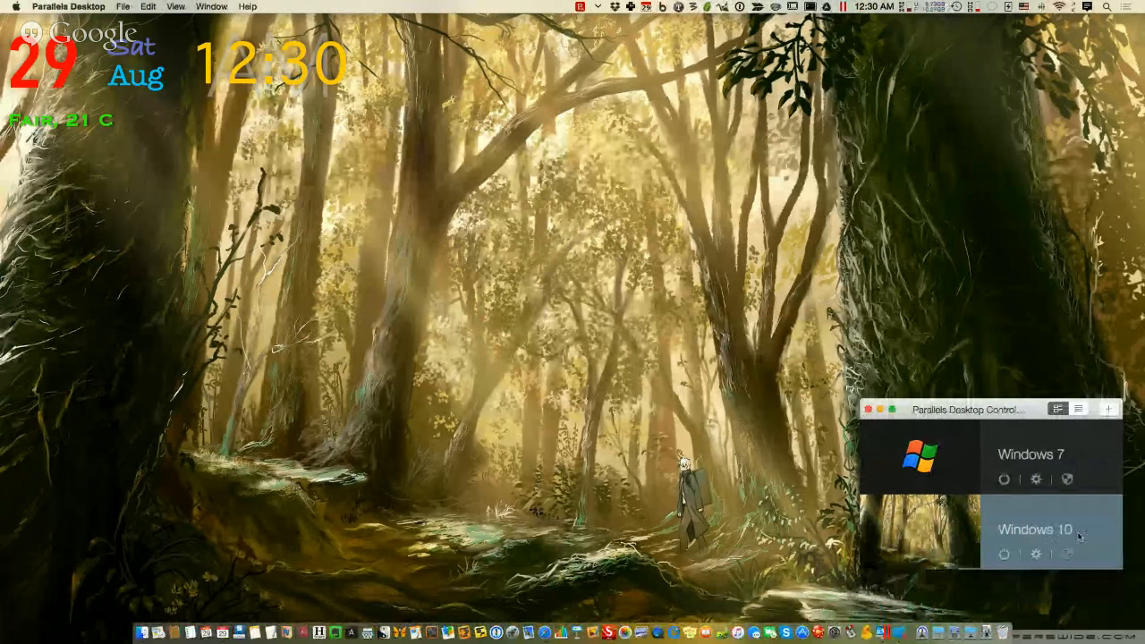
# - Minimise the Parallels Desktop Control Center window to clear the desktop
pyautogui.click(880, 408)
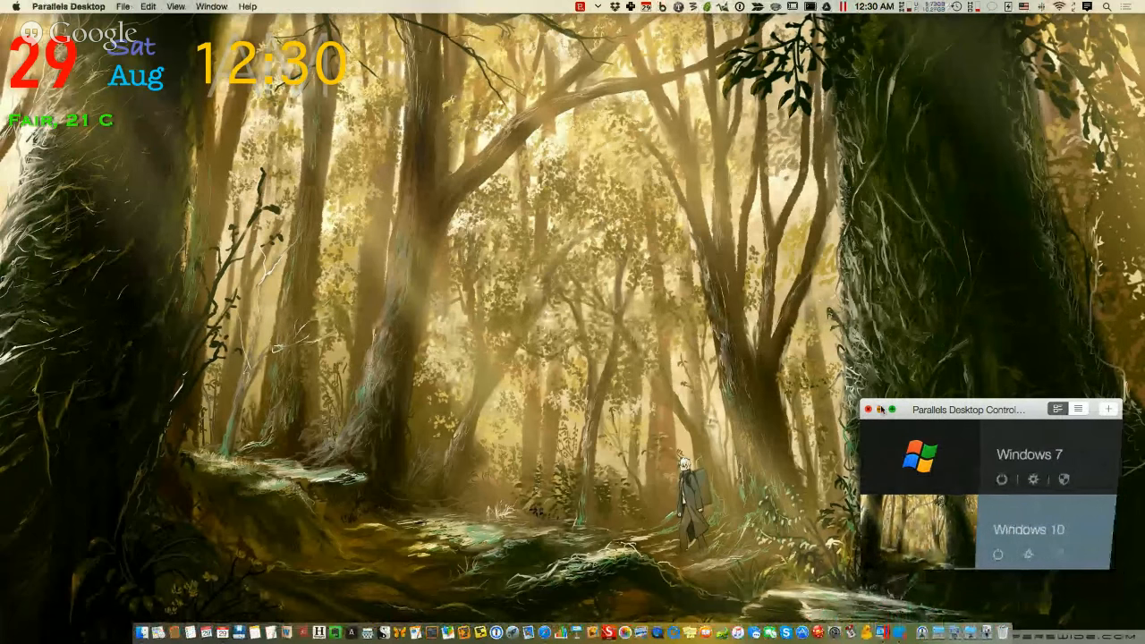
pyautogui.click(899, 633)
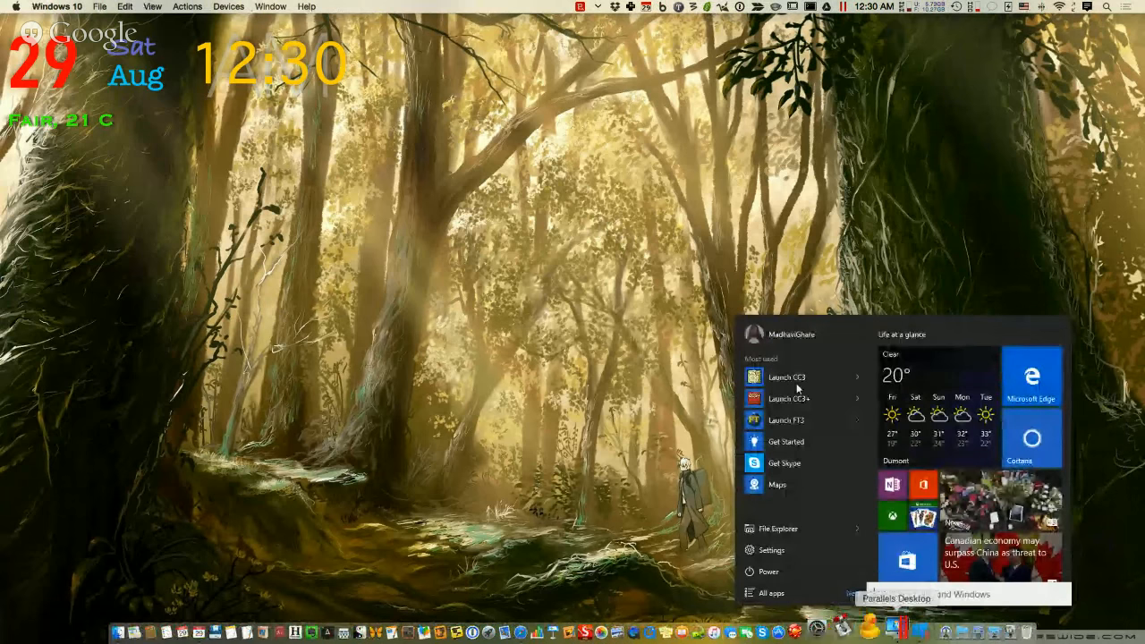
pyautogui.click(513, 493)
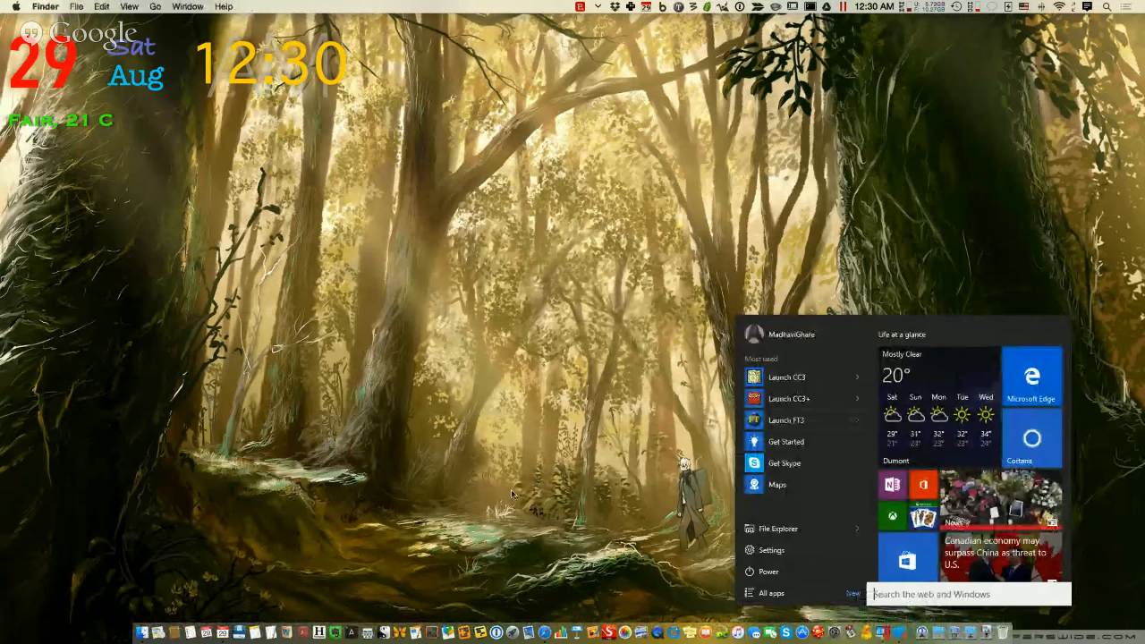
# - Switch to Safari, minimise the Google+ Hangouts window and bring up the ProFantasy Software website window
pyautogui.click(542, 626)
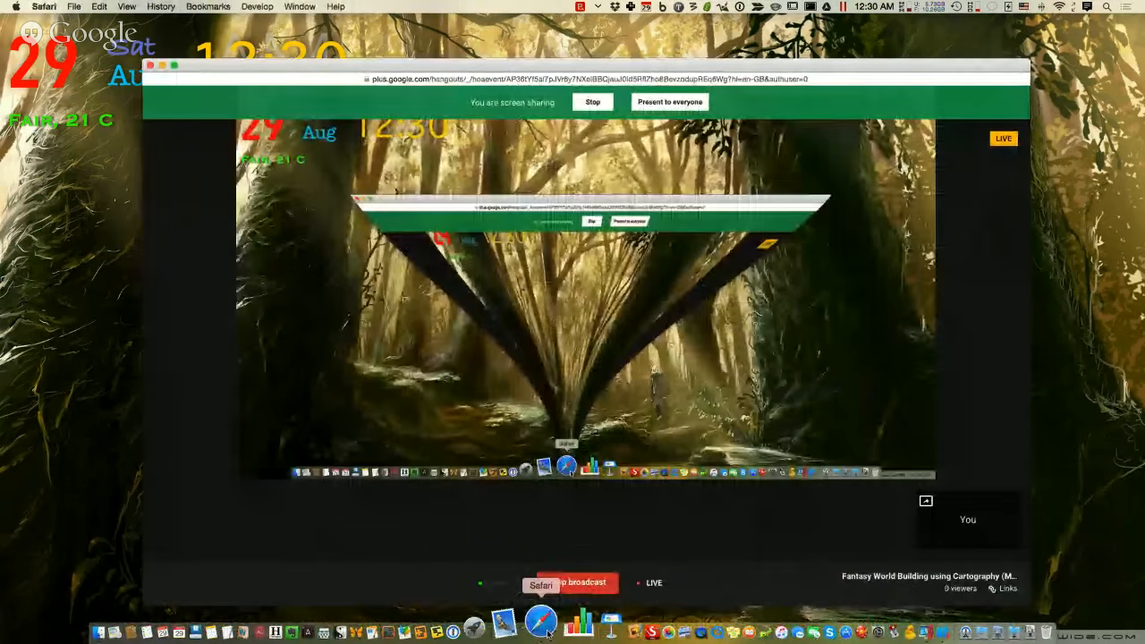
pyautogui.click(161, 66)
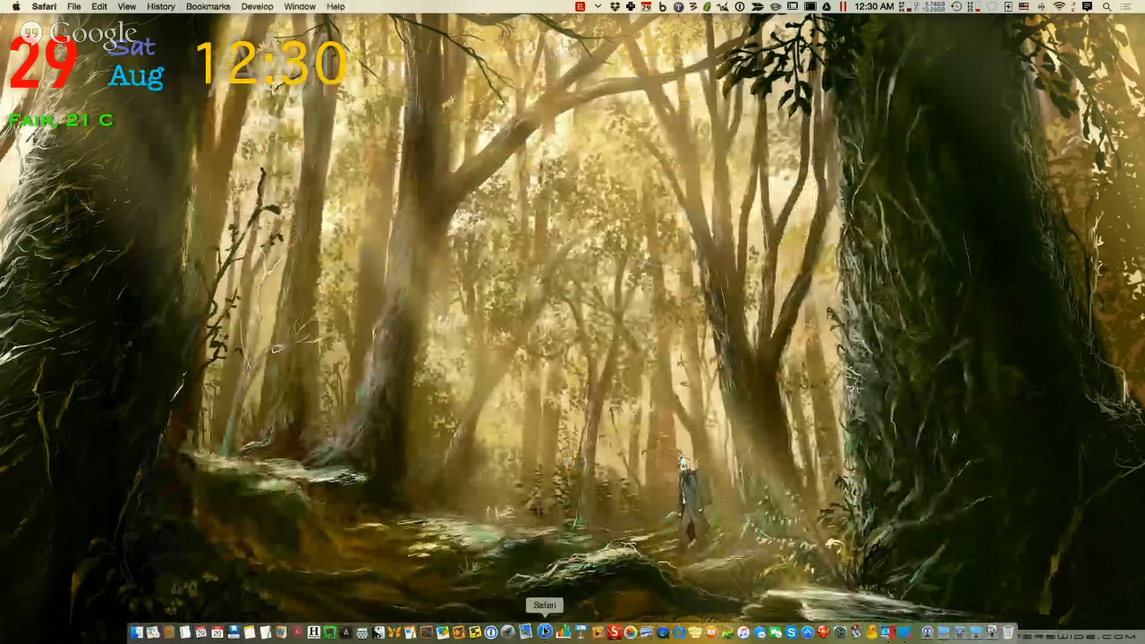
pyautogui.rightClick(544, 632)
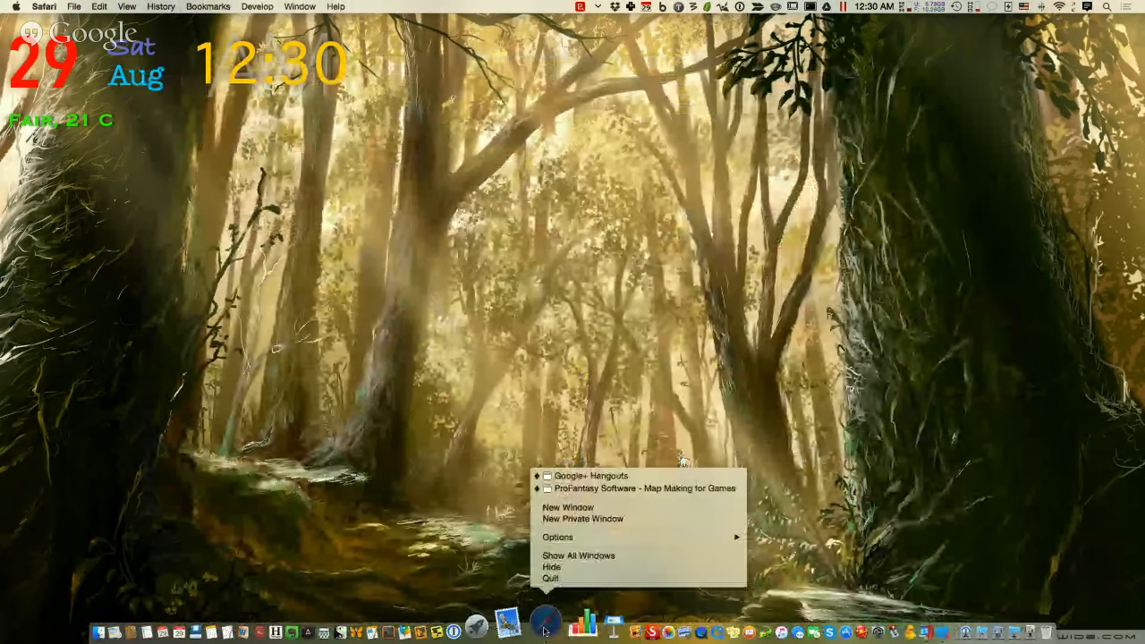
pyautogui.click(582, 489)
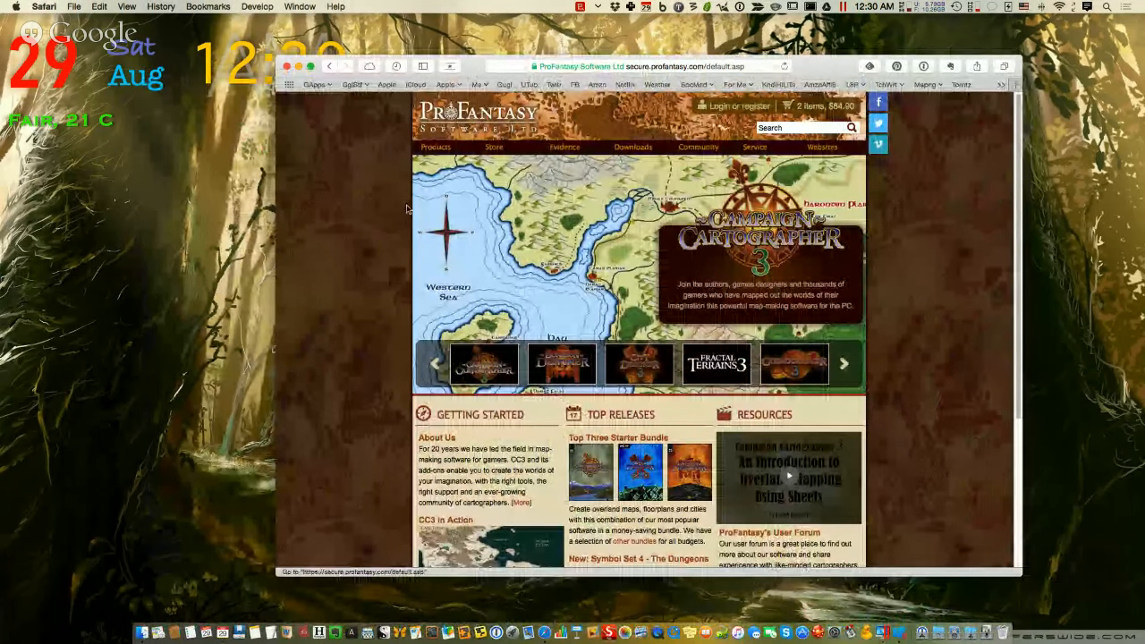
# - Open the Fractal Terrains 3 product page and read through its description and system requirements
pyautogui.moveTo(443, 155)
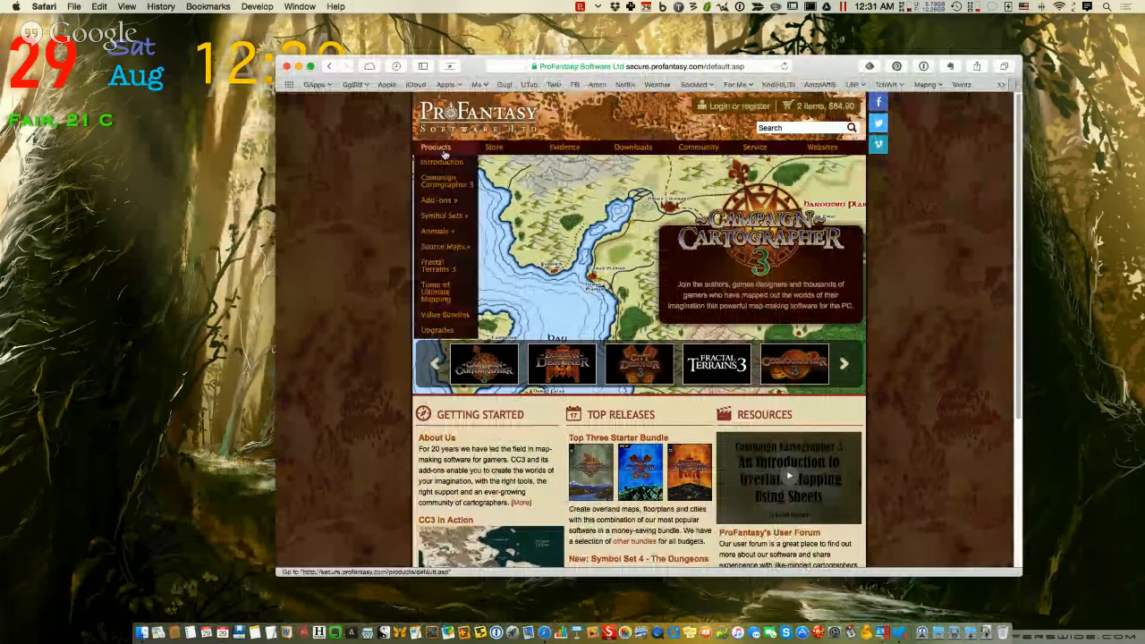
pyautogui.click(431, 265)
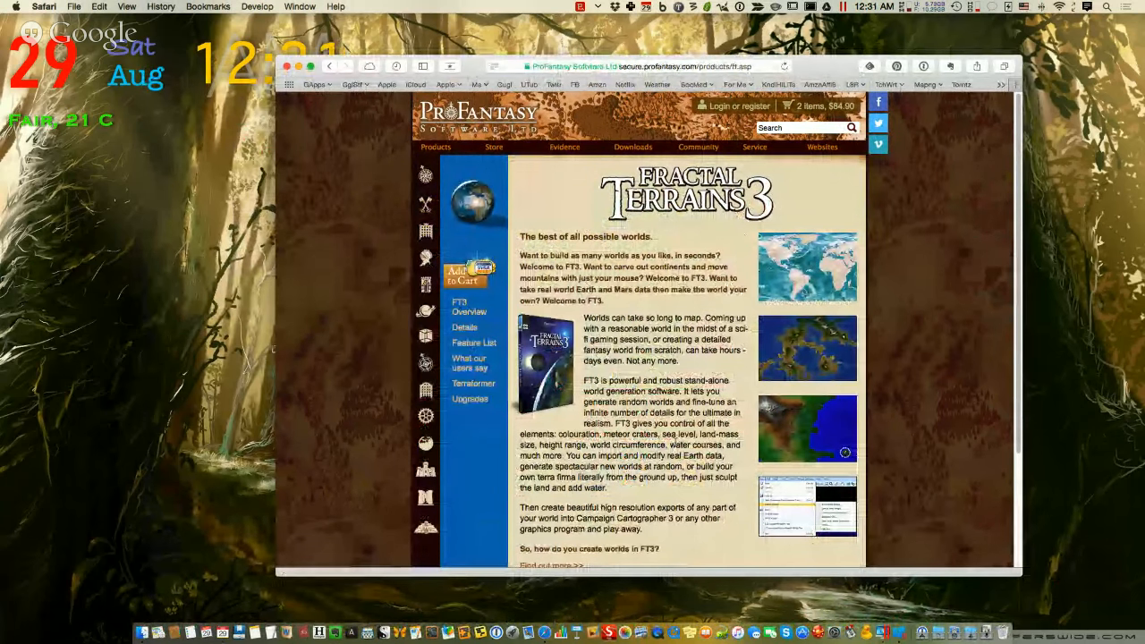
pyautogui.scroll(-1, 649, 307)
pyautogui.scroll(-3, 613, 393)
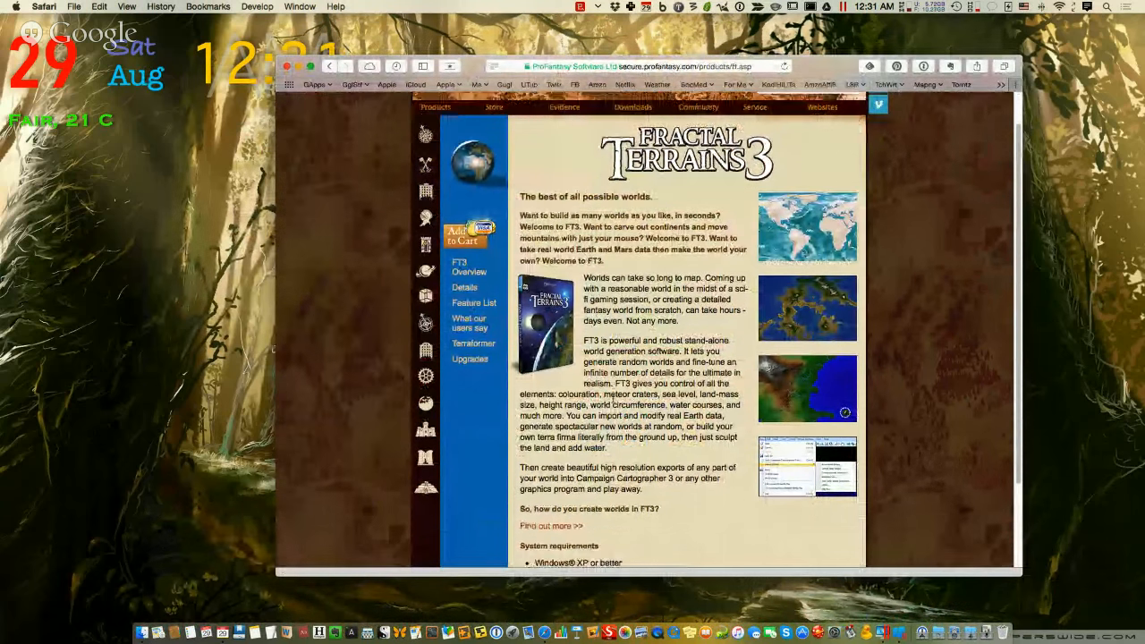
pyautogui.scroll(-2, 638, 397)
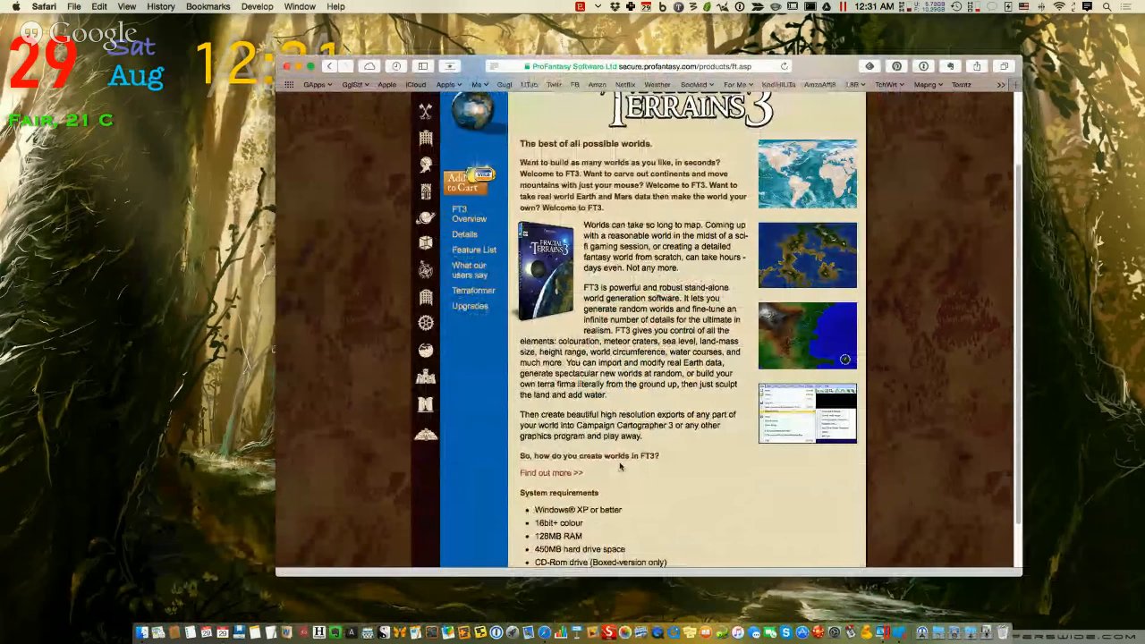
pyautogui.scroll(5, 634, 480)
# - Open the Campaign Cartographer 3 product page, go to its map gallery and view one fantasy world map enlarged
pyautogui.moveTo(439, 165)
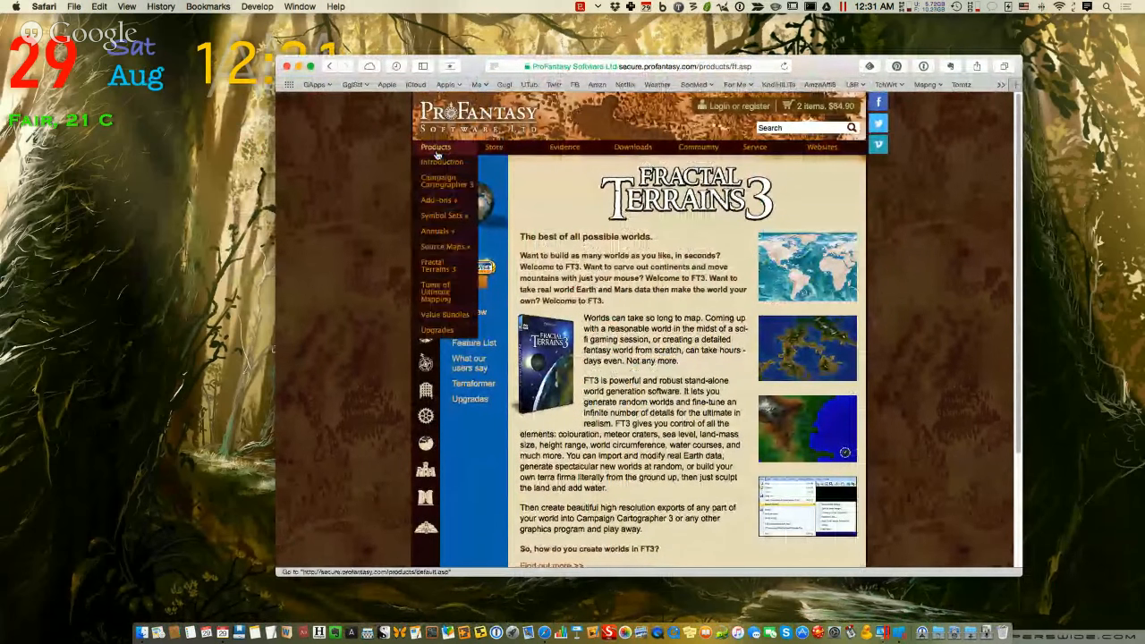
pyautogui.click(442, 190)
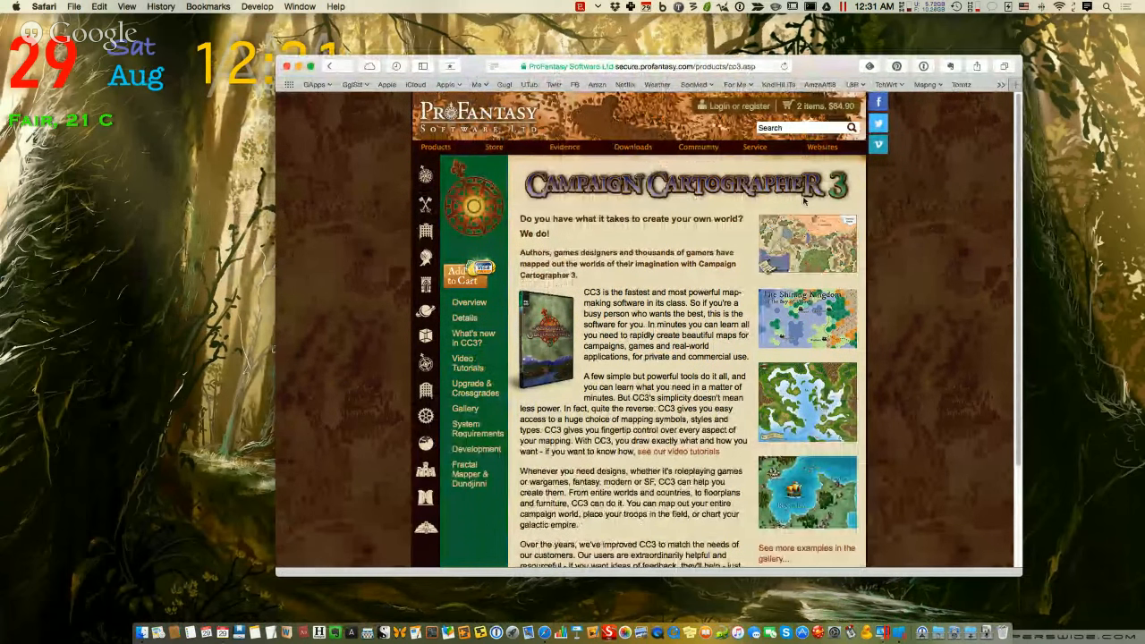
pyautogui.scroll(-3, 698, 295)
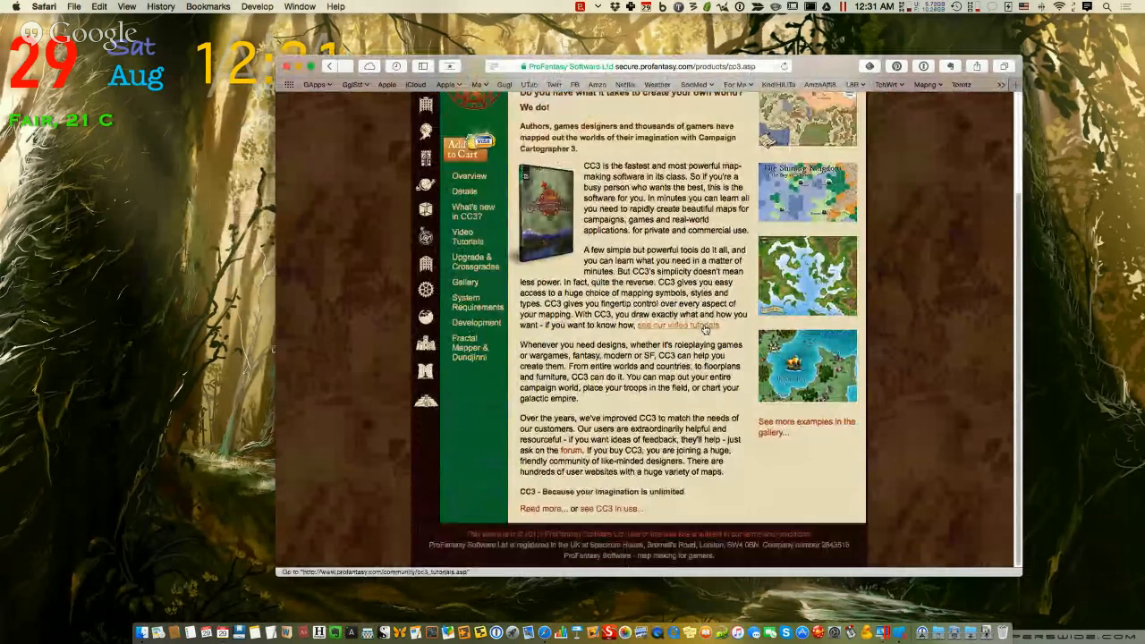
pyautogui.click(771, 433)
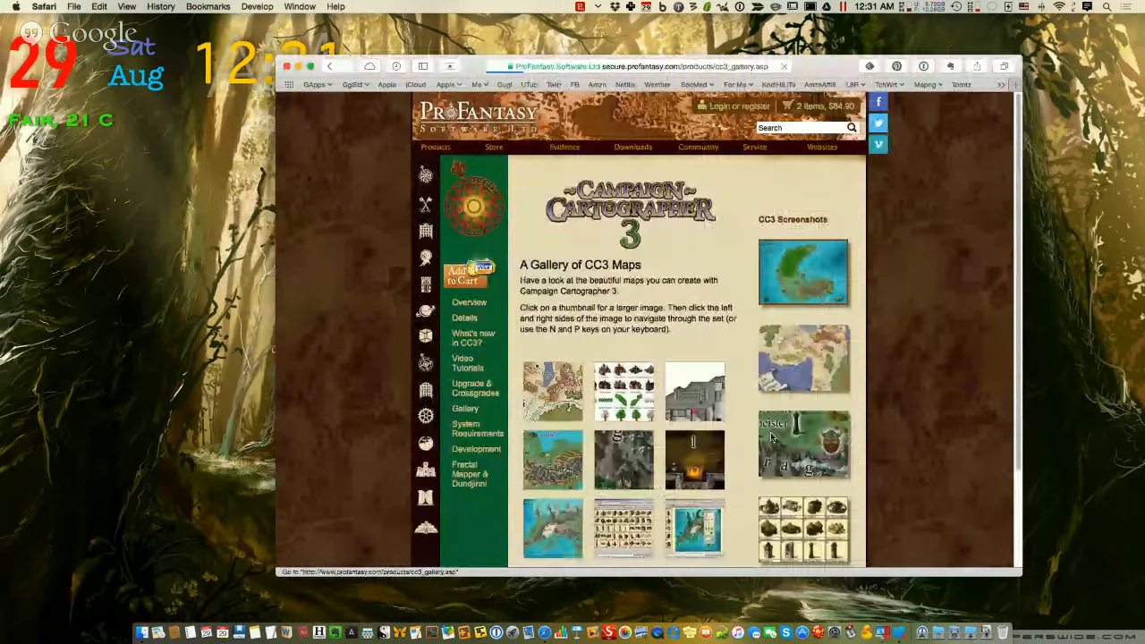
pyautogui.click(558, 516)
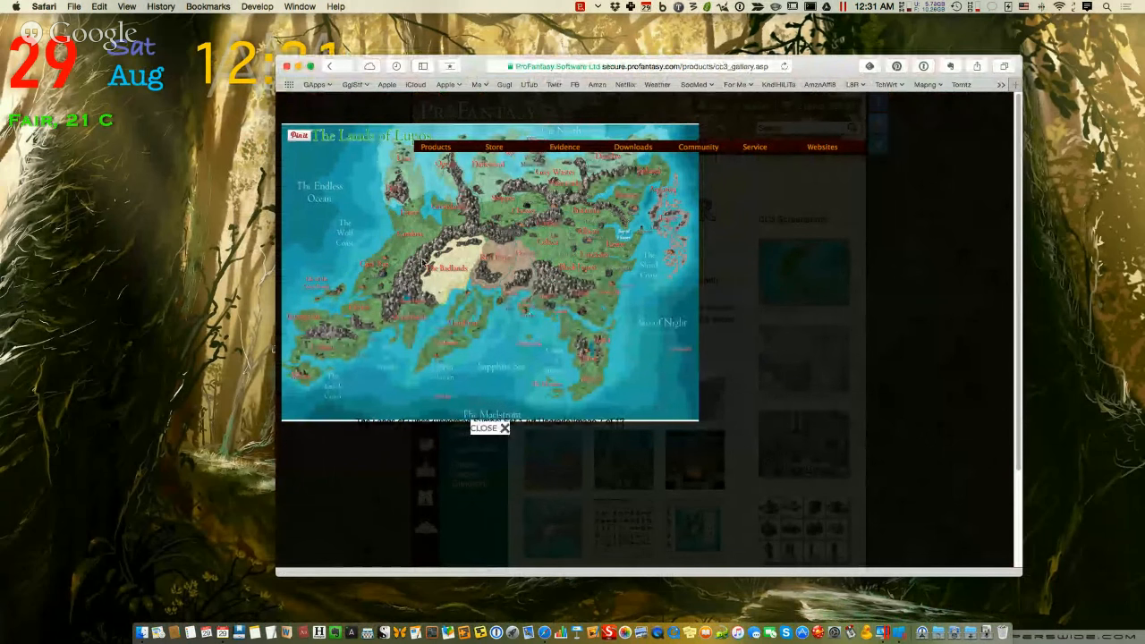
pyautogui.click(494, 428)
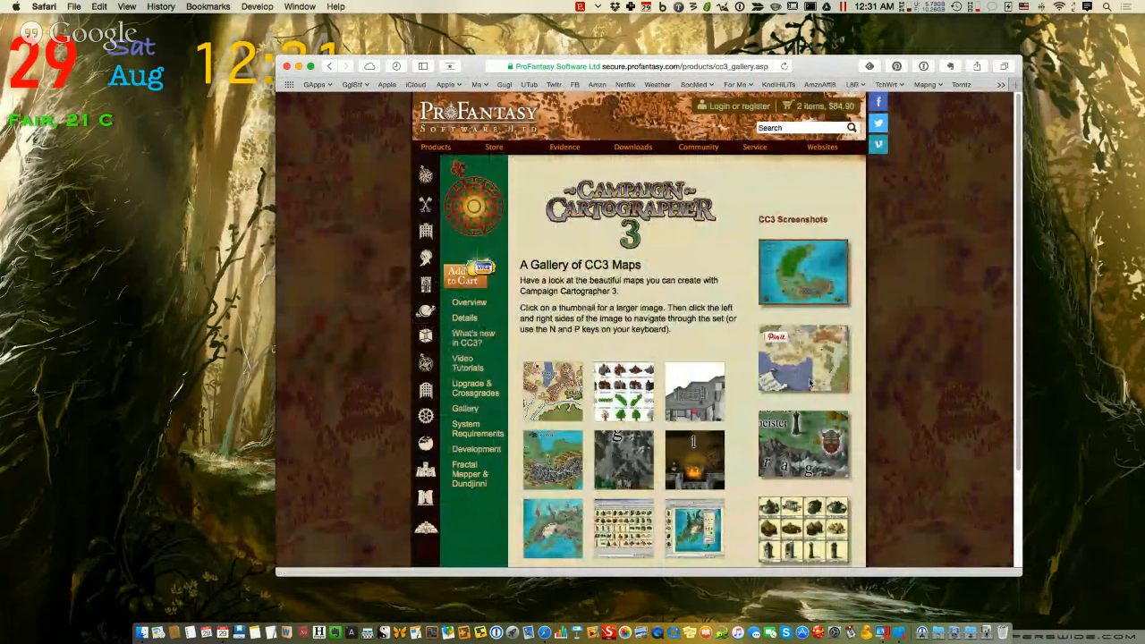
# - Return to the Fractal Terrains 3 product page and view its second sample image enlarged
pyautogui.moveTo(430, 149)
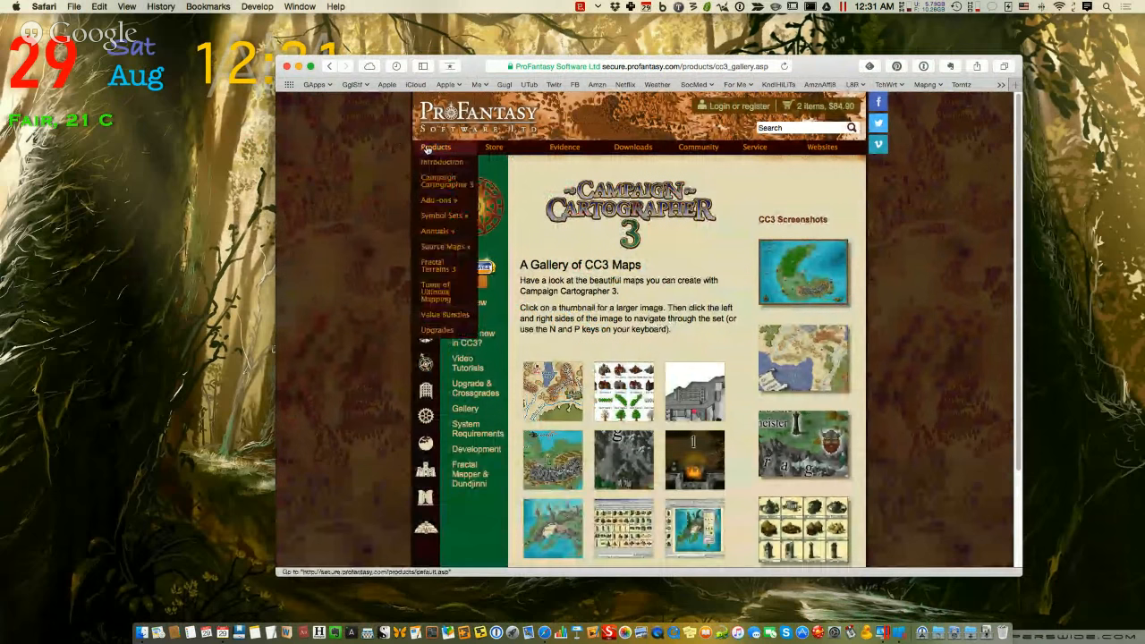
pyautogui.click(437, 264)
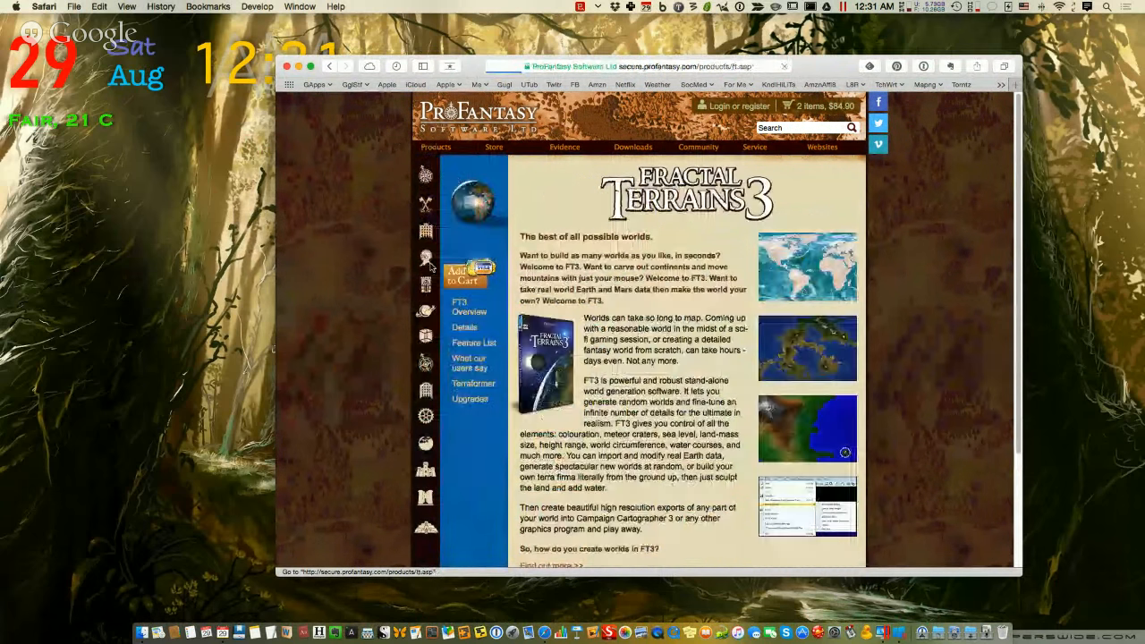
pyautogui.click(795, 353)
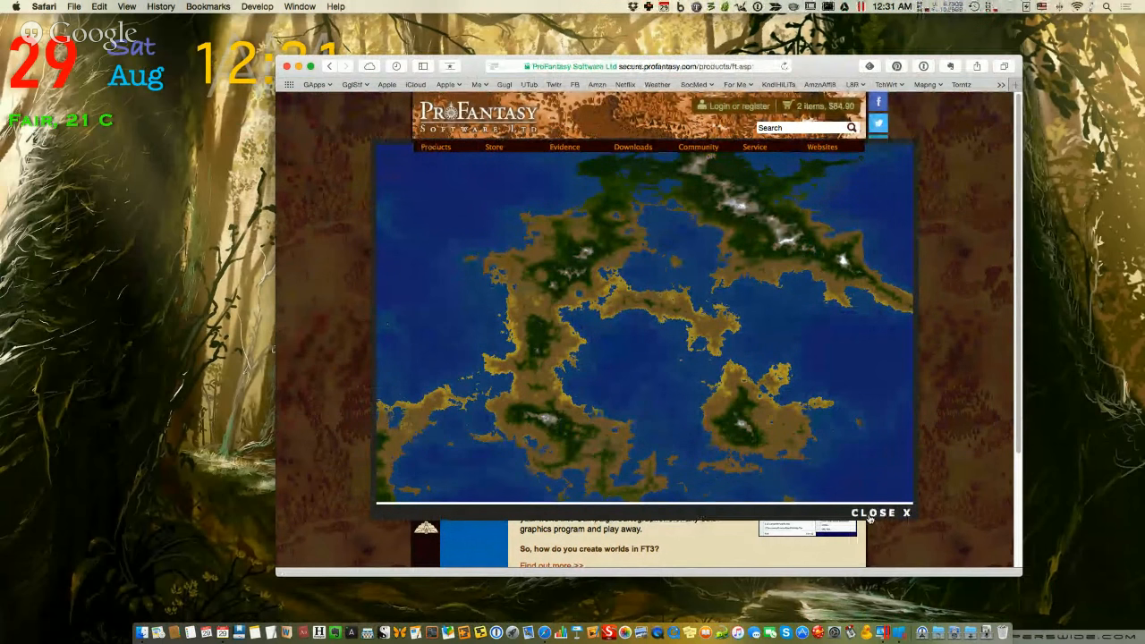
pyautogui.click(869, 516)
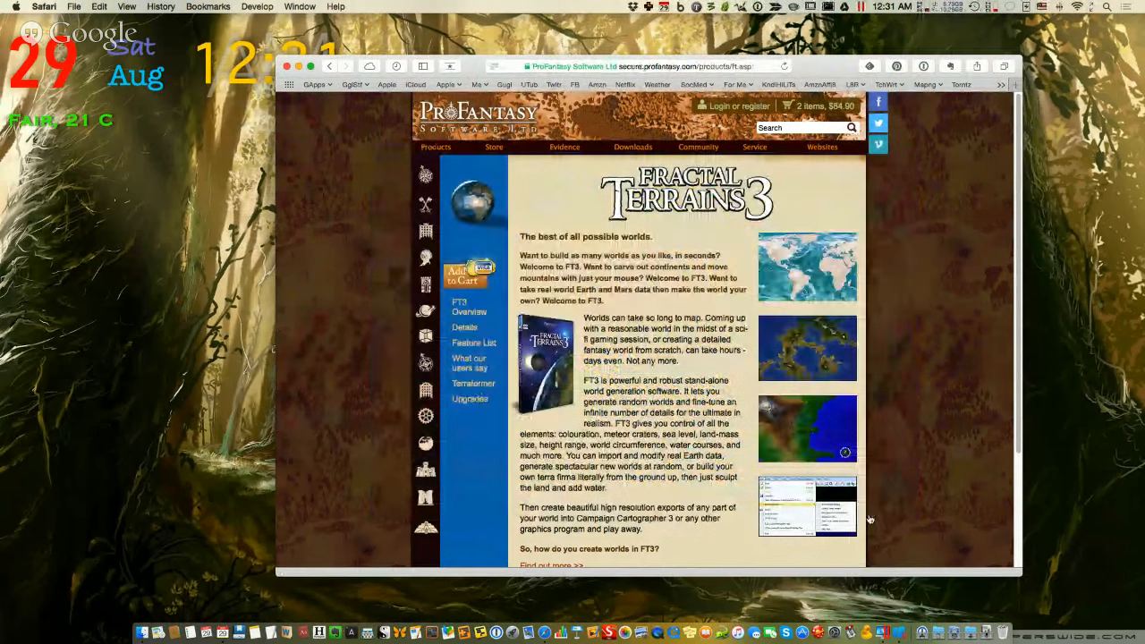
# - Minimise the ProFantasy website window and launch Fractal Terrains 3 from the Windows 10 virtual machine
pyautogui.click(298, 68)
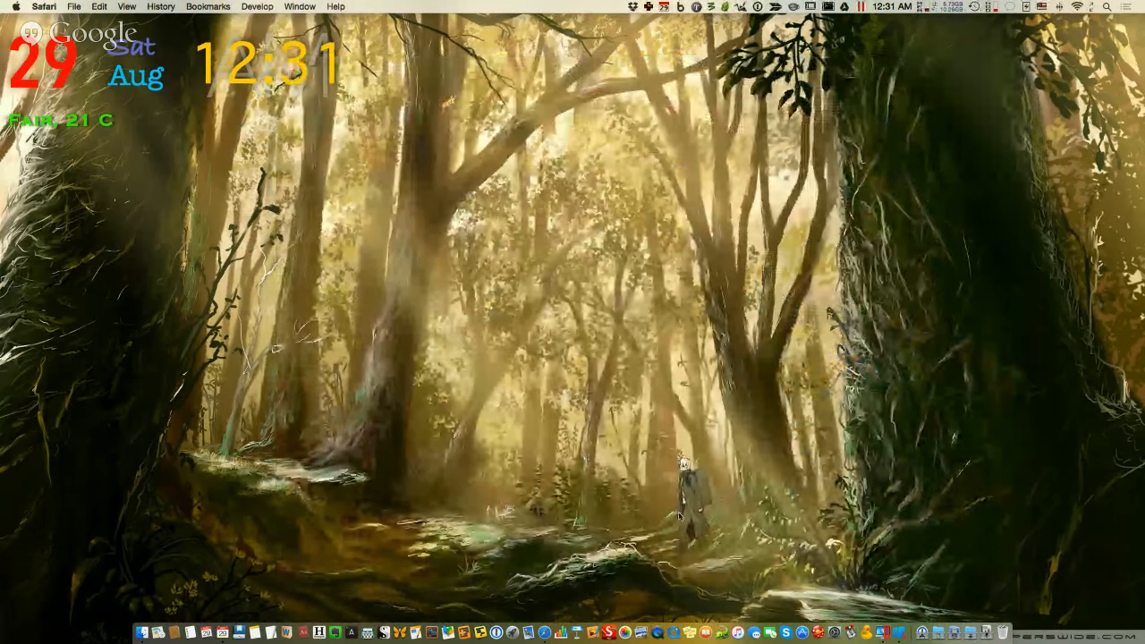
pyautogui.click(898, 623)
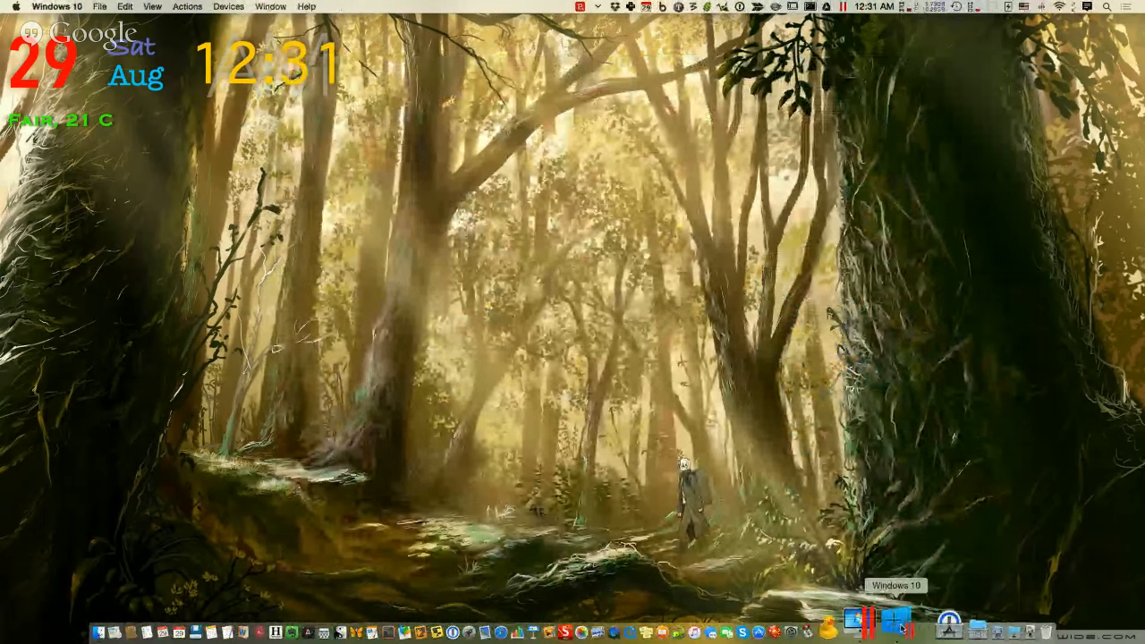
pyautogui.click(900, 626)
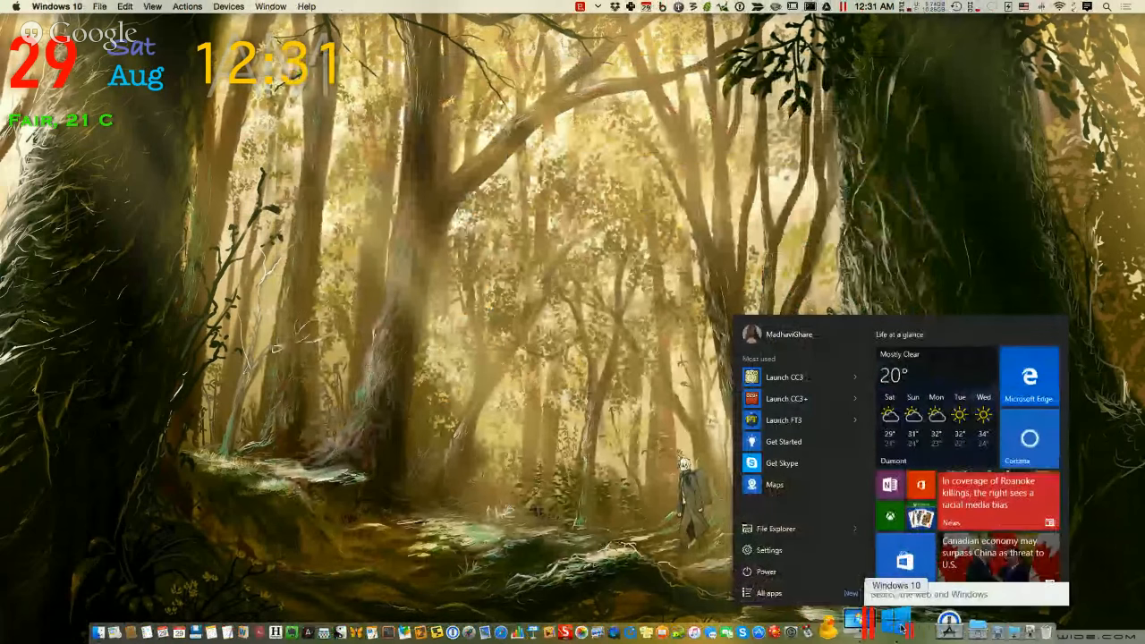
pyautogui.click(783, 419)
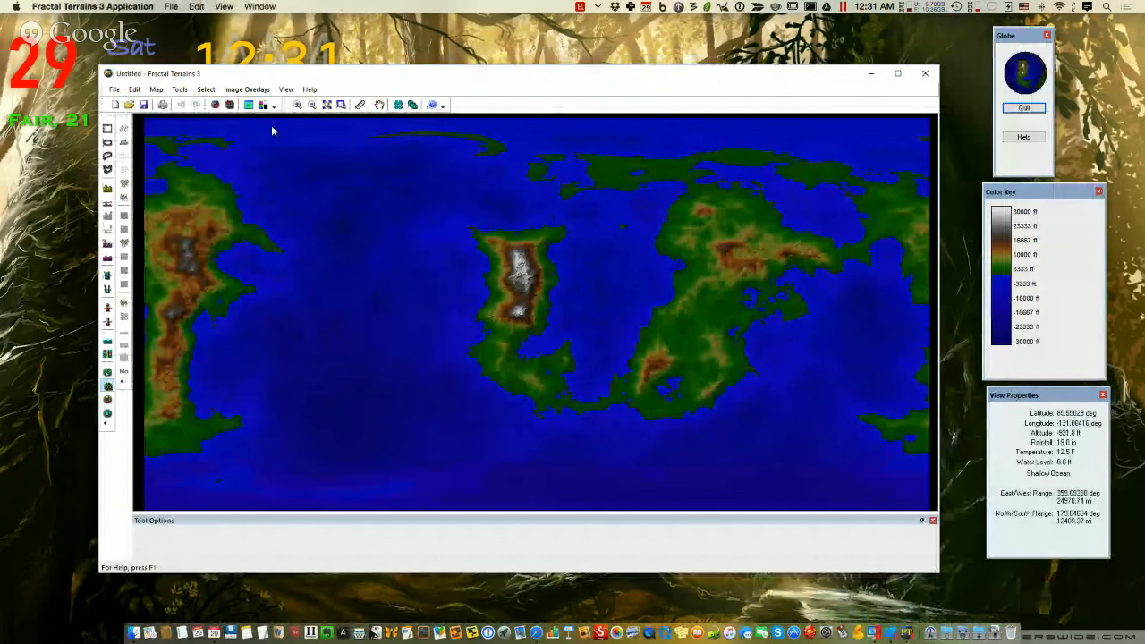
# - Load the Fantasy World preset in the World Settings and apply it to the map
pyautogui.click(250, 104)
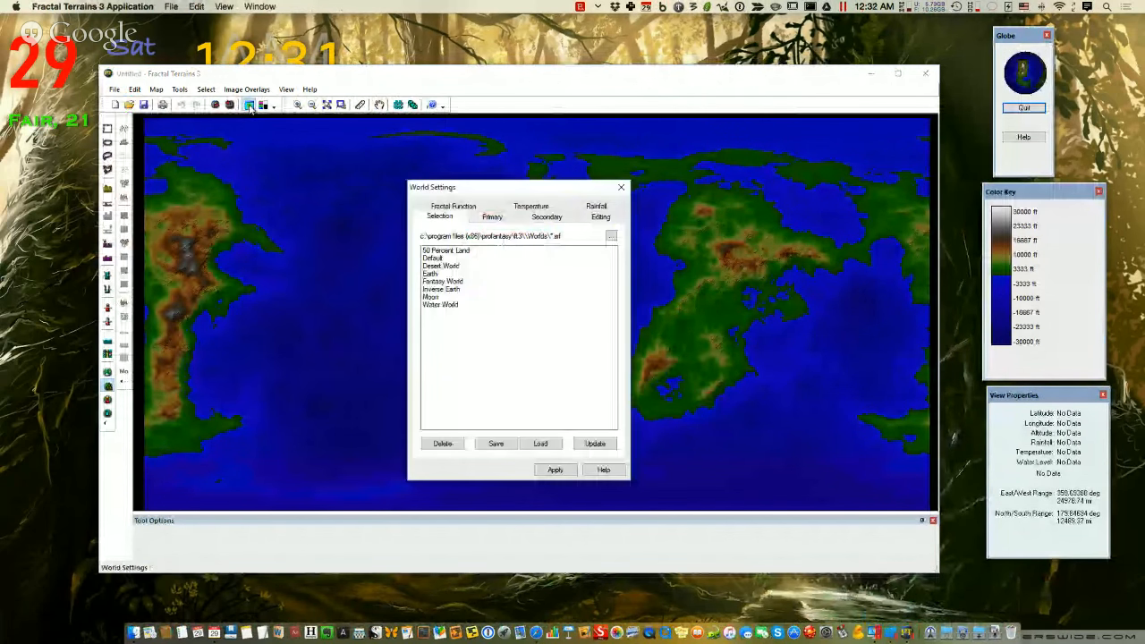
pyautogui.click(447, 283)
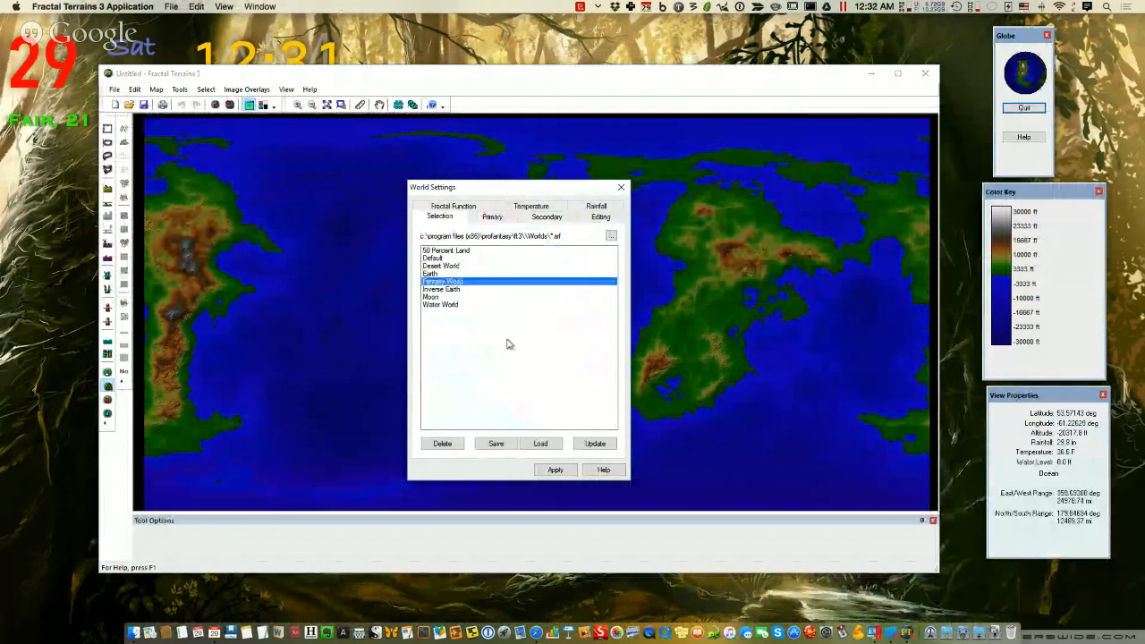
pyautogui.click(545, 444)
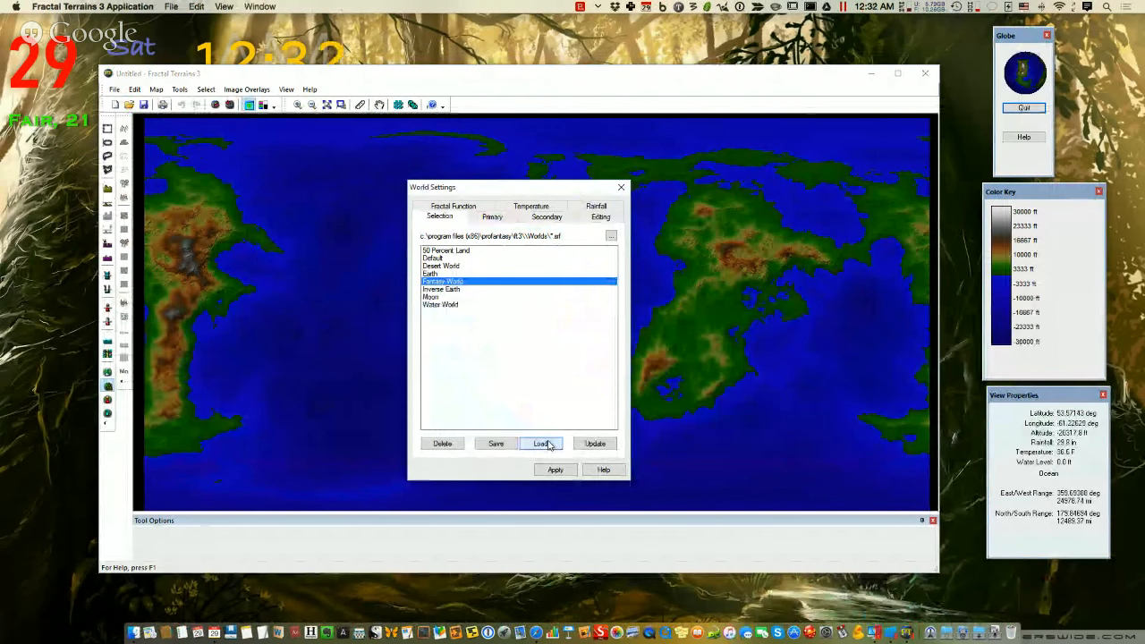
pyautogui.click(555, 469)
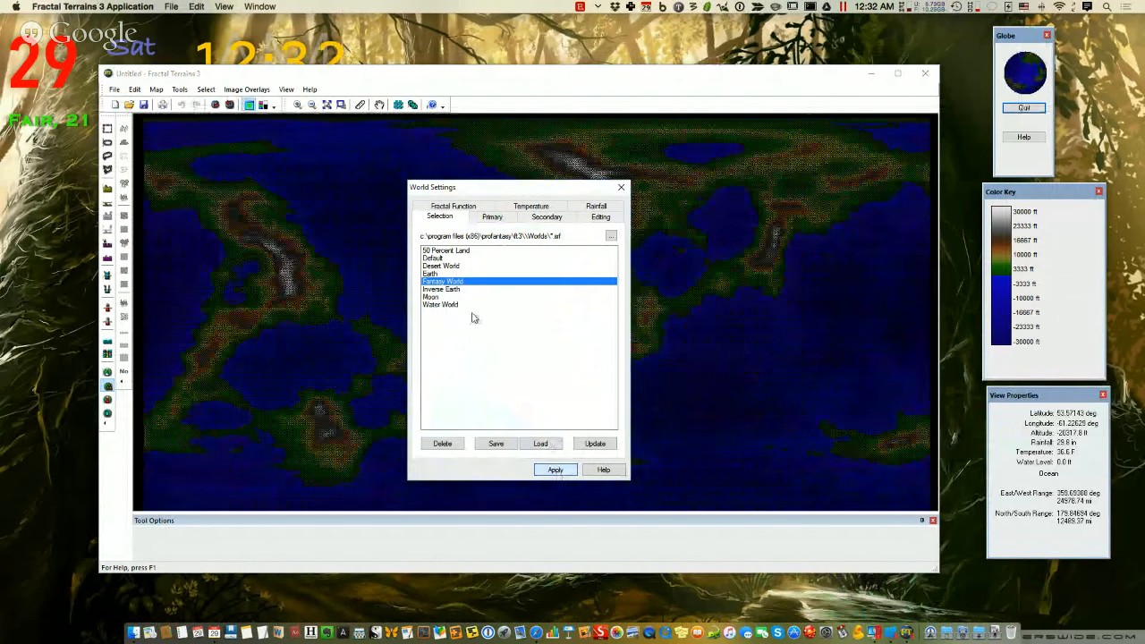
# - Set the world's primary Land Size to 1.30 and apply it to the current world
pyautogui.click(490, 217)
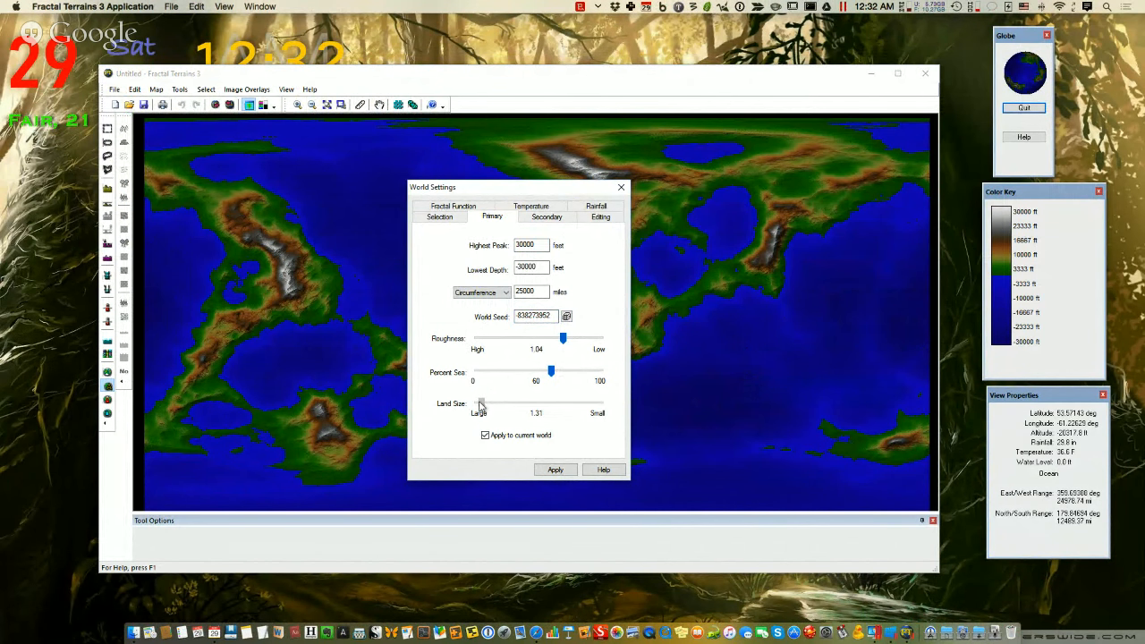
pyautogui.click(555, 469)
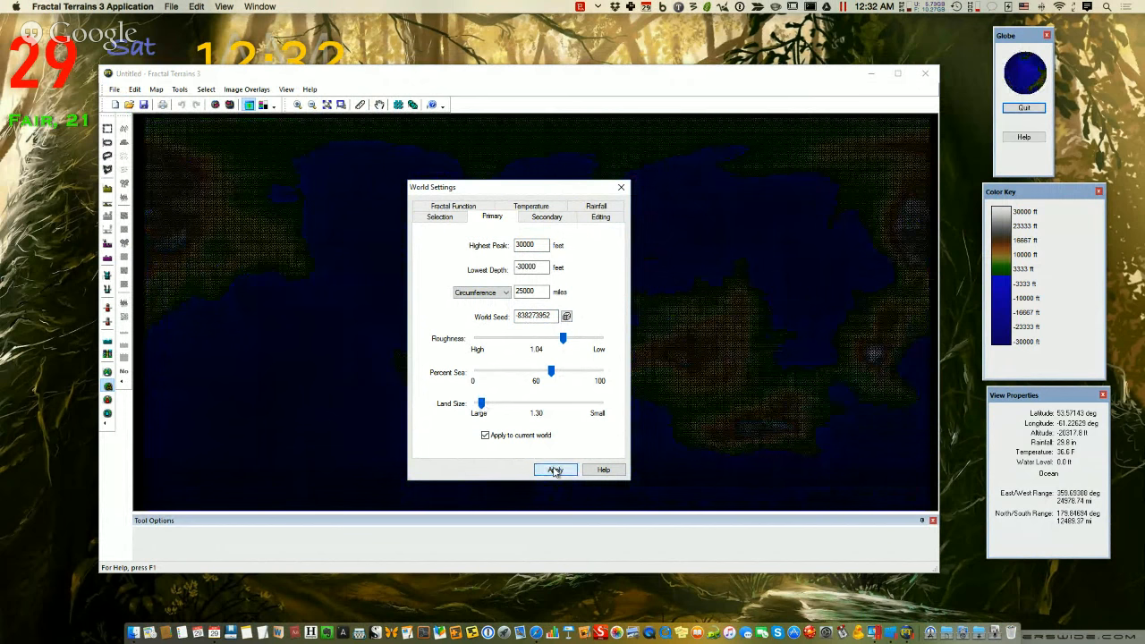
# - Change the fractal function method to Wilbur Ridged Multifractal, apply it, and move the World Settings dialog off the main landmass
pyautogui.click(456, 207)
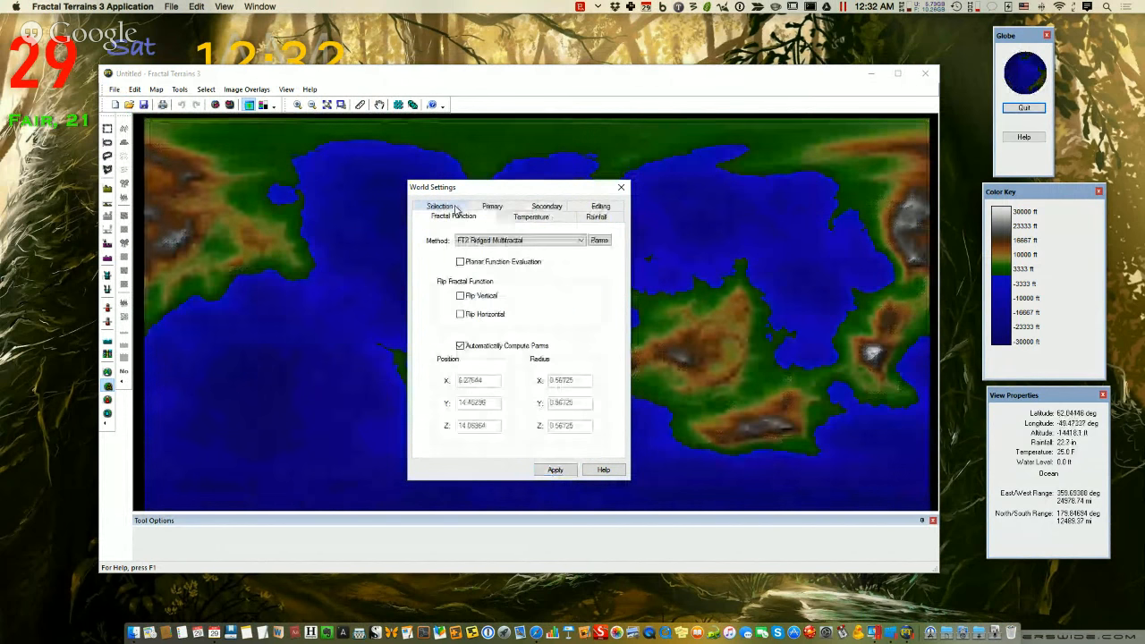
pyautogui.click(580, 240)
pyautogui.click(541, 313)
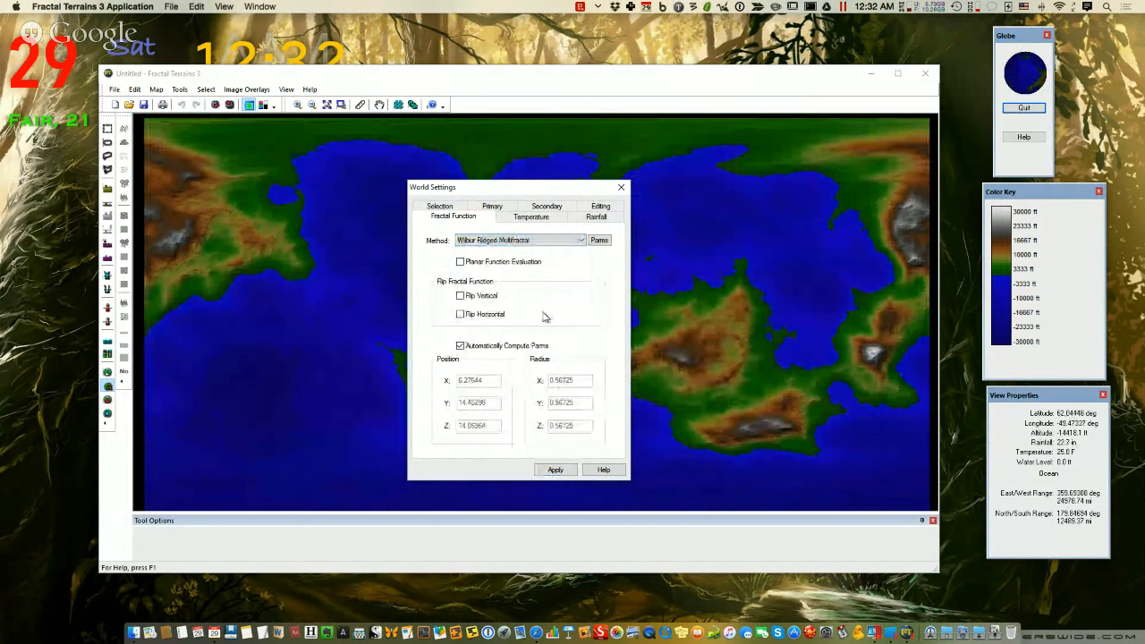
pyautogui.click(555, 470)
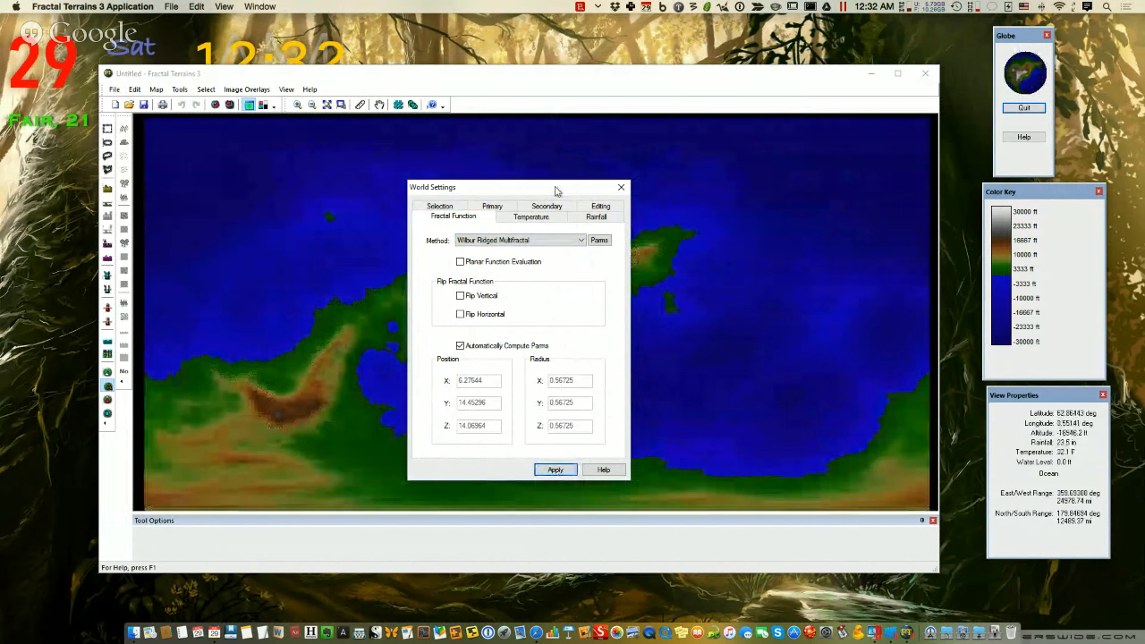
pyautogui.moveTo(555, 190); pyautogui.dragTo(881, 218)
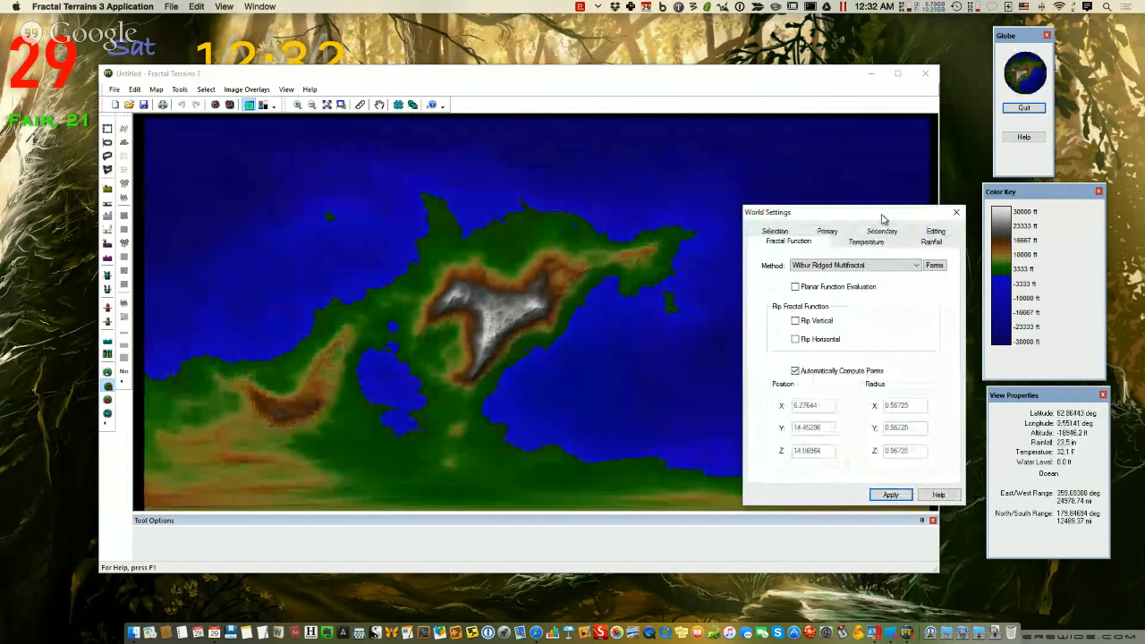
# - Review the Secondary and Rainfall world settings without changing them, and close World Settings
pyautogui.click(886, 232)
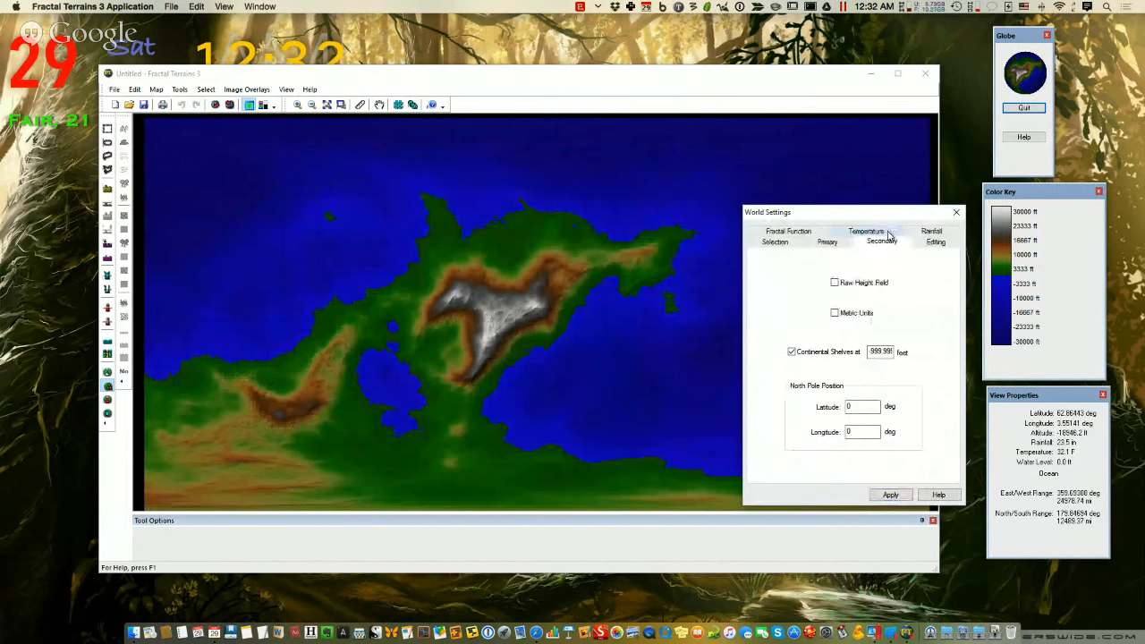
pyautogui.click(931, 232)
pyautogui.click(956, 213)
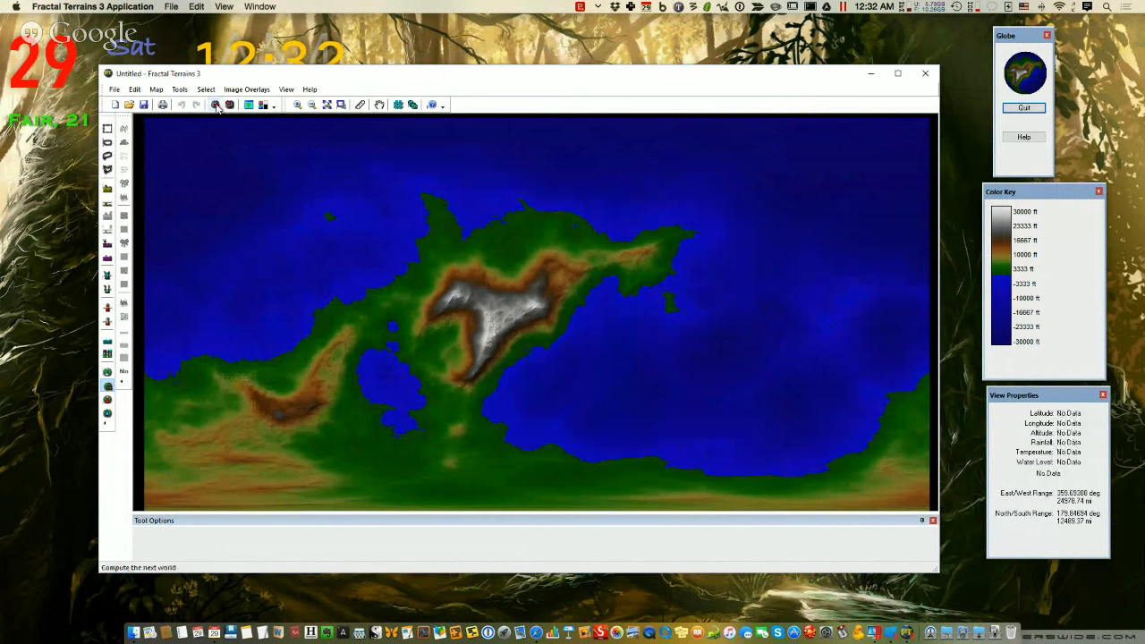
# - Compute the next world repeatedly until the map shows one large mountainous continent and a separate narrow landmass
pyautogui.click(215, 106)
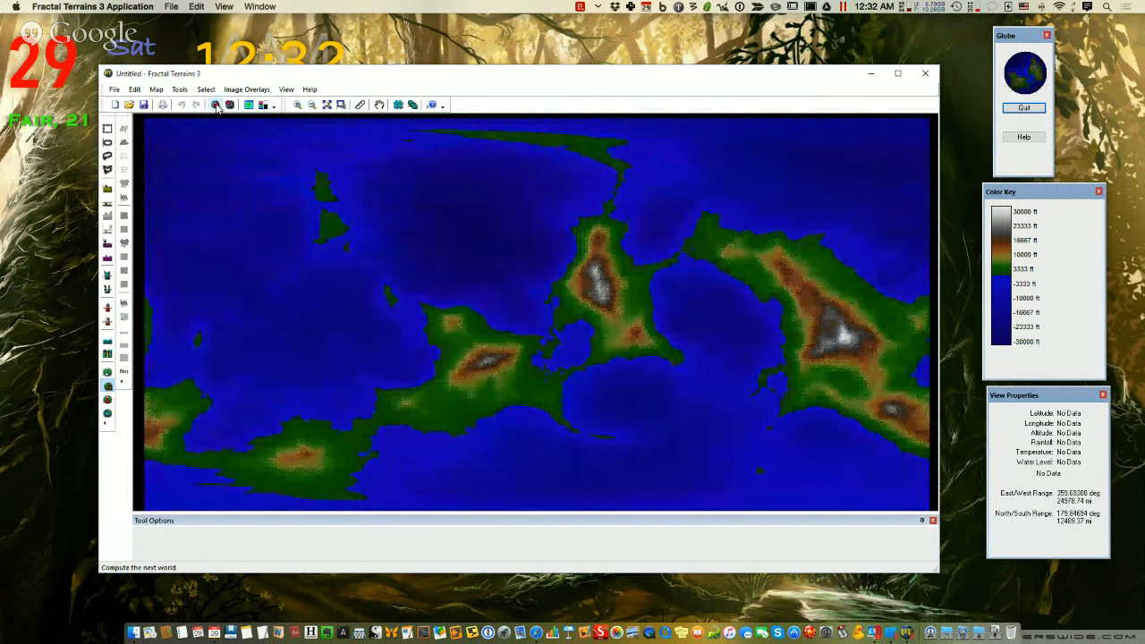
pyautogui.click(215, 106)
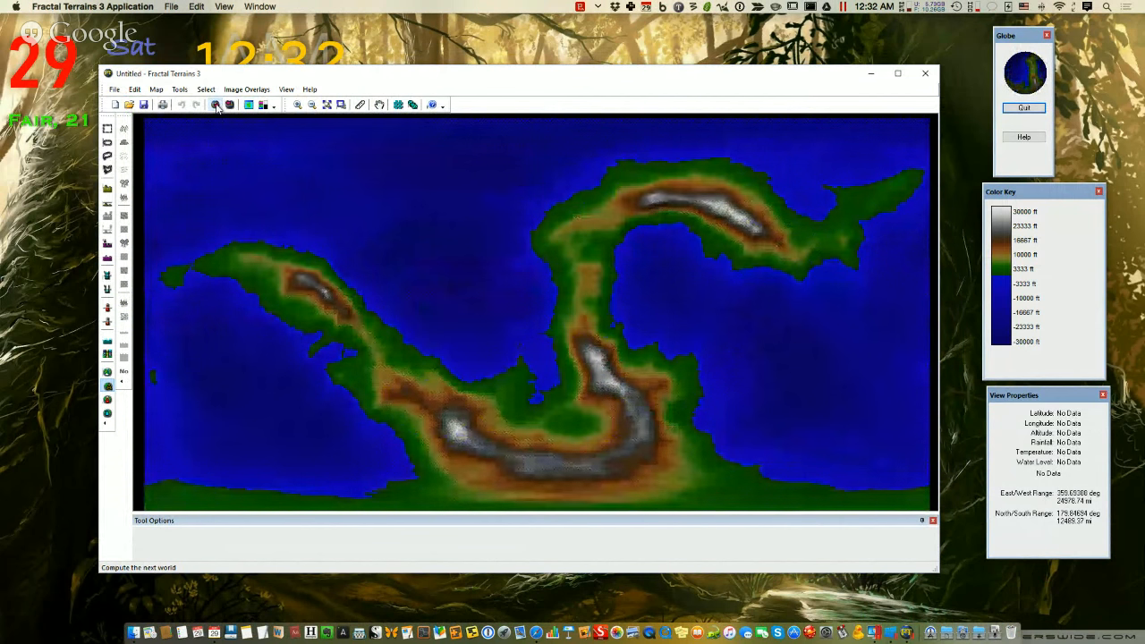
pyautogui.click(216, 106)
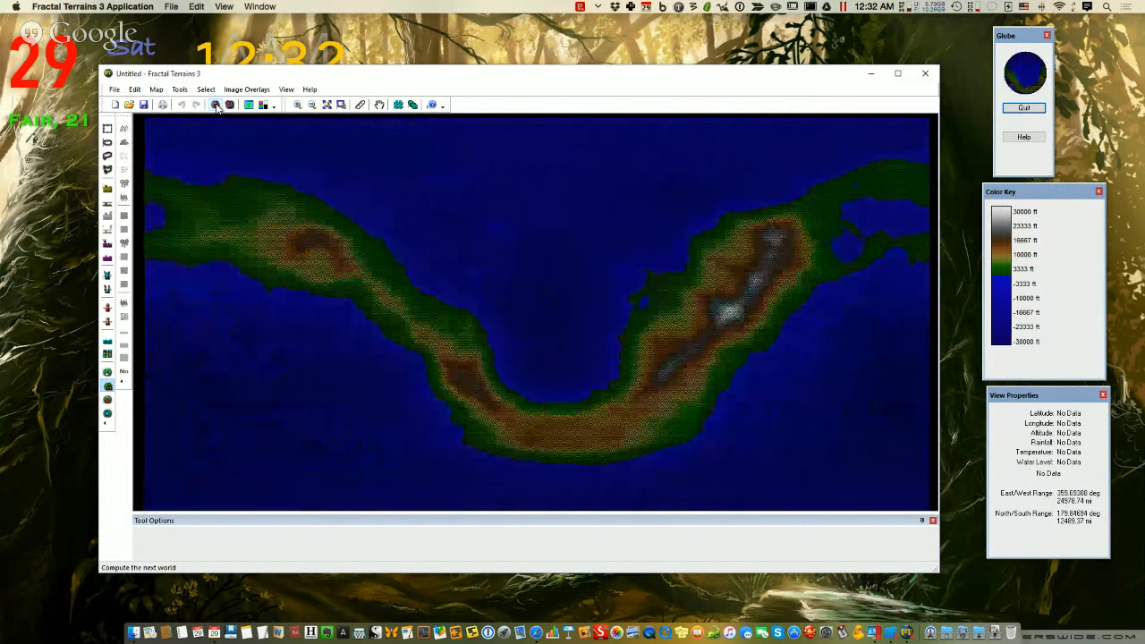
pyautogui.click(216, 106)
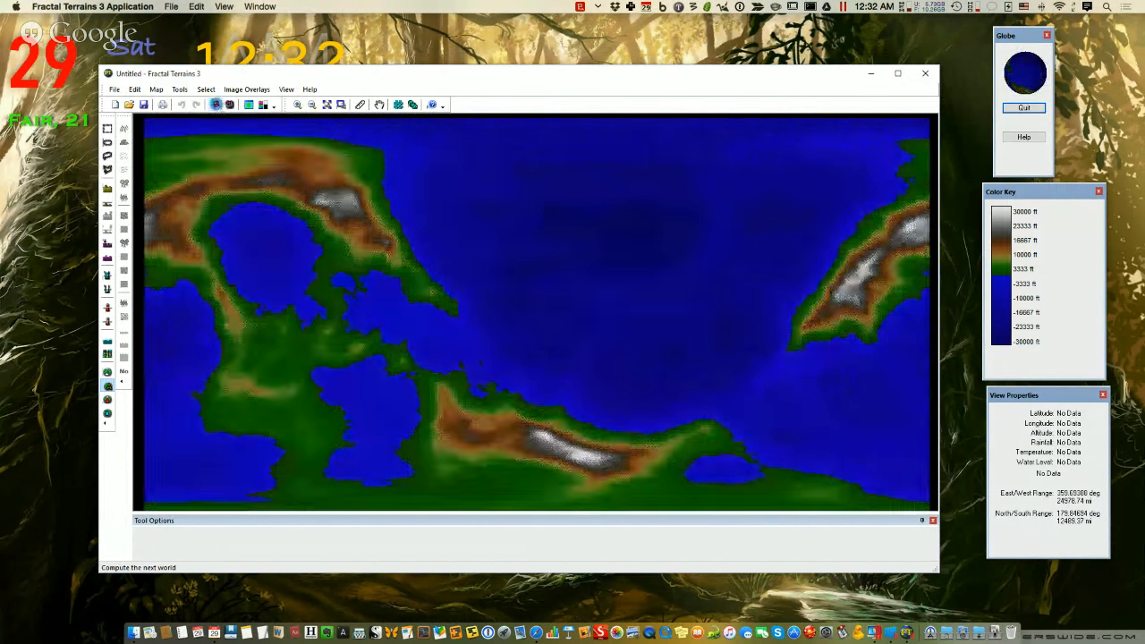
pyautogui.click(216, 106)
pyautogui.click(216, 106)
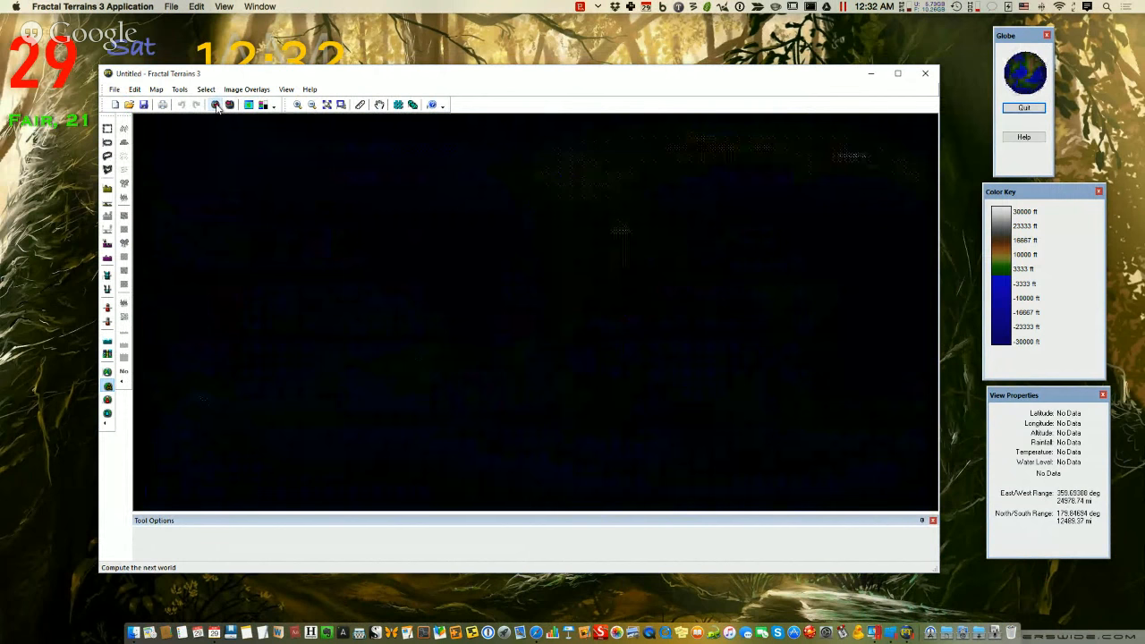
pyautogui.click(216, 105)
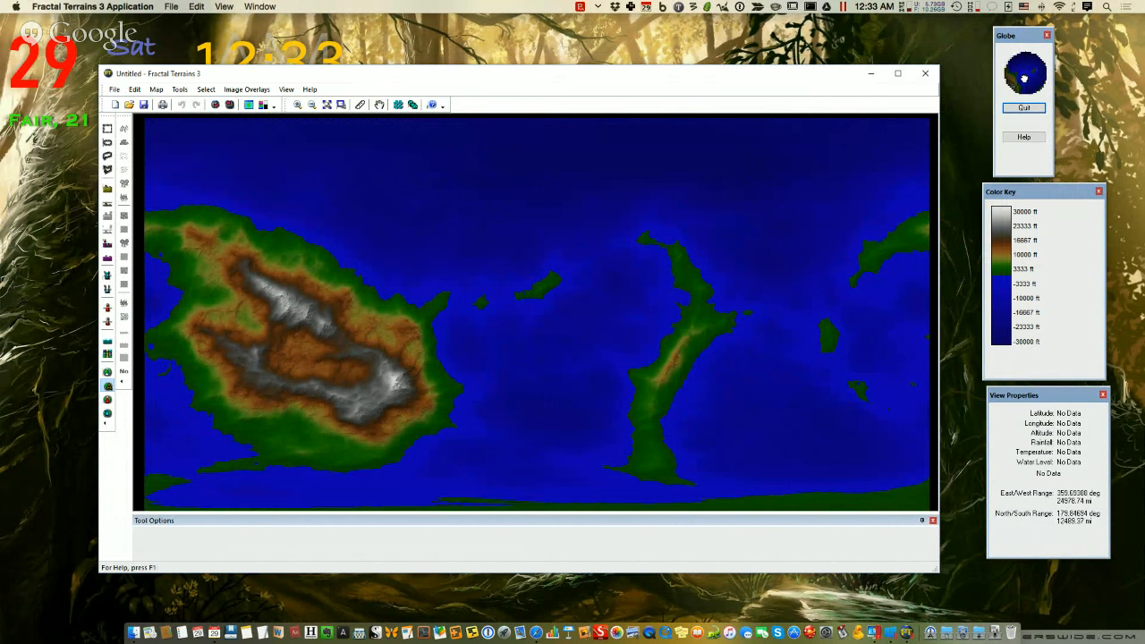
# - Rotate the globe to bring the large continent near the centre of the map
pyautogui.moveTo(1040, 73); pyautogui.dragTo(1023, 81)
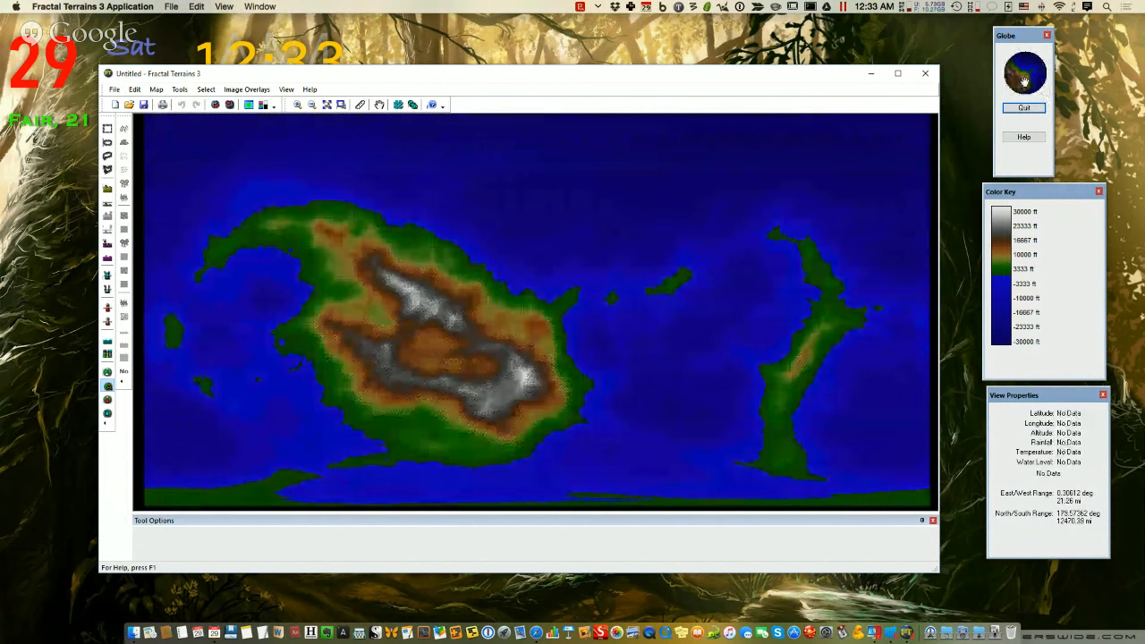
pyautogui.moveTo(1021, 79); pyautogui.dragTo(1038, 86)
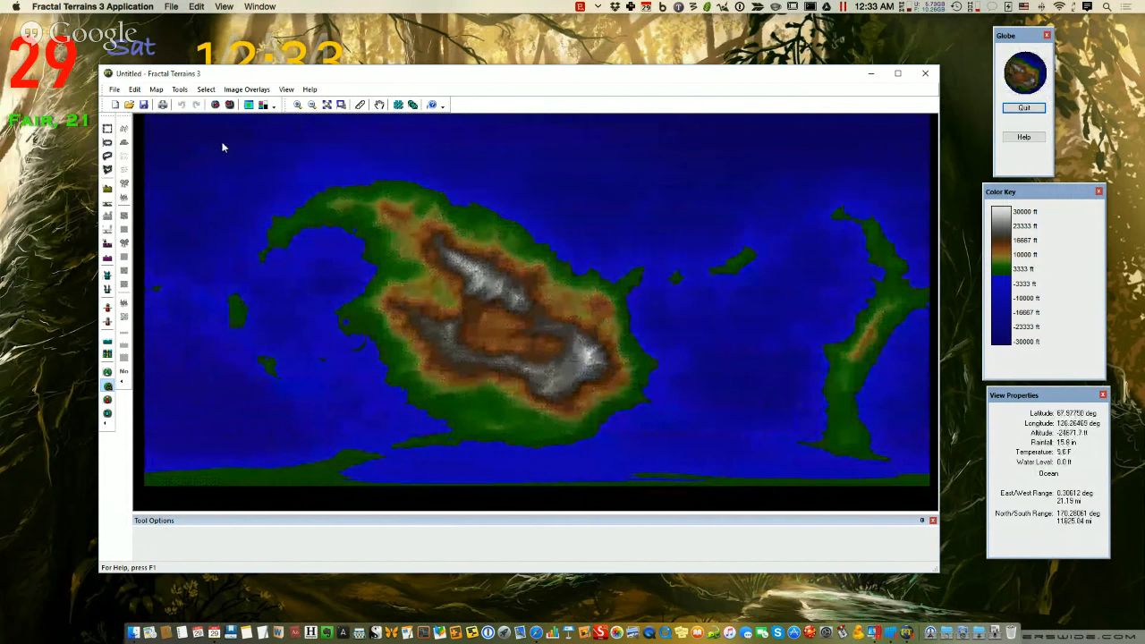
# - Find the world's rivers at Medium resolution, with a river length of 2.00 and a medium blue river color
pyautogui.click(180, 91)
pyautogui.moveTo(183, 115)
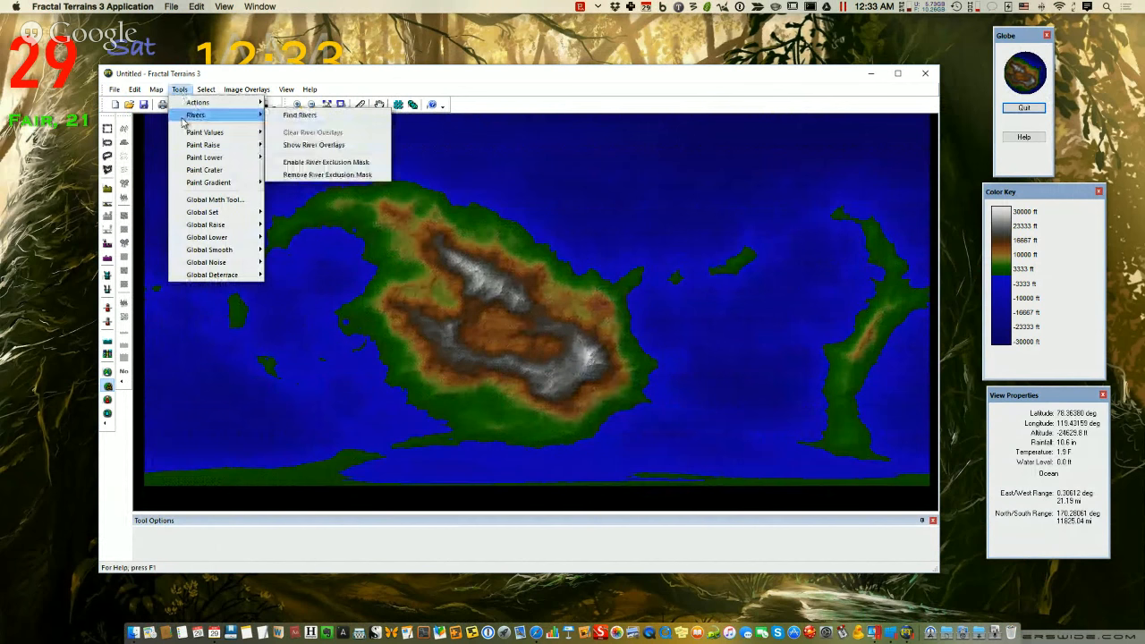
pyautogui.click(323, 117)
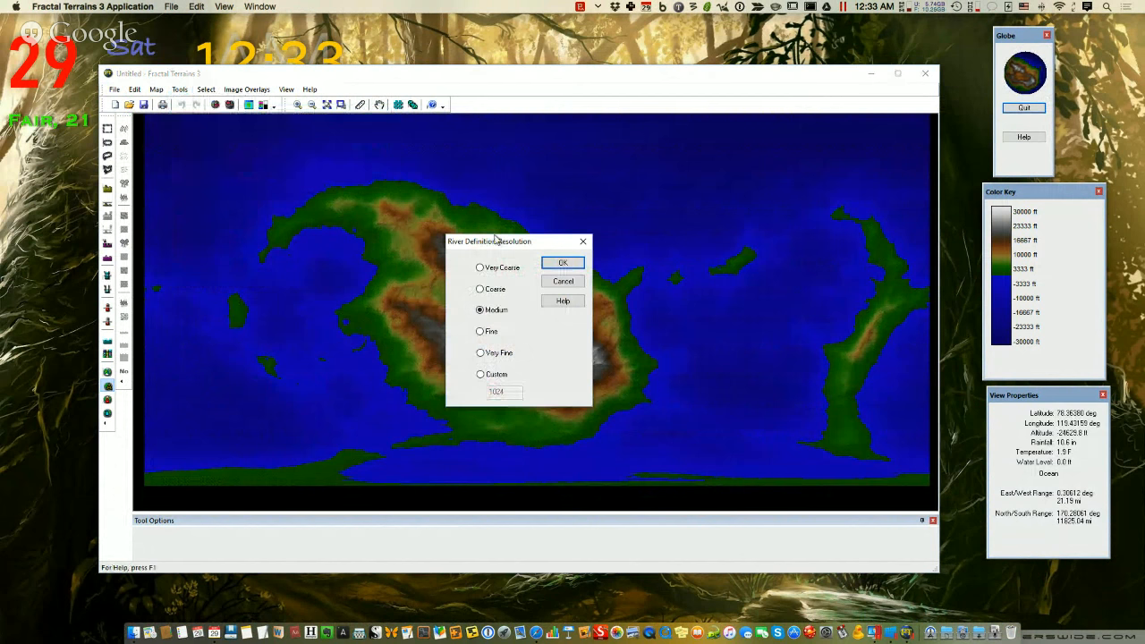
pyautogui.click(563, 266)
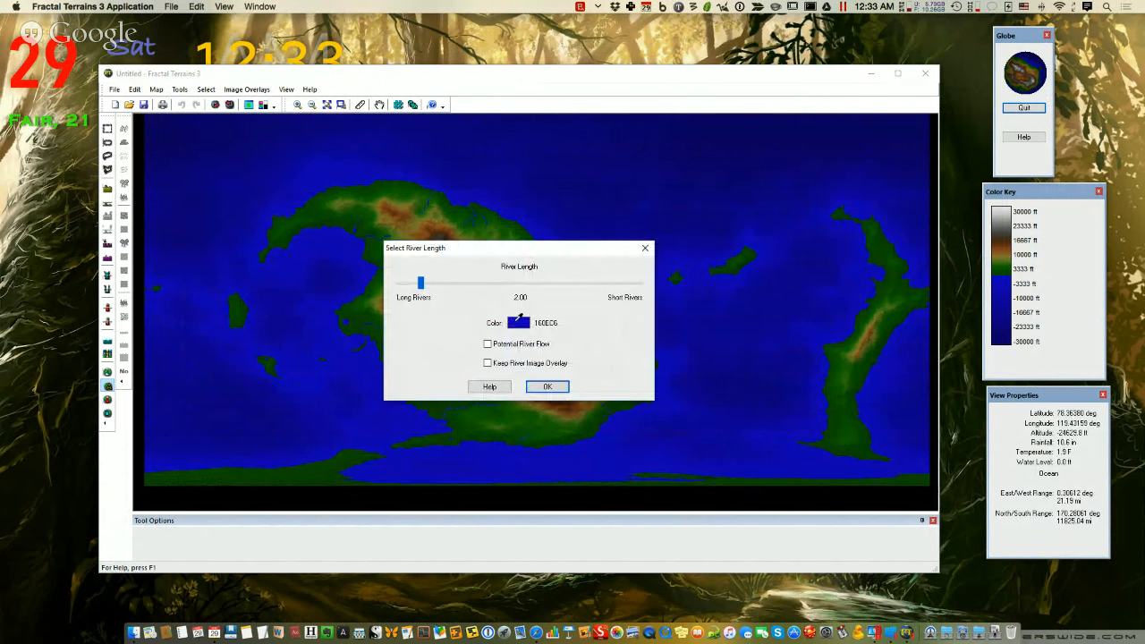
pyautogui.click(518, 321)
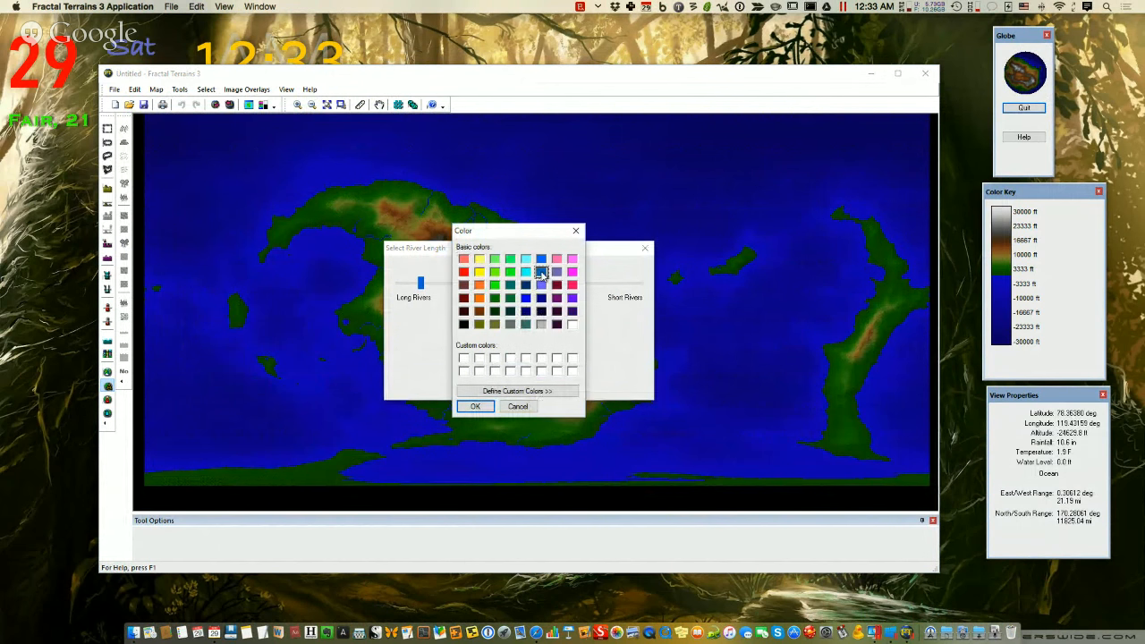
pyautogui.click(476, 407)
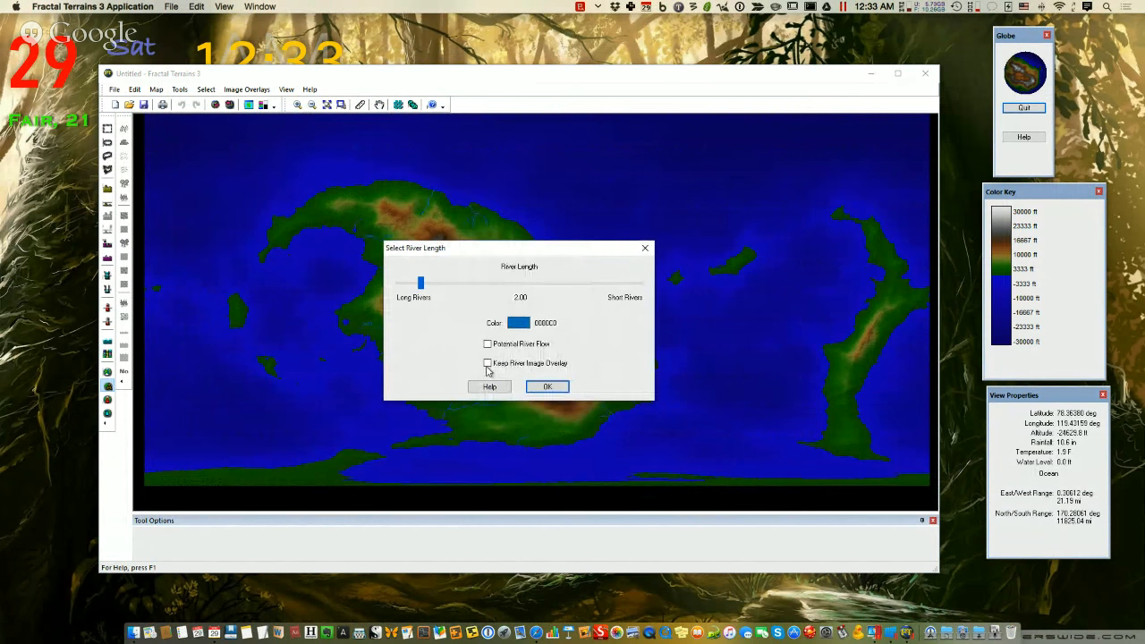
pyautogui.click(544, 387)
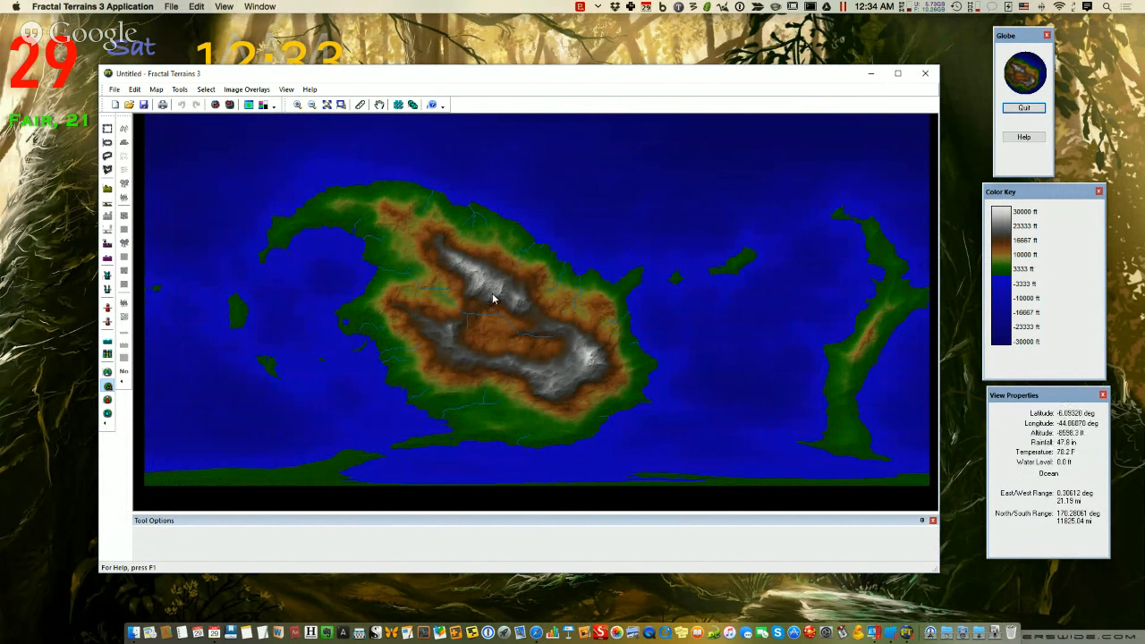
# - Apply the Basic Settings coloring scheme to the map through the world coloring options
pyautogui.click(264, 106)
pyautogui.moveTo(528, 190); pyautogui.dragTo(834, 169)
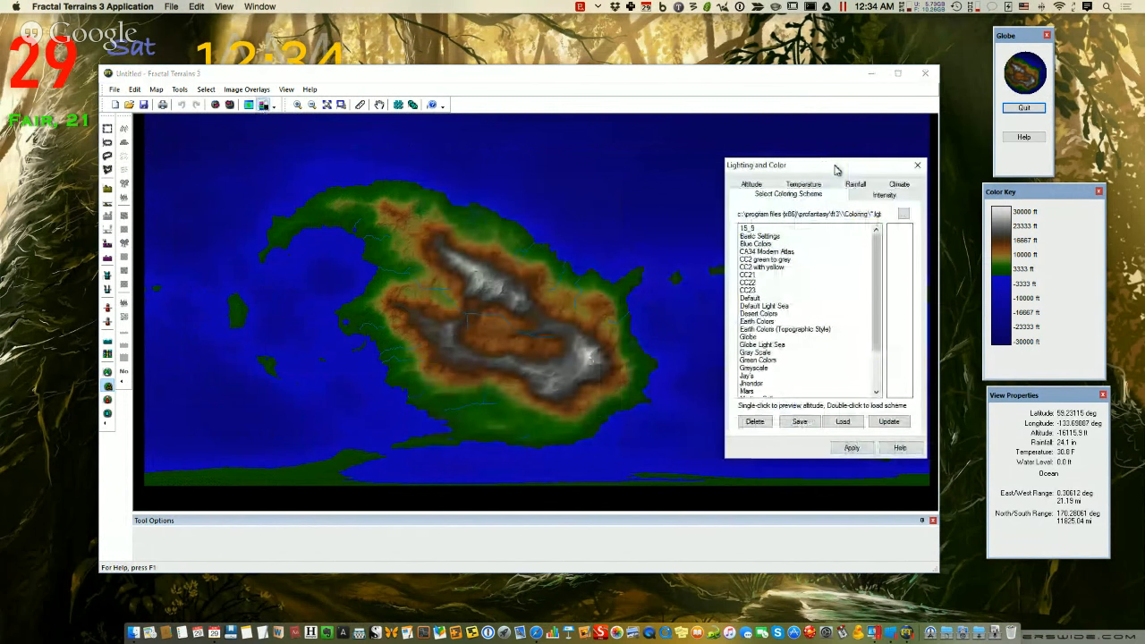
pyautogui.click(760, 243)
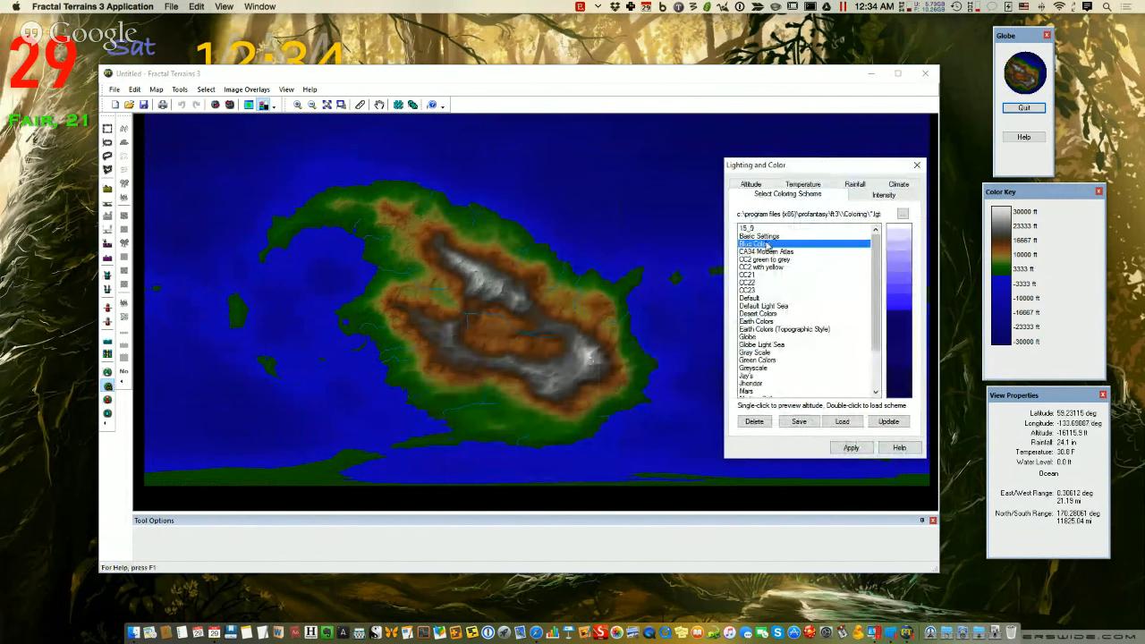
pyautogui.click(762, 236)
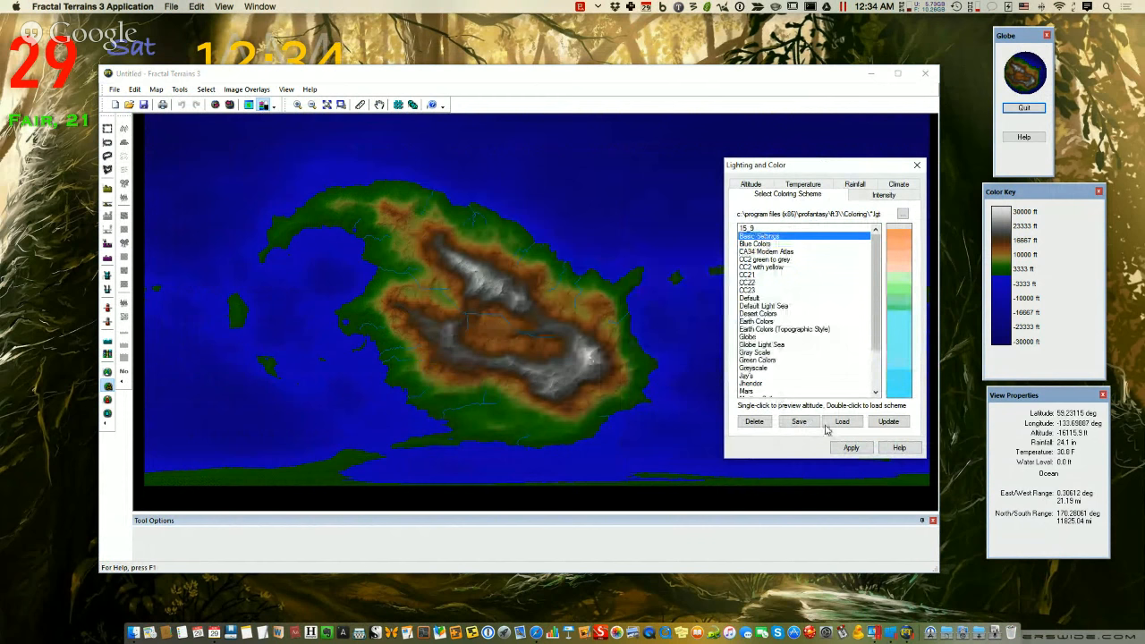
pyautogui.click(852, 449)
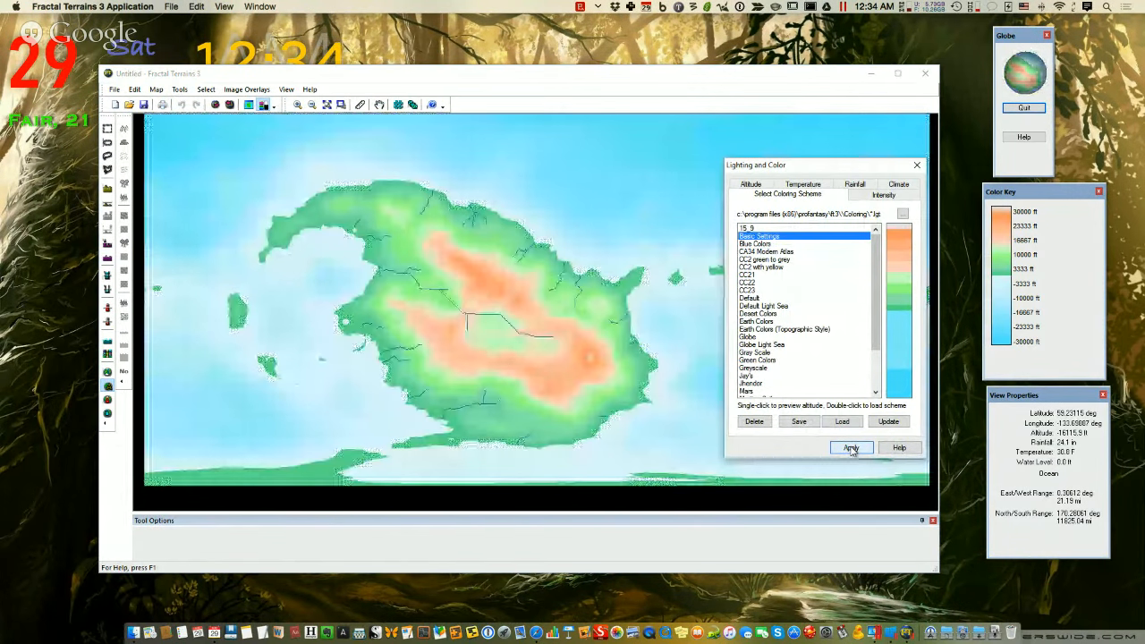
# - Turn off land shading and sea color blending in the altitude coloring, apply the changes and close Lighting and Color
pyautogui.click(750, 183)
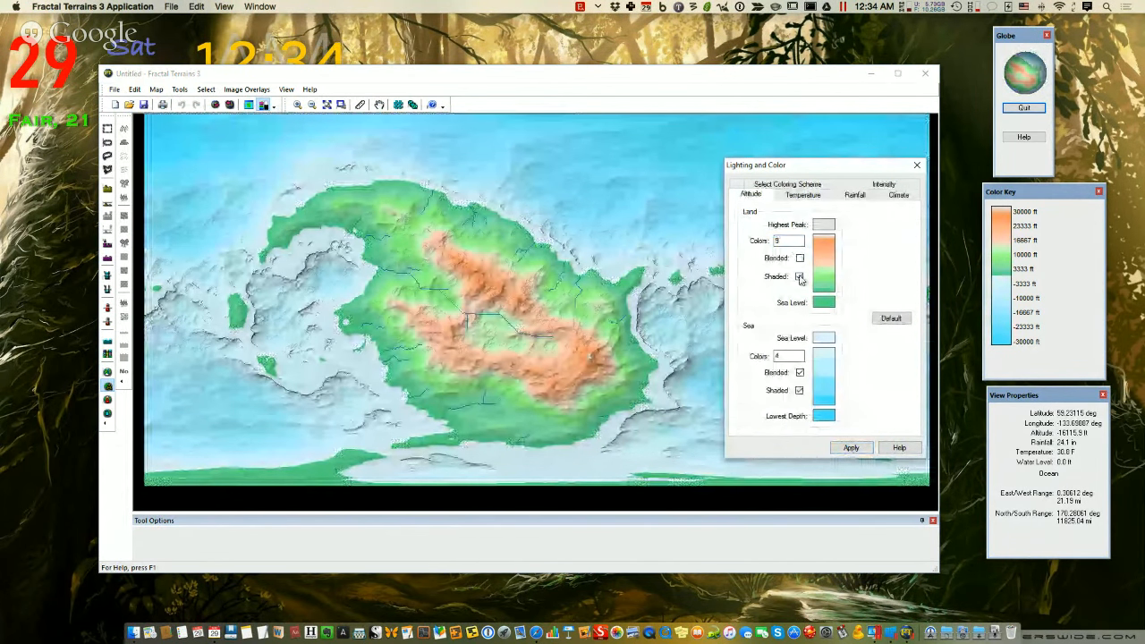
pyautogui.click(800, 372)
pyautogui.click(851, 448)
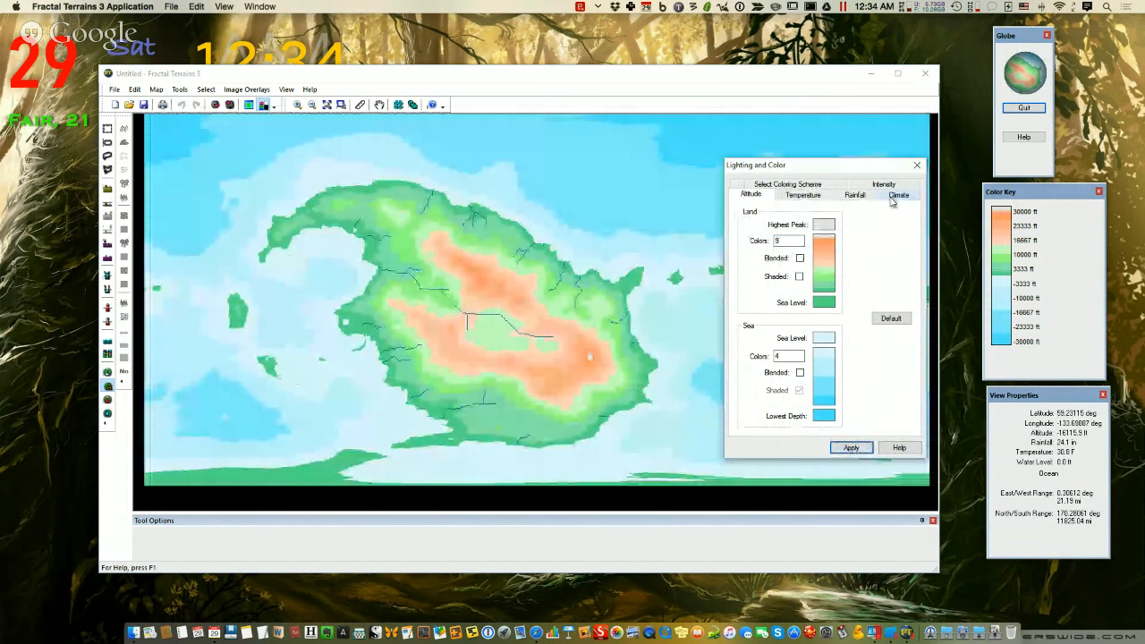
pyautogui.click(916, 164)
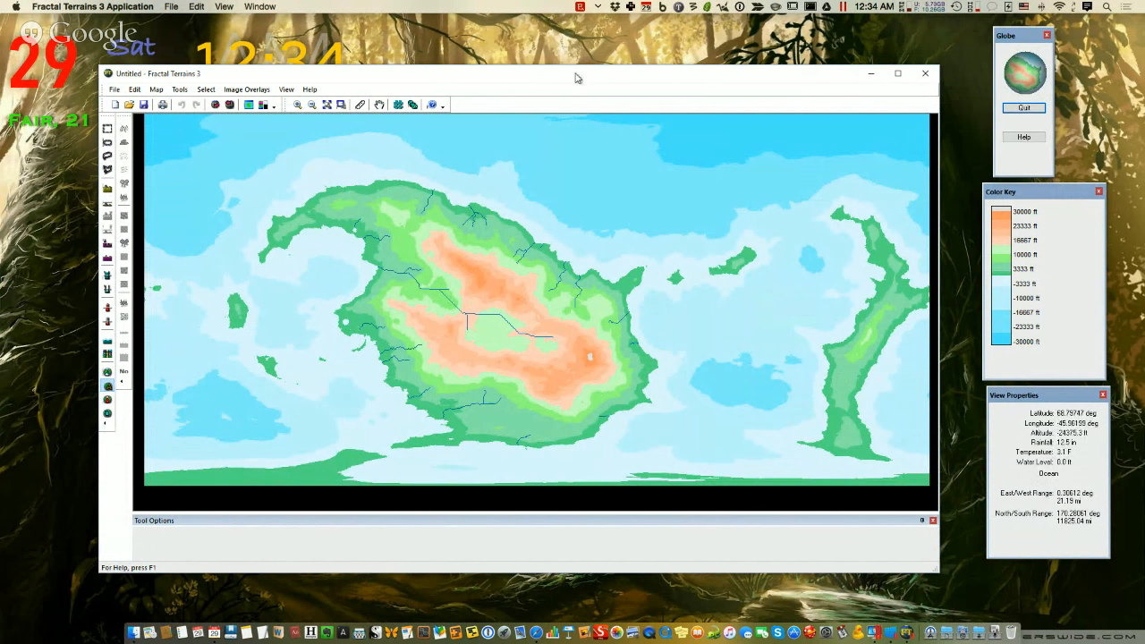
# - Show the map colored by climate and rotate the globe slightly to reposition the landmasses
pyautogui.moveTo(582, 70); pyautogui.dragTo(590, 64)
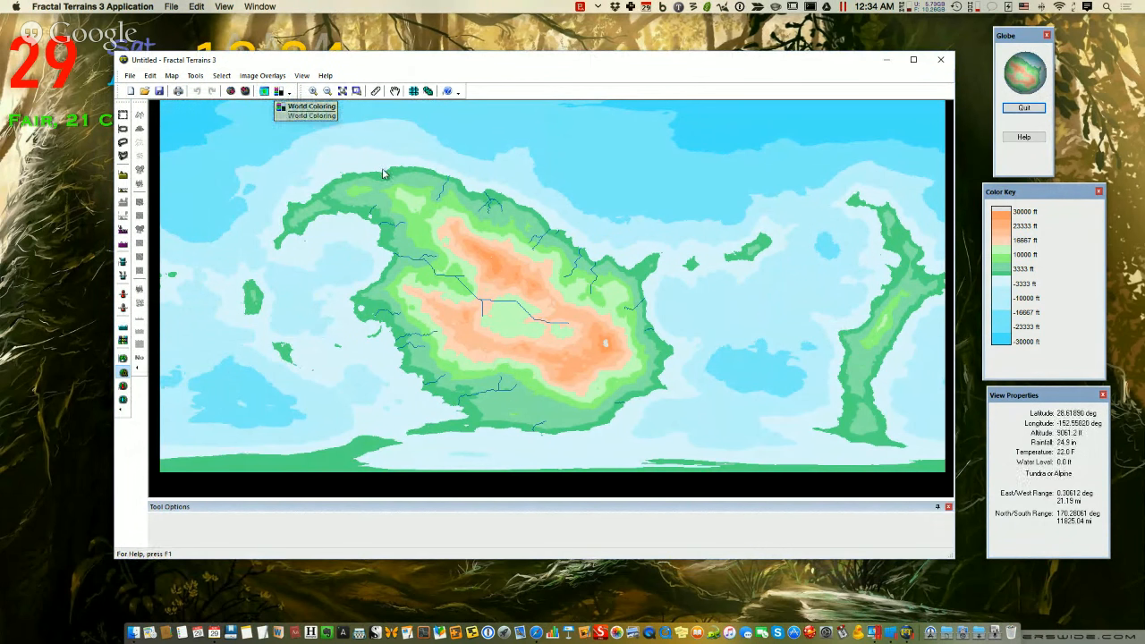
pyautogui.click(123, 359)
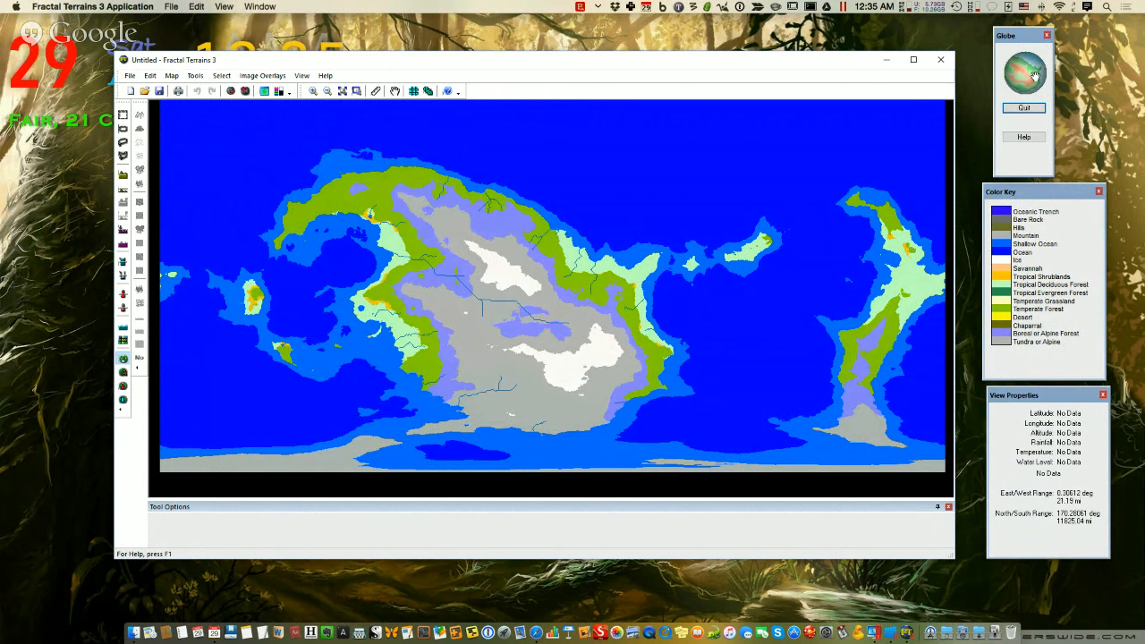
pyautogui.moveTo(1031, 81); pyautogui.dragTo(1029, 81)
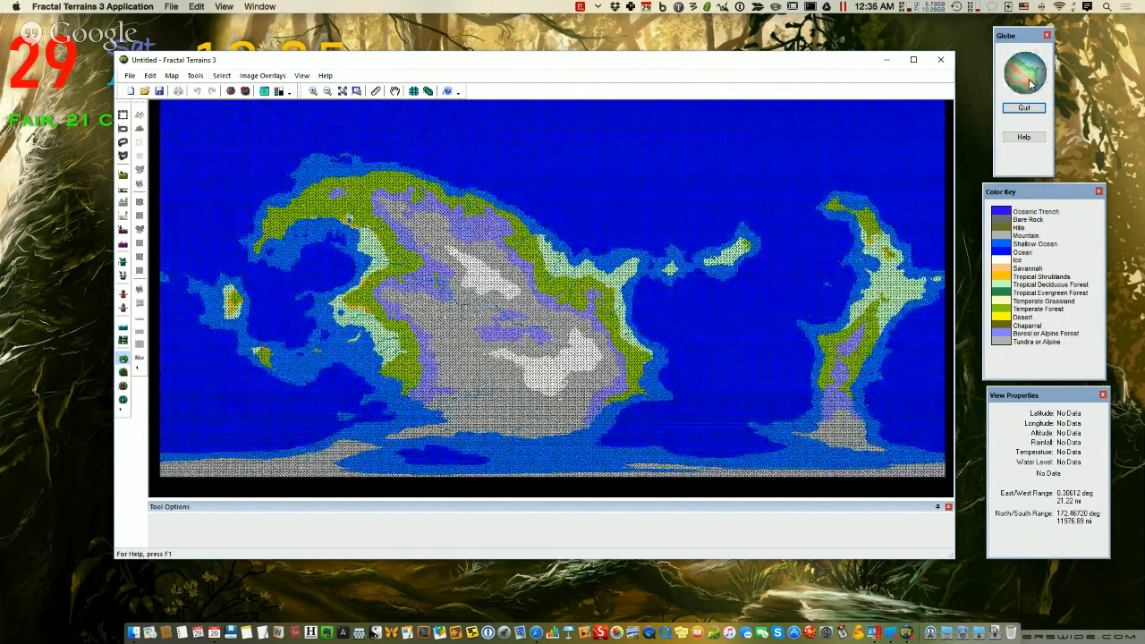
pyautogui.moveTo(1029, 81); pyautogui.dragTo(1027, 80)
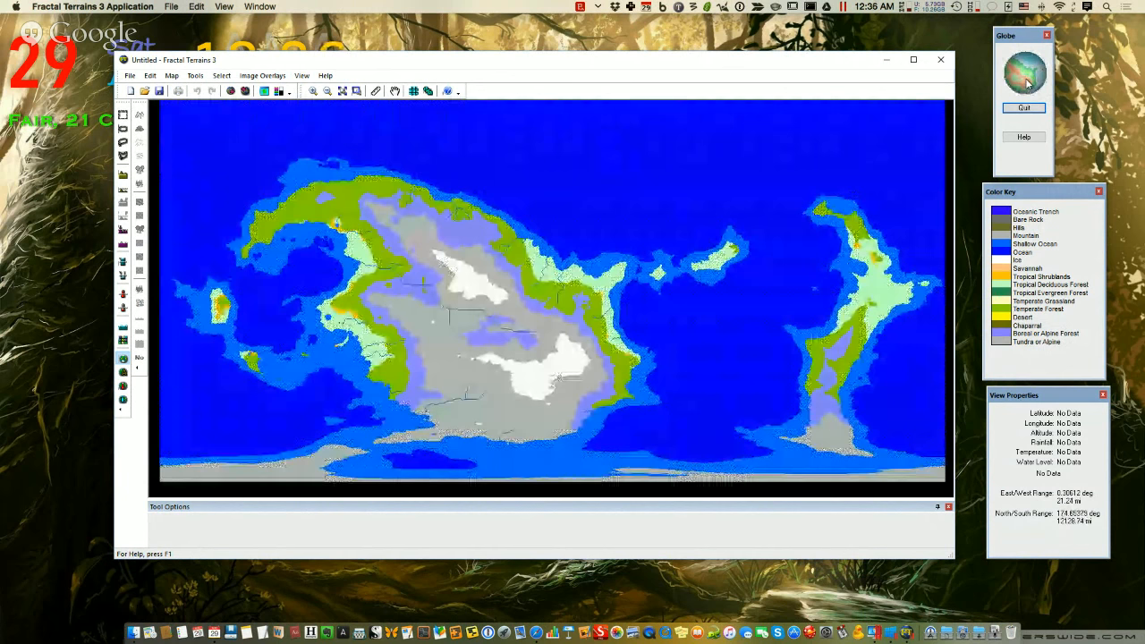
pyautogui.moveTo(1024, 79); pyautogui.dragTo(1026, 83)
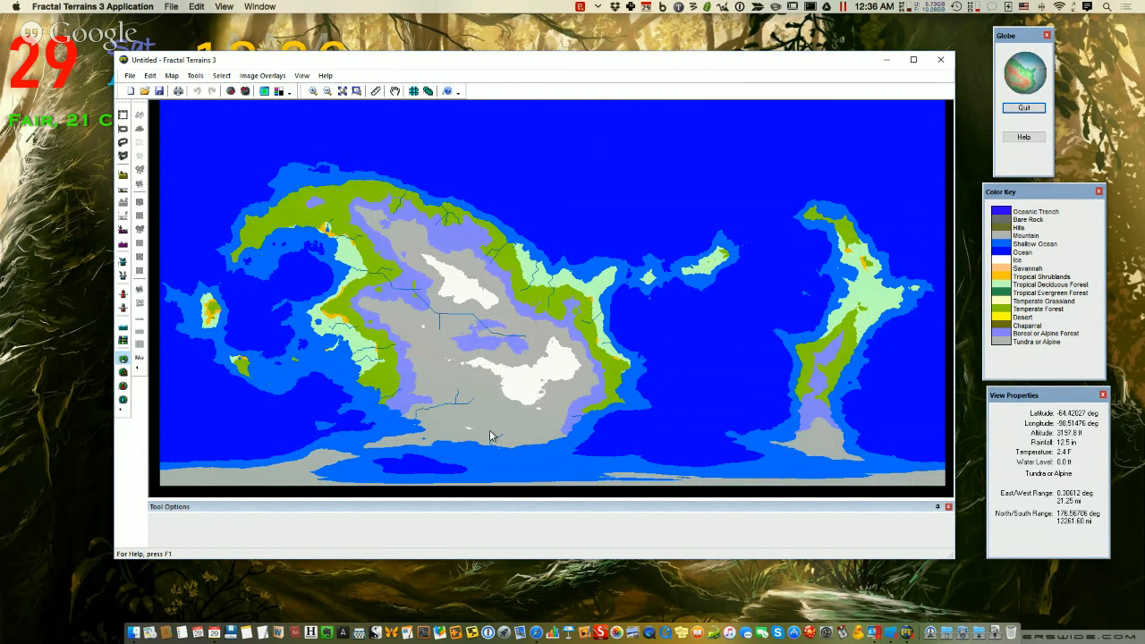
# - View the map colored by temperature and by rainfall, and check the rainfall color settings without changing them
pyautogui.click(124, 389)
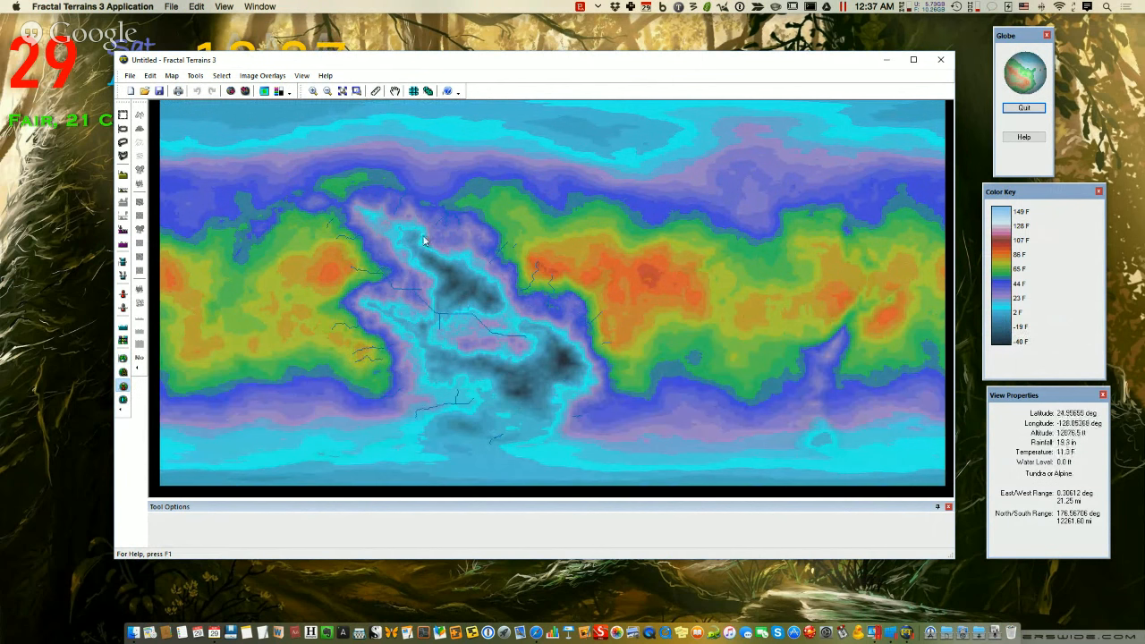
pyautogui.click(124, 401)
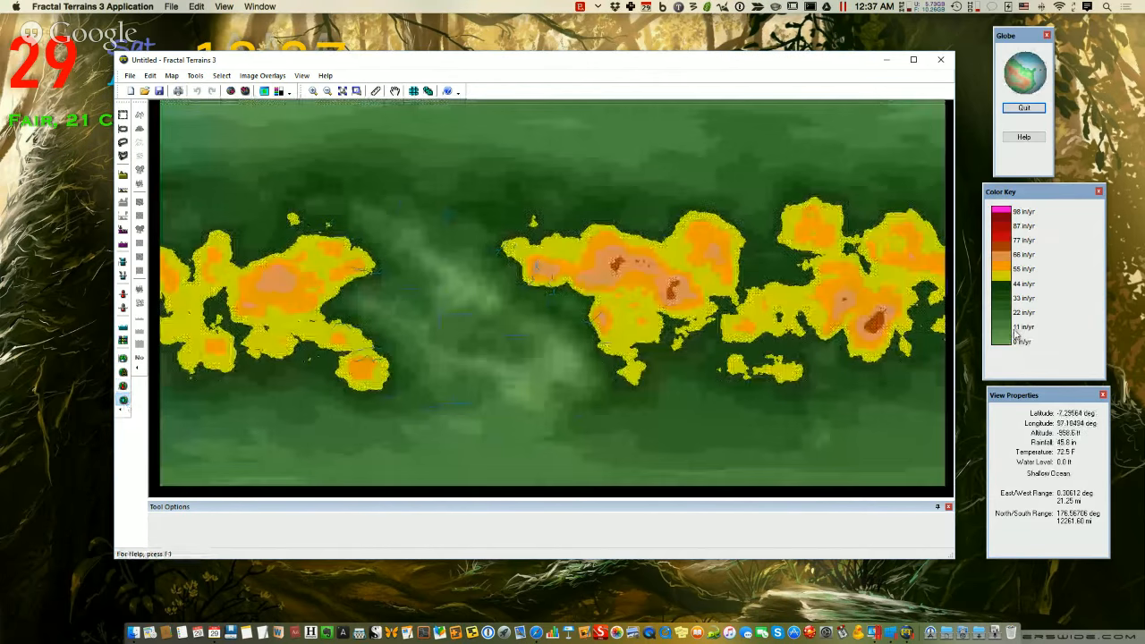
pyautogui.click(279, 93)
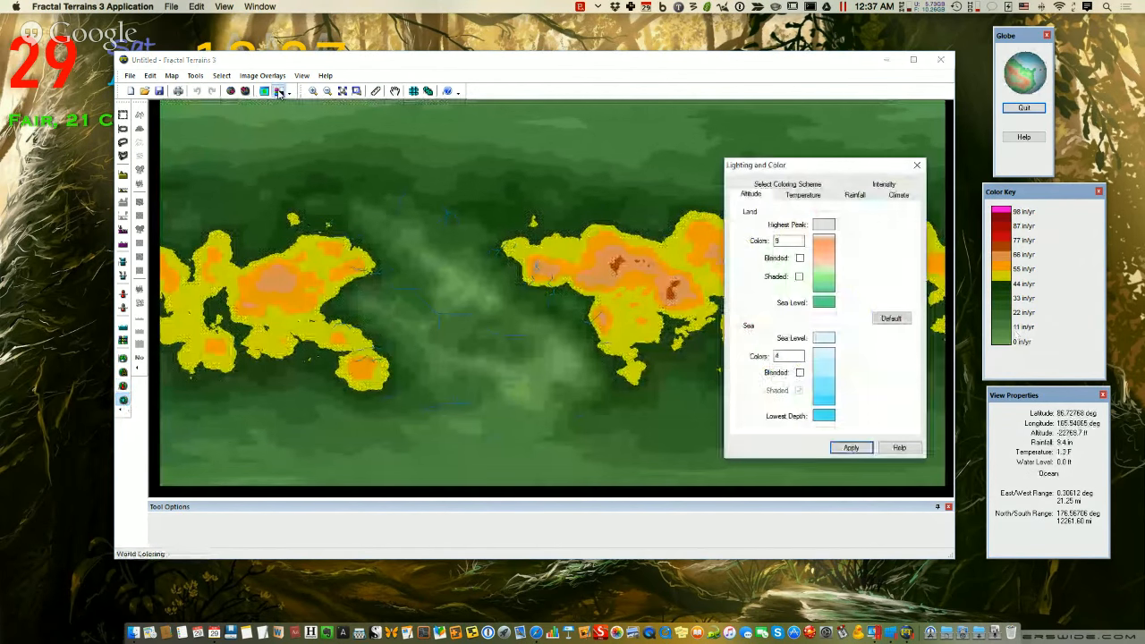
pyautogui.click(855, 195)
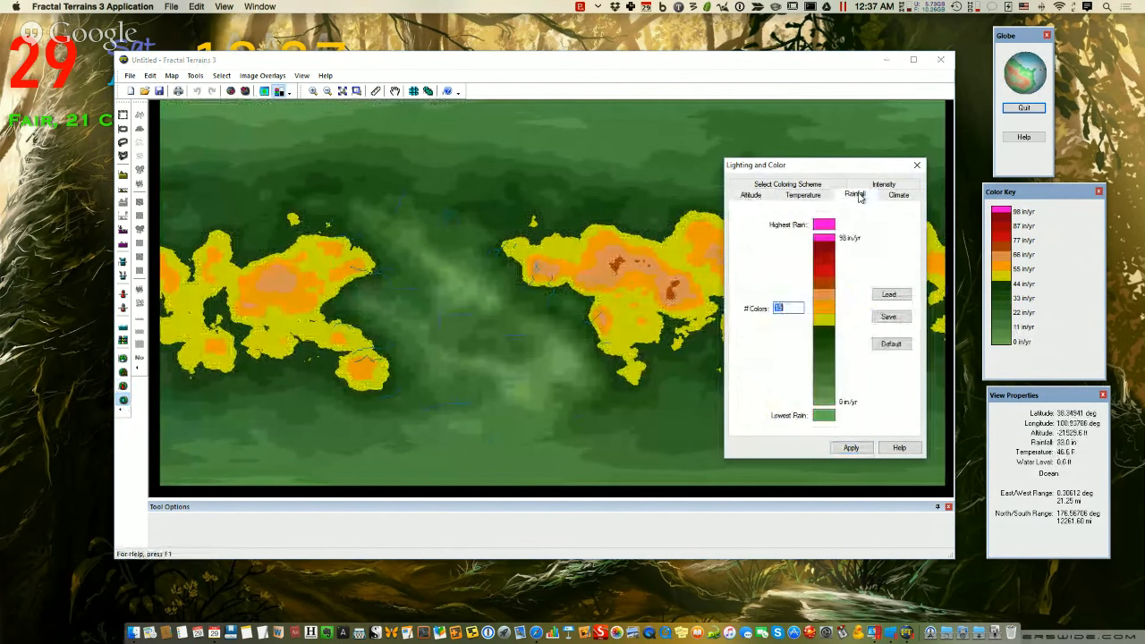
pyautogui.click(917, 166)
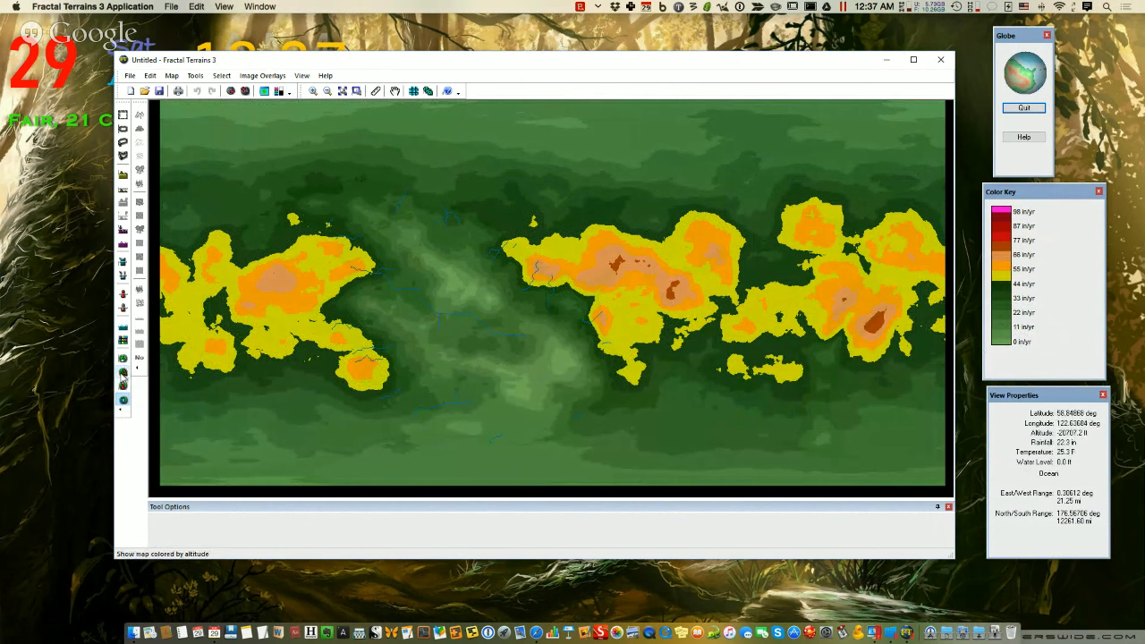
# - Show the map colored by altitude and save the world to the desktop as new-world
pyautogui.click(122, 376)
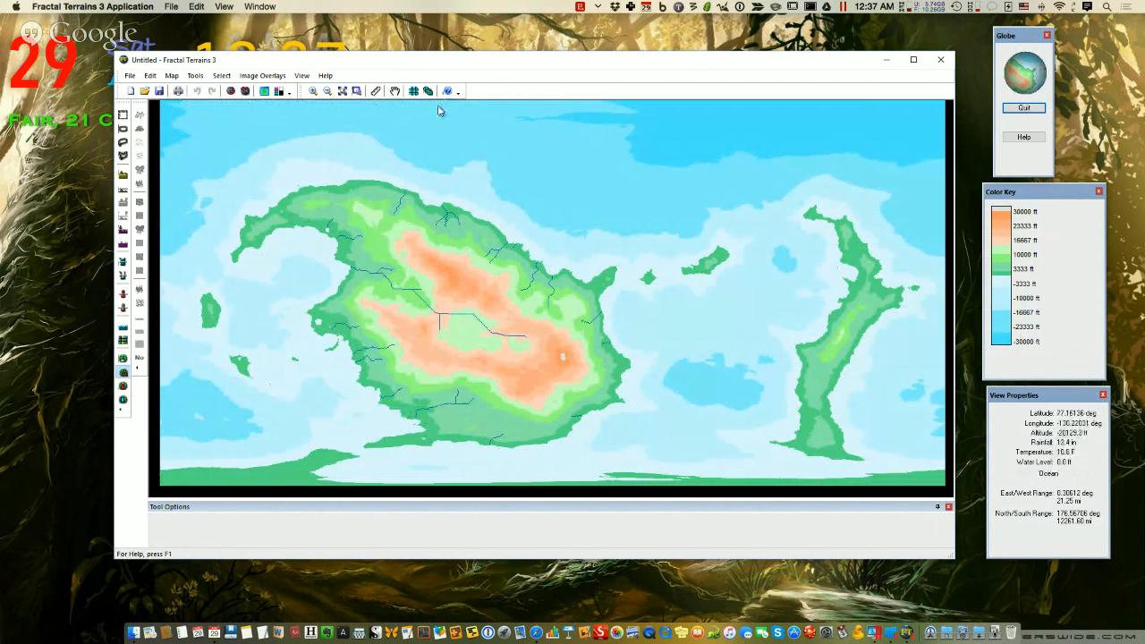
pyautogui.click(161, 92)
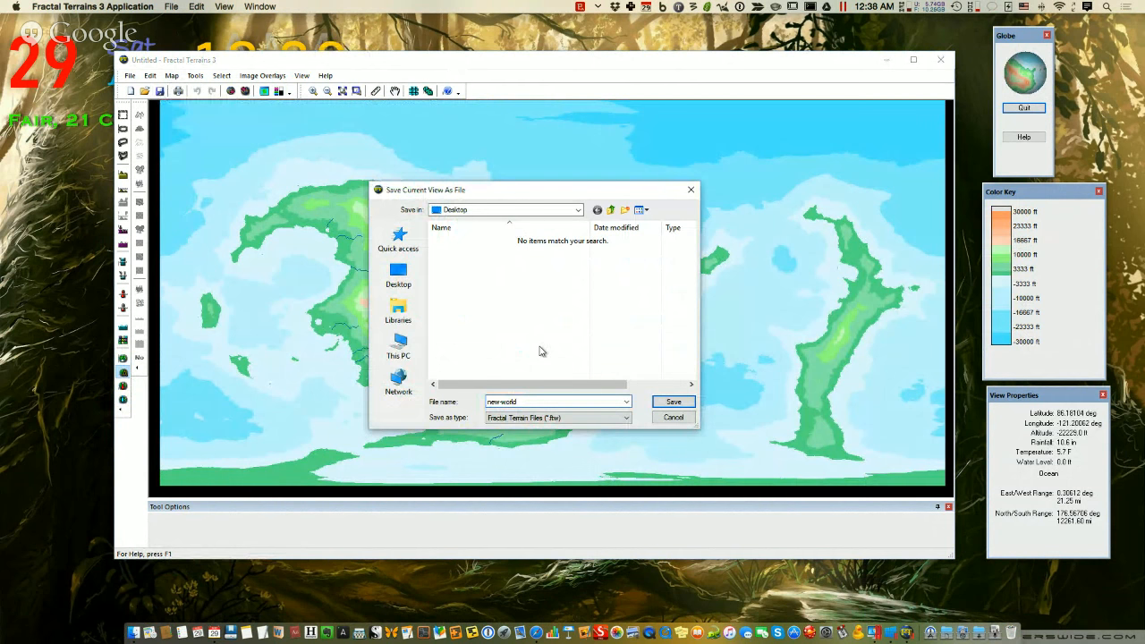
pyautogui.click(661, 402)
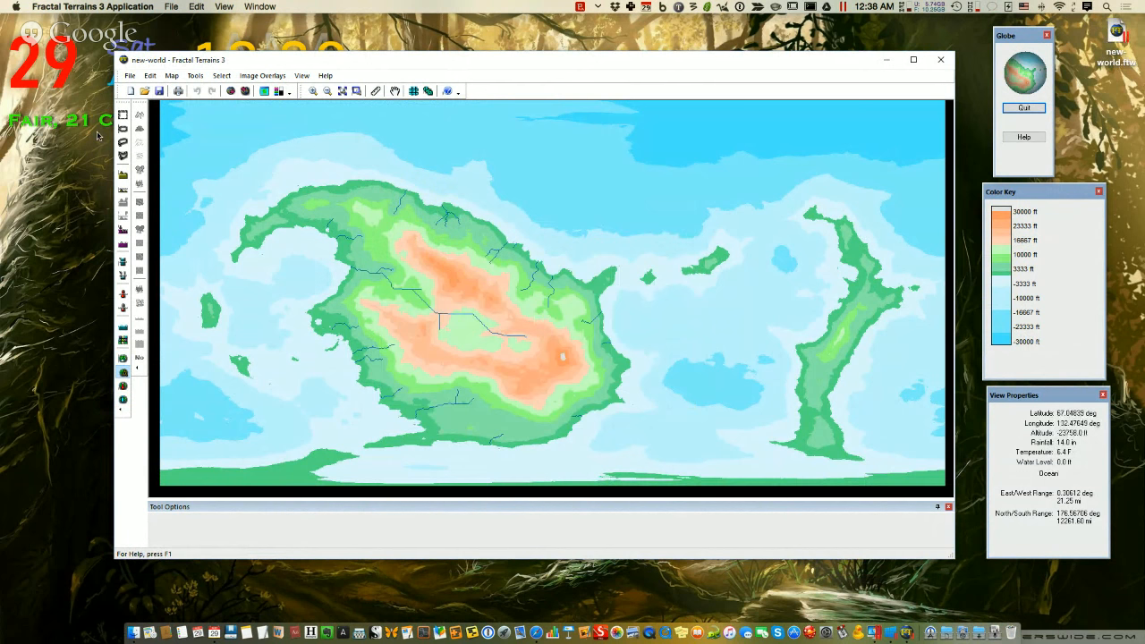
# - Select the Full Export setting for the Campaign Cartographer export and review all its option pages, keeping the settings as they are
pyautogui.click(130, 76)
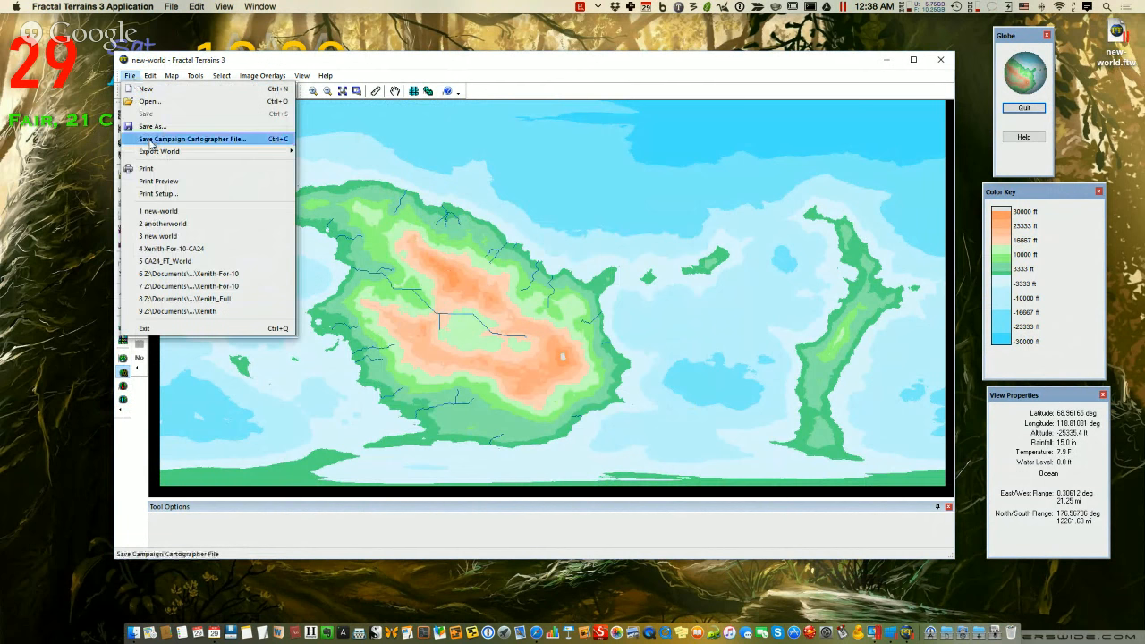
pyautogui.click(151, 141)
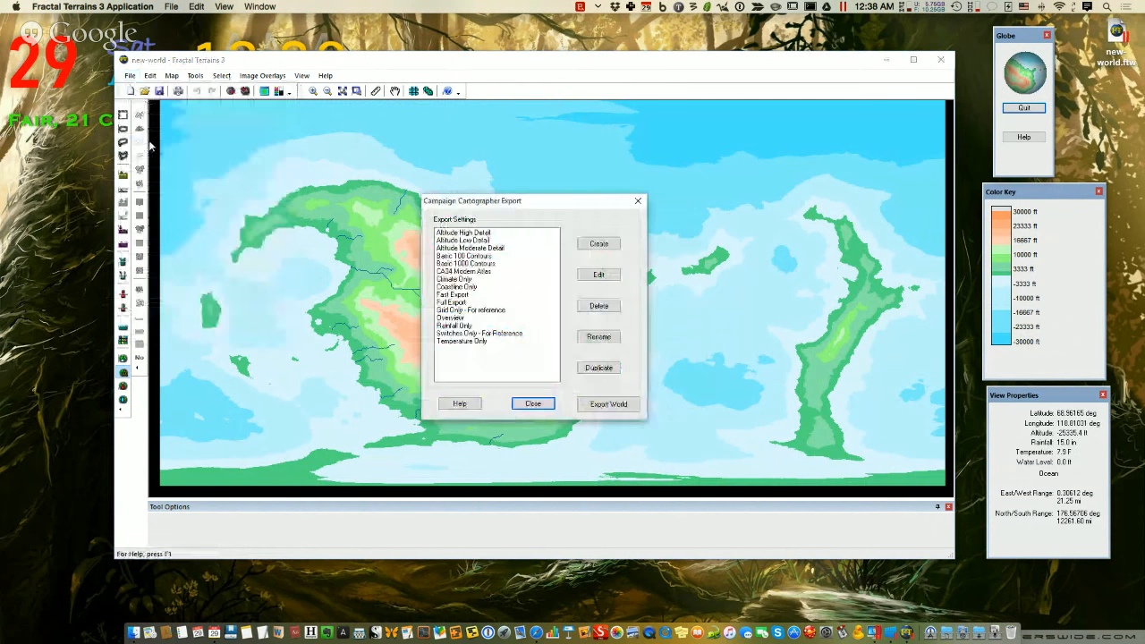
pyautogui.click(449, 303)
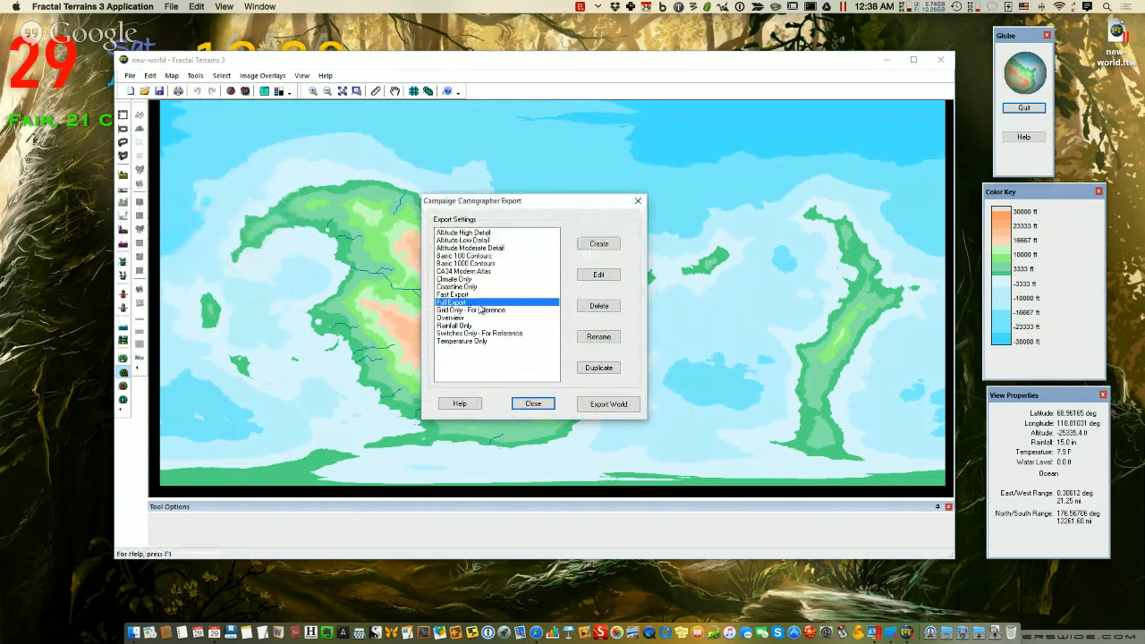
pyautogui.click(598, 275)
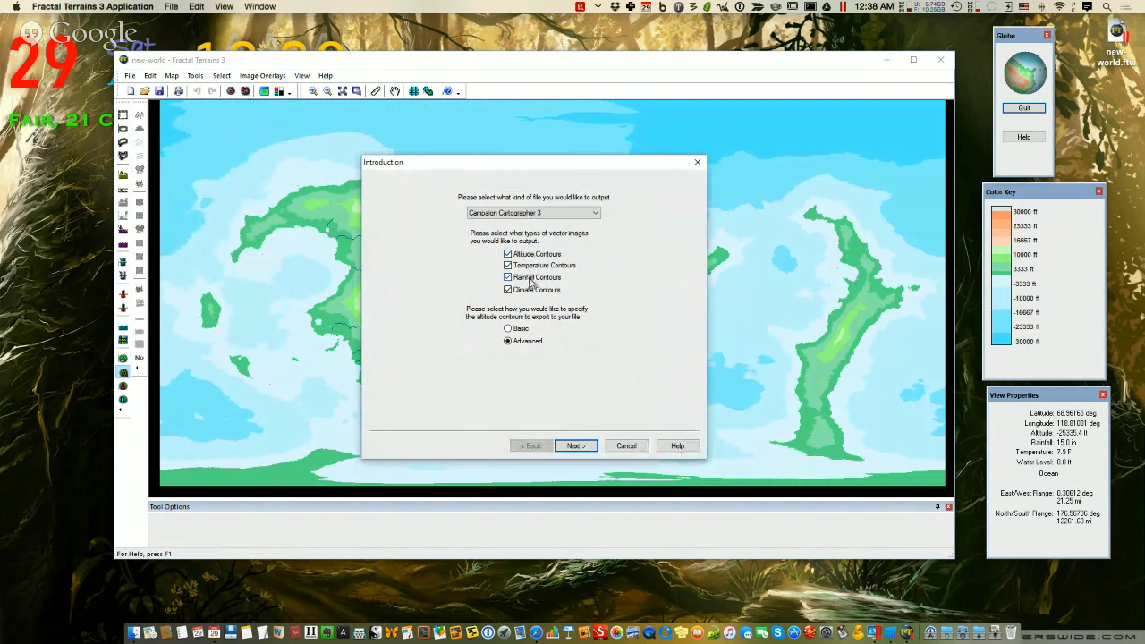
pyautogui.click(574, 445)
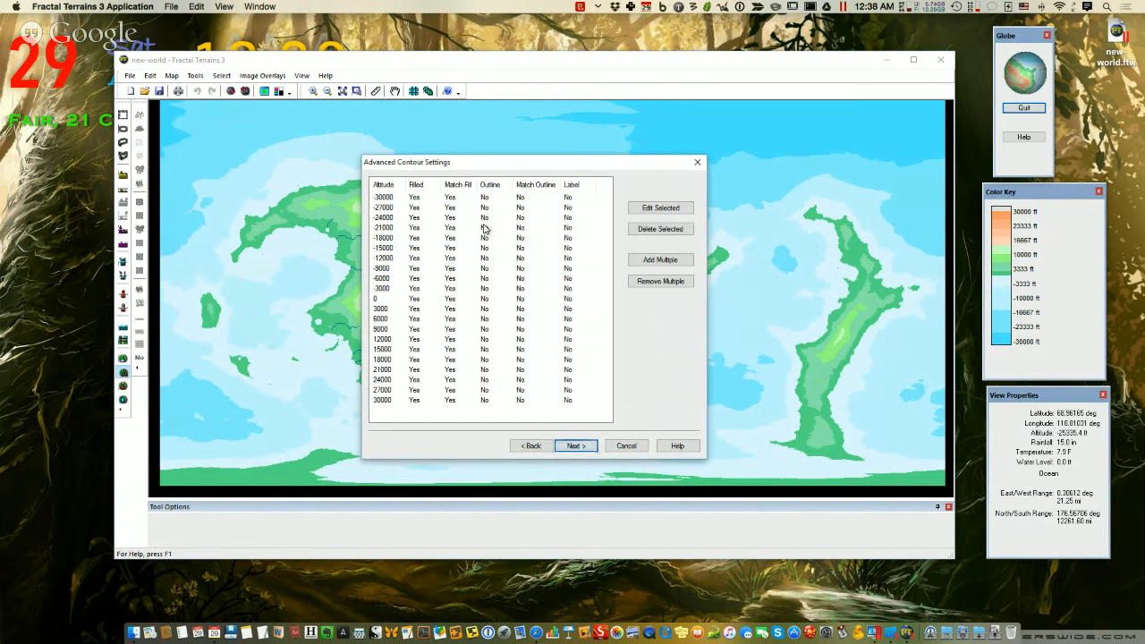
pyautogui.click(574, 445)
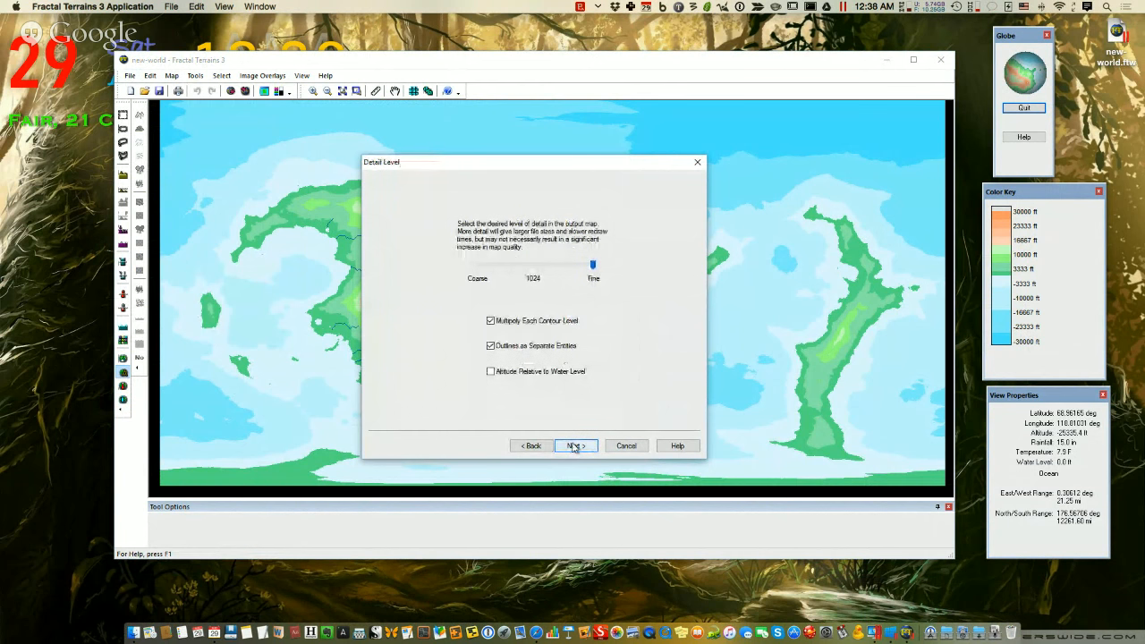
pyautogui.click(574, 445)
pyautogui.click(574, 445)
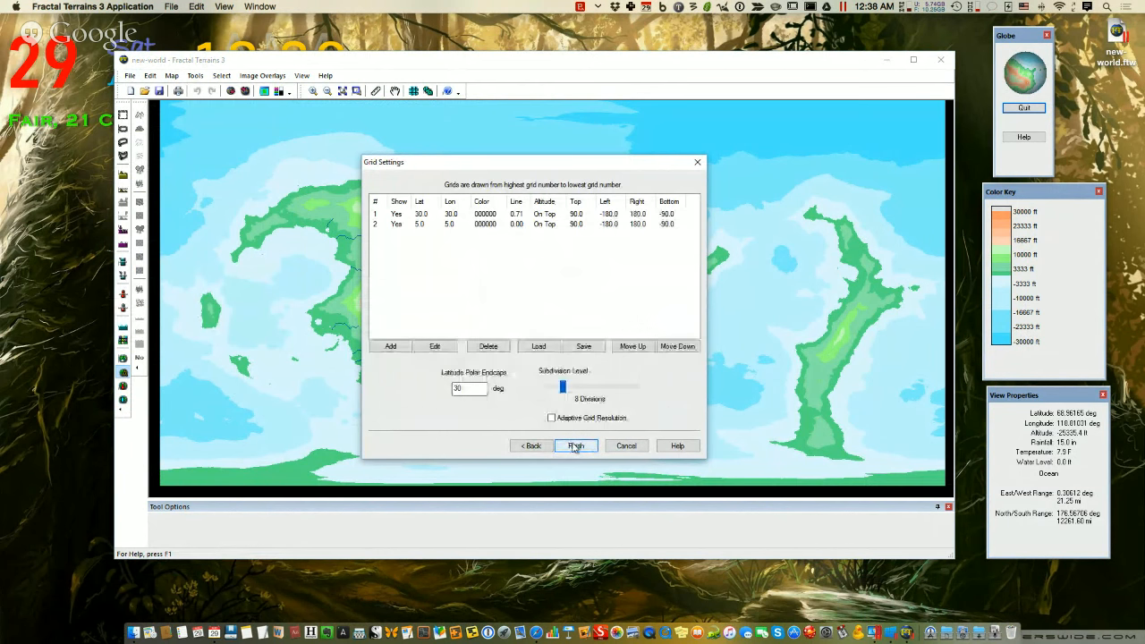
pyautogui.click(574, 445)
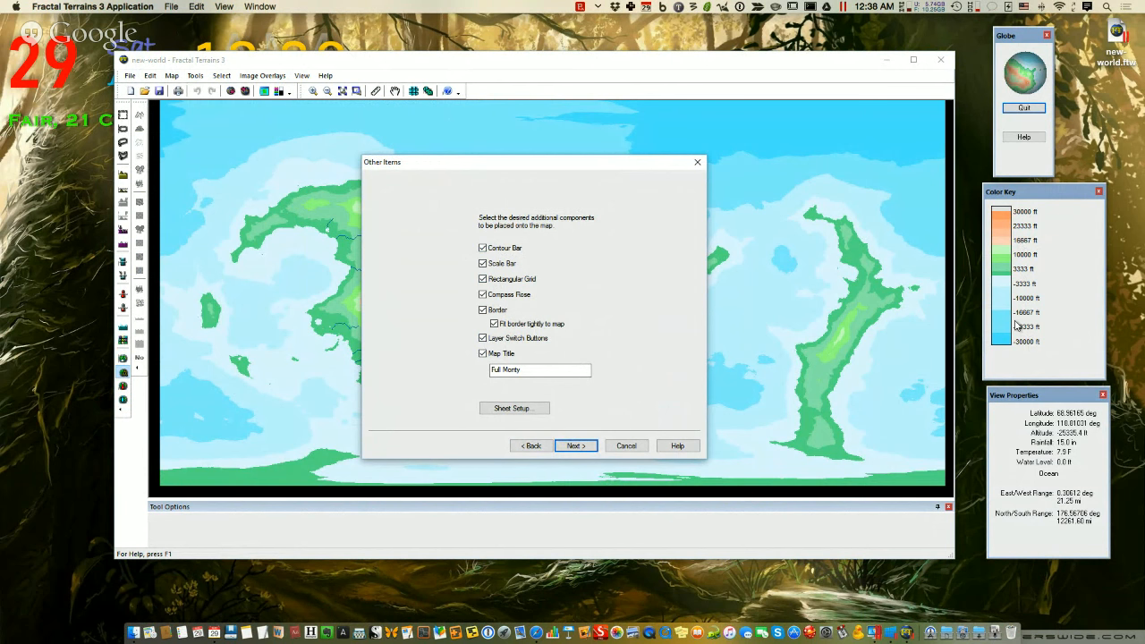
pyautogui.click(578, 447)
pyautogui.click(576, 446)
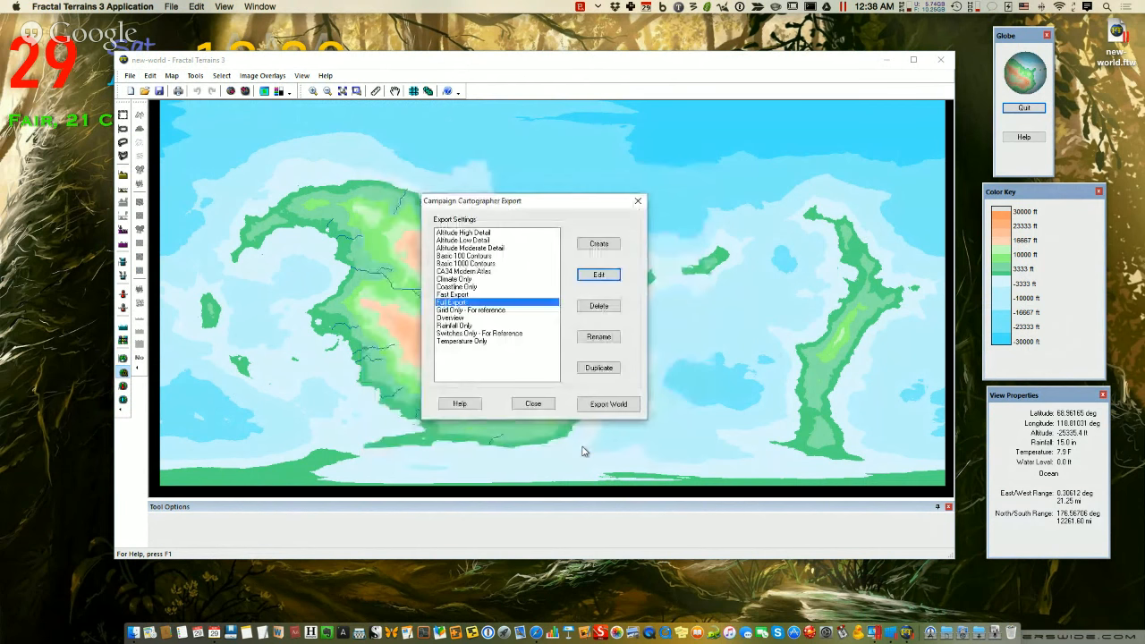
# - Export the world to the desktop as the Campaign Cartographer 3 file new-world.fcw and close the export settings
pyautogui.click(593, 403)
pyautogui.write('new-world')
pyautogui.click(593, 412)
pyautogui.press('BackSpace')
pyautogui.press('BackSpace')
pyautogui.write('cw')
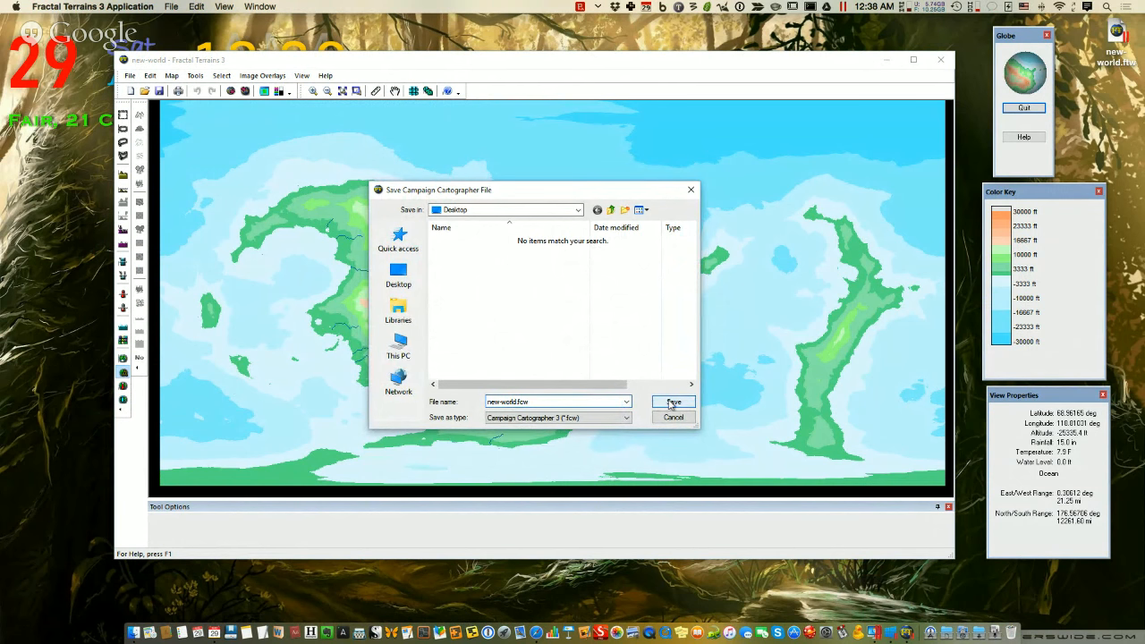
pyautogui.click(672, 403)
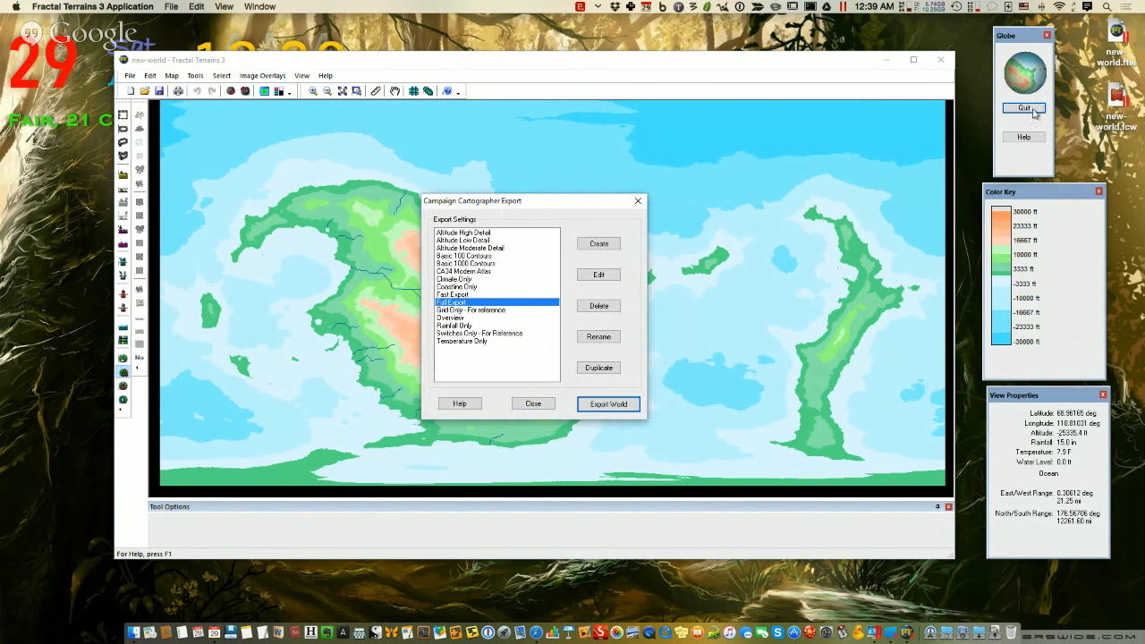
pyautogui.click(531, 403)
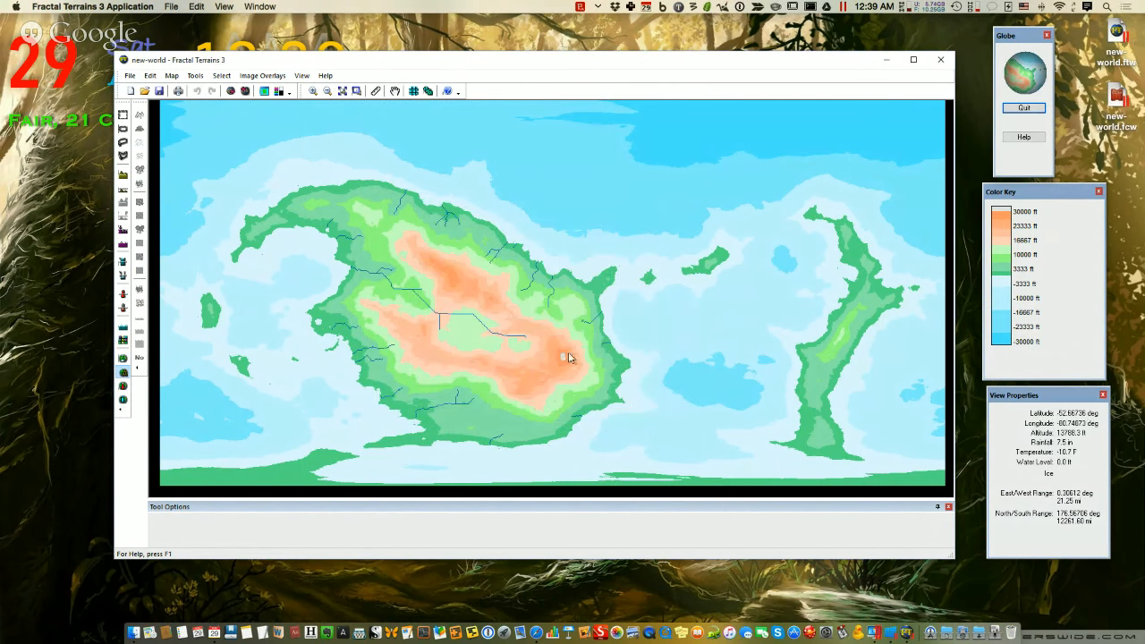
# - Leave Fractal Terrains 3 and launch CC3 from the Windows 10 Start menu
pyautogui.click(1014, 109)
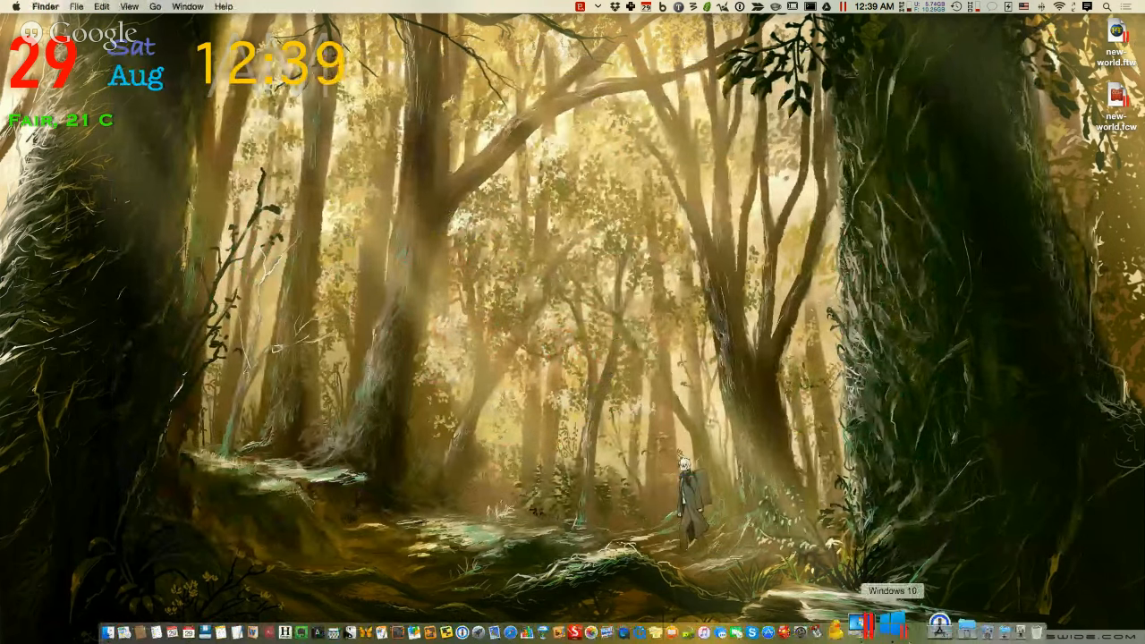
pyautogui.click(903, 626)
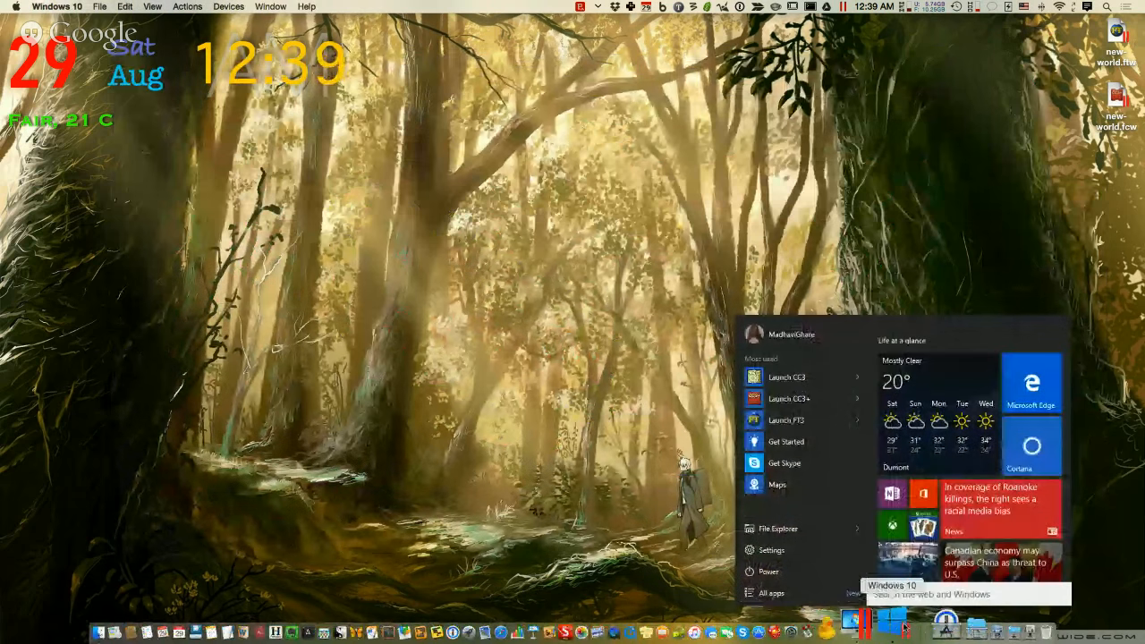
pyautogui.click(796, 380)
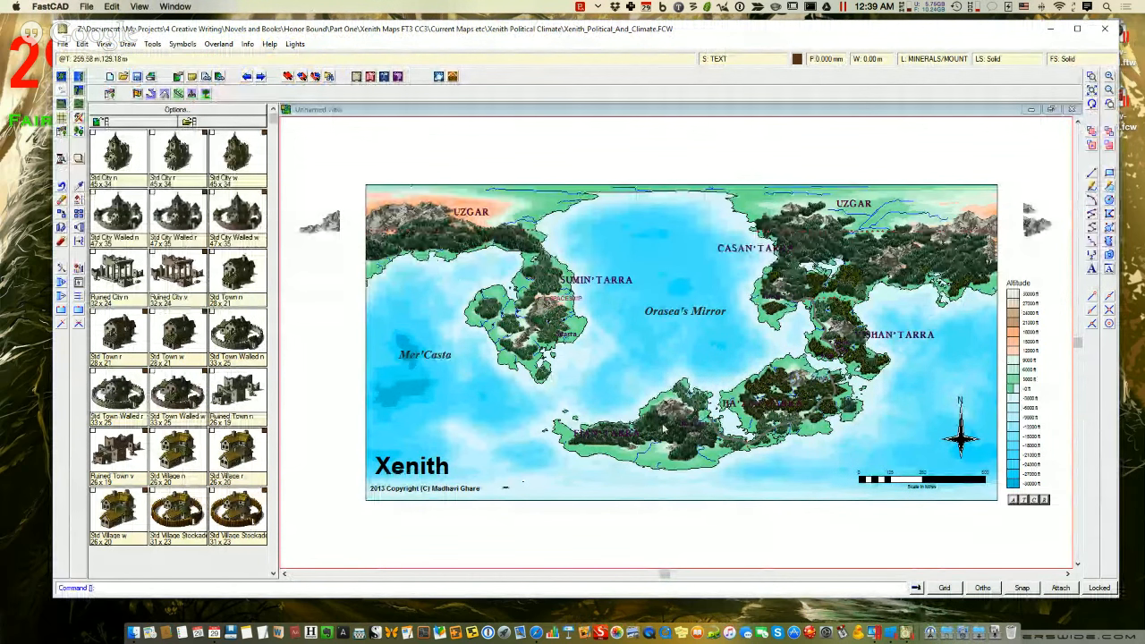
# - Activate the sheet effects for the Xenith map
pyautogui.click(726, 61)
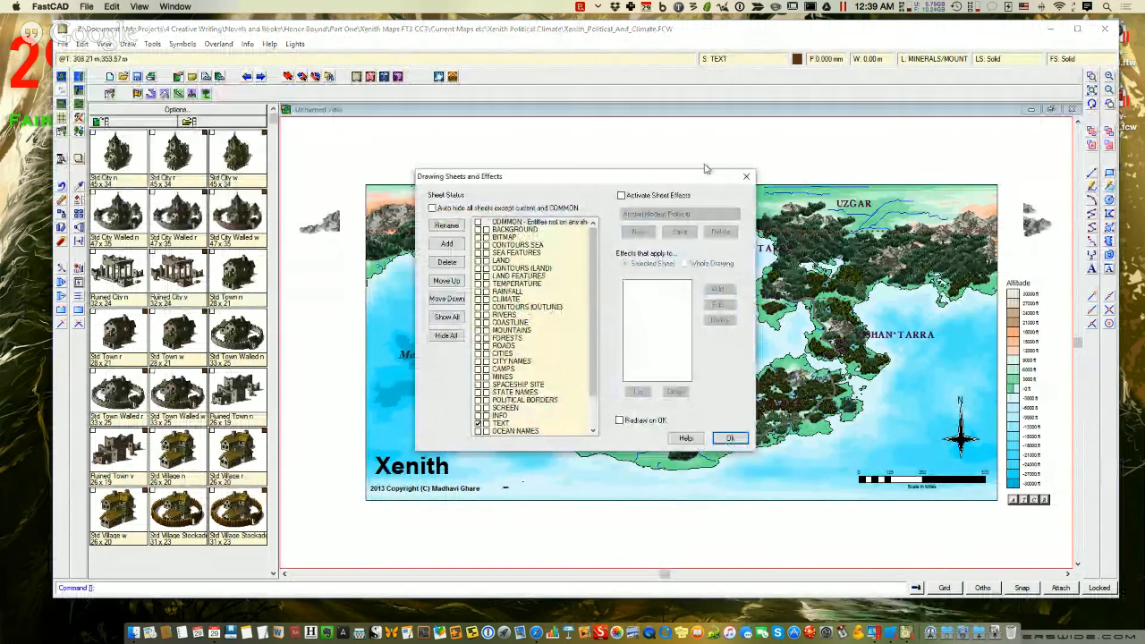
pyautogui.click(621, 195)
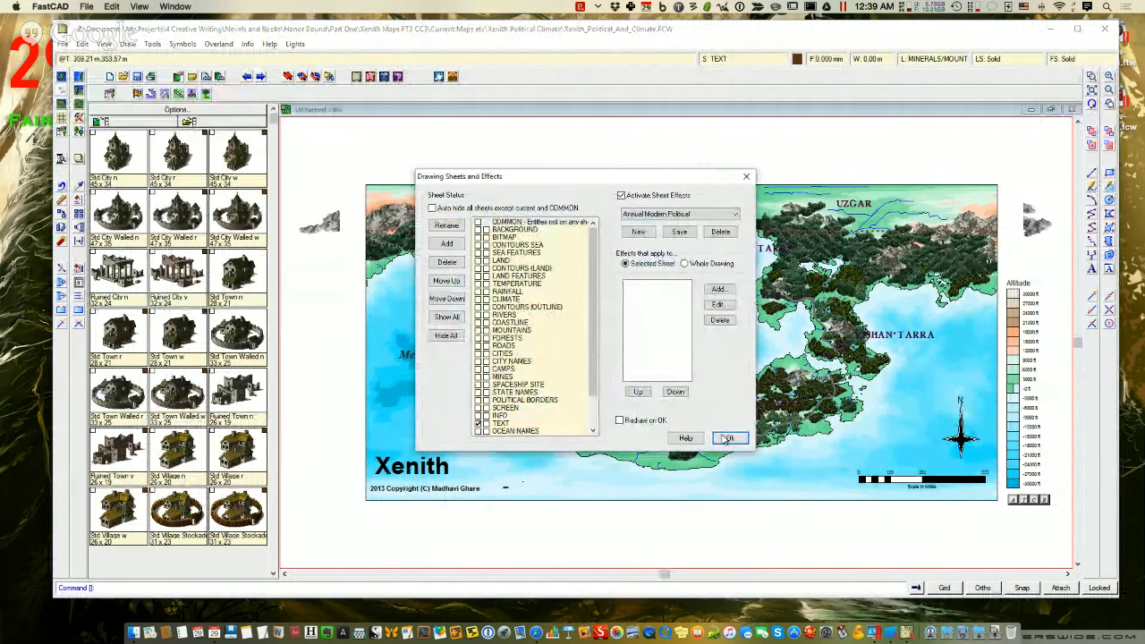
pyautogui.click(729, 438)
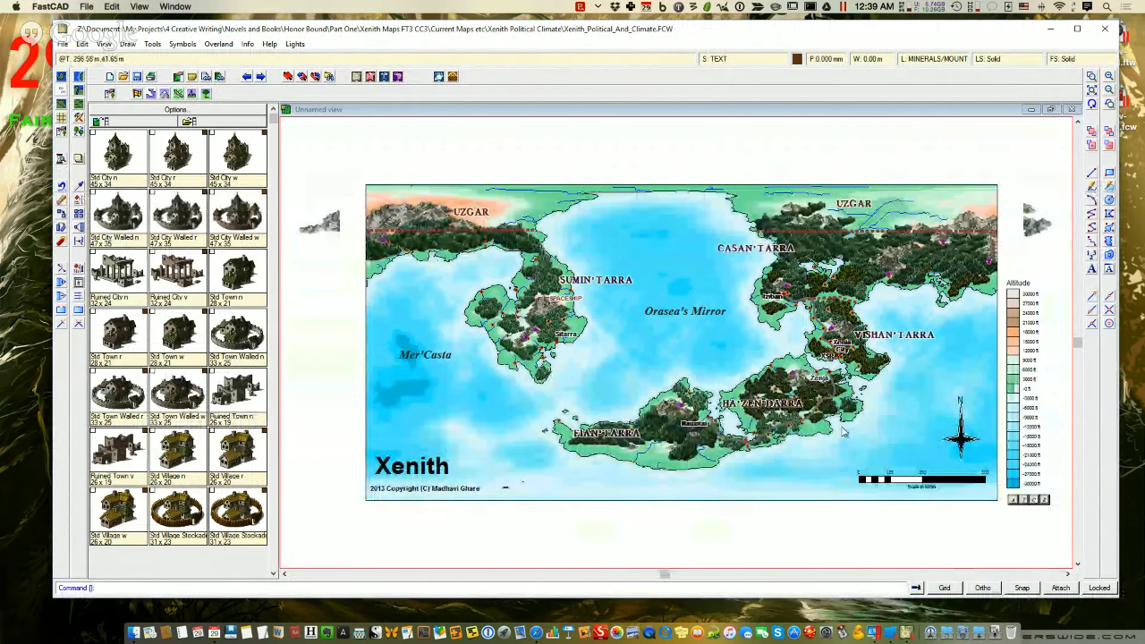
# - Open the new-world drawing from the desktop, saving the changes to the Xenith map, and fit the whole new map in view
pyautogui.click(122, 77)
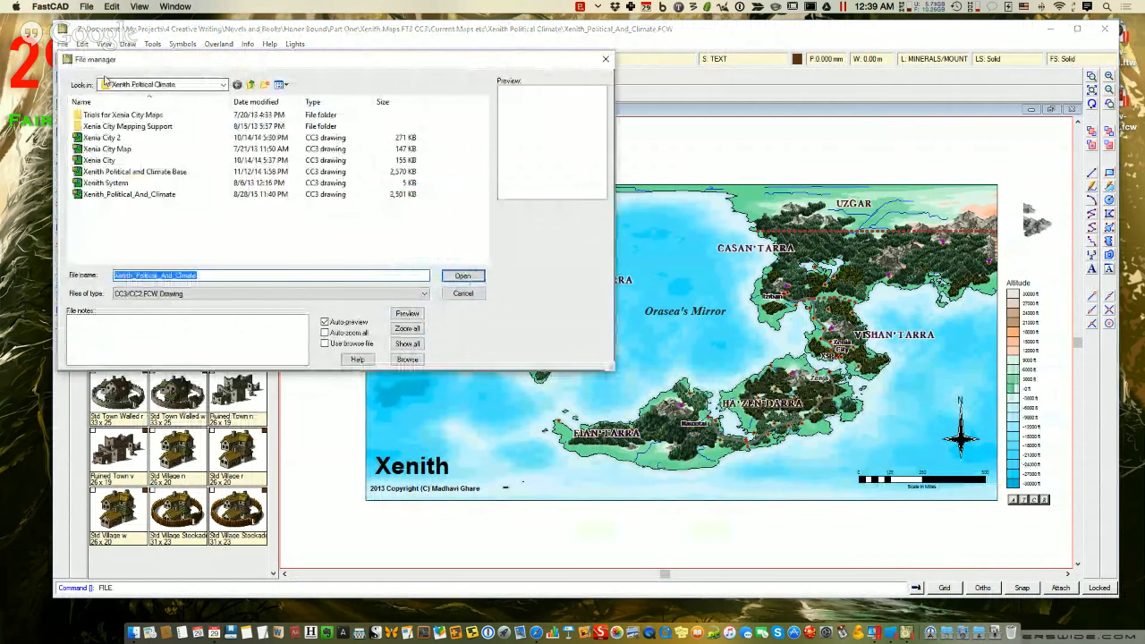
pyautogui.click(134, 84)
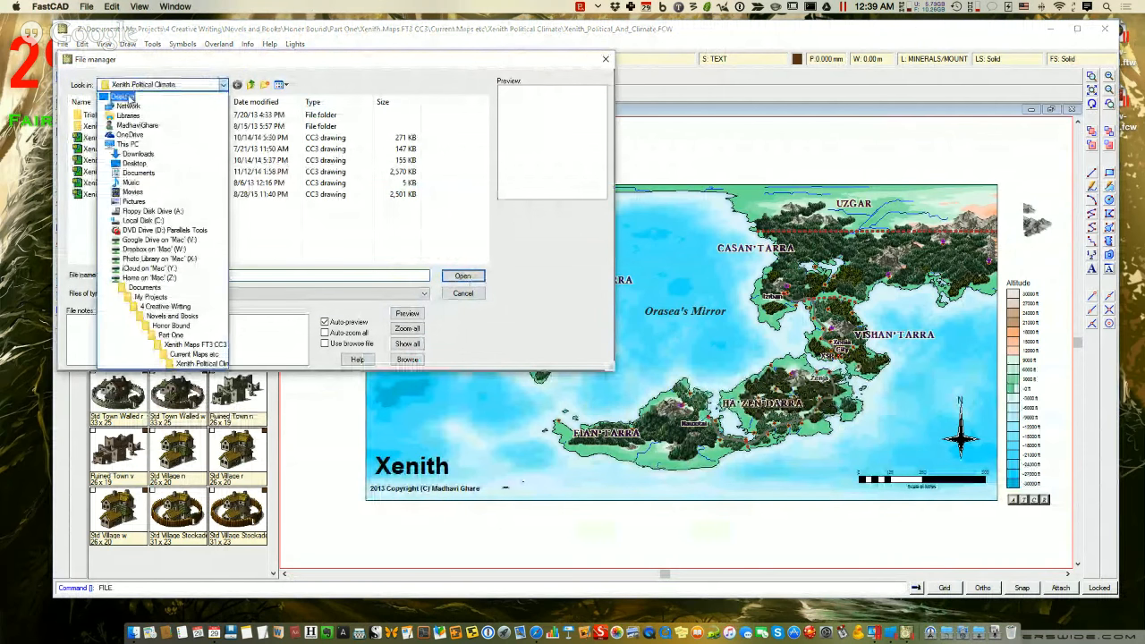
pyautogui.click(125, 95)
pyautogui.click(100, 183)
pyautogui.click(461, 276)
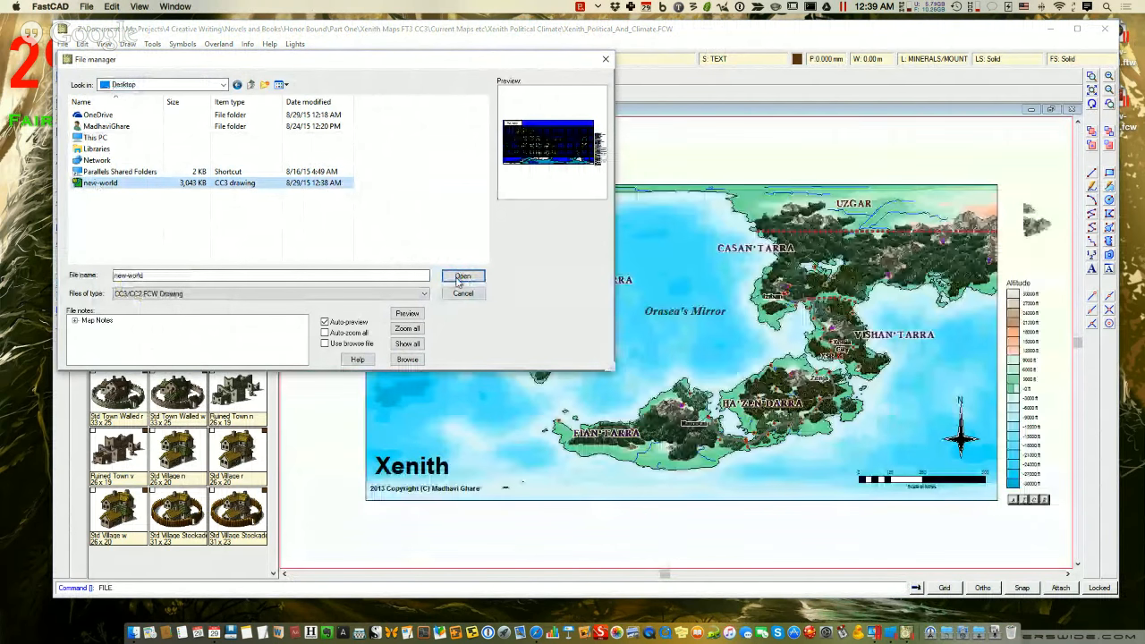
pyautogui.click(460, 276)
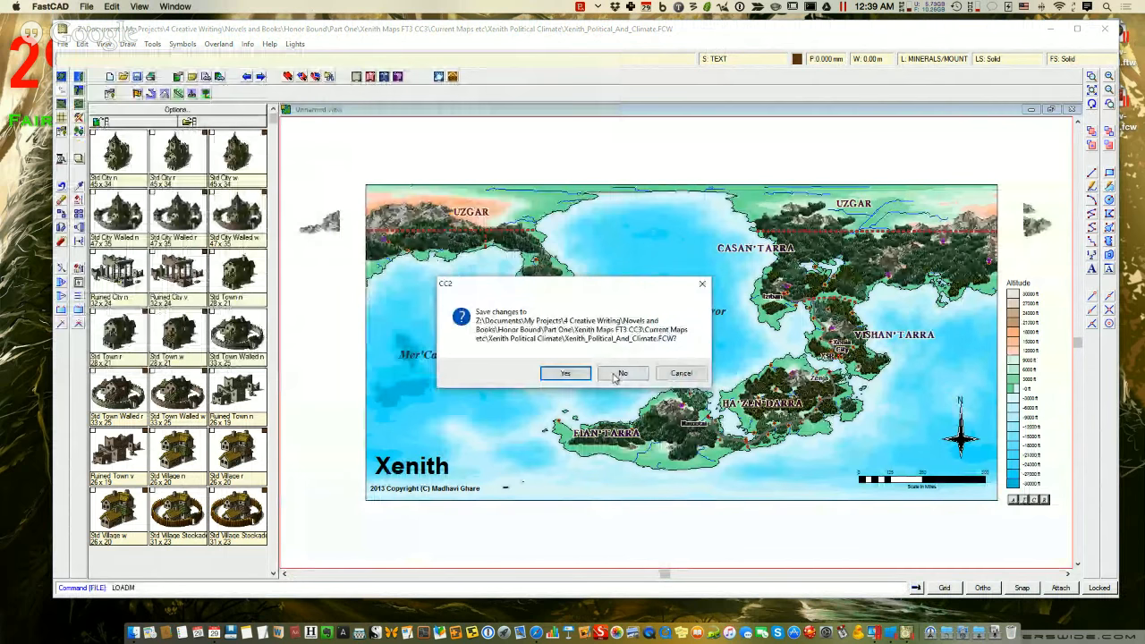
pyautogui.click(568, 374)
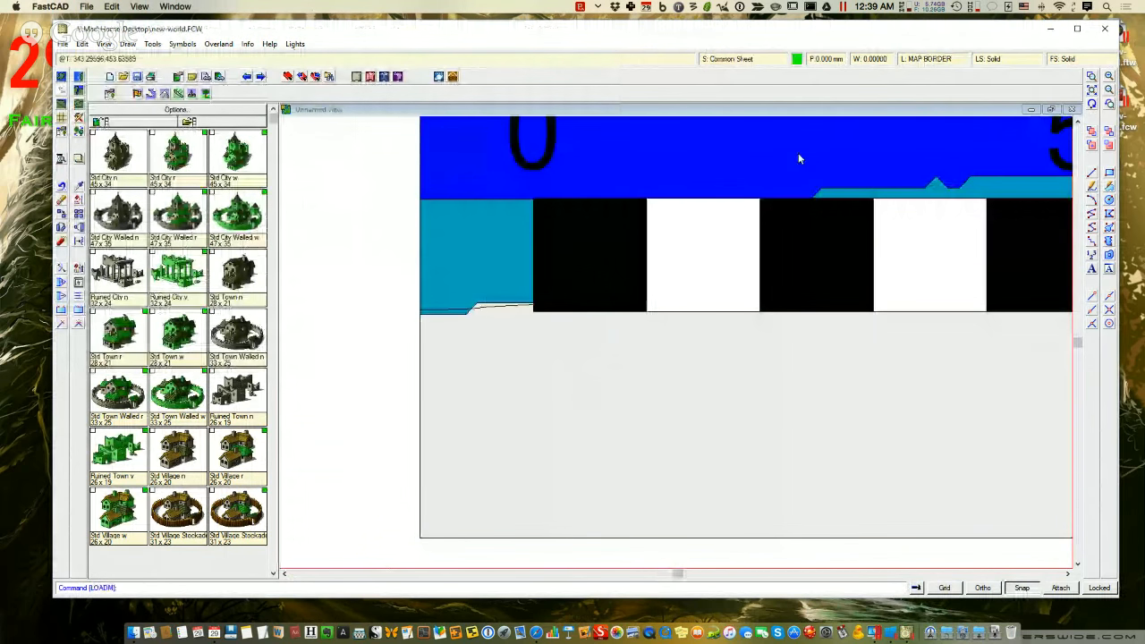
pyautogui.click(1093, 92)
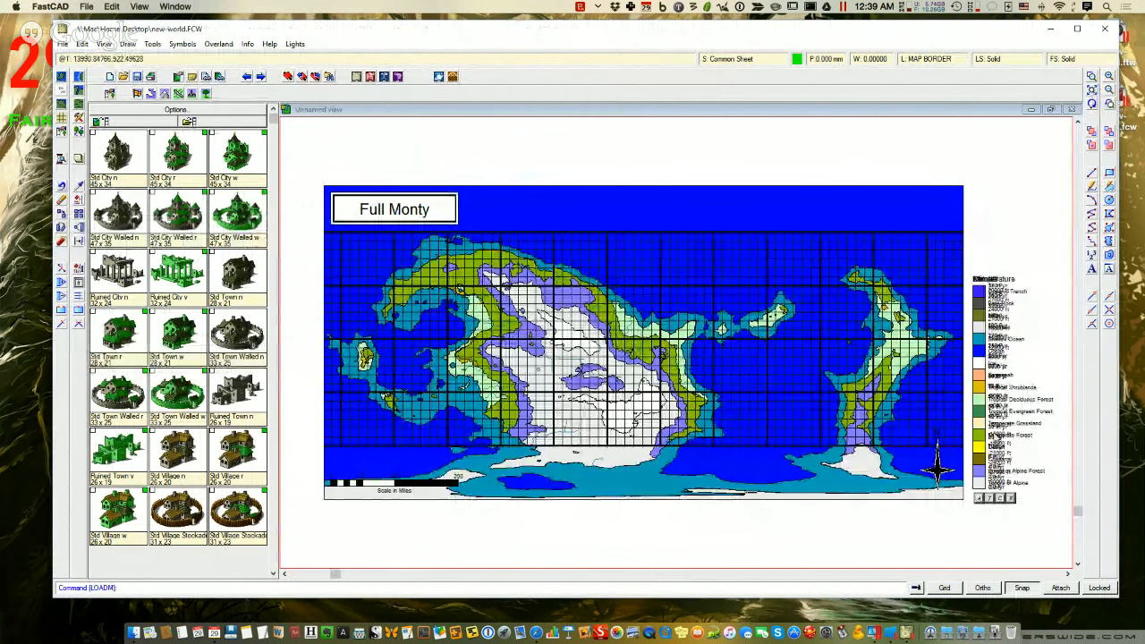
# - Hide the grid and map title sheets of the drawing, keeping the COMMON sheet current
pyautogui.click(722, 58)
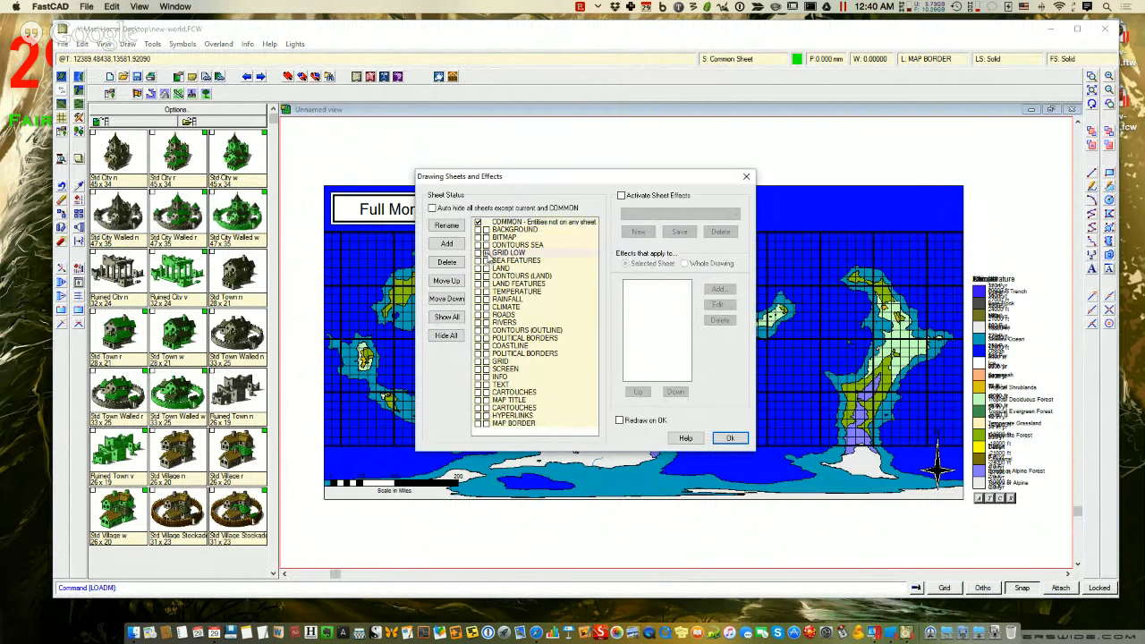
pyautogui.click(487, 364)
pyautogui.click(478, 269)
pyautogui.click(479, 222)
pyautogui.click(729, 439)
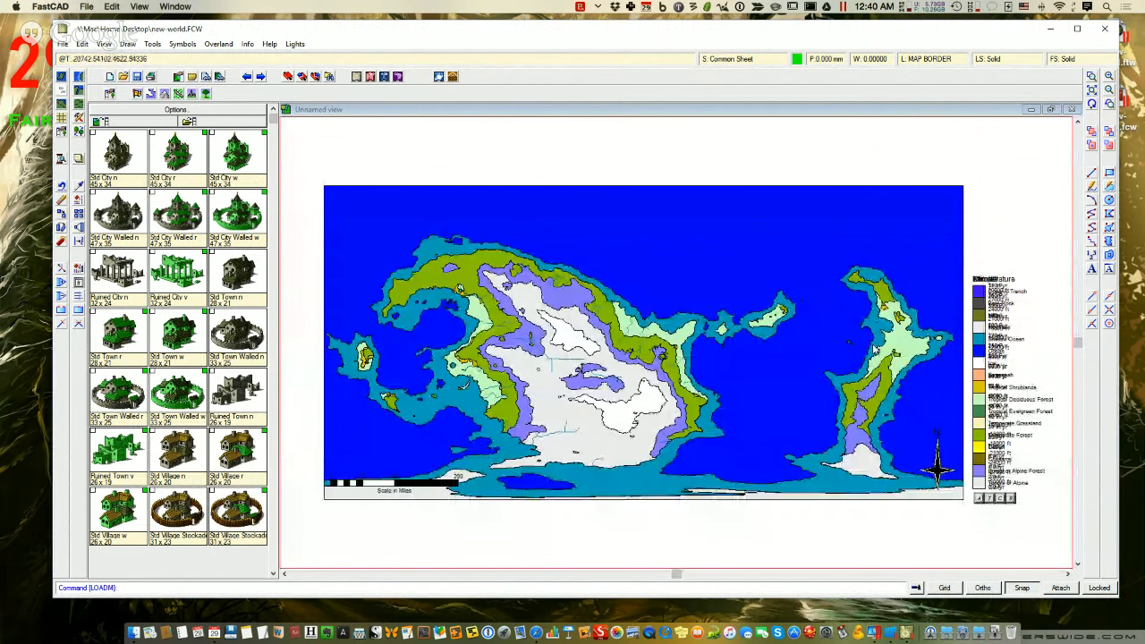
# - Show the map's altitude view, check its climate view, and return to the altitude view
pyautogui.click(978, 499)
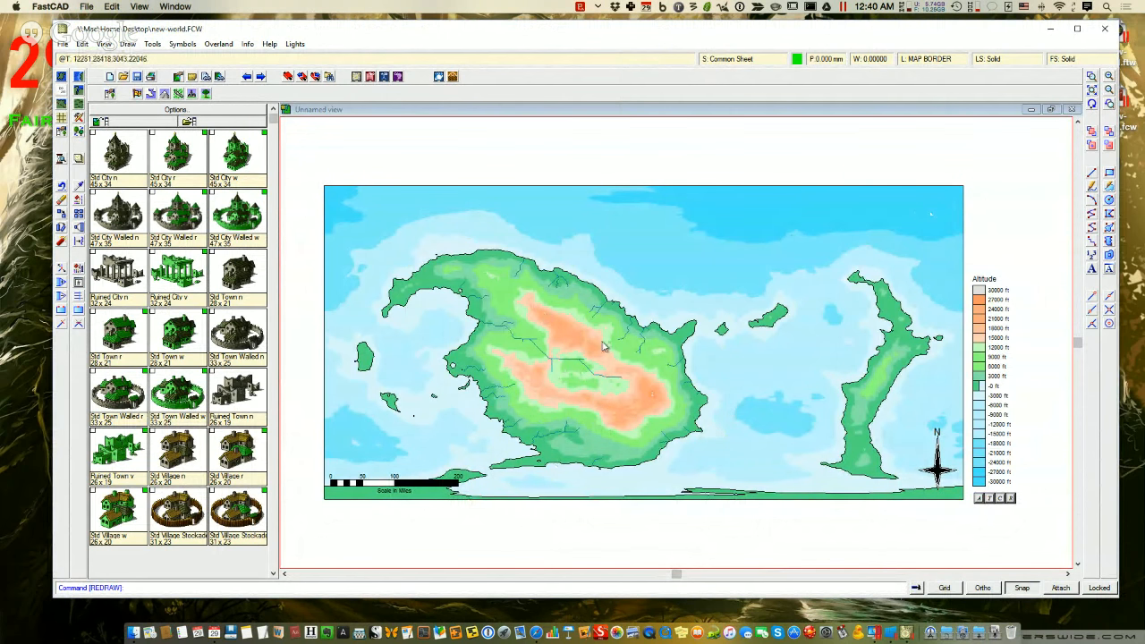
pyautogui.click(1000, 499)
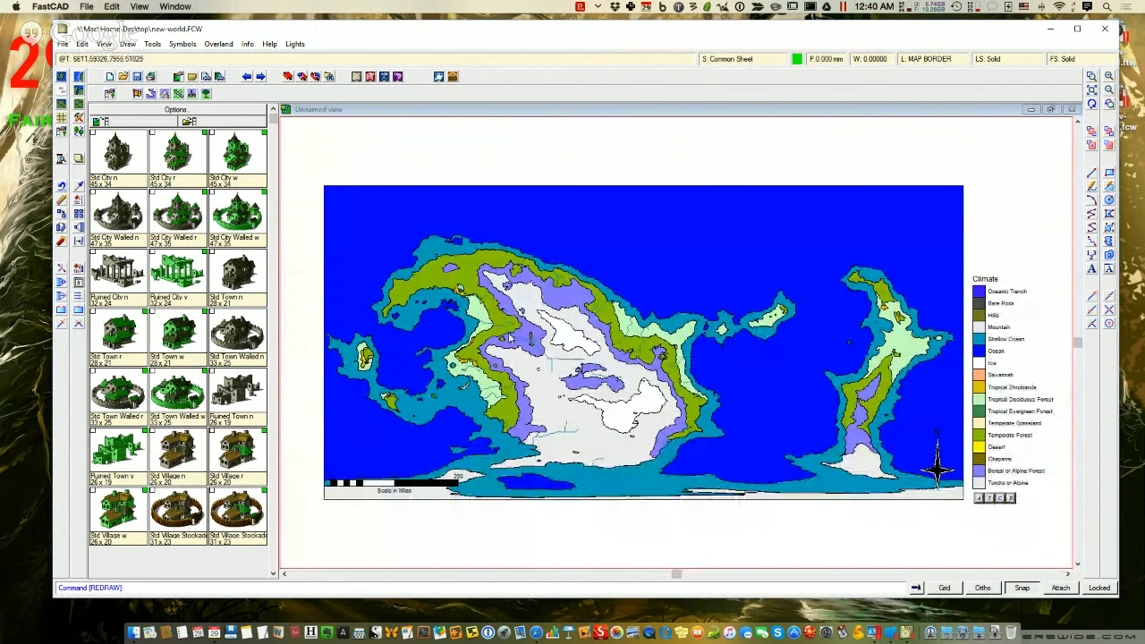
pyautogui.click(978, 499)
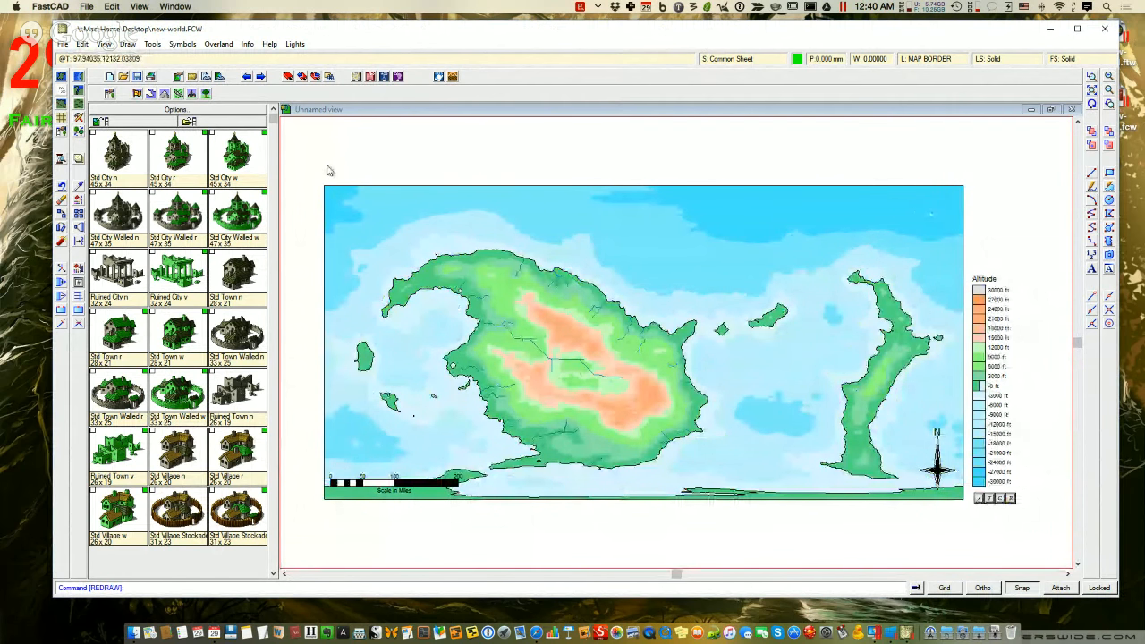
# - Set the drawing's default symbol scale to 10 in the drawing presets and save the new-world map
pyautogui.click(178, 76)
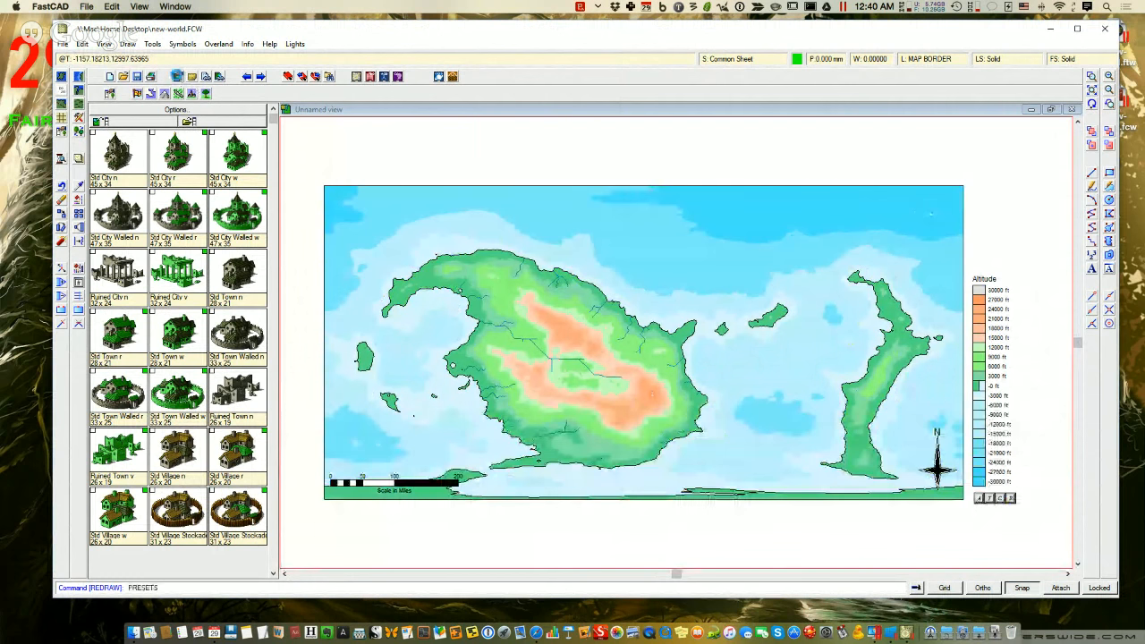
pyautogui.click(601, 324)
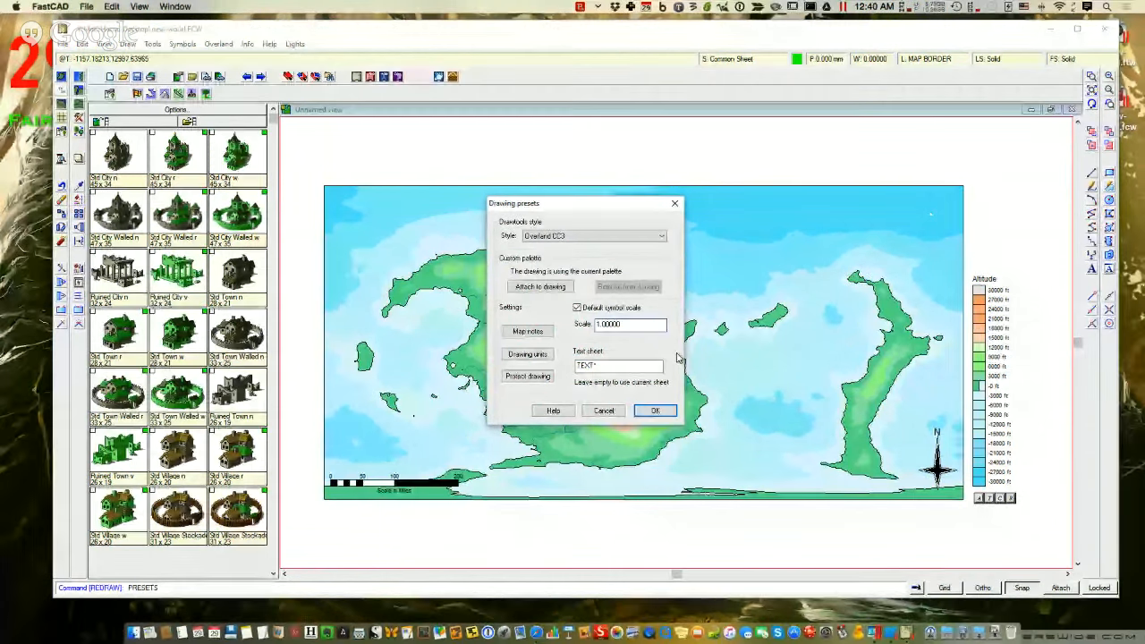
pyautogui.write('0')
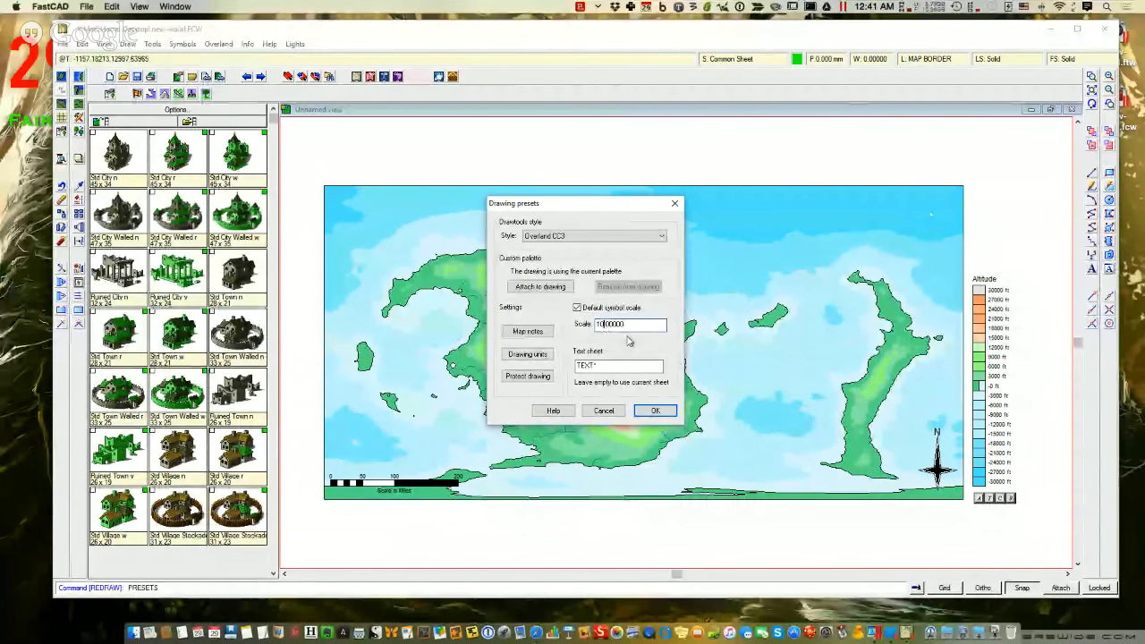
pyautogui.click(653, 411)
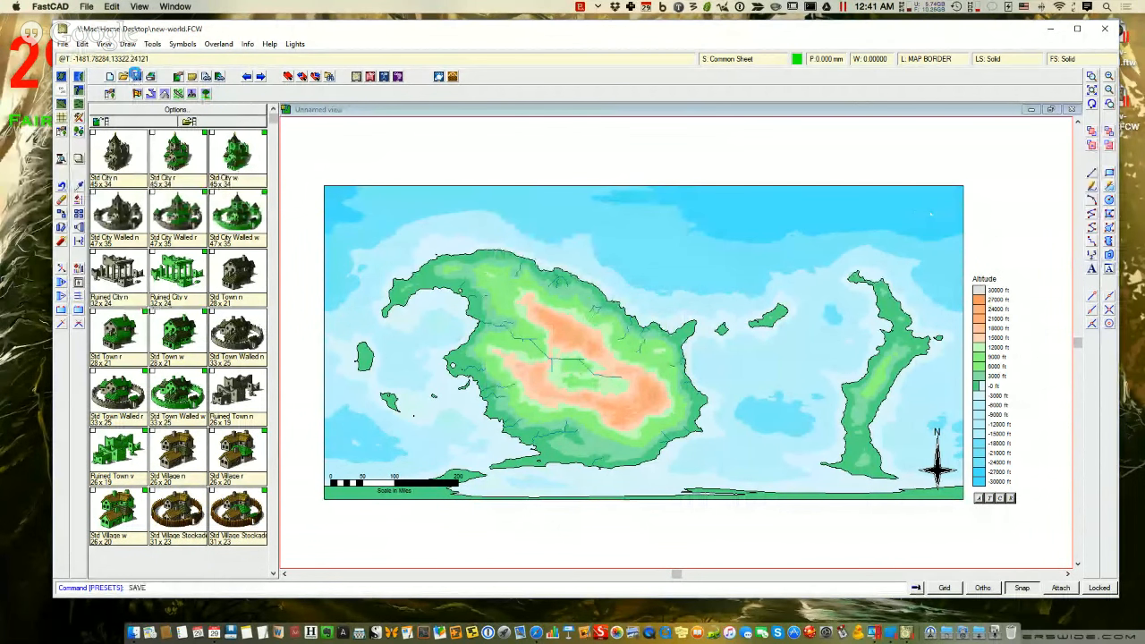
# - Turn off the option that lets symbols choose their own sheet in the symbol catalog options
pyautogui.click(176, 111)
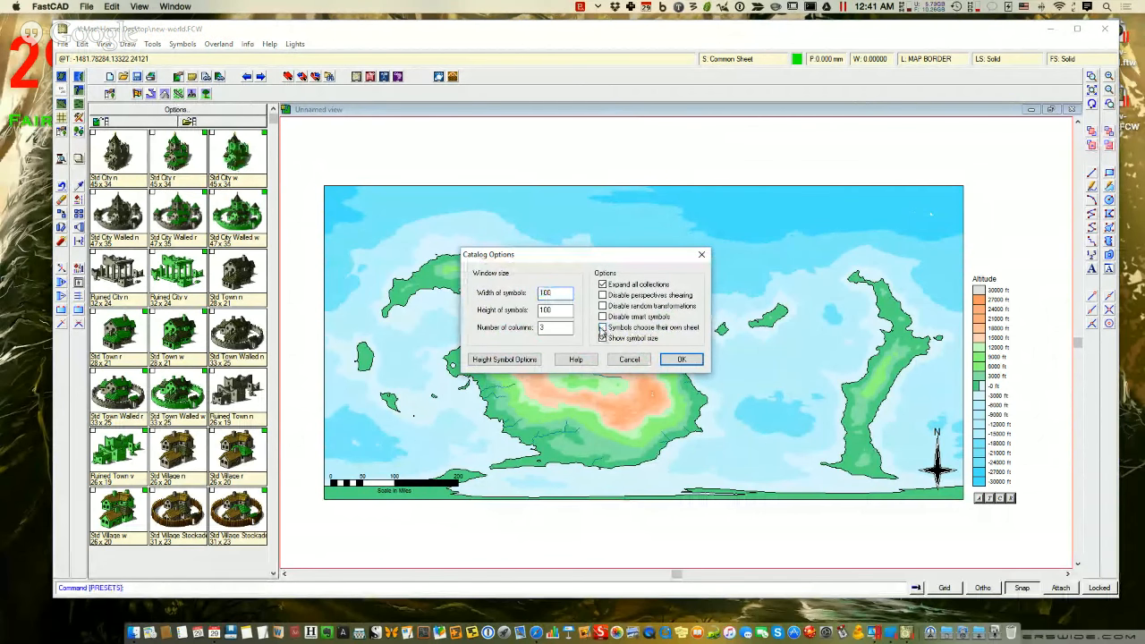
pyautogui.click(602, 327)
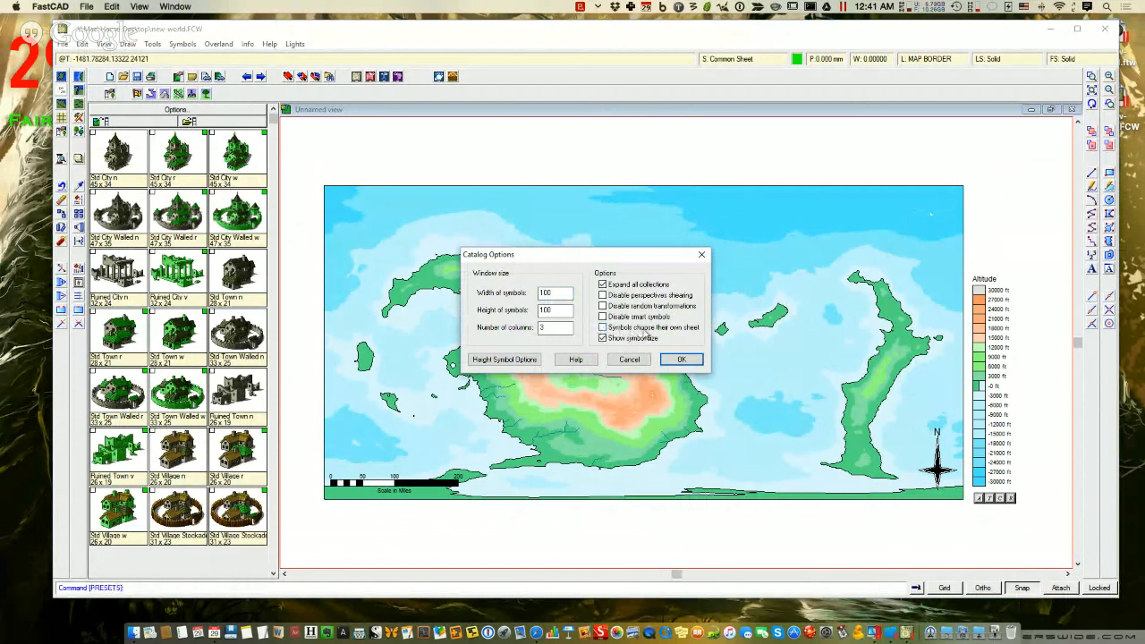
pyautogui.click(690, 359)
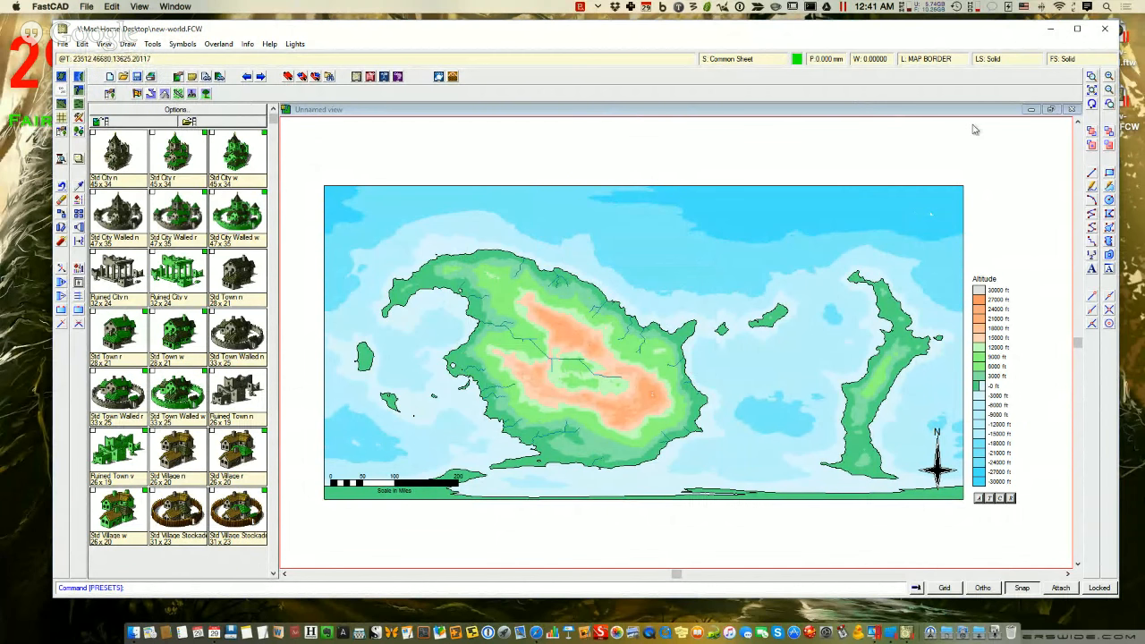
# - Close Campaign Cartographer 3 and relaunch CC3 with the new-world drawing
pyautogui.click(1104, 32)
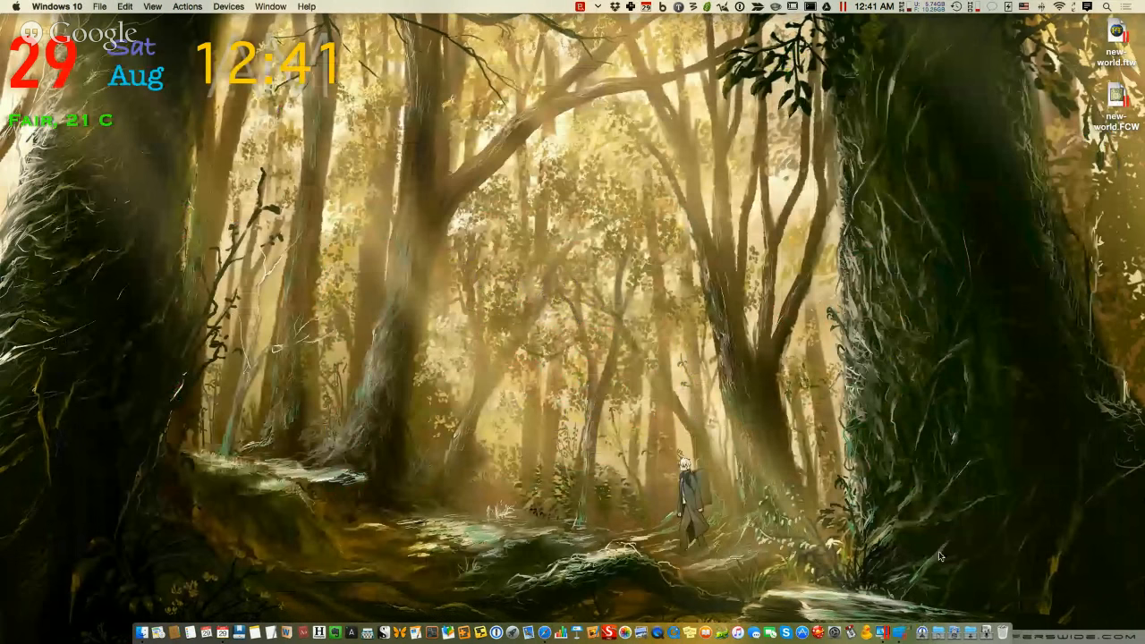
pyautogui.click(897, 631)
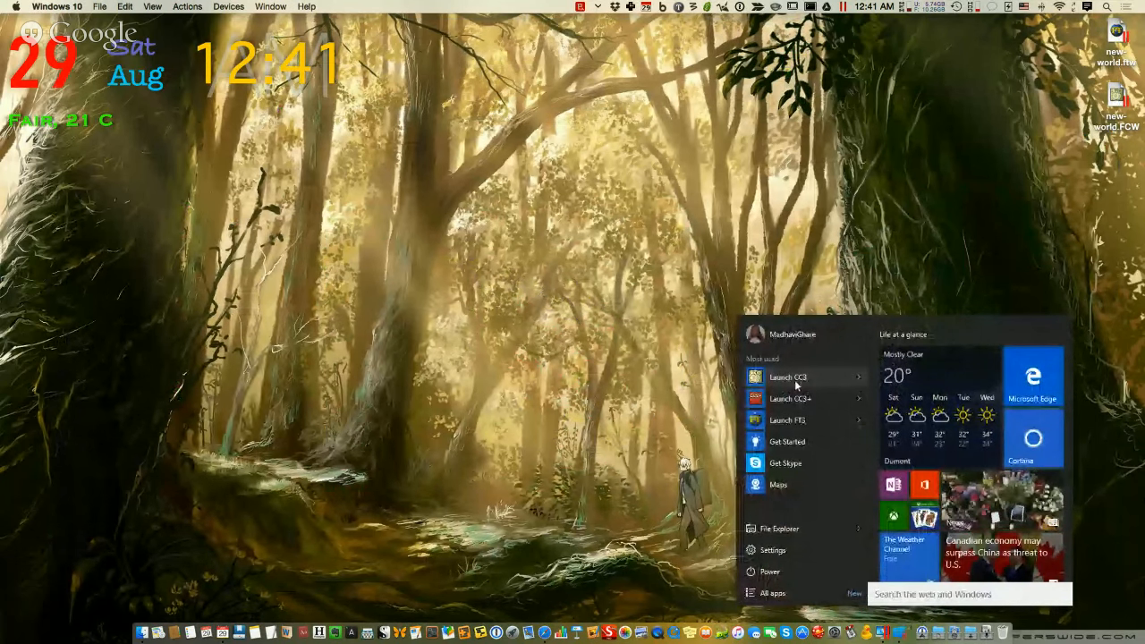
pyautogui.click(794, 379)
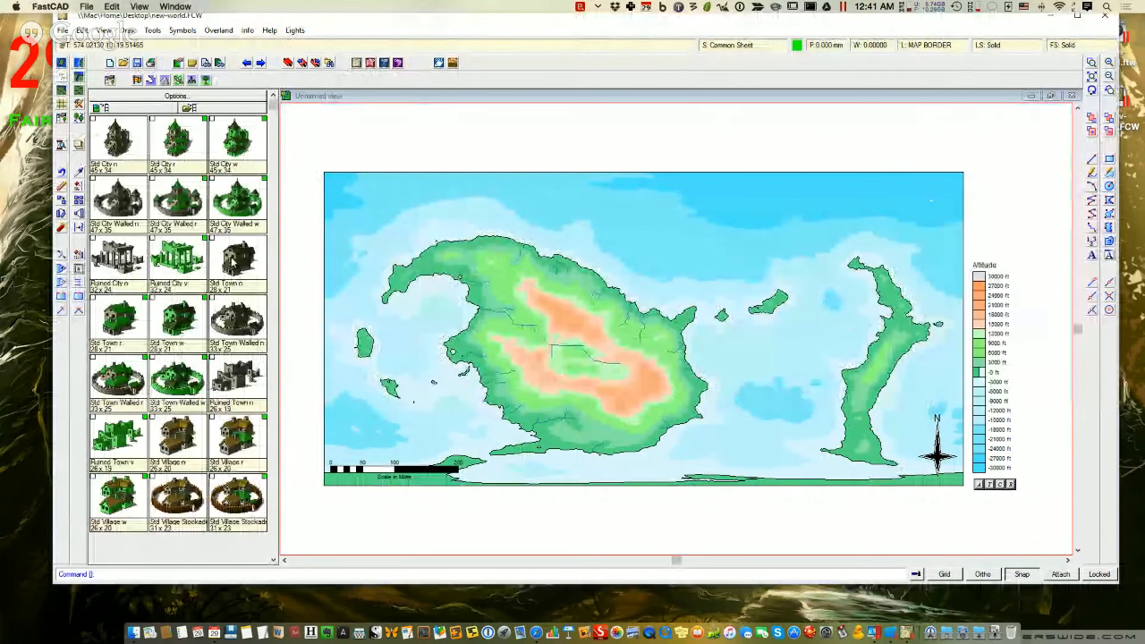
# - Load the CC3 Filled Mountains symbol catalog for the western coast of the main continent
pyautogui.click(1091, 64)
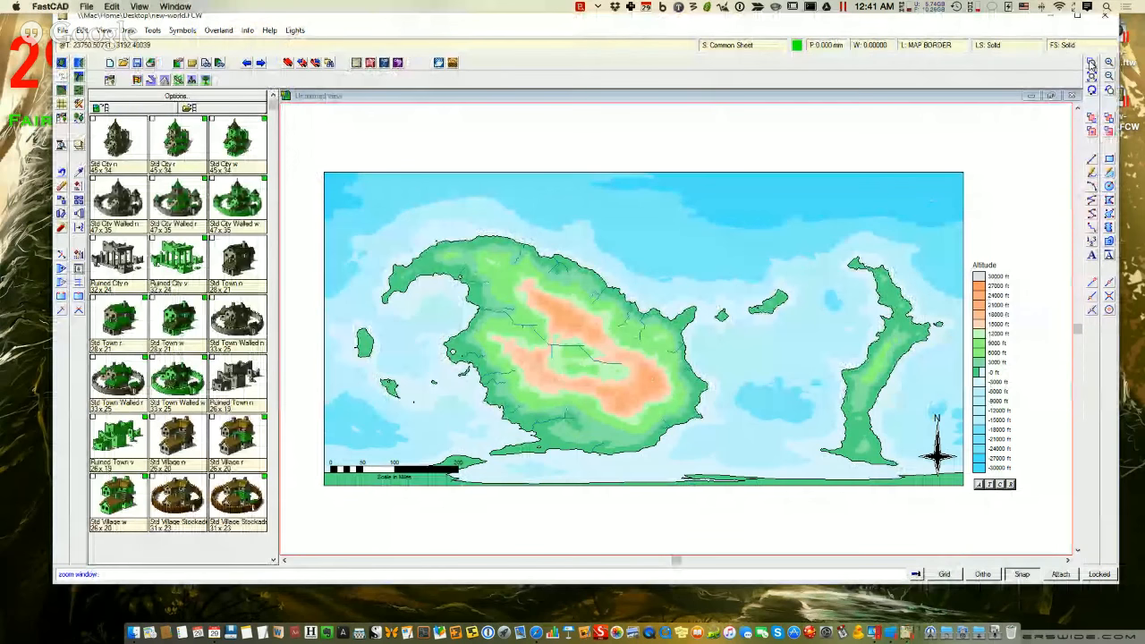
pyautogui.moveTo(946, 18); pyautogui.dragTo(946, 33)
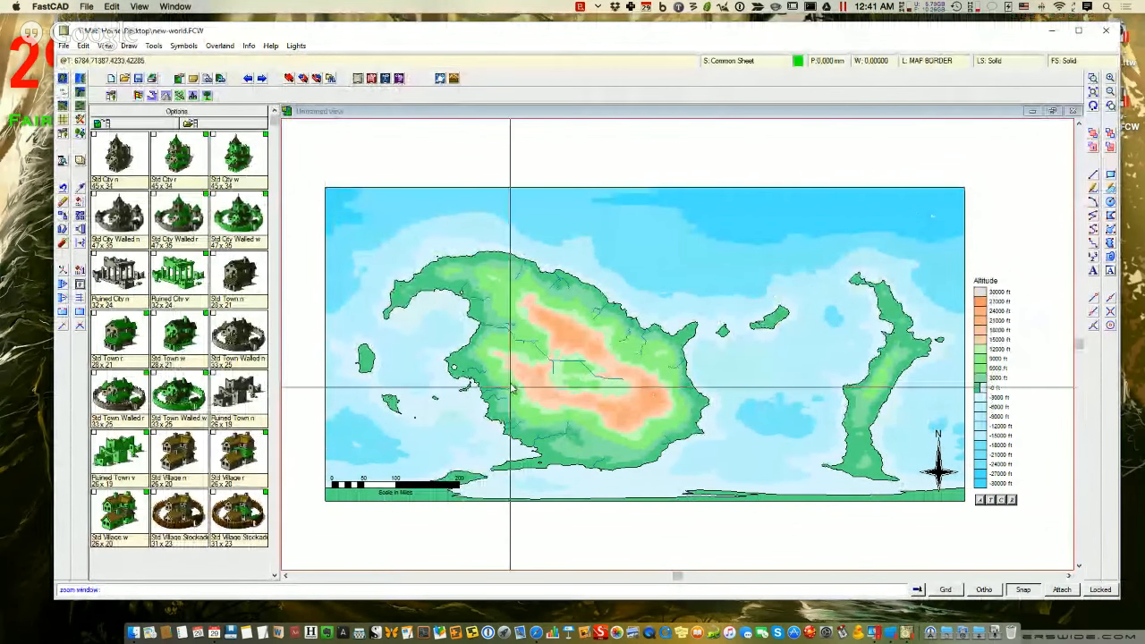
pyautogui.click(426, 339)
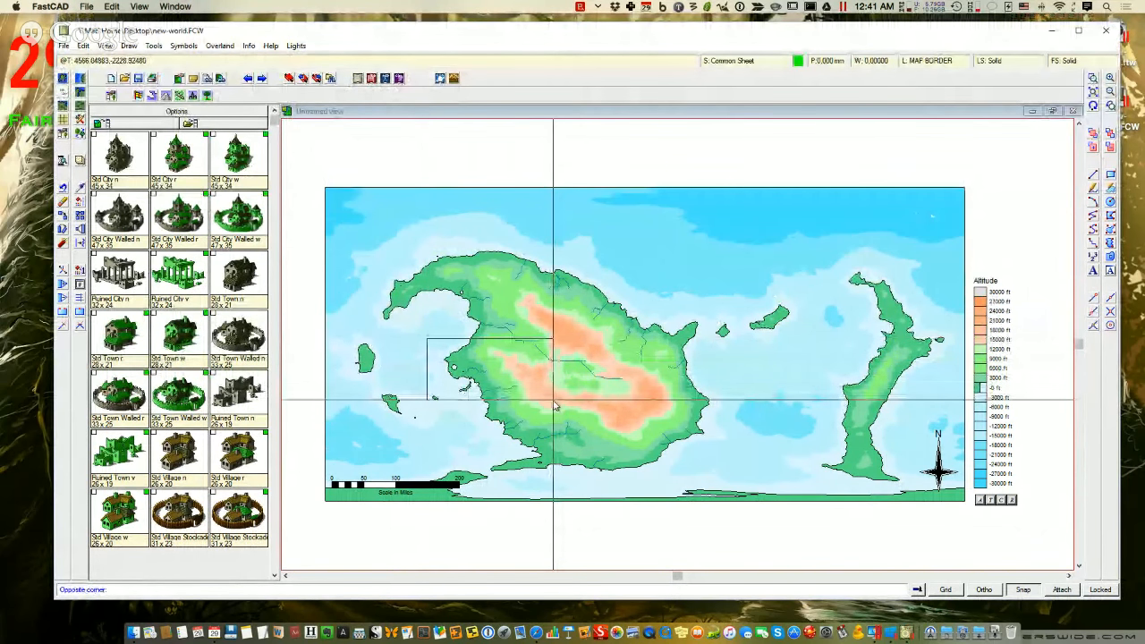
pyautogui.click(554, 406)
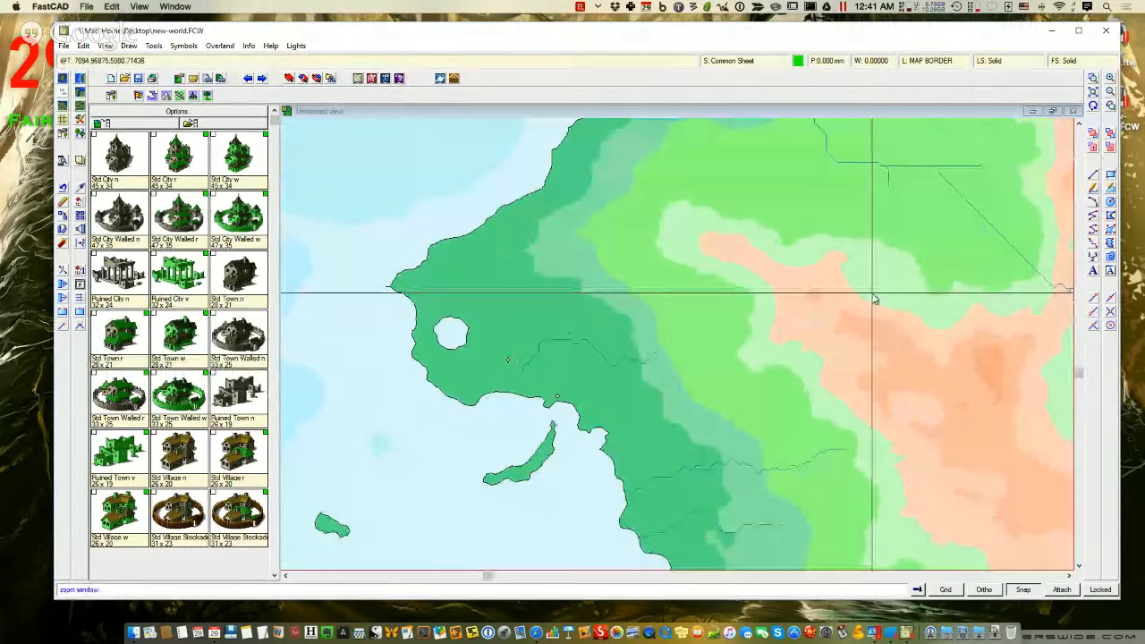
pyautogui.press('Escape')
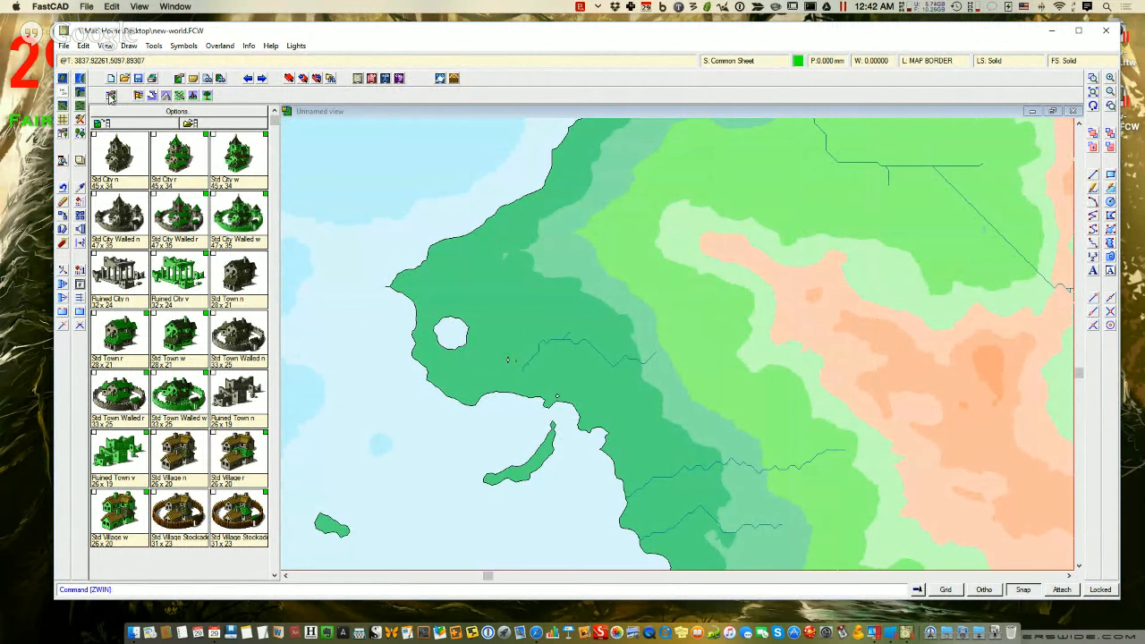
pyautogui.click(345, 185)
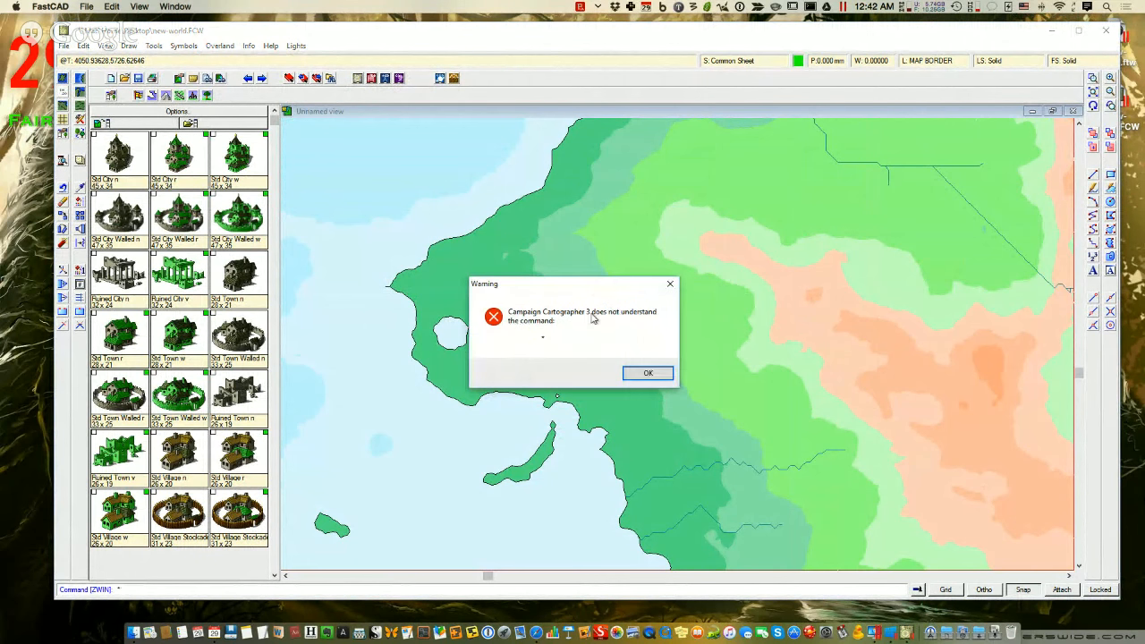
pyautogui.click(643, 375)
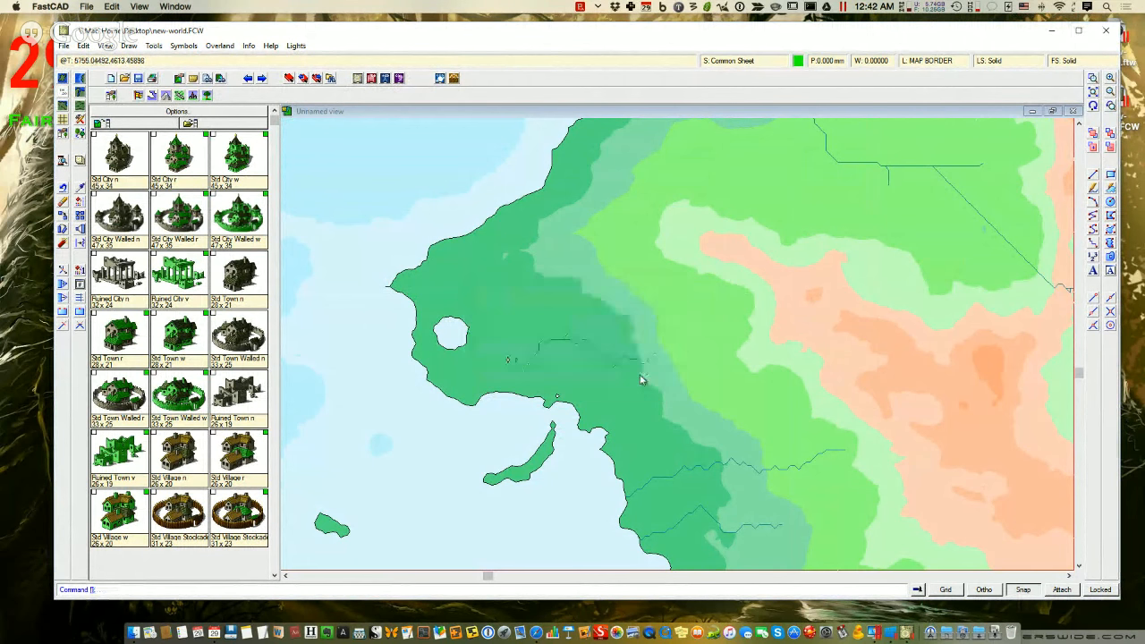
pyautogui.click(110, 96)
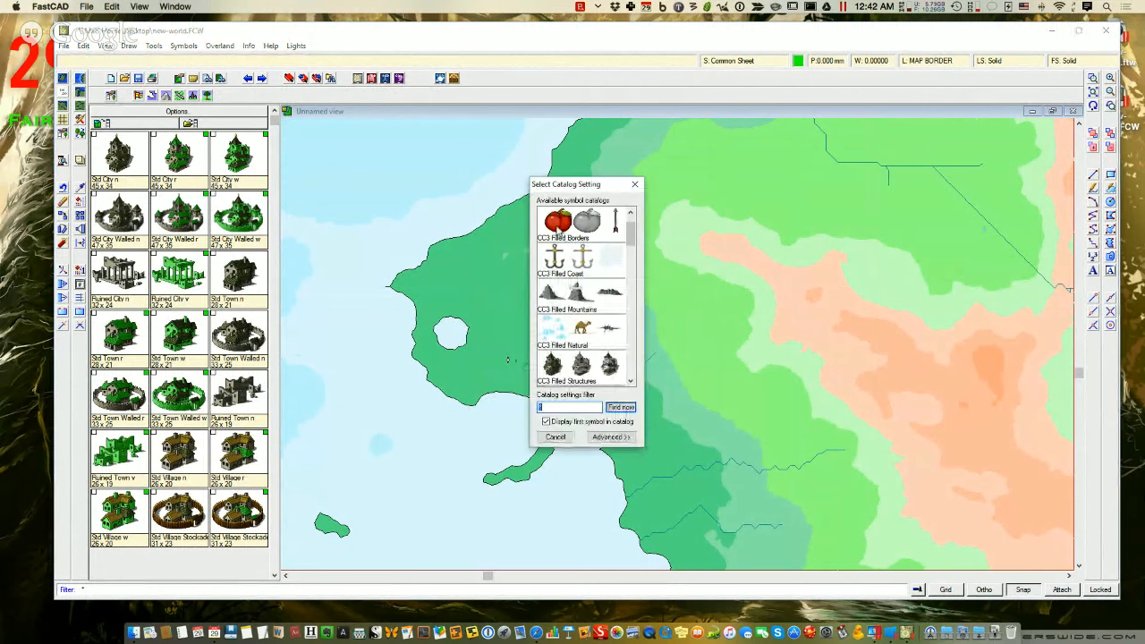
pyautogui.doubleClick(570, 307)
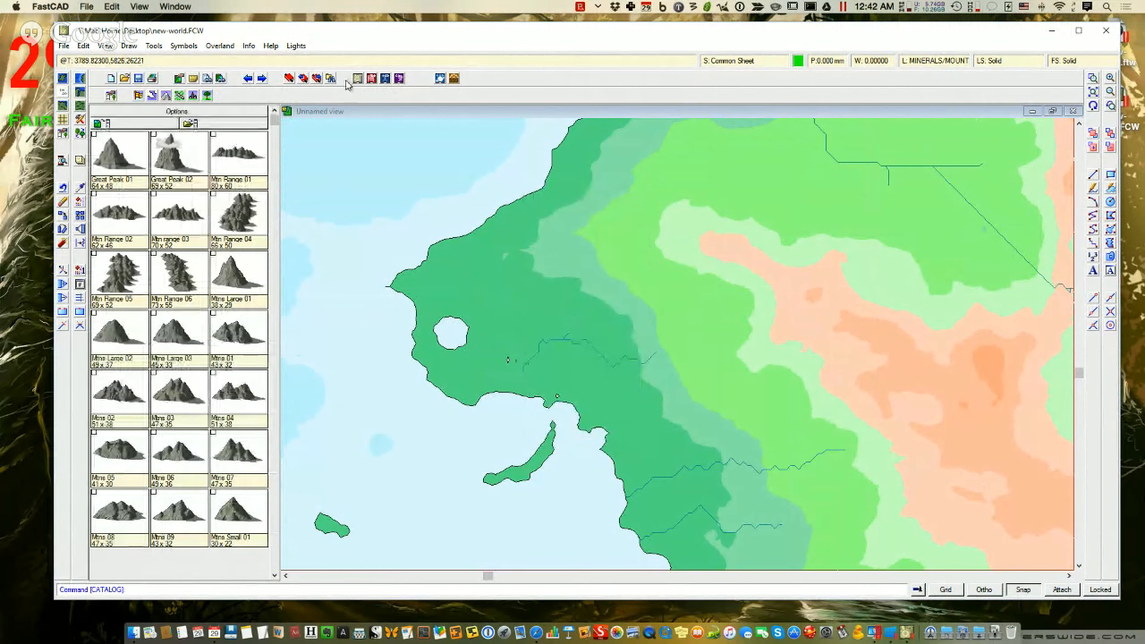
# - Look through the available symbol catalogs and choose CC3 Filled Mountains again
pyautogui.click(111, 96)
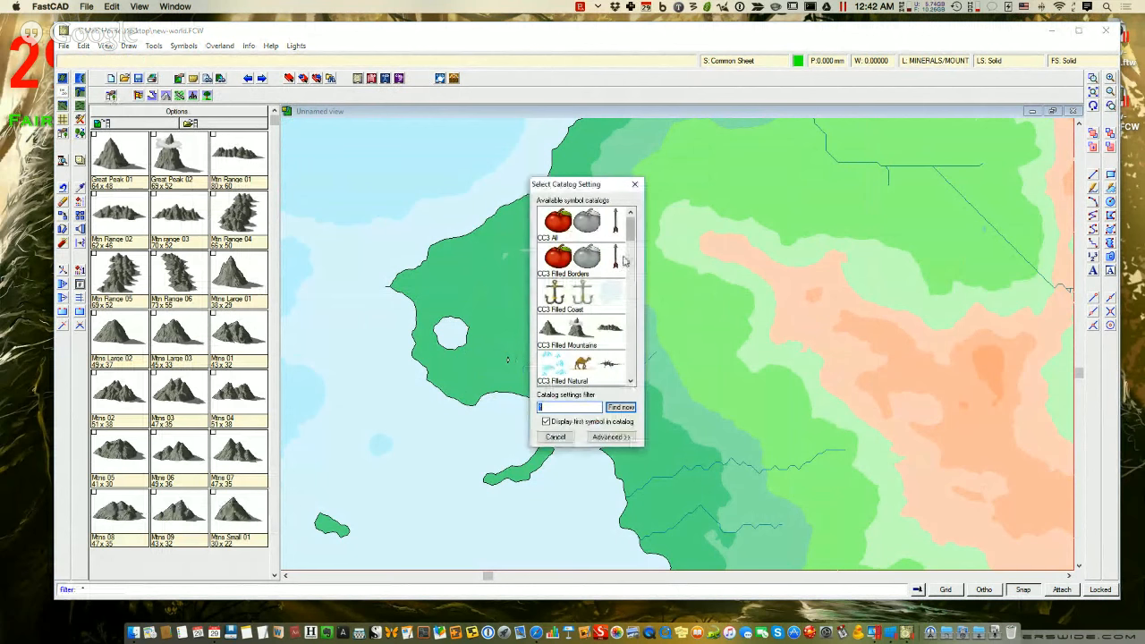
pyautogui.click(631, 381)
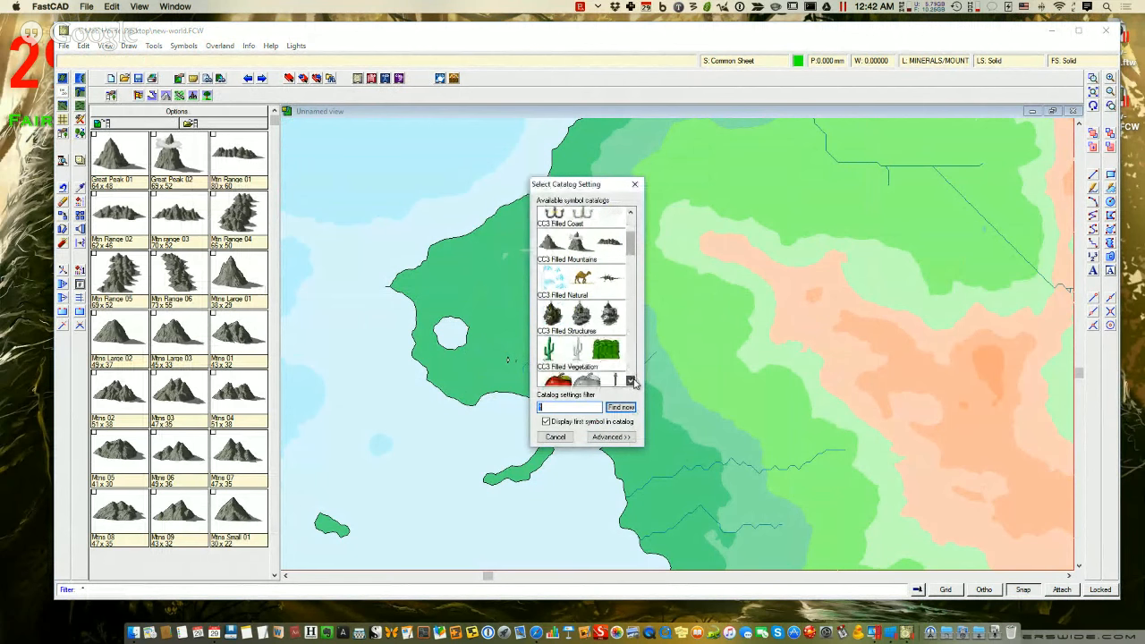
pyautogui.moveTo(632, 261); pyautogui.dragTo(638, 211)
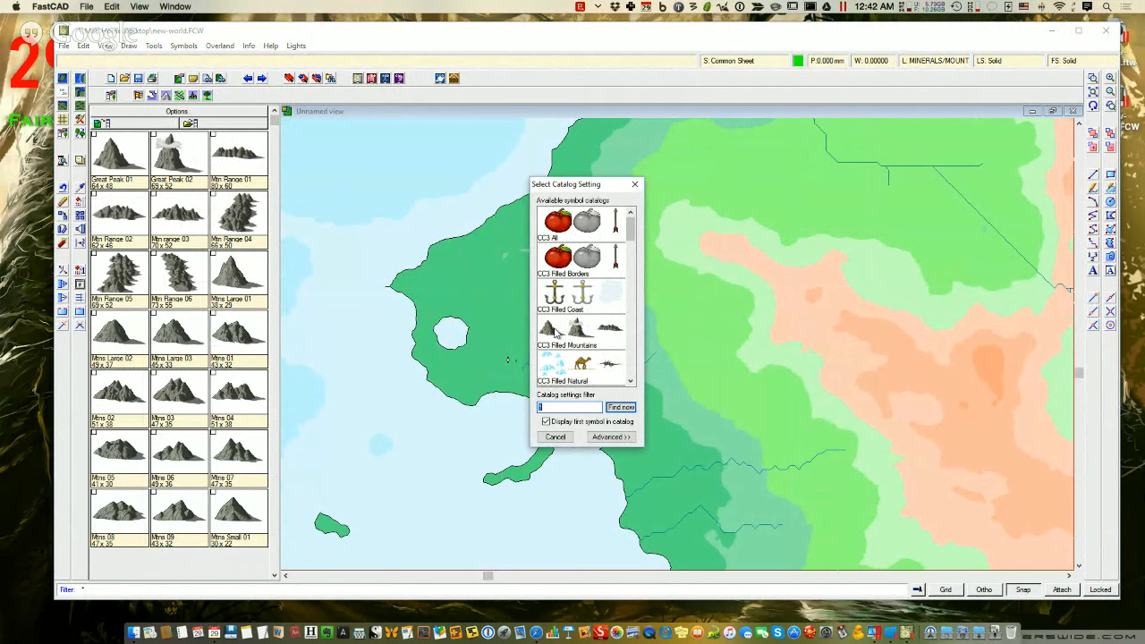
pyautogui.doubleClick(556, 331)
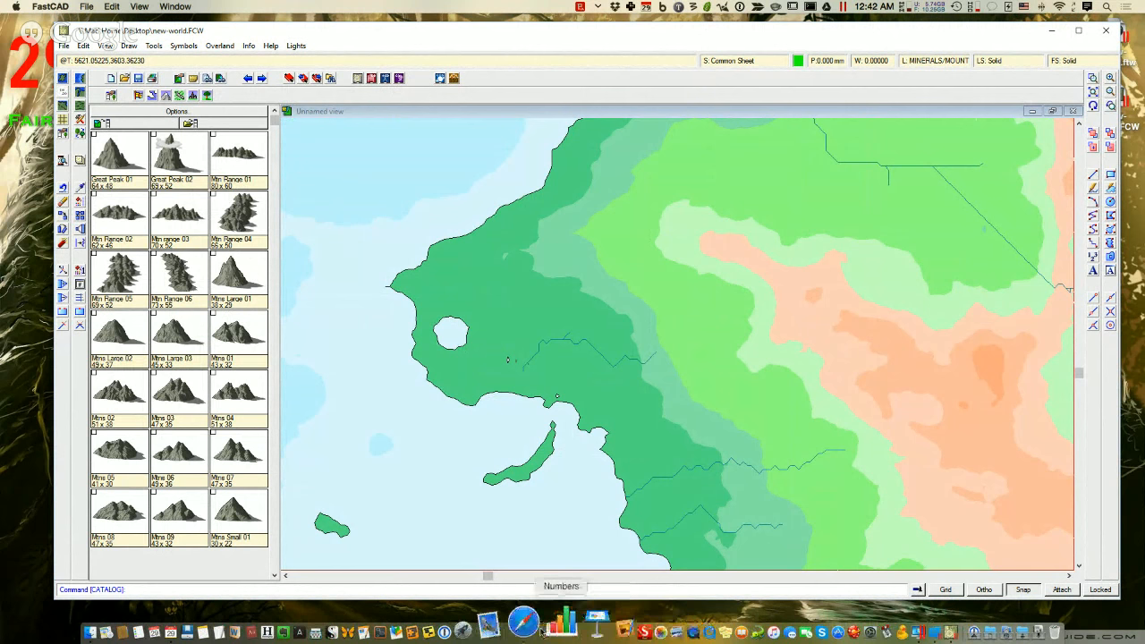
# - Switch to the ProFantasy site in Safari, open its store, and examine the money-saving bundles and the add-ons and symbol sets before collapsing the latter
pyautogui.rightClick(535, 620)
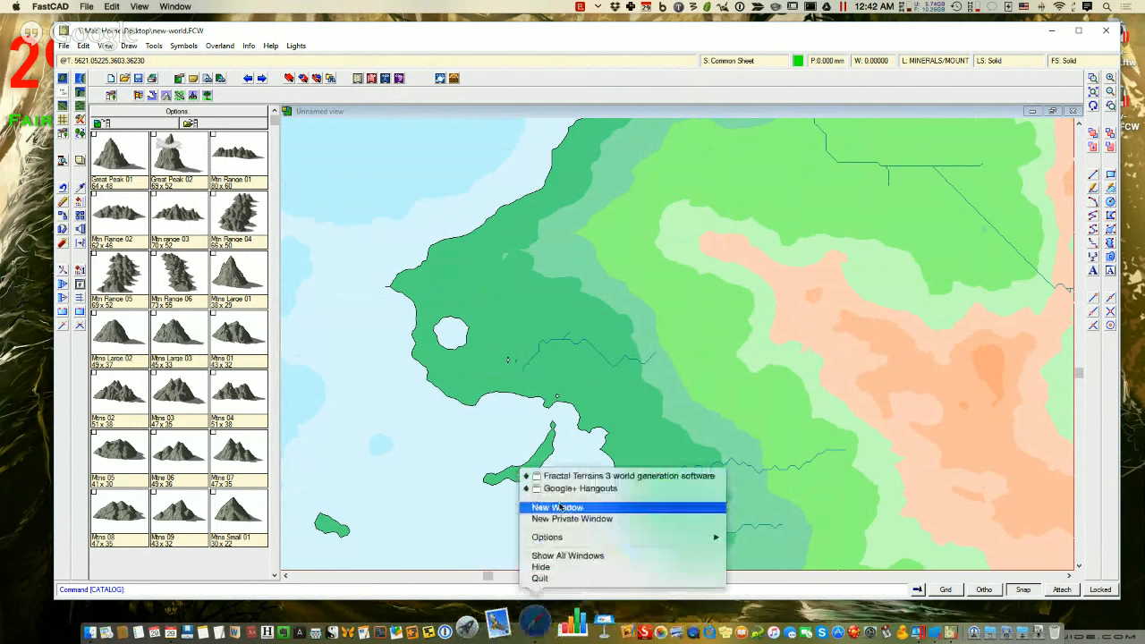
pyautogui.click(571, 477)
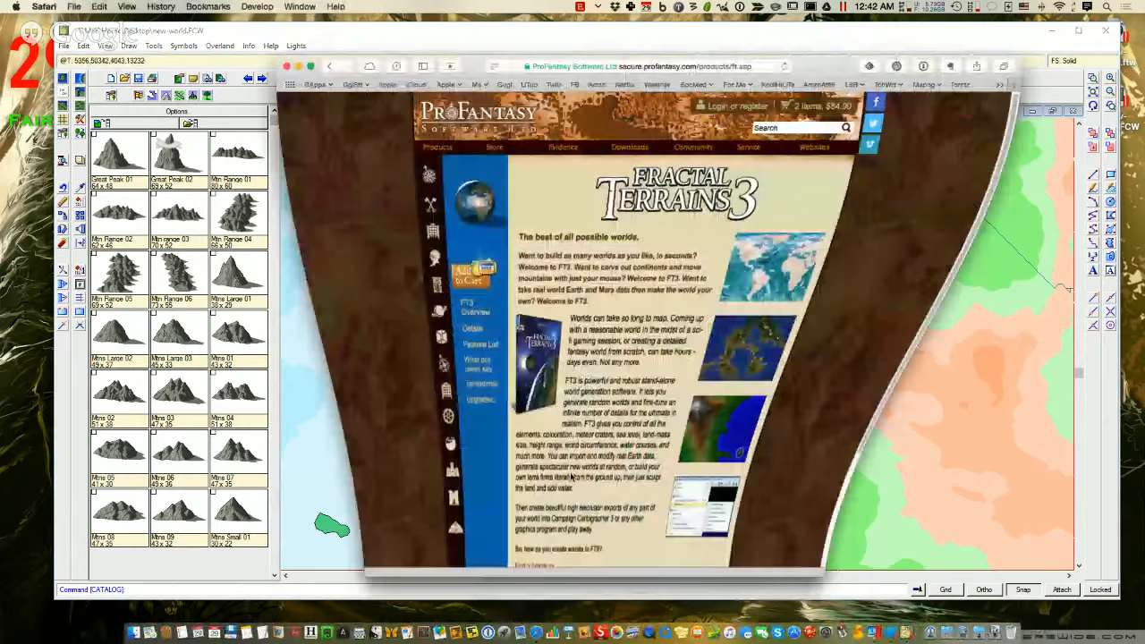
pyautogui.moveTo(491, 149)
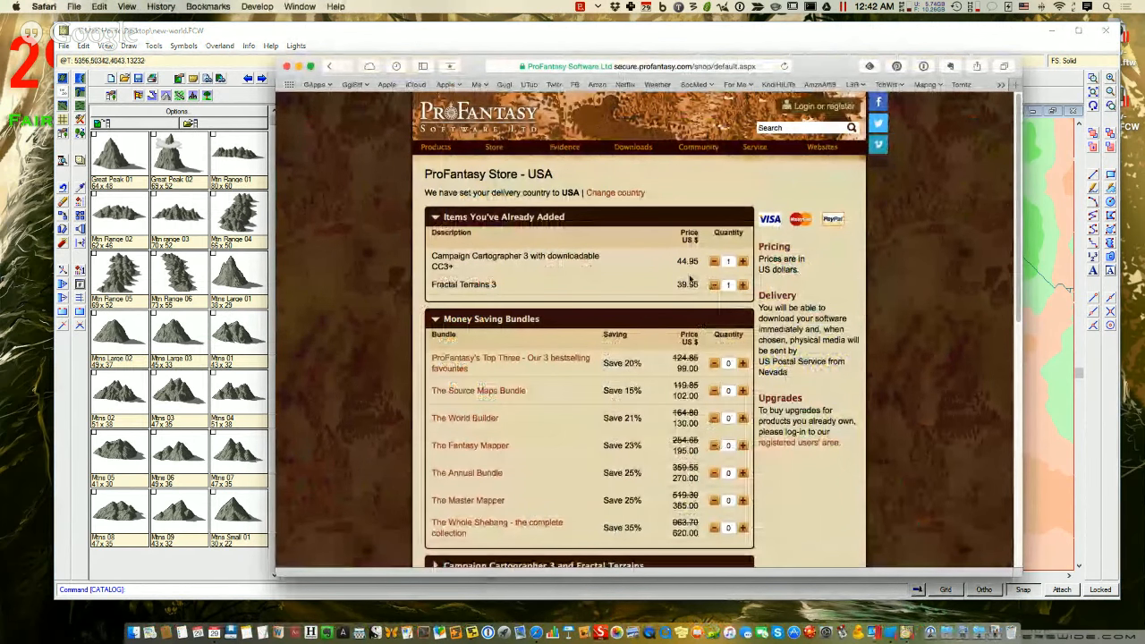
pyautogui.scroll(-5, 394, 294)
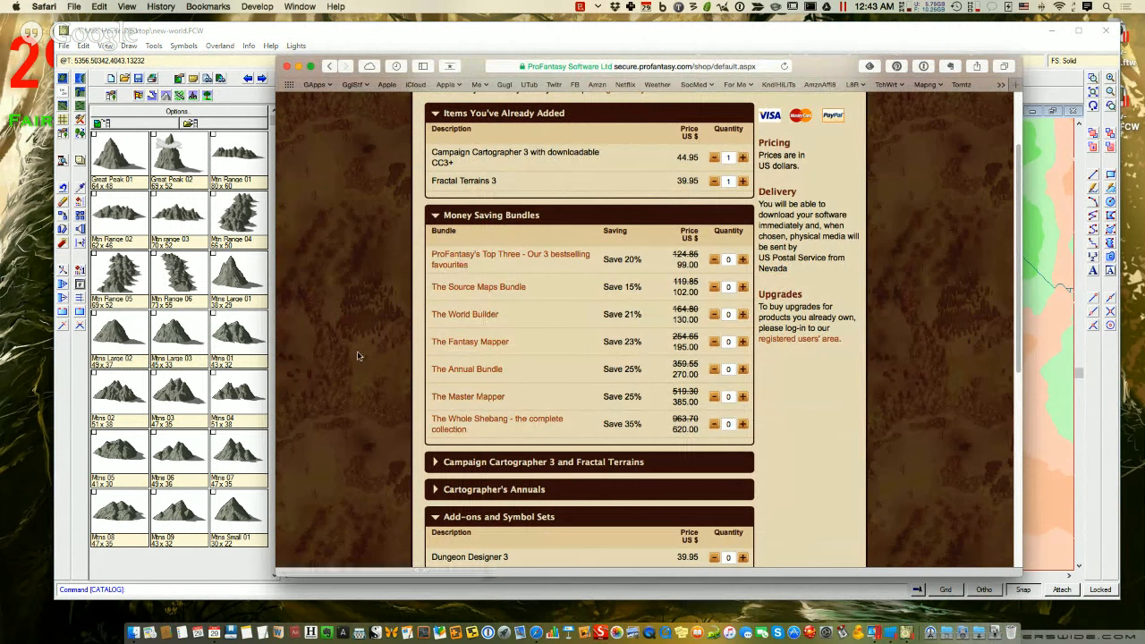
pyautogui.scroll(-3, 356, 356)
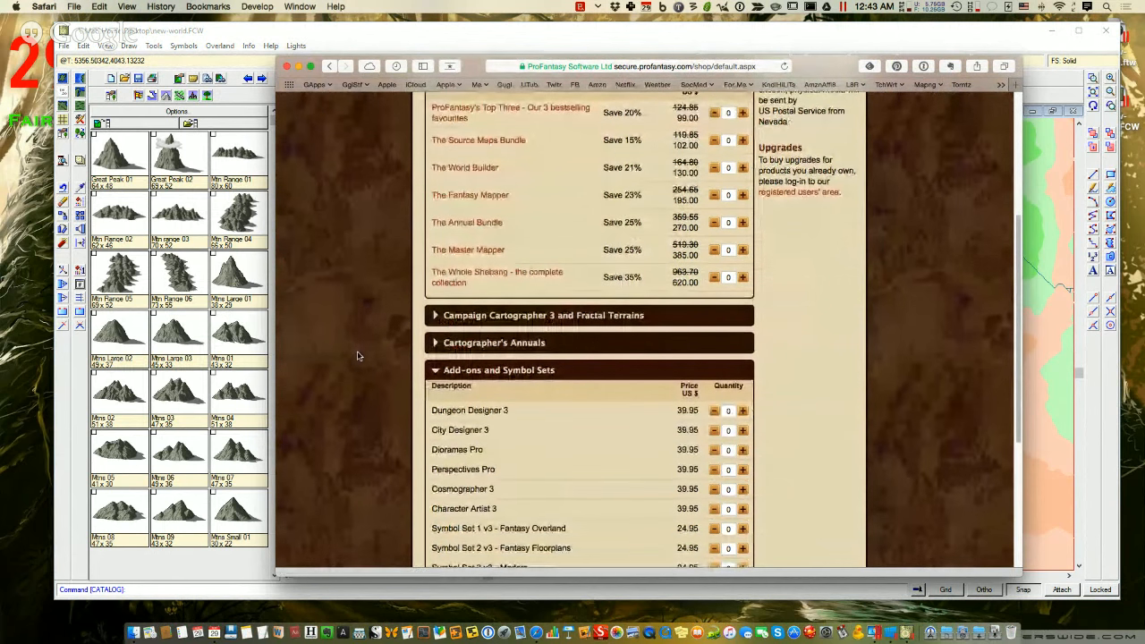
pyautogui.scroll(1, 357, 356)
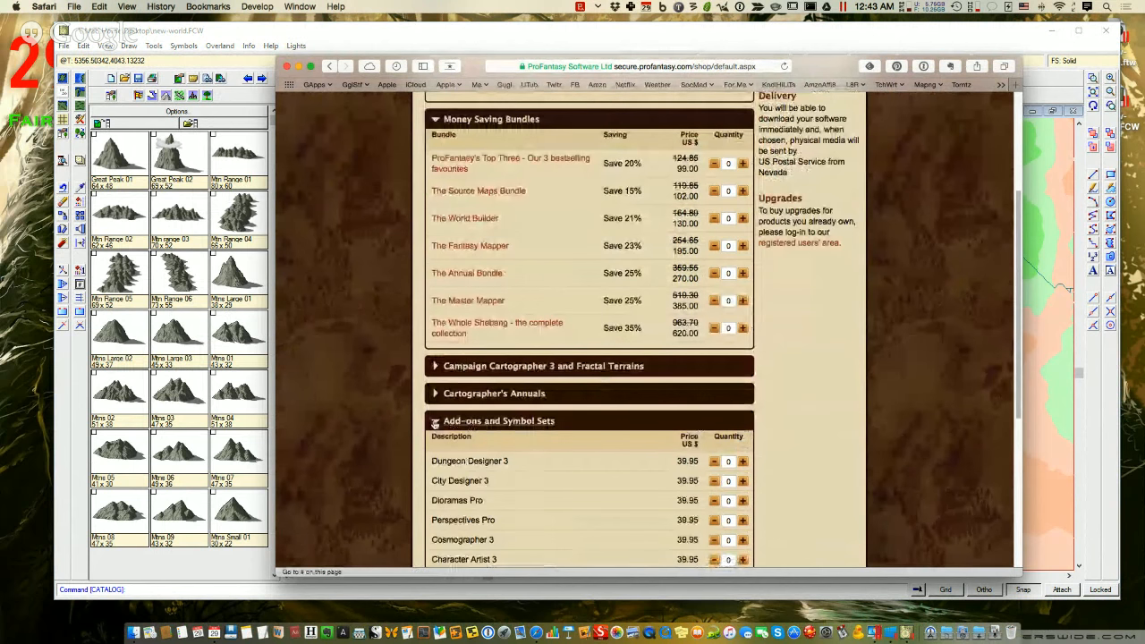
pyautogui.scroll(-5, 436, 423)
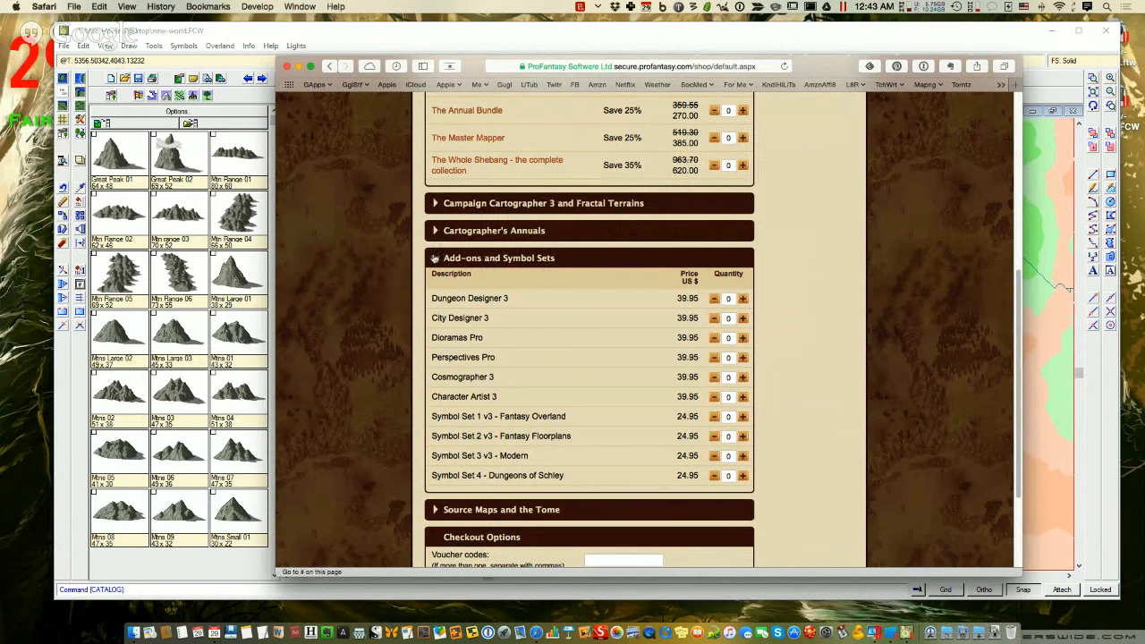
pyautogui.click(435, 260)
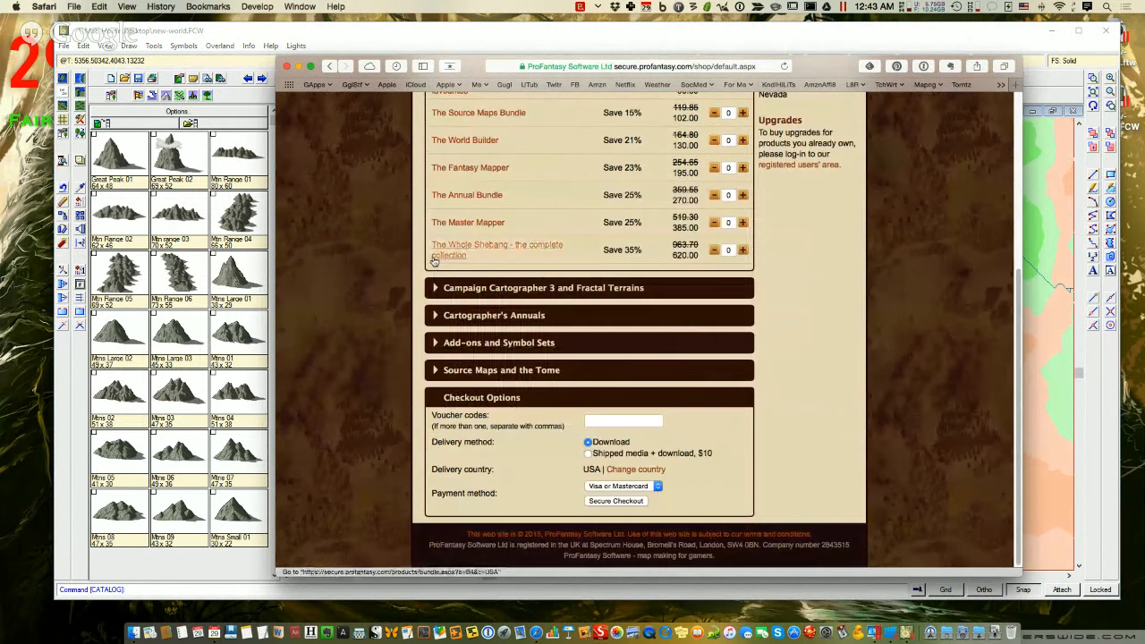
# - Expand the Cartographer's Annuals in the store to review the volumes on offer, and collapse the section again
pyautogui.click(434, 317)
pyautogui.scroll(-2, 391, 323)
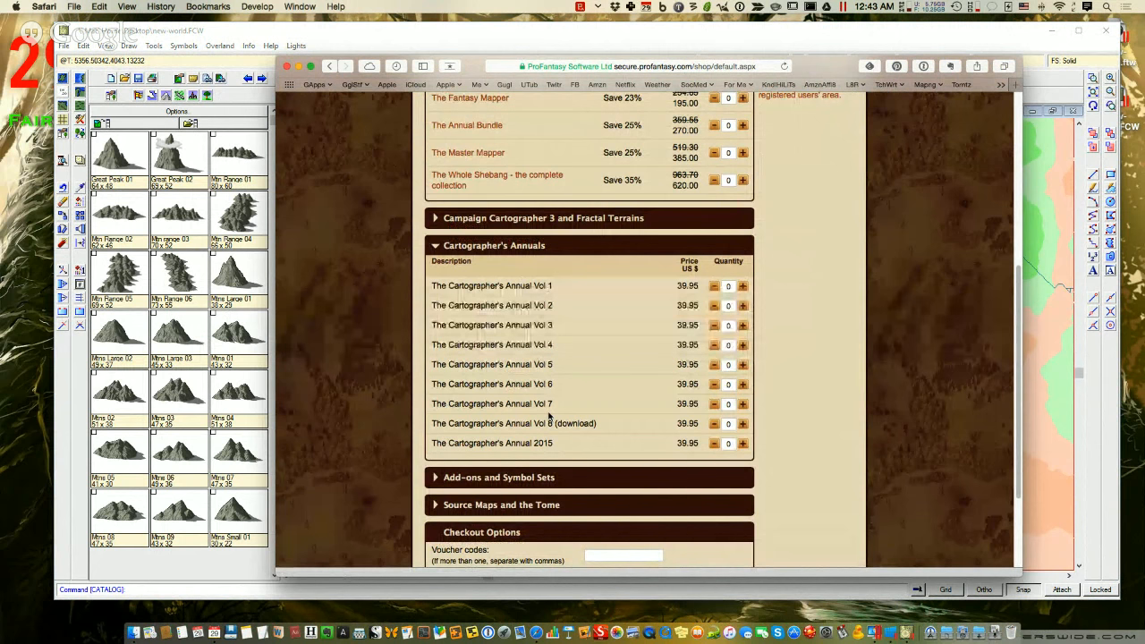
pyautogui.scroll(2, 549, 416)
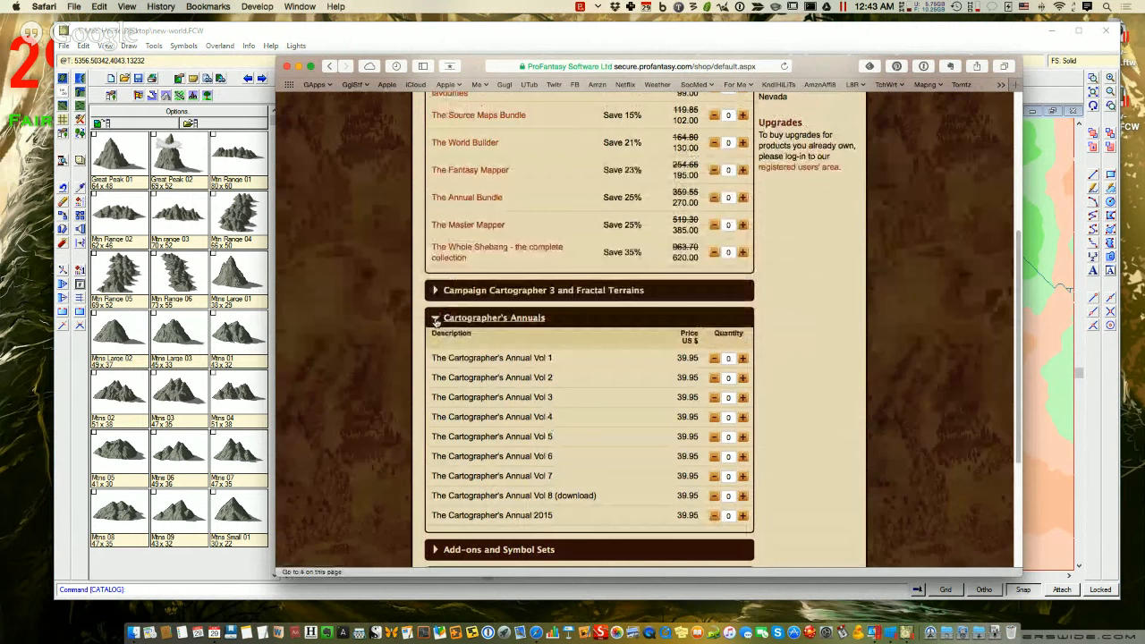
pyautogui.click(435, 319)
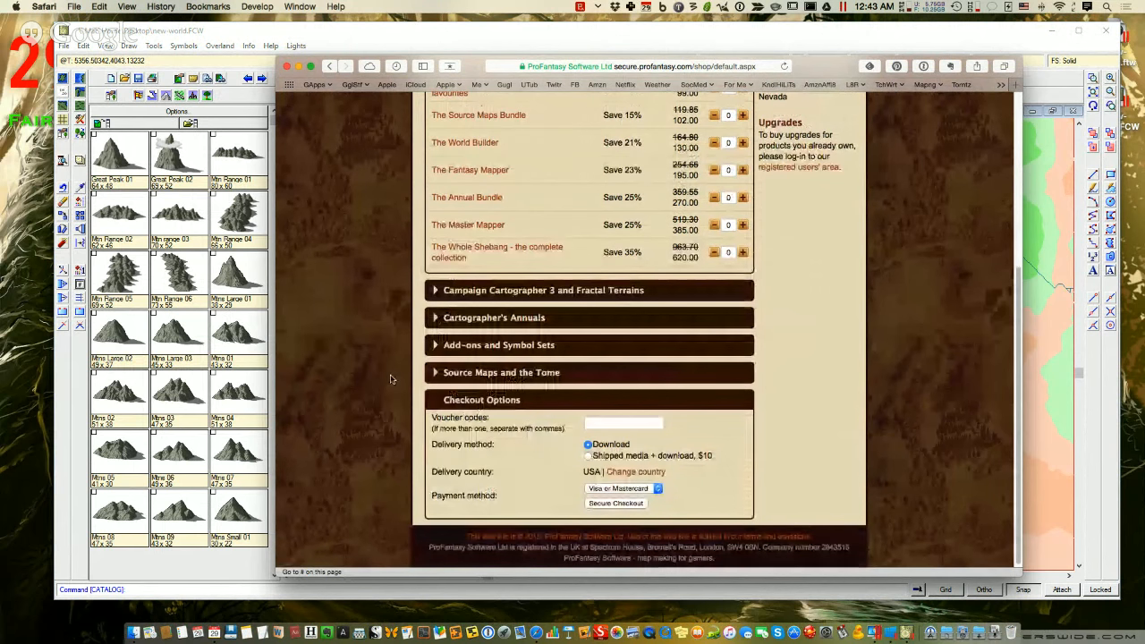
pyautogui.scroll(10, 381, 395)
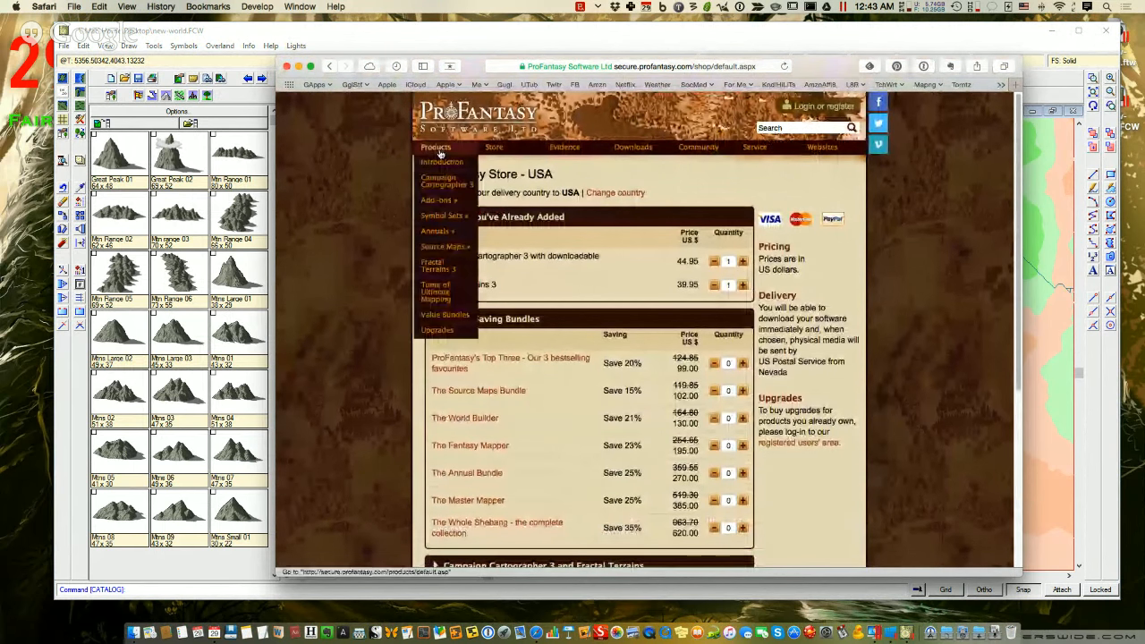
# - Open the ProFantasy page about the Cartographer's Annuals and read its subscription, previous volumes and user reactions sections
pyautogui.moveTo(444, 207)
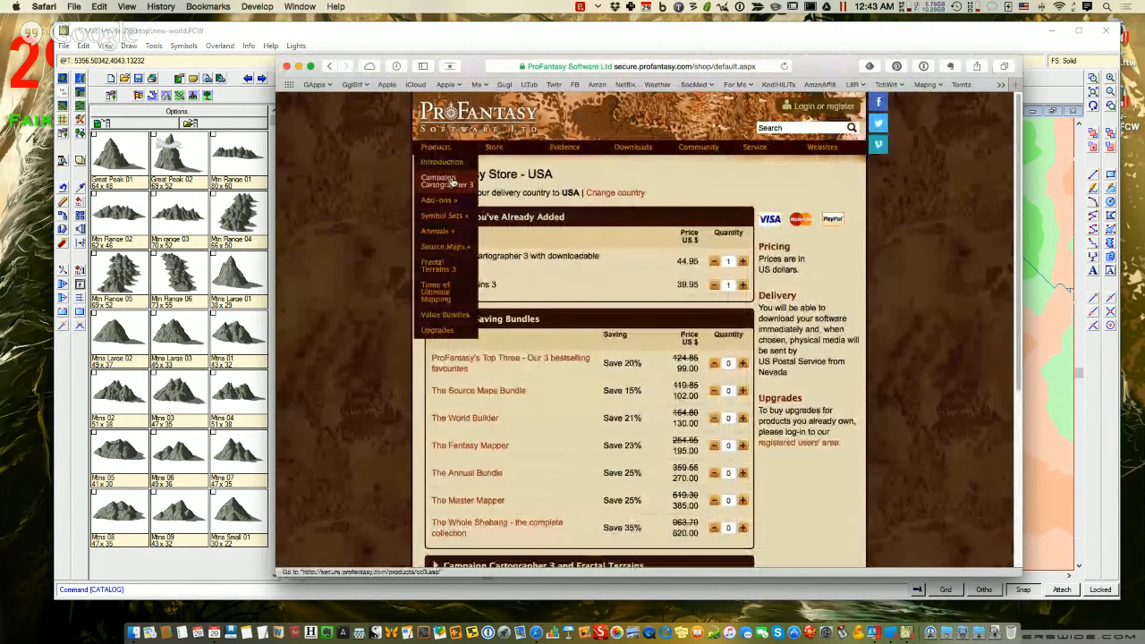
pyautogui.moveTo(438, 231)
pyautogui.click(511, 238)
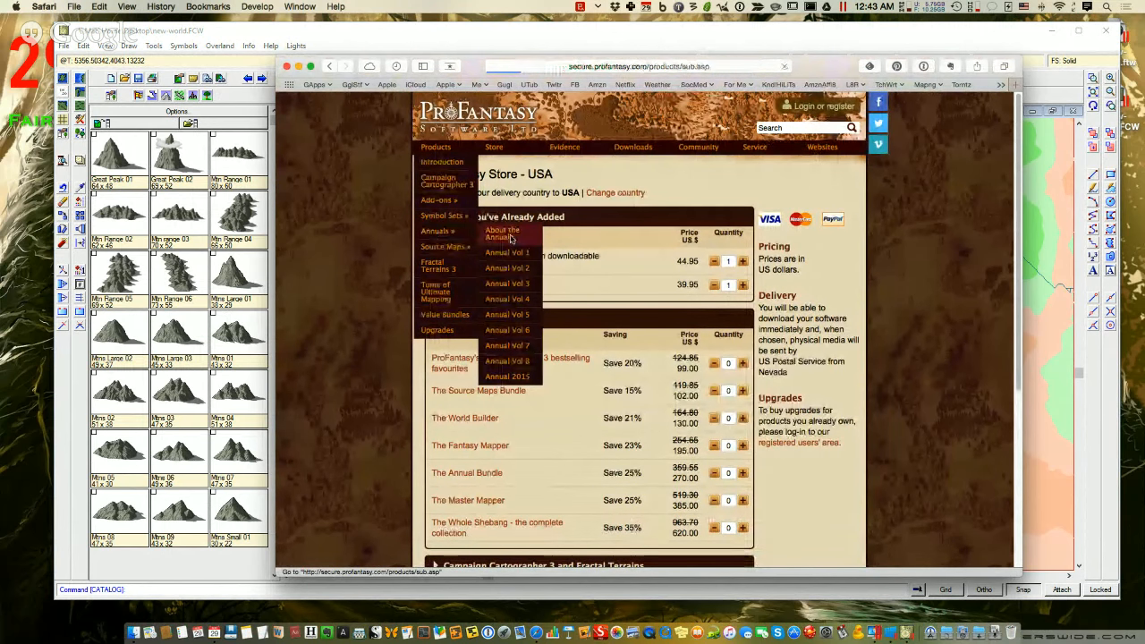
pyautogui.scroll(-6, 621, 328)
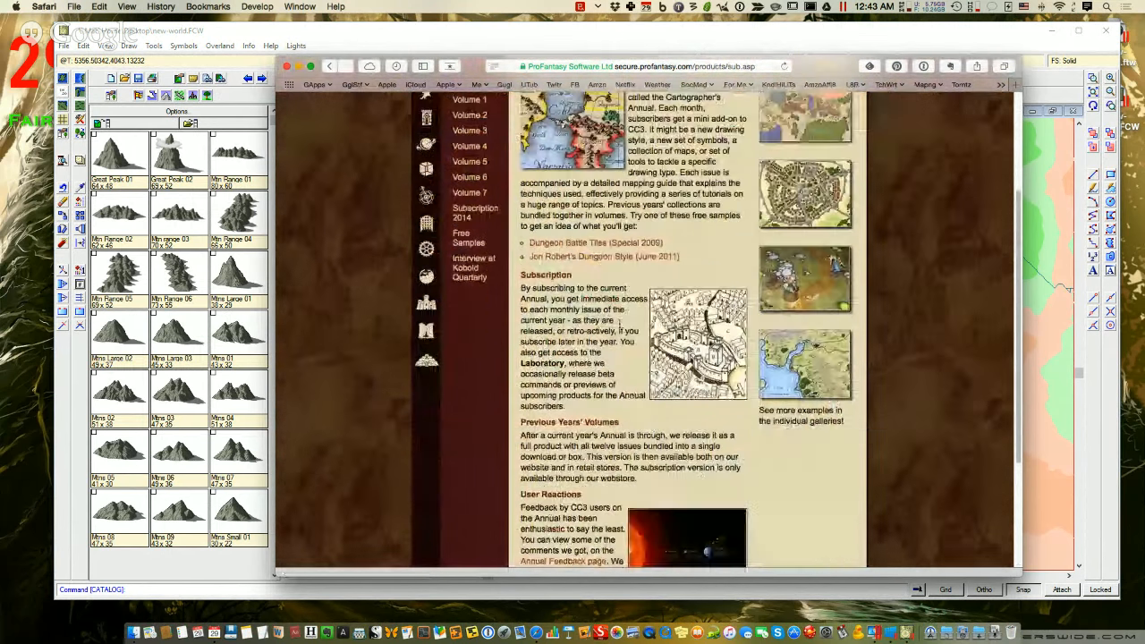
pyautogui.scroll(-2, 603, 328)
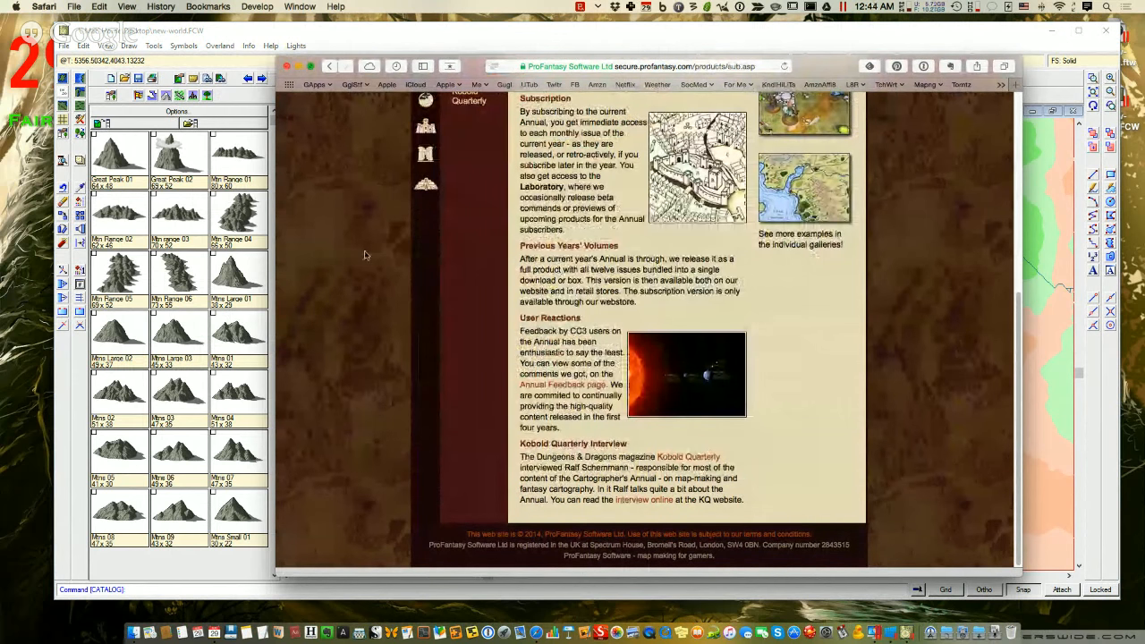
pyautogui.scroll(5, 364, 255)
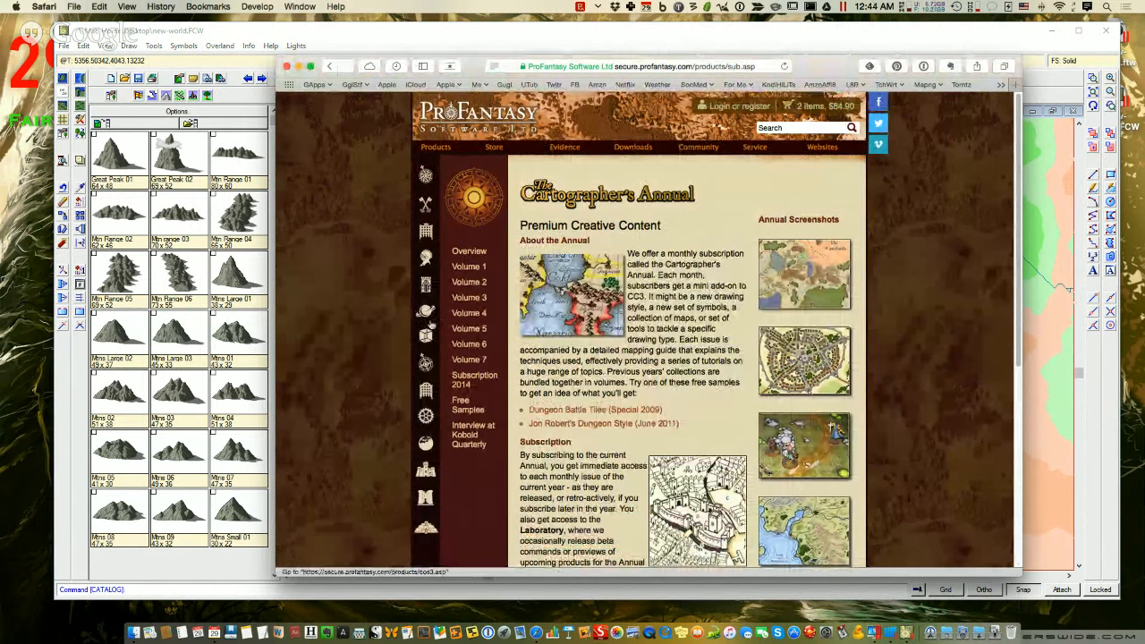
# - Open the Cartographer's Annual Volume 1 and examine its overview, Fantasy Tavern and Starship Deckplans issues
pyautogui.click(474, 269)
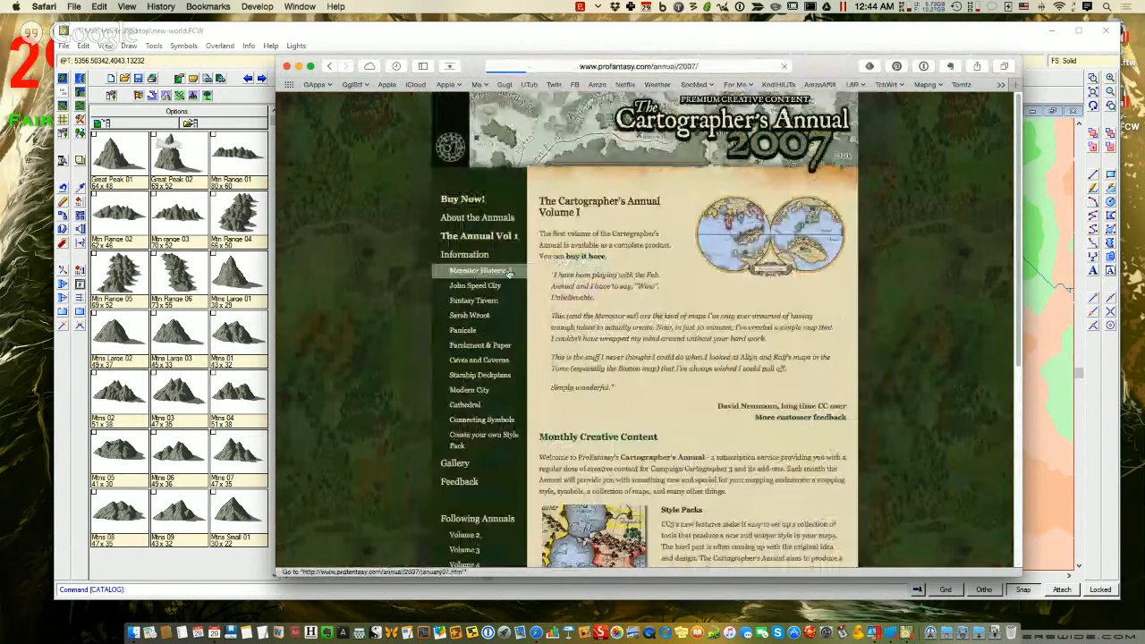
pyautogui.scroll(-5, 593, 287)
pyautogui.scroll(5, 593, 286)
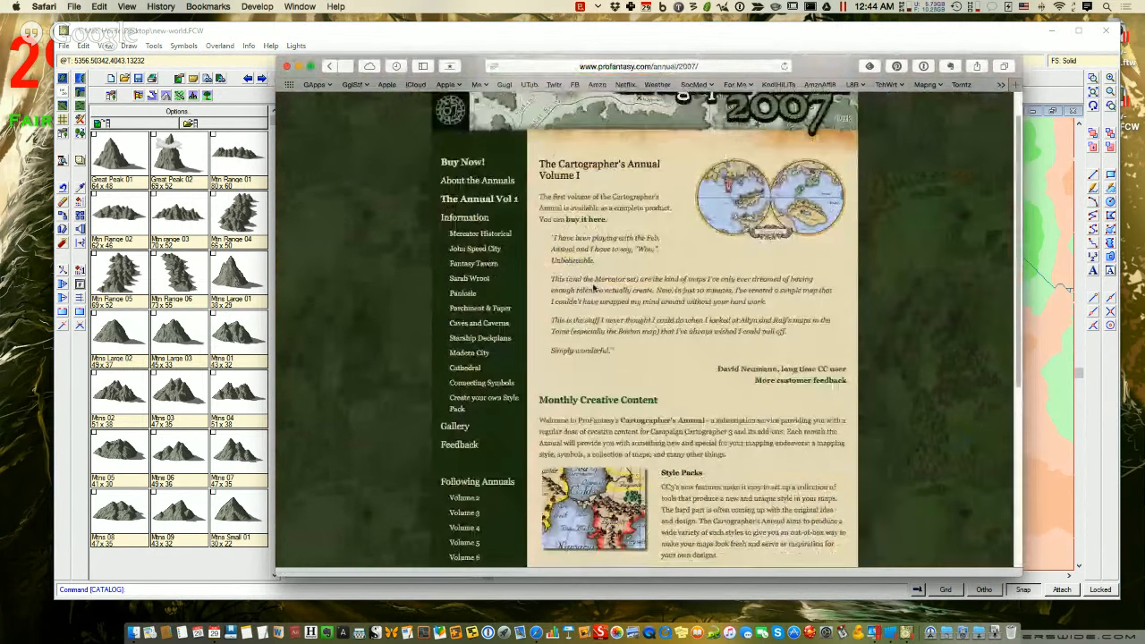
pyautogui.click(485, 308)
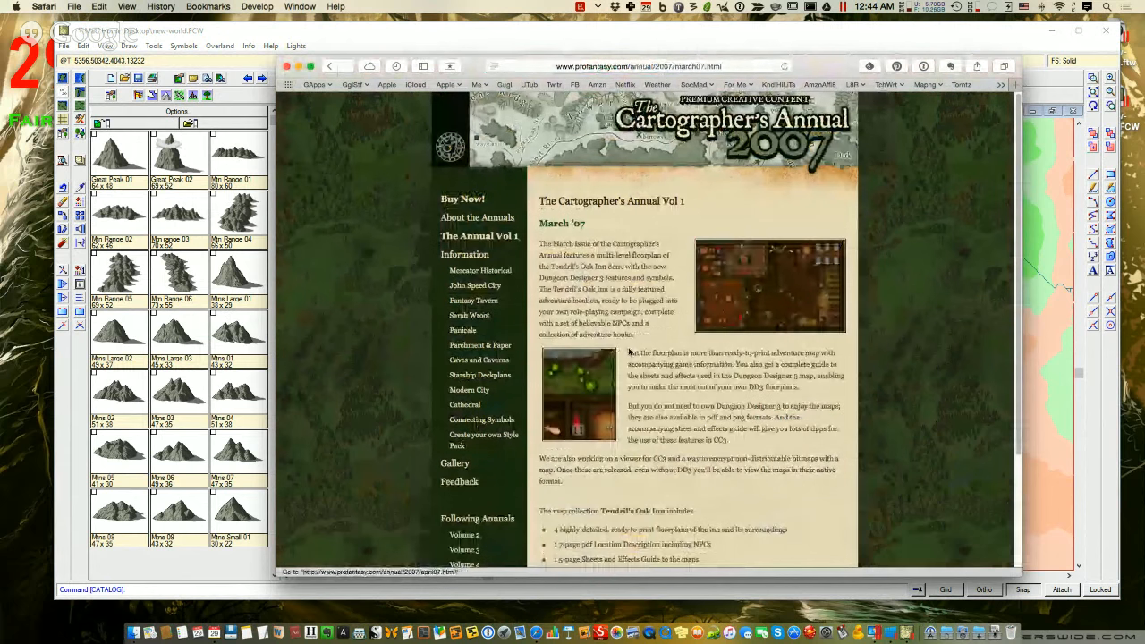
pyautogui.click(481, 375)
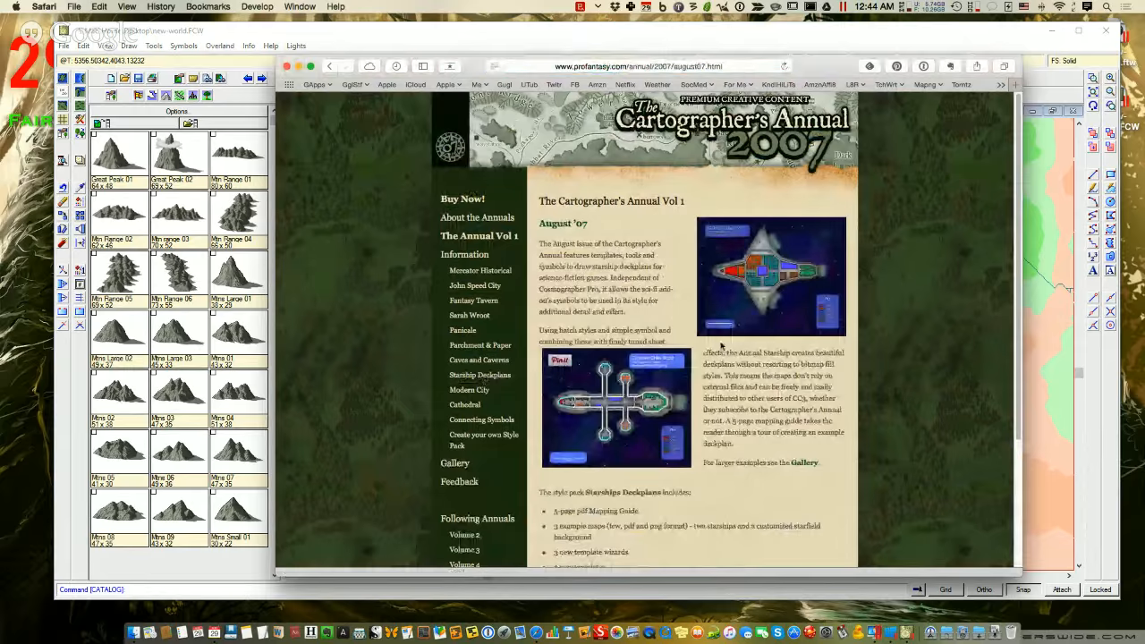
# - Open the Cartographer's Annual Volume 5 and examine its style packs, symbols, map collections and sample map
pyautogui.scroll(-5, 511, 465)
pyautogui.click(503, 460)
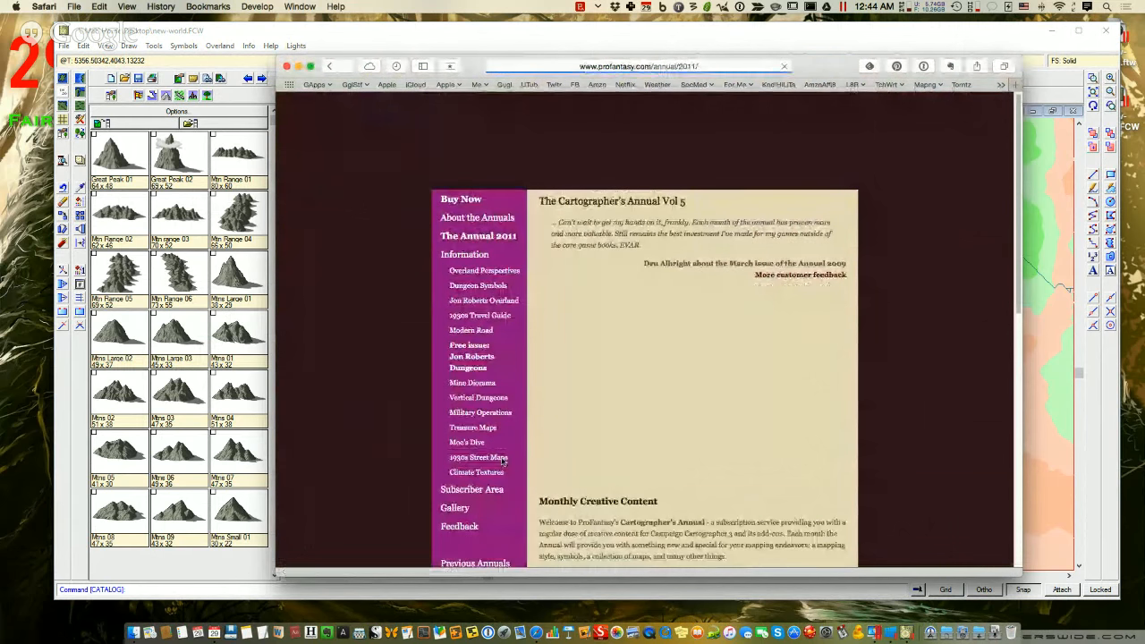
pyautogui.scroll(-10, 618, 383)
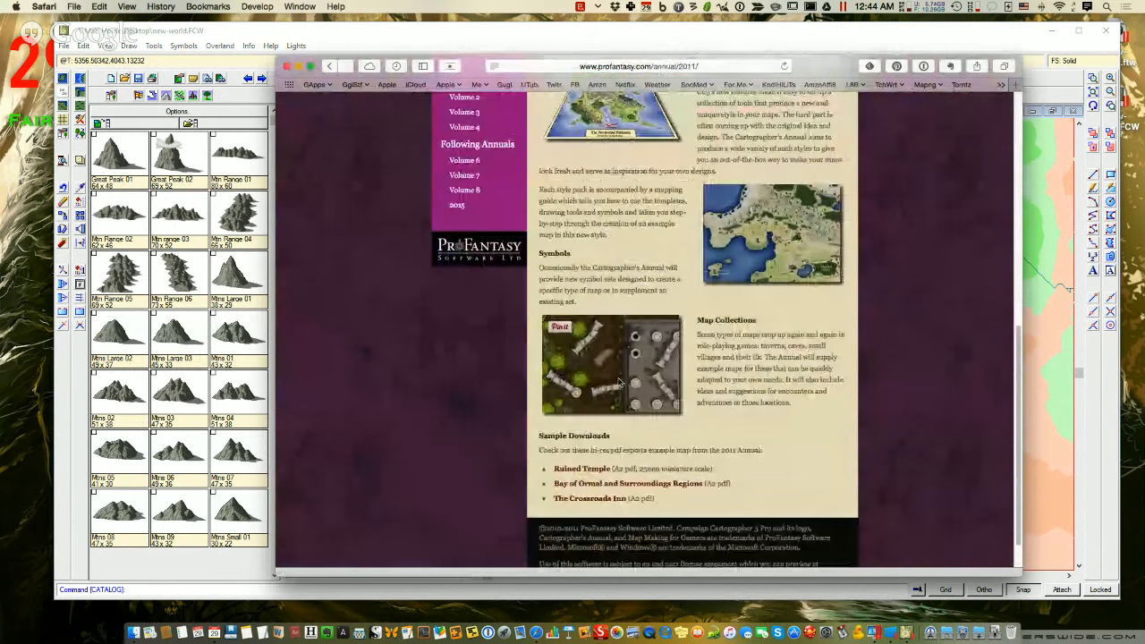
pyautogui.scroll(5, 619, 383)
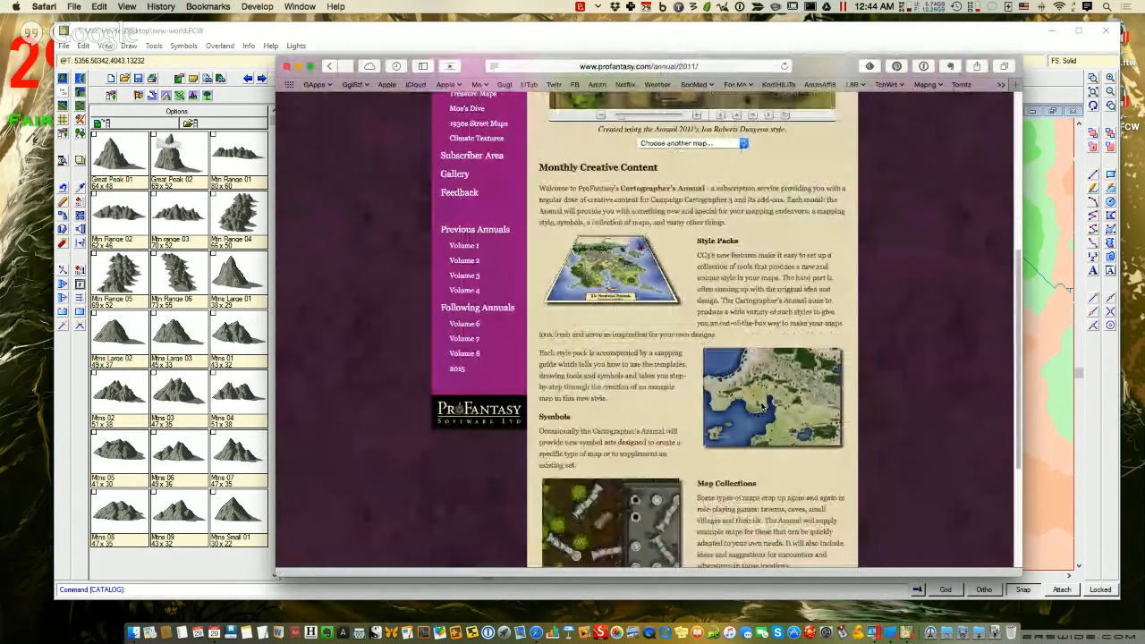
pyautogui.scroll(5, 762, 407)
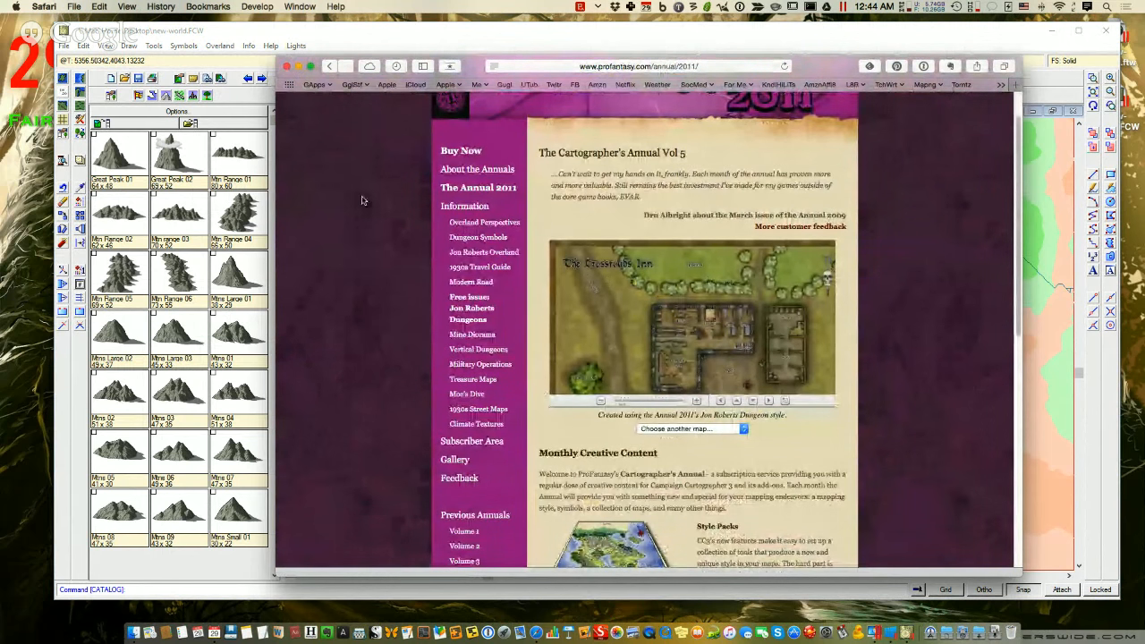
# - Return to the ProFantasy home page, minimise Safari, and switch back to the new-world map in Campaign Cartographer 3
pyautogui.scroll(3, 363, 200)
pyautogui.click(451, 148)
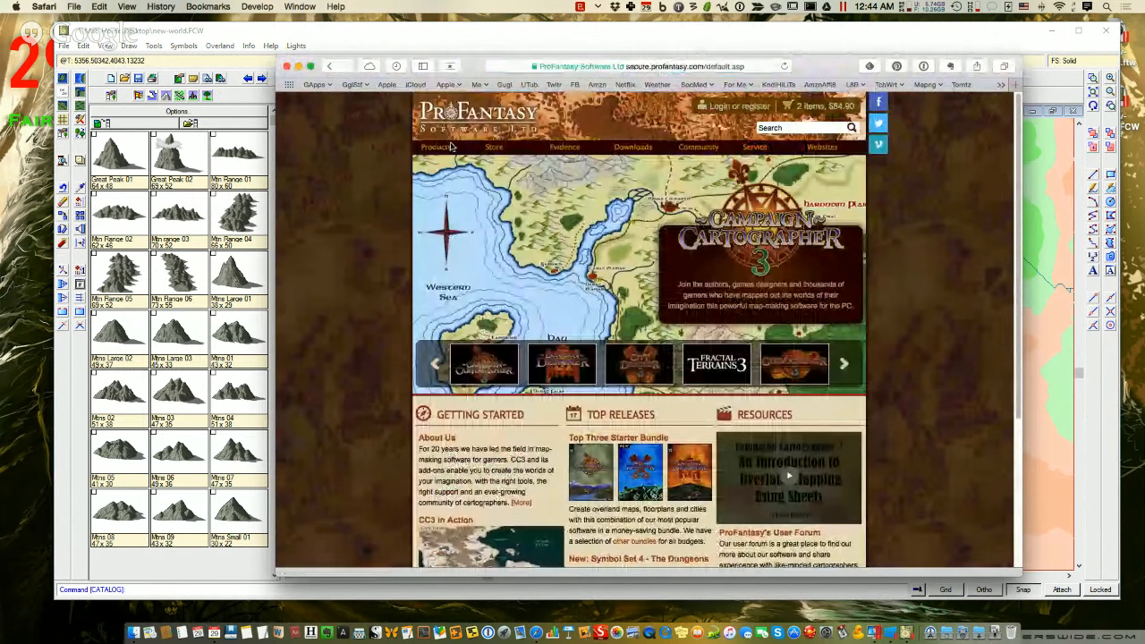
pyautogui.click(298, 66)
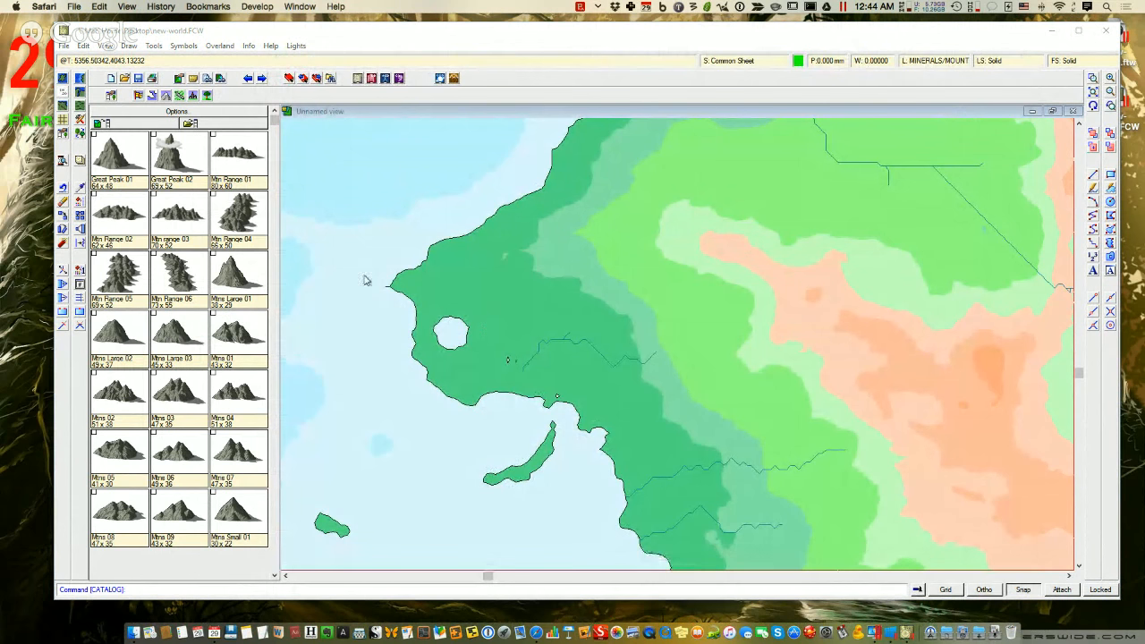
pyautogui.click(110, 219)
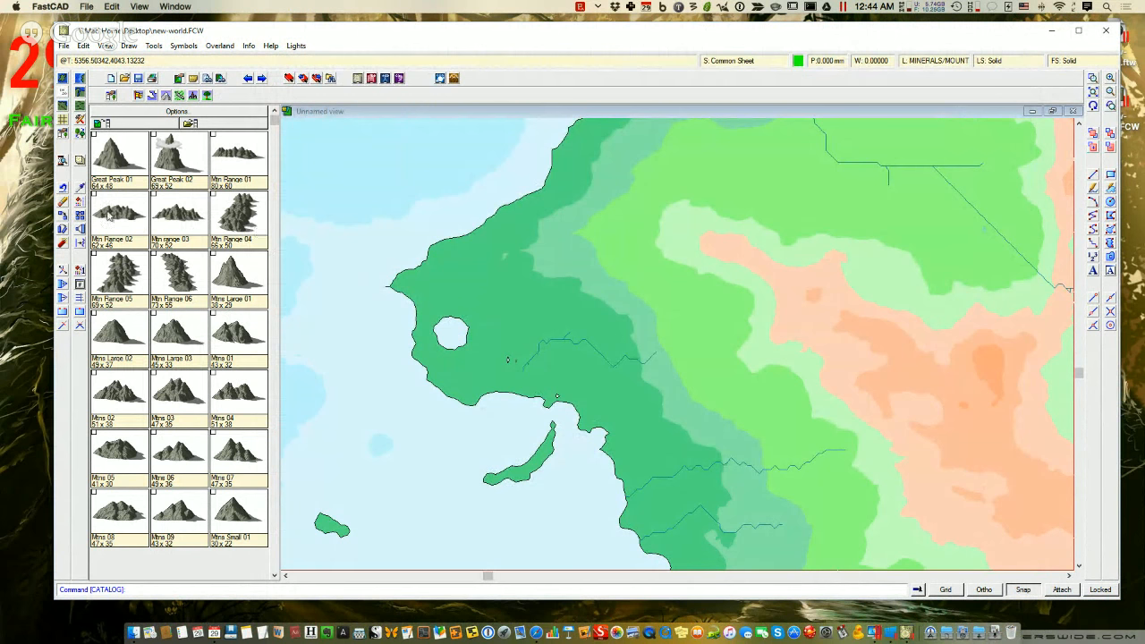
# - Try placing three overlapping Mtn Range 02 symbols around the northwestern tip of the orange highland
pyautogui.click(122, 216)
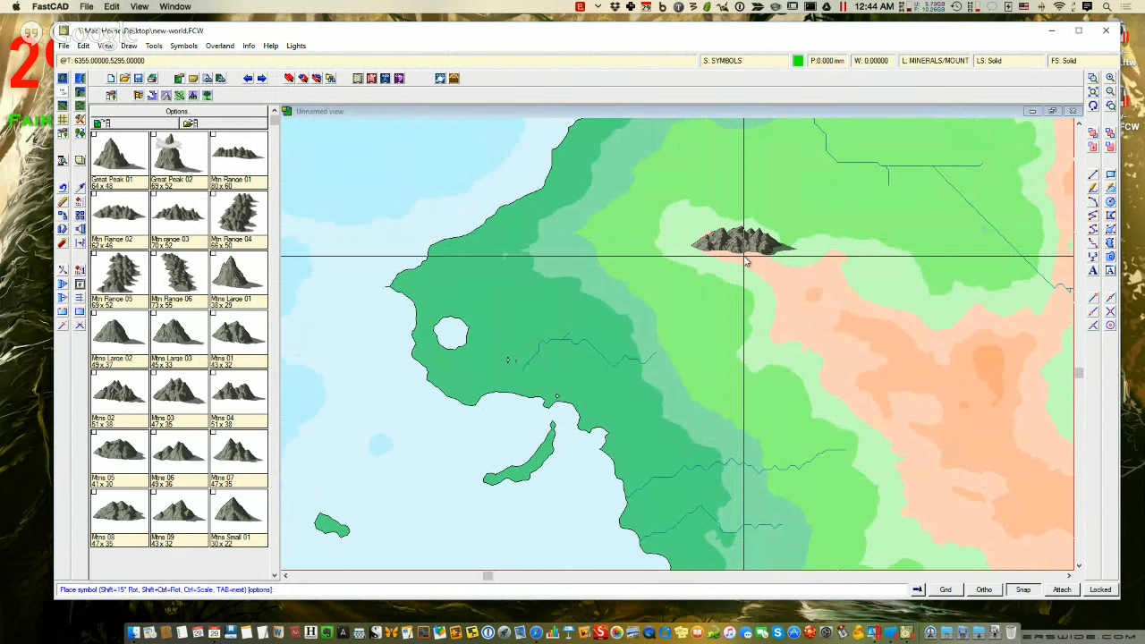
pyautogui.click(747, 262)
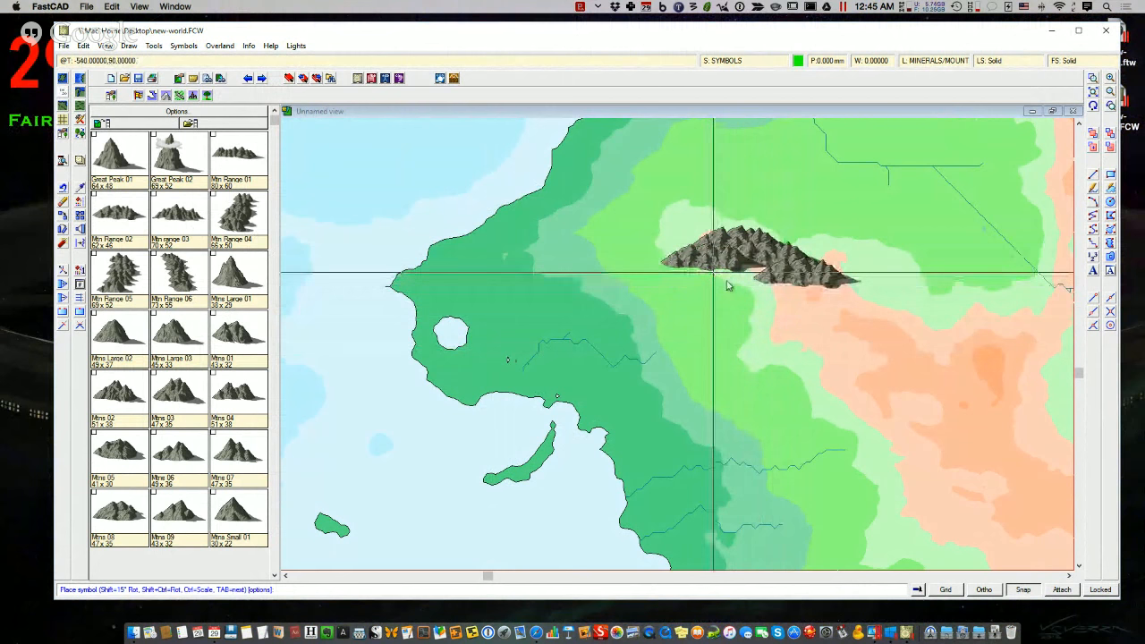
pyautogui.click(754, 289)
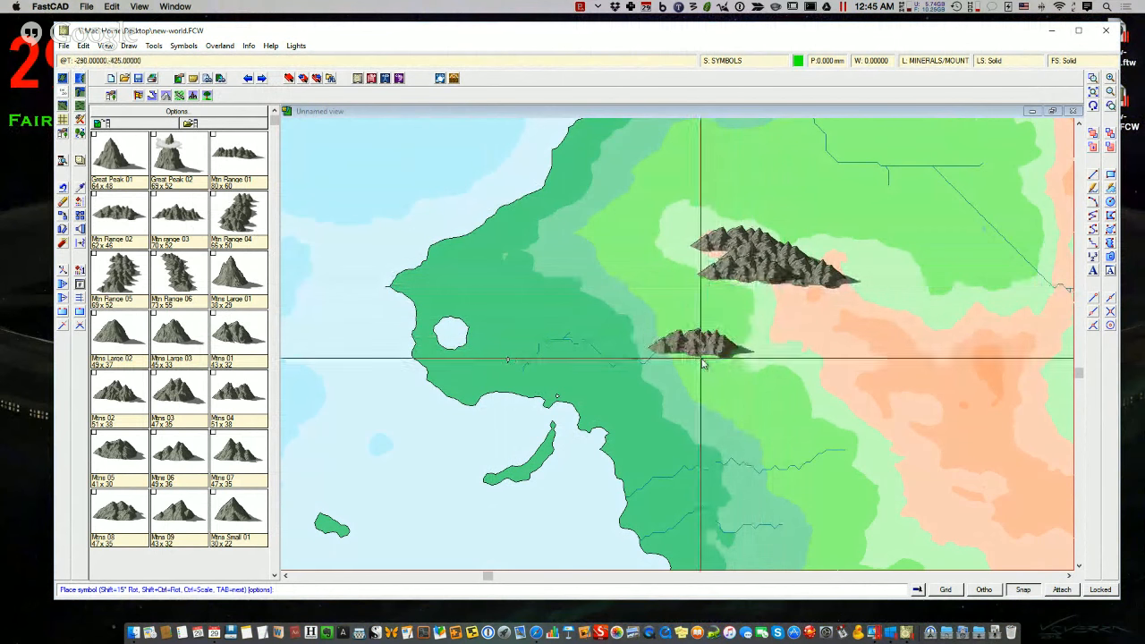
pyautogui.press('Escape')
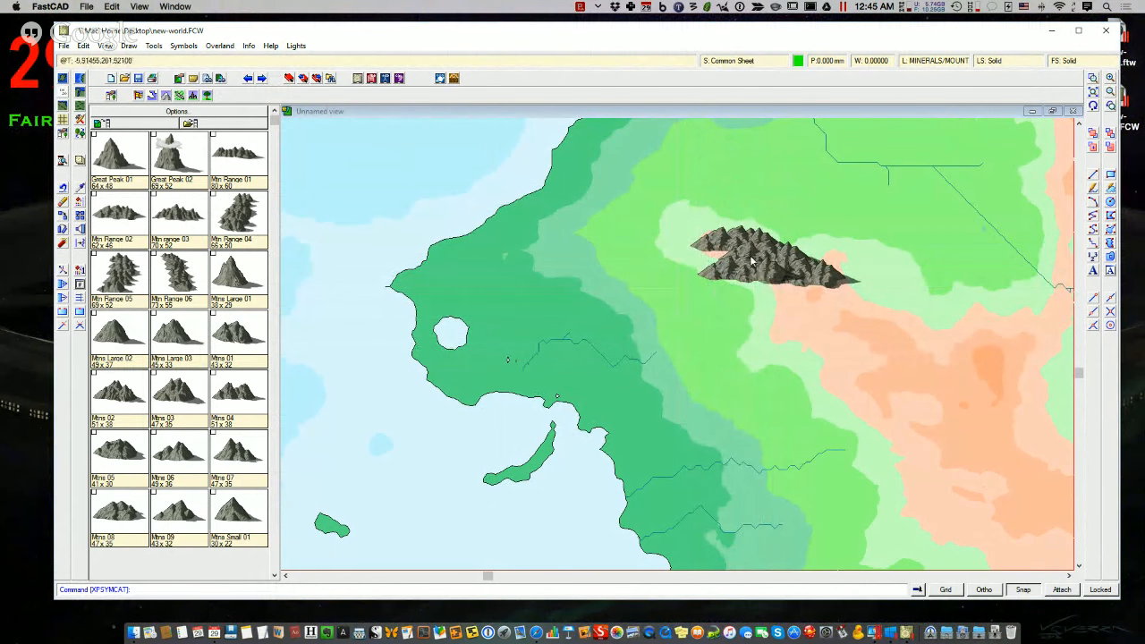
# - Undo the Mtn Range 02 symbol placements on the highland
pyautogui.hotkey('ctrl', 'z')
pyautogui.hotkey('ctrl', 'z')
pyautogui.hotkey('ctrl', 'z')
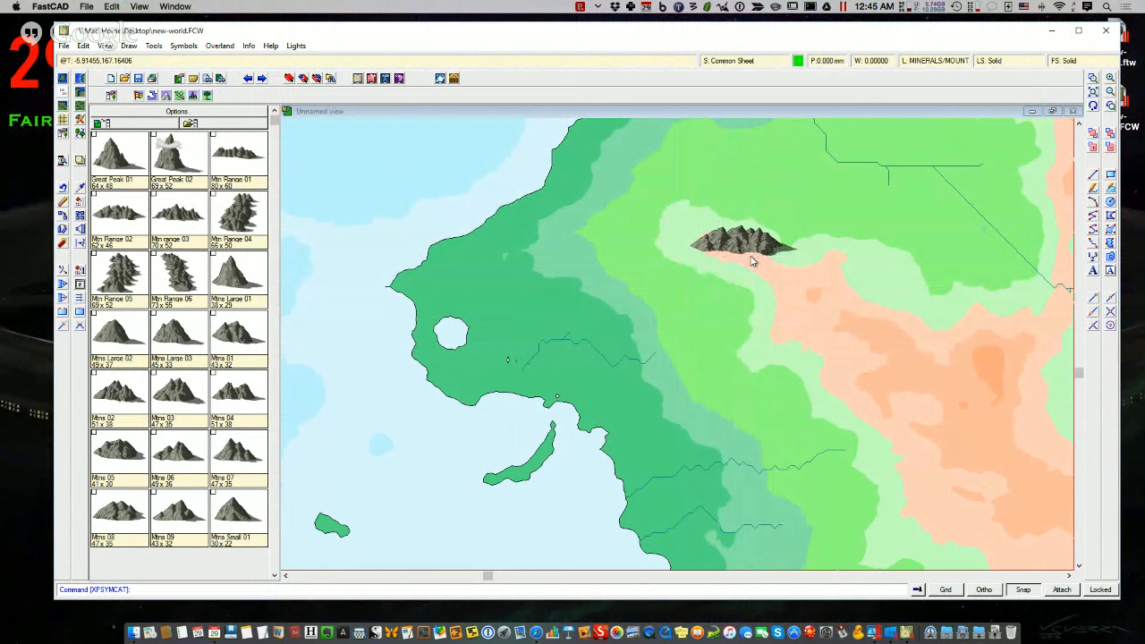
pyautogui.hotkey('ctrl', 'z')
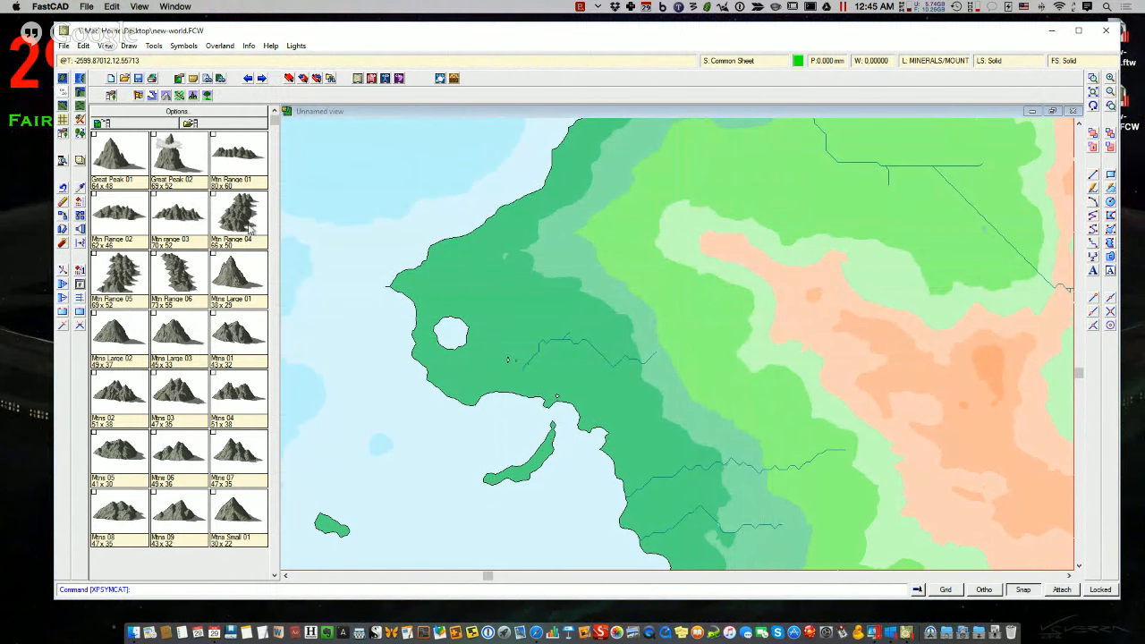
# - Place a Mtn Range 06 symbol at scale 10 with a rotation of 20 on the northwestern tip of the orange highland
pyautogui.click(173, 273)
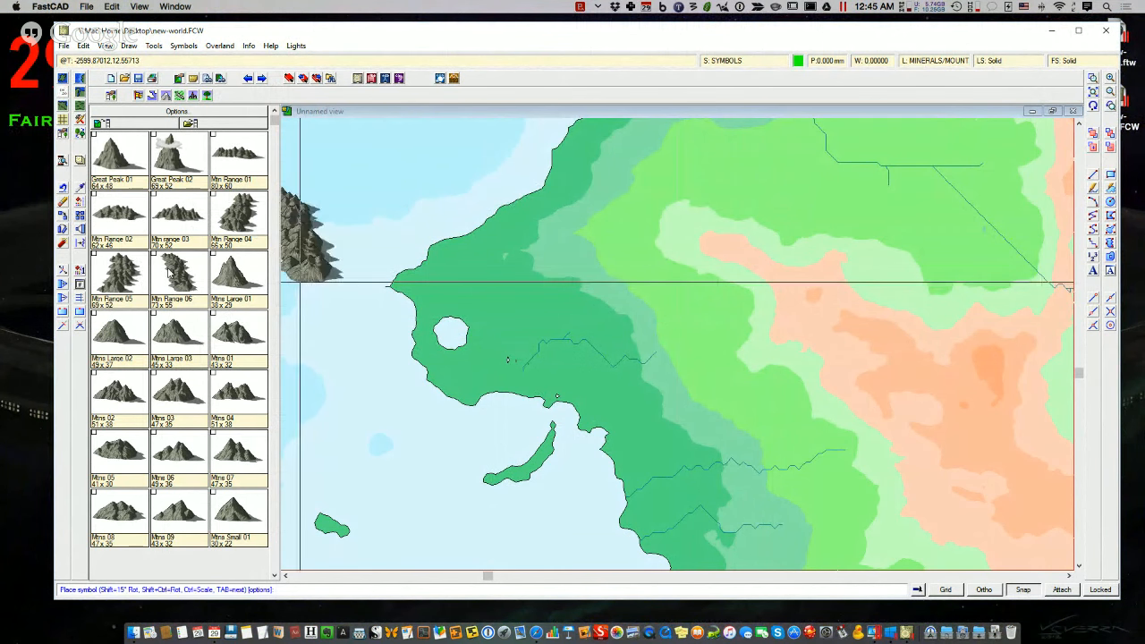
pyautogui.rightClick(750, 333)
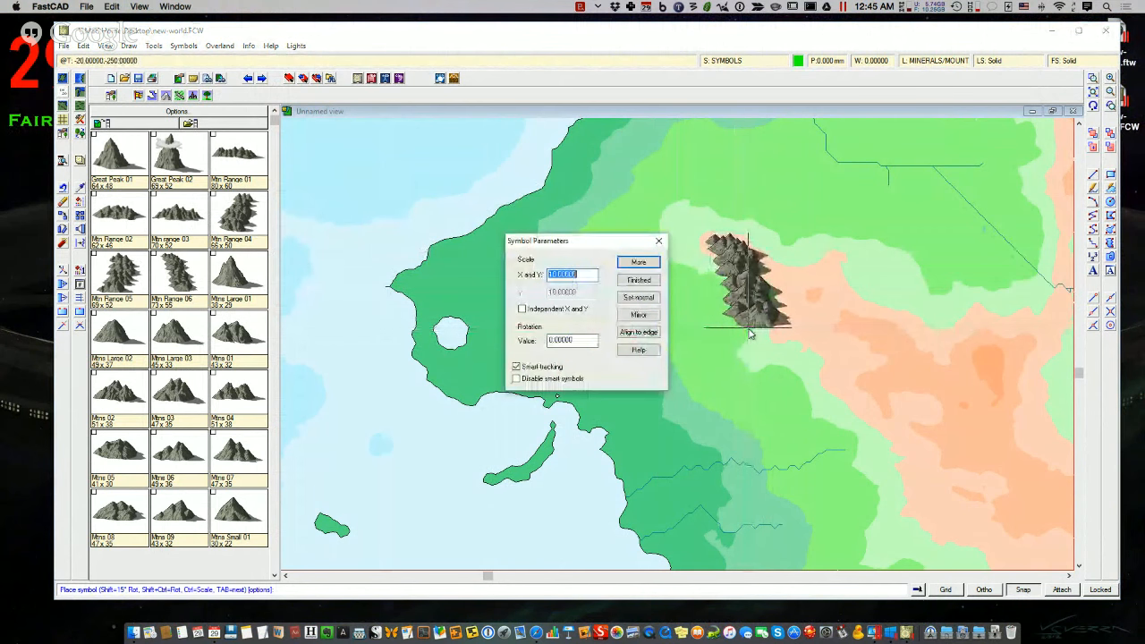
pyautogui.click(550, 341)
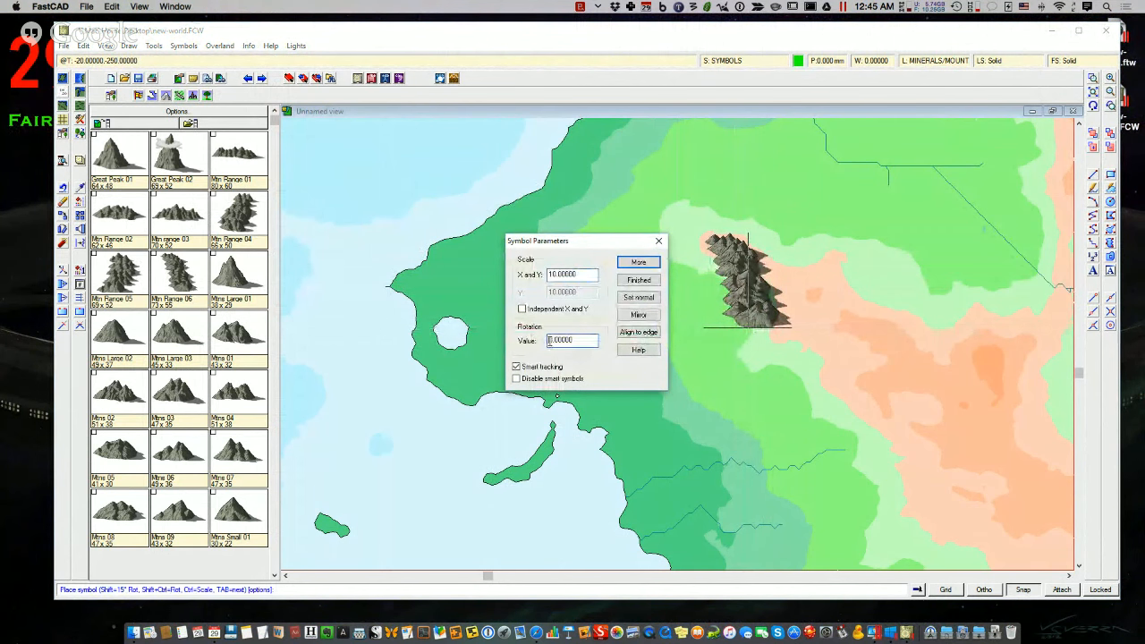
pyautogui.click(637, 262)
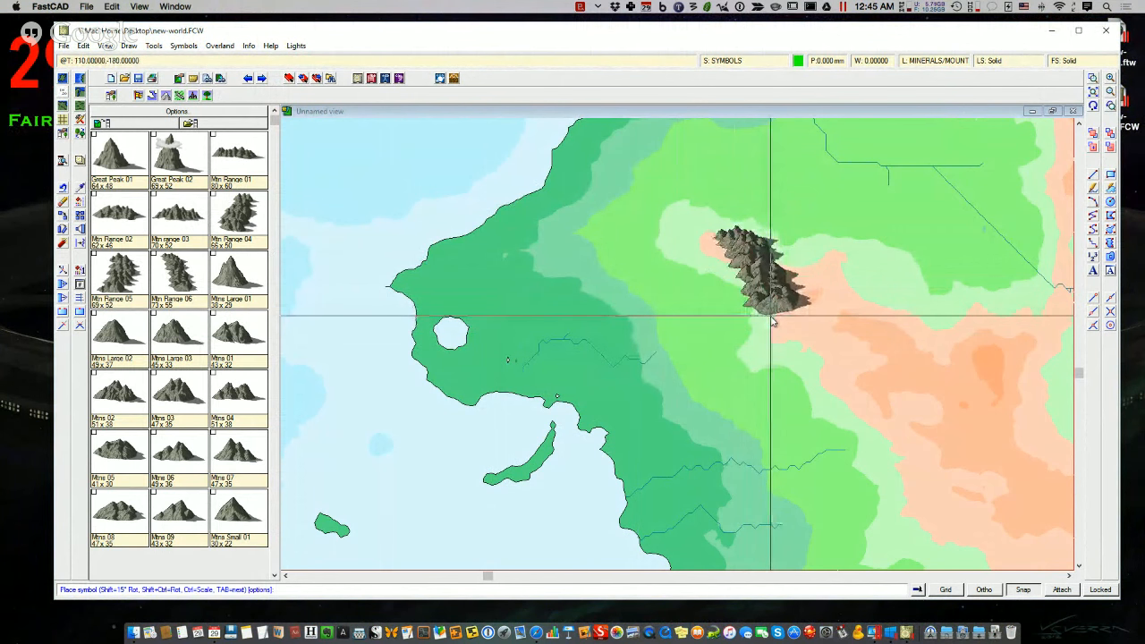
pyautogui.rightClick(772, 322)
pyautogui.click(552, 342)
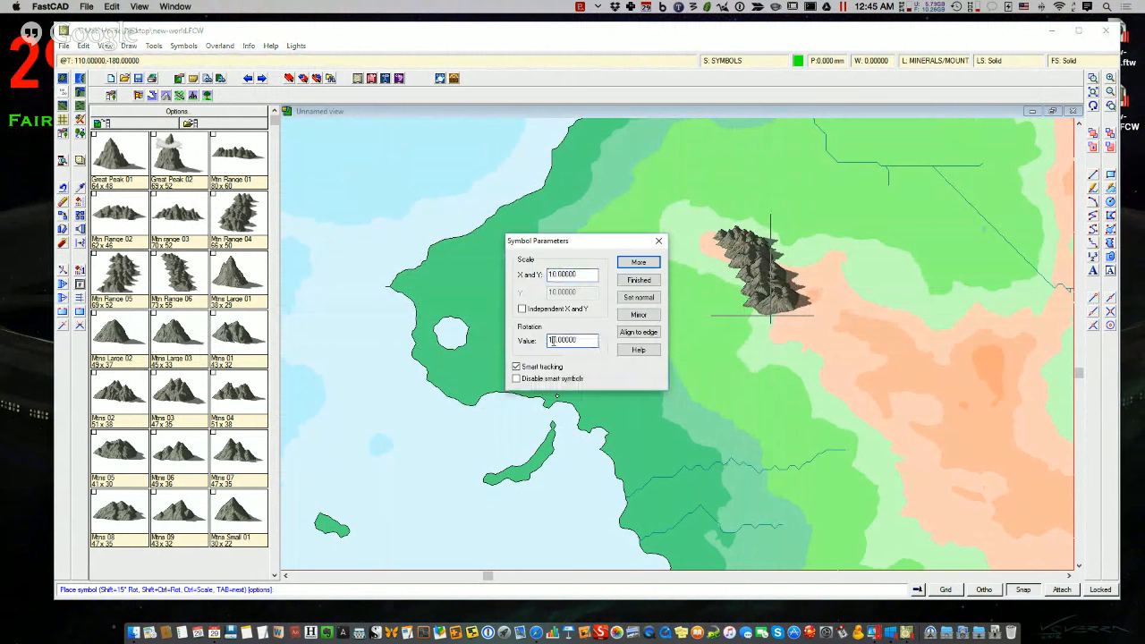
pyautogui.click(647, 262)
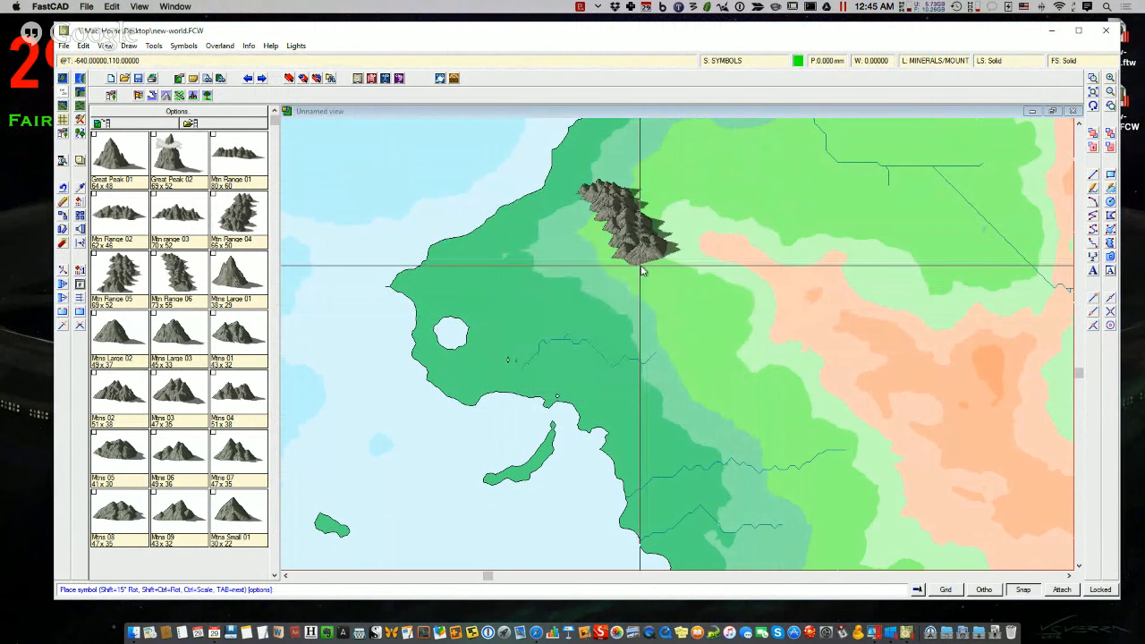
pyautogui.rightClick(767, 319)
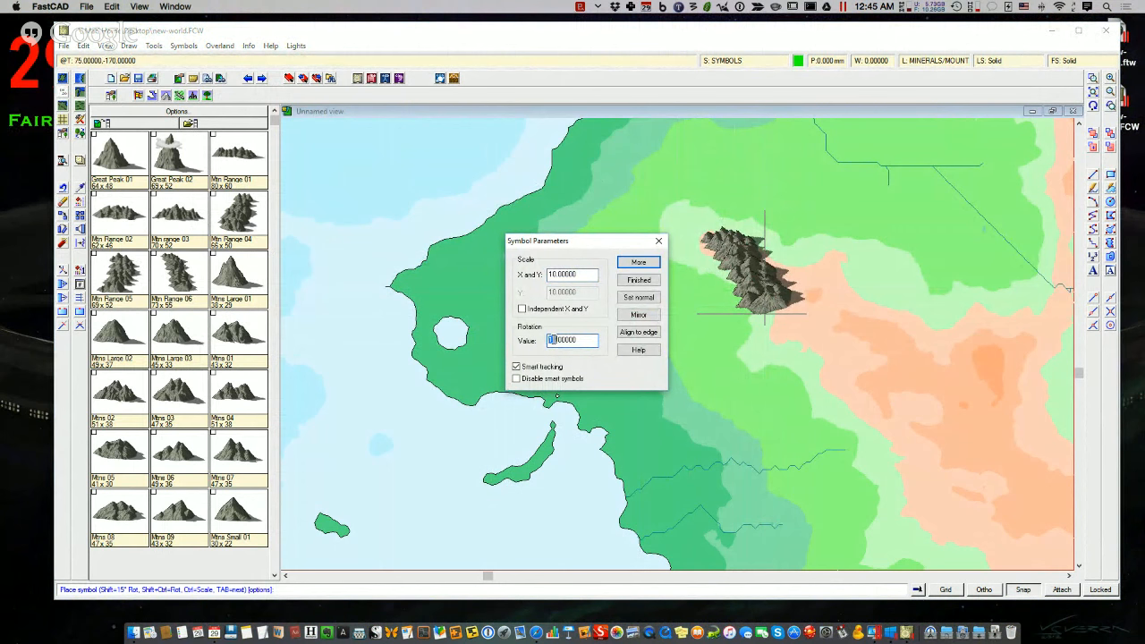
pyautogui.press('Return')
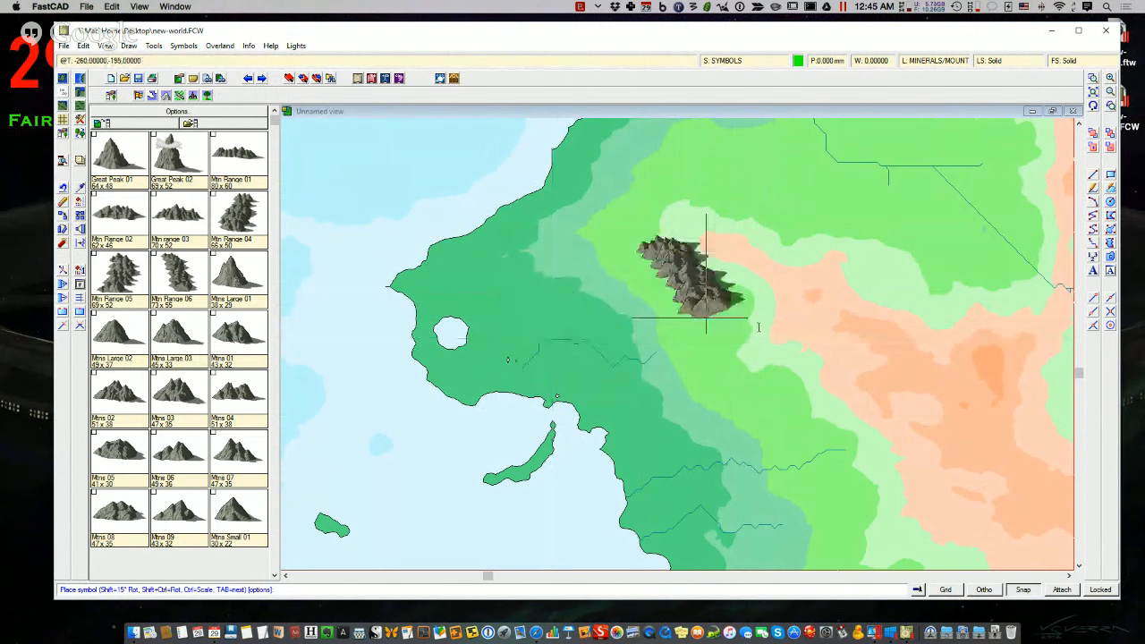
pyautogui.click(774, 311)
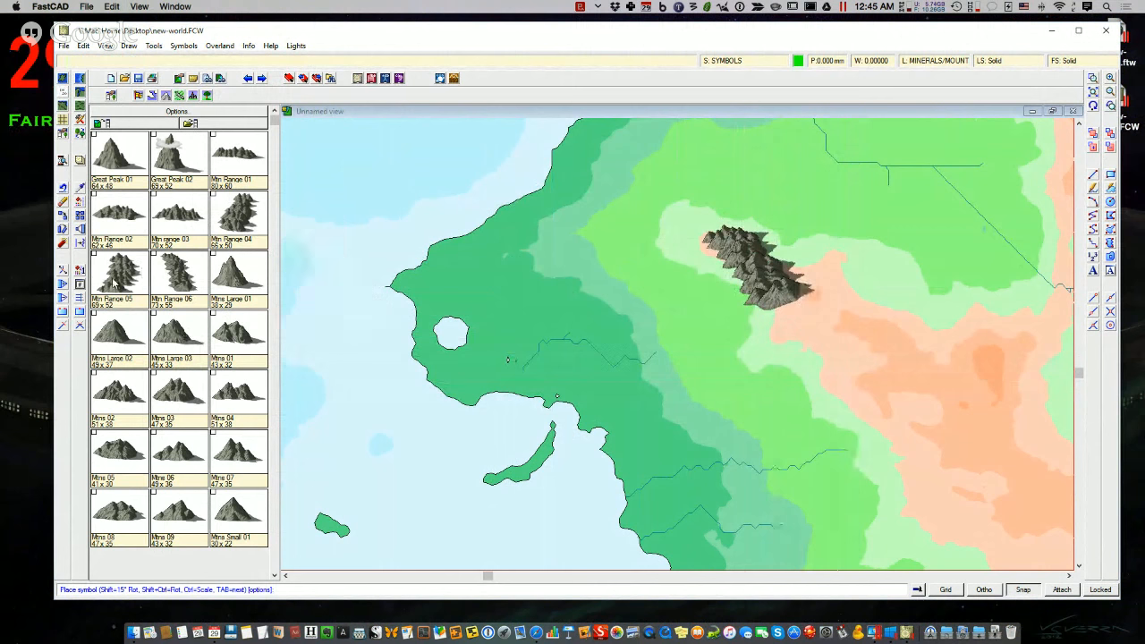
# - Adjust the rotation of the Mtn Range 05 symbol and place it against the southeastern end of the first mountain range
pyautogui.rightClick(841, 346)
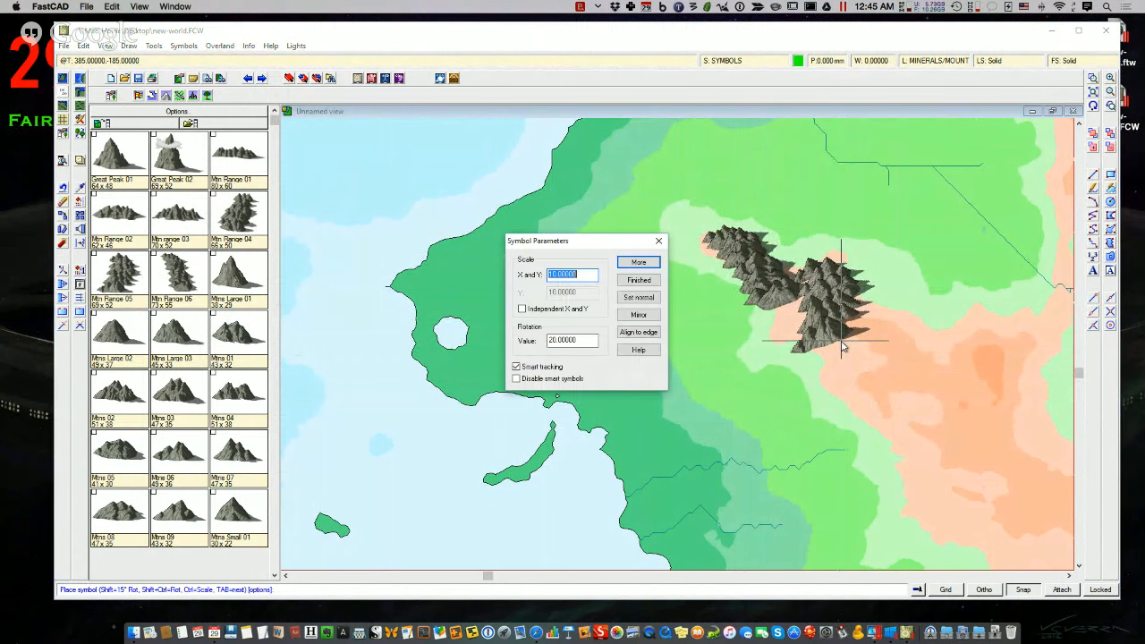
pyautogui.click(550, 341)
pyautogui.click(628, 263)
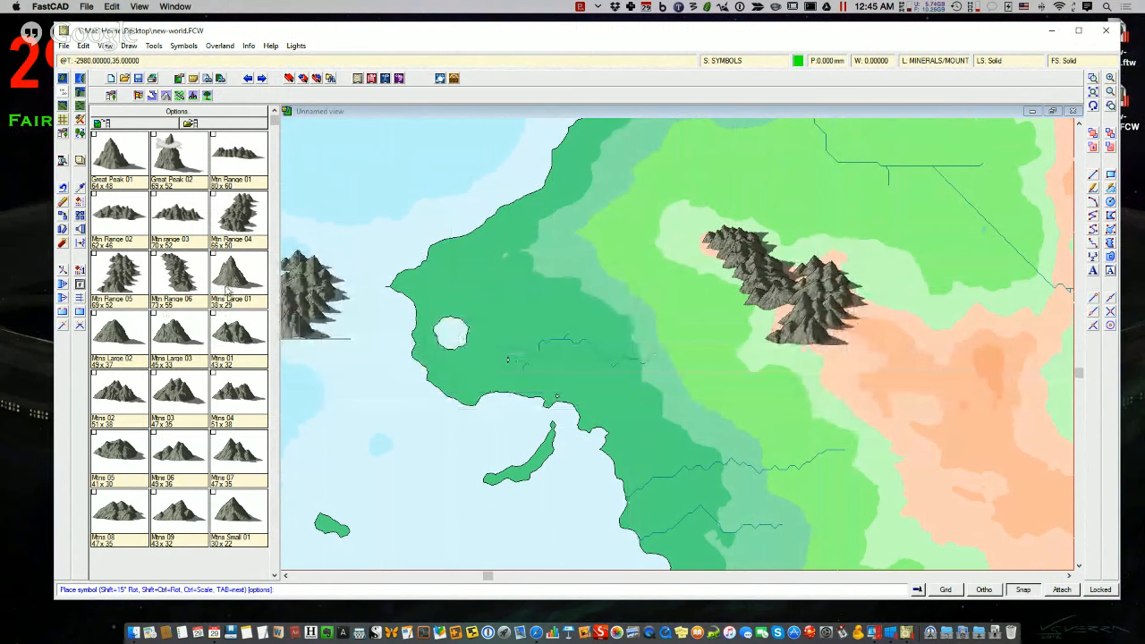
# - Extend the mountain chain southeastward across the orange highland with overlapping Mtn Range 02 symbols
pyautogui.click(117, 212)
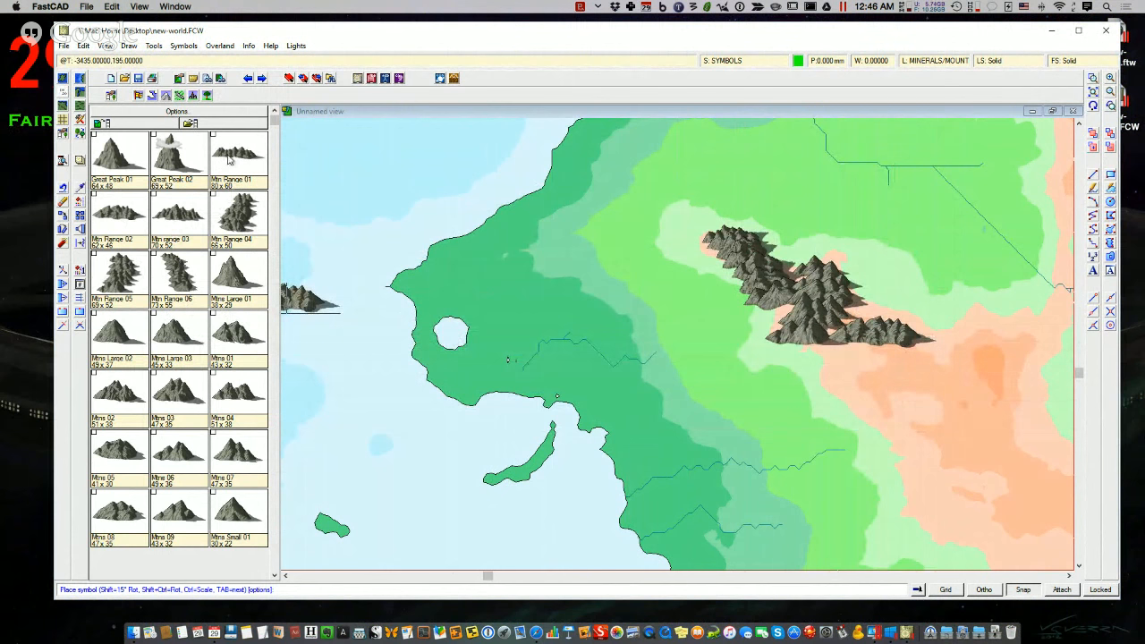
pyautogui.click(935, 375)
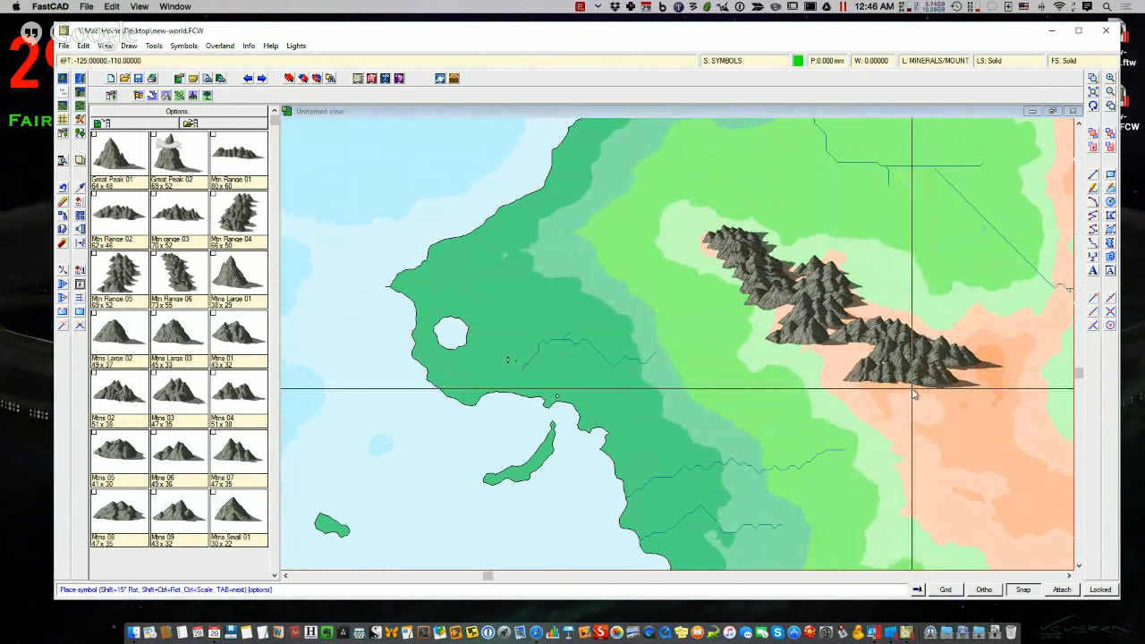
pyautogui.click(970, 410)
pyautogui.press('Escape')
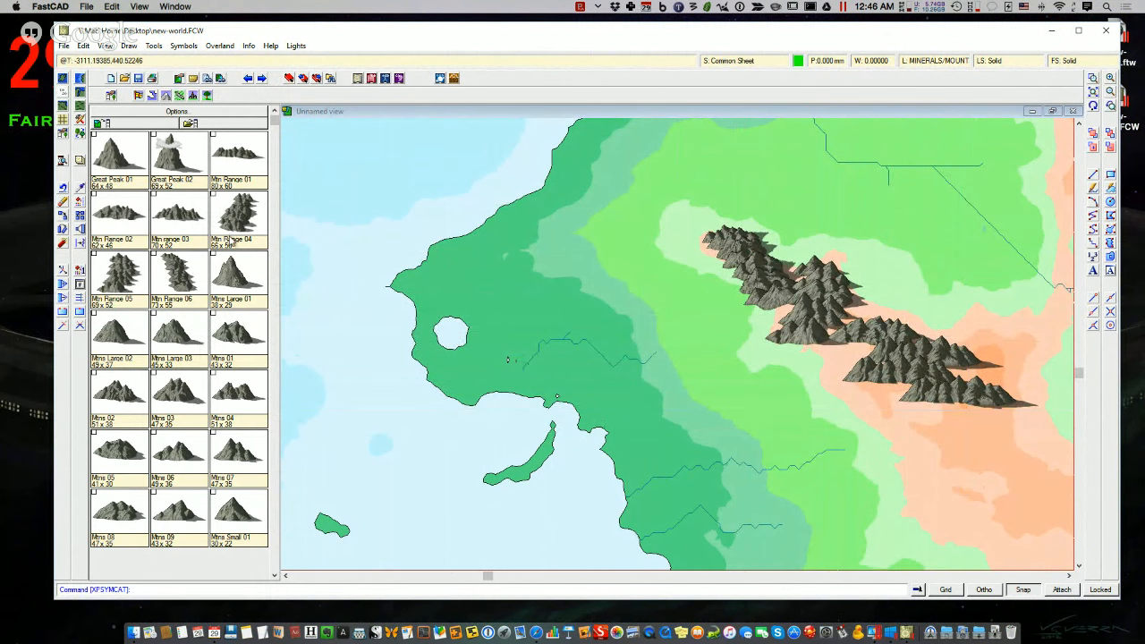
# - Load the CC3 Filled Vegetation symbol catalog and switch the map to its Climate version around the mountain chain
pyautogui.click(207, 95)
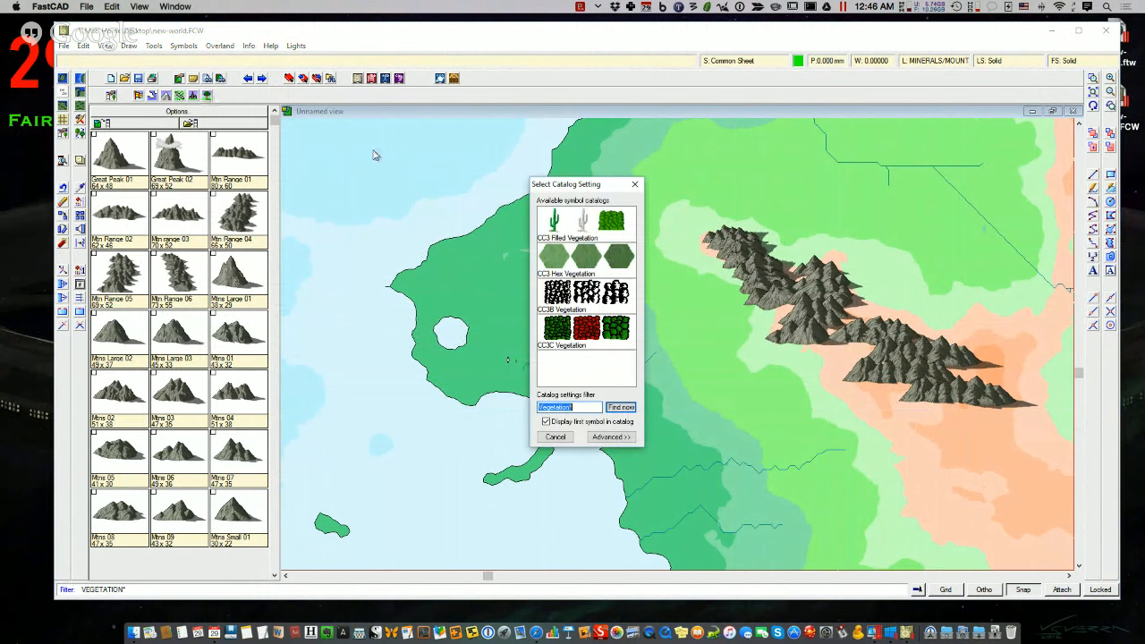
pyautogui.doubleClick(589, 232)
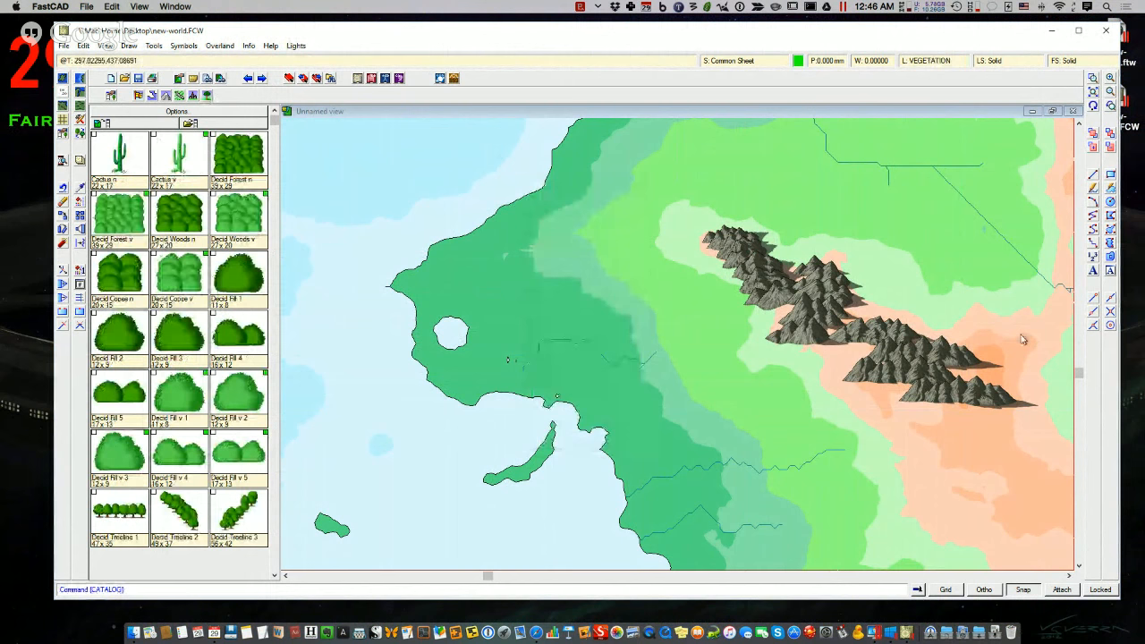
pyautogui.click(1092, 91)
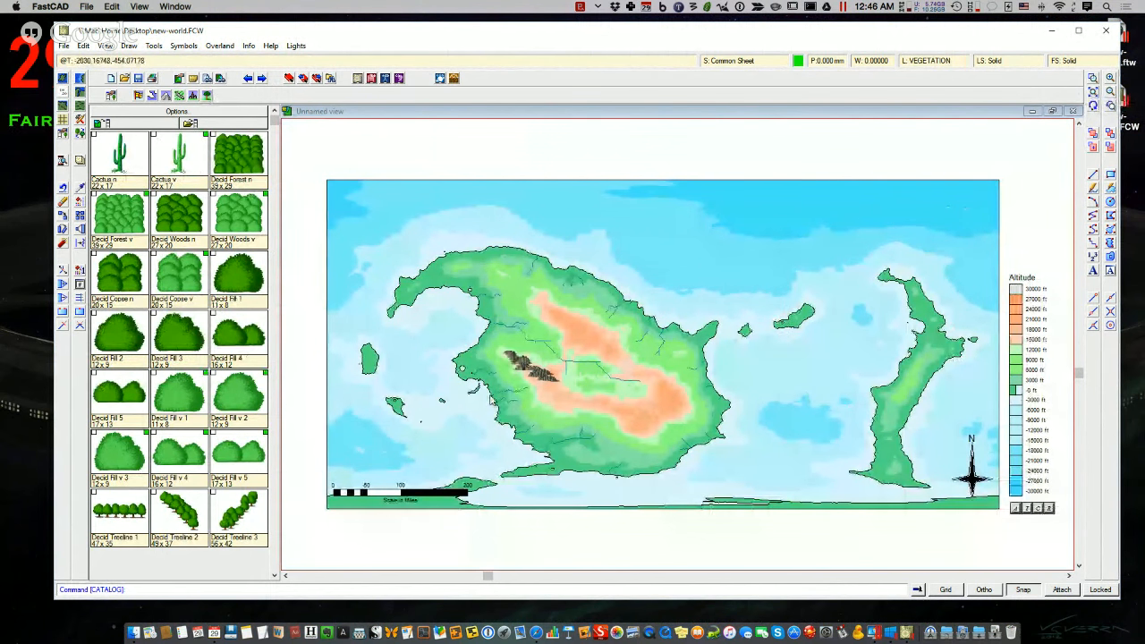
pyautogui.click(1038, 509)
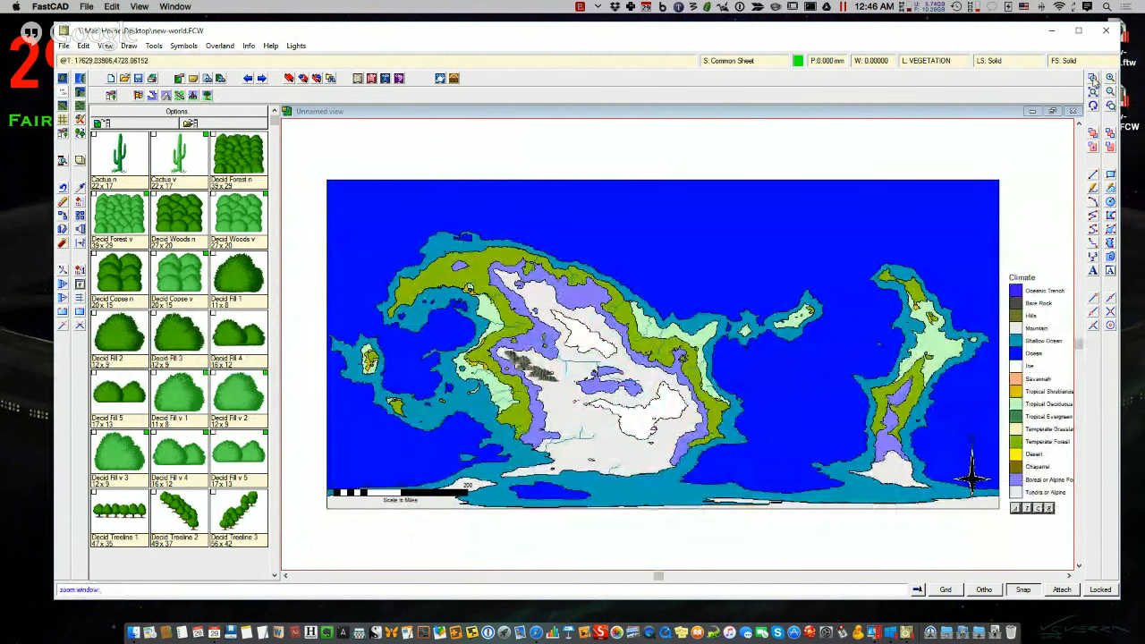
pyautogui.click(443, 345)
pyautogui.click(583, 418)
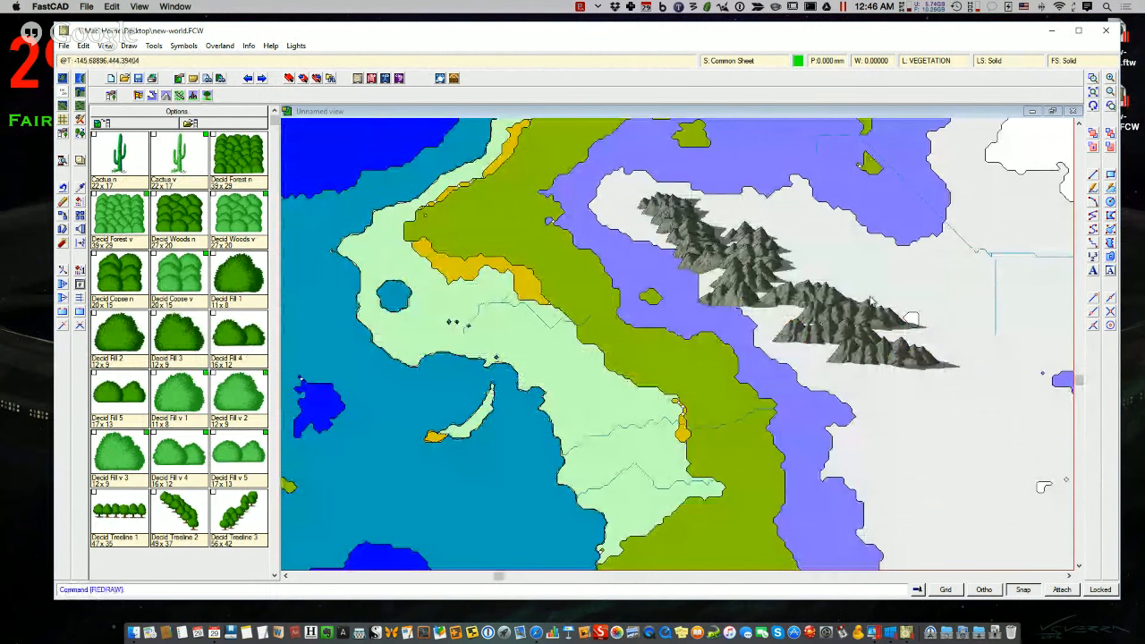
# - Turn off the catalog option that lets symbols choose their own sheet
pyautogui.click(275, 577)
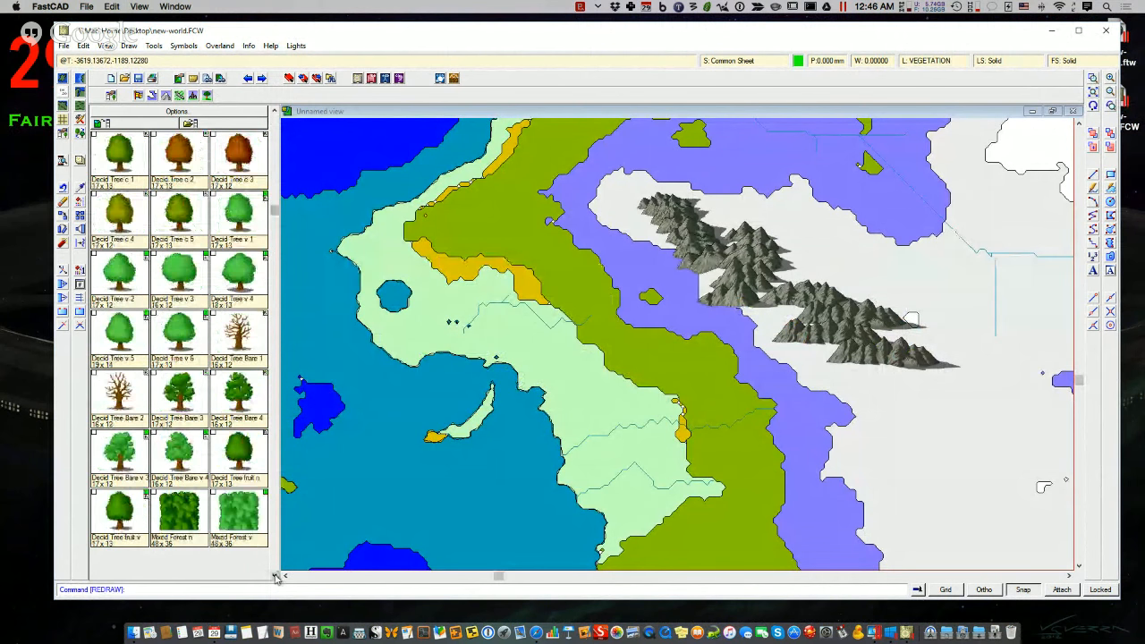
pyautogui.click(218, 114)
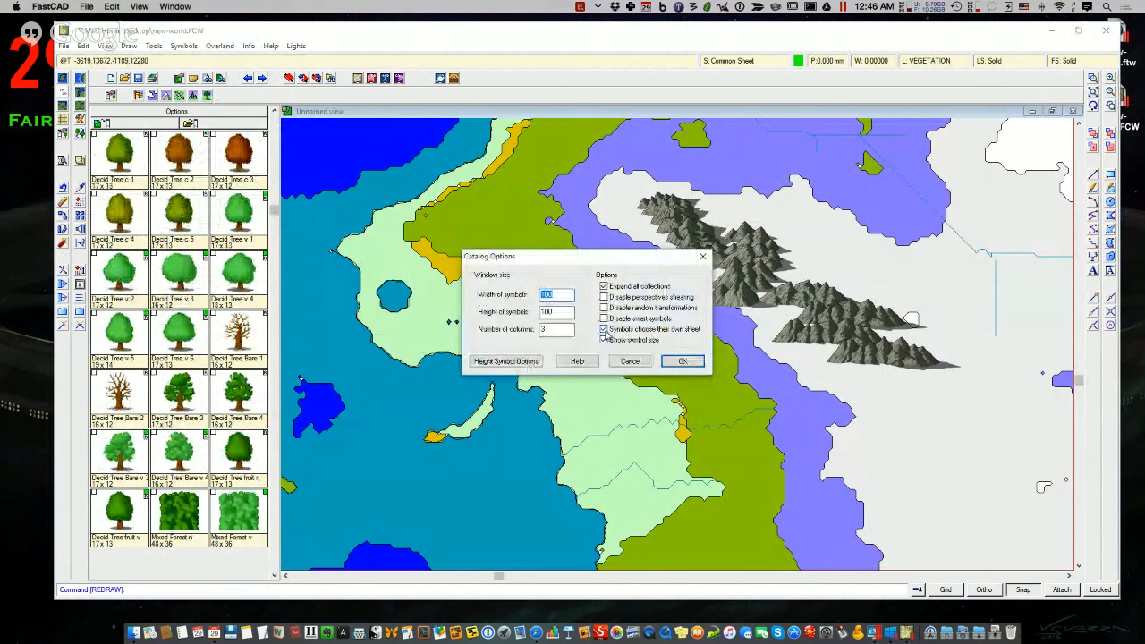
pyautogui.click(682, 361)
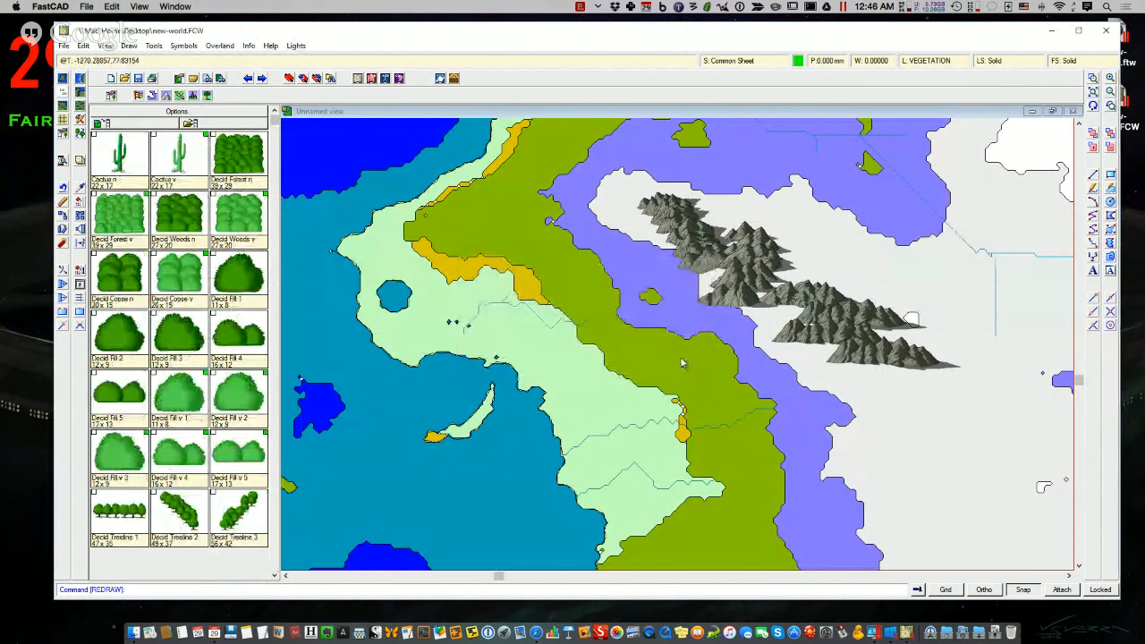
# - Hide the SYMBOLS sheet
pyautogui.click(738, 62)
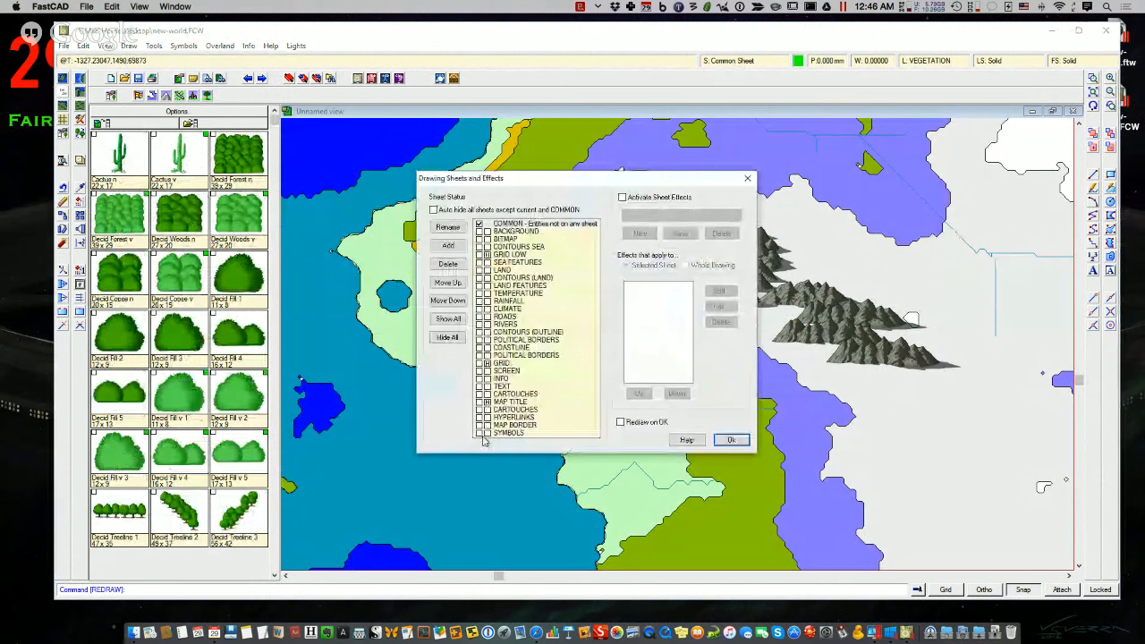
pyautogui.click(731, 439)
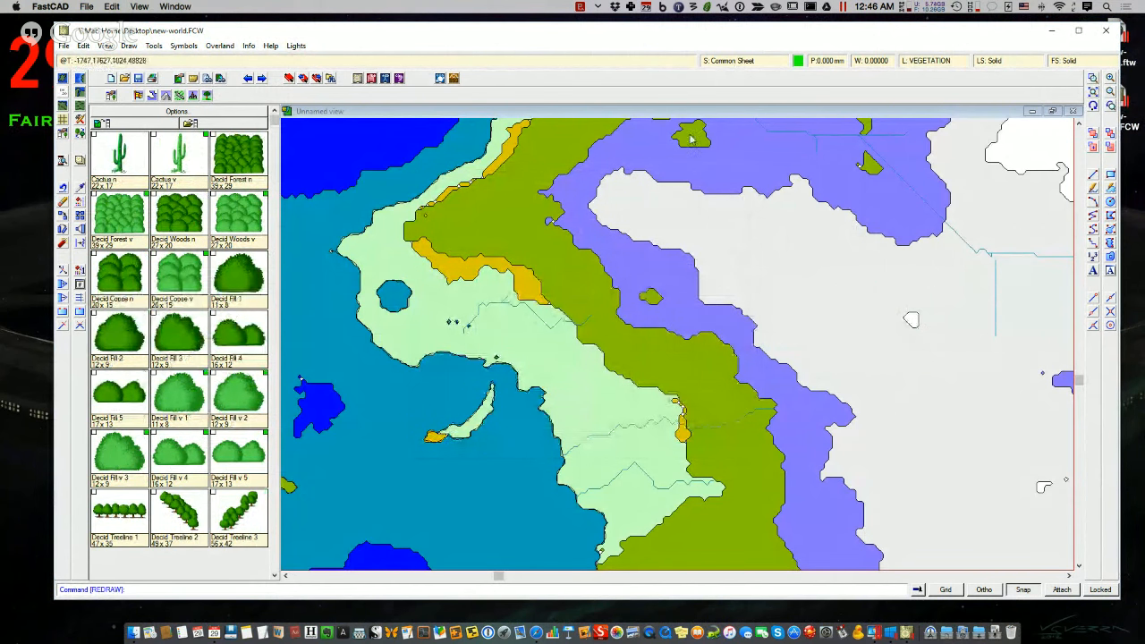
# - Show the SYMBOLS sheet again and add a new current sheet named FORESTS
pyautogui.click(716, 63)
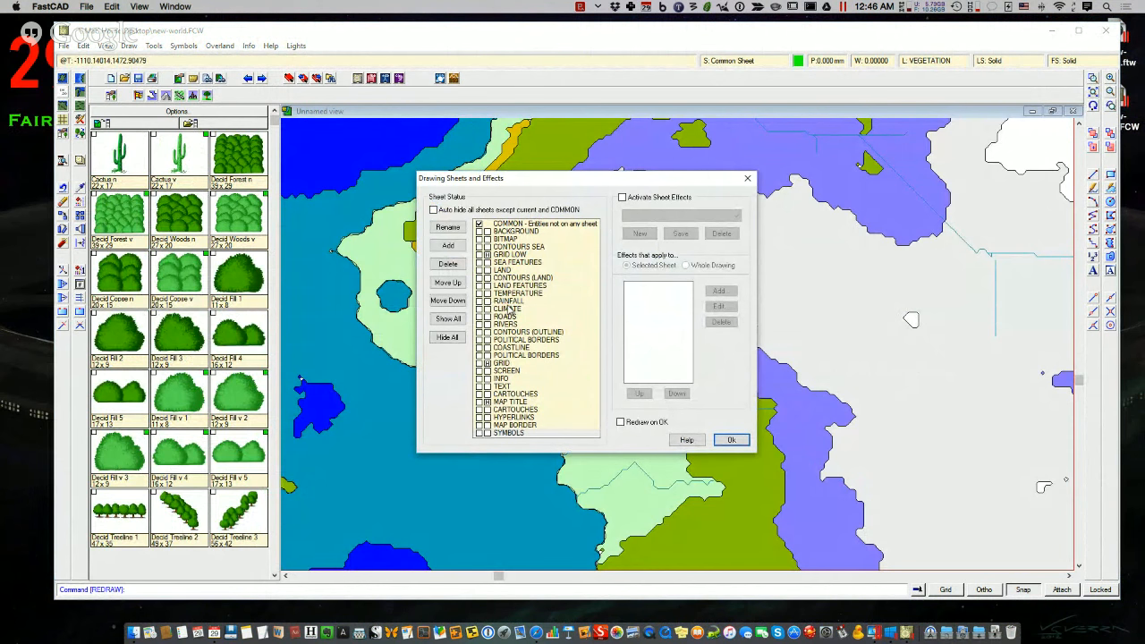
pyautogui.click(443, 248)
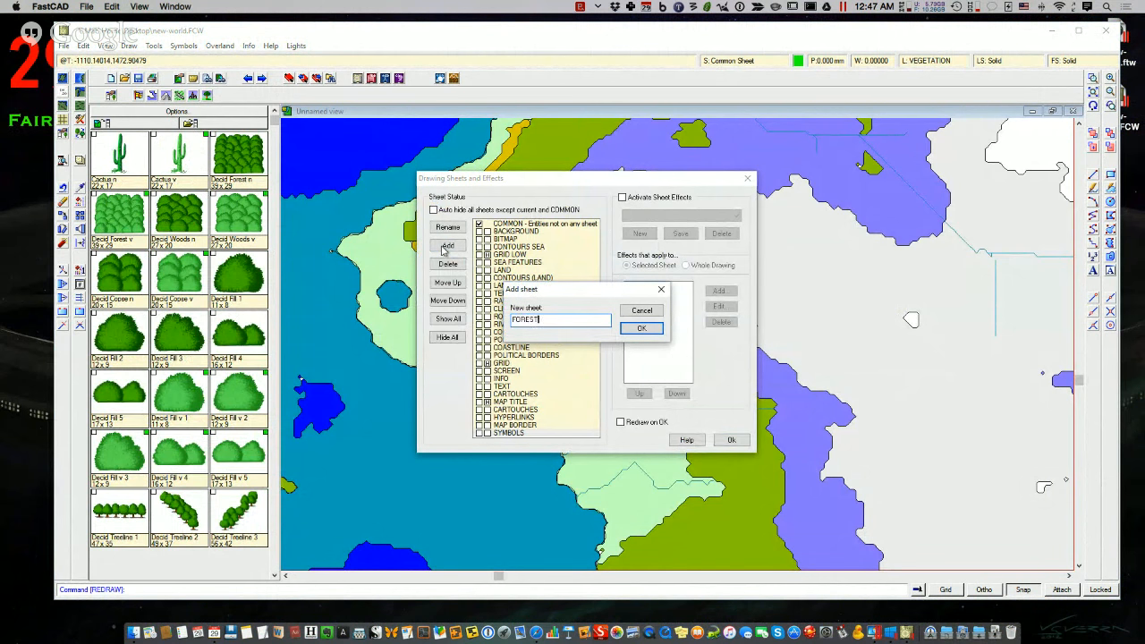
pyautogui.click(638, 329)
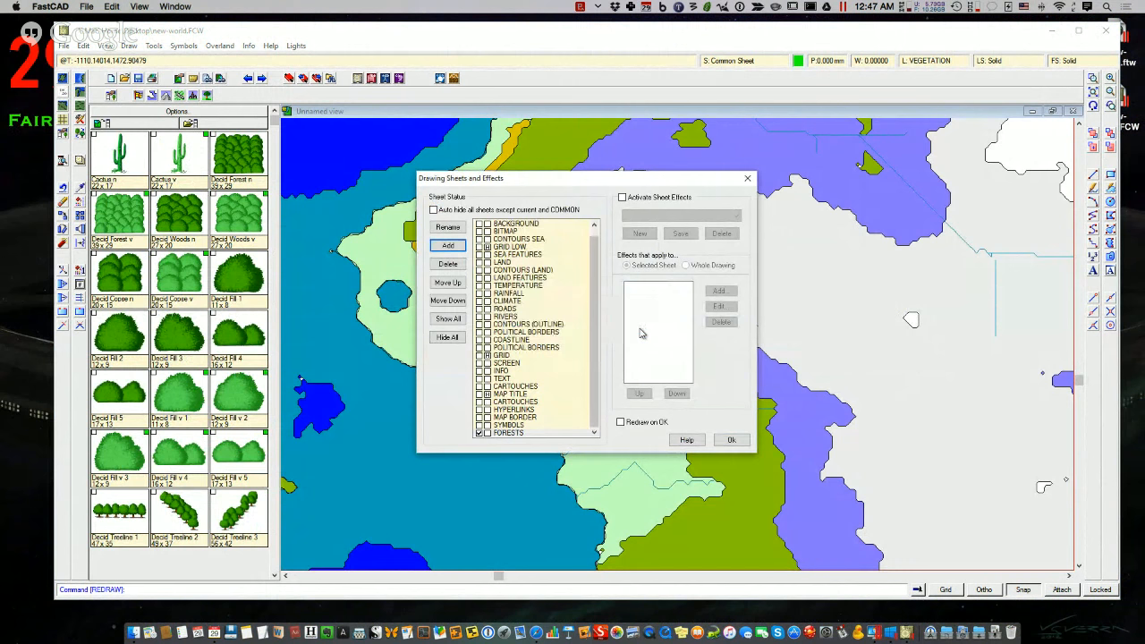
pyautogui.click(730, 440)
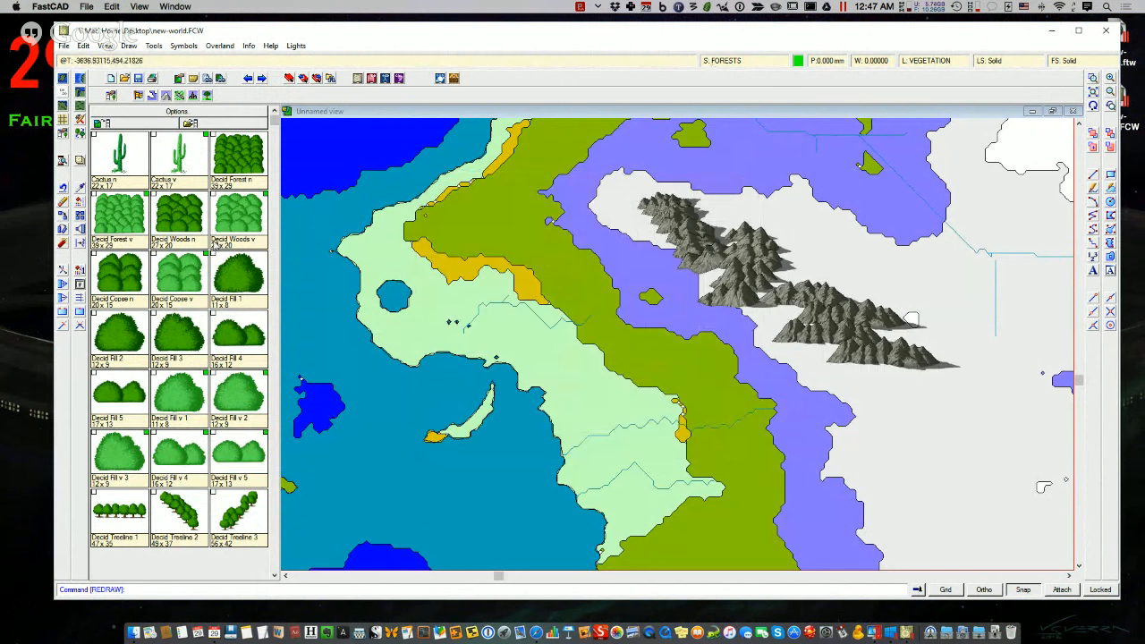
# - Check the catalog options and browse the vegetation catalog down to the pine tree symbols
pyautogui.click(184, 112)
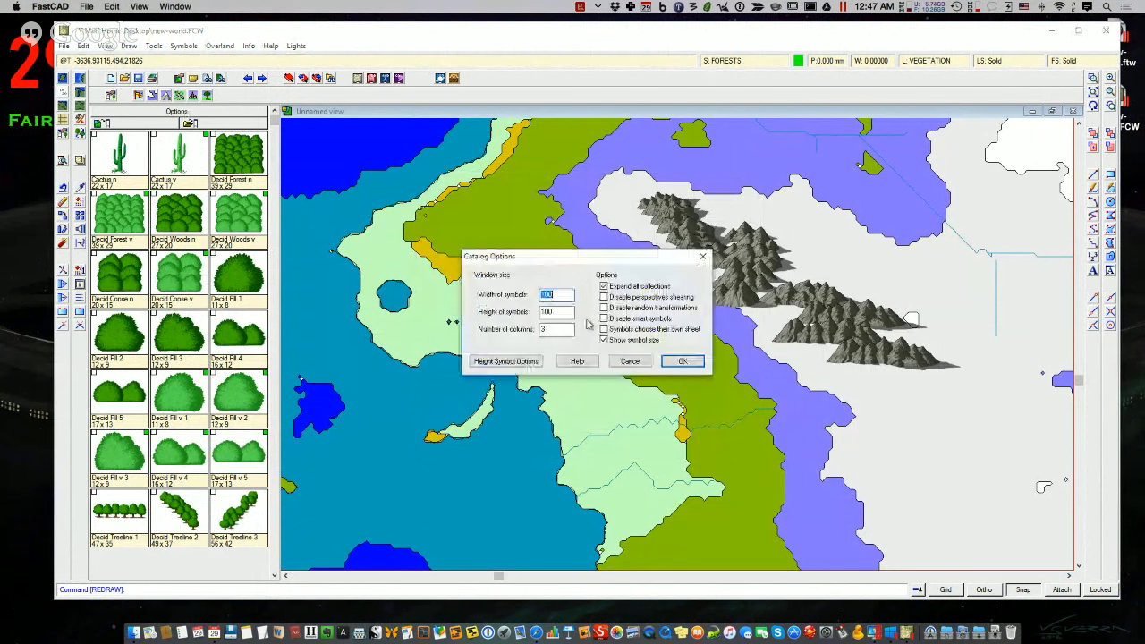
pyautogui.click(702, 257)
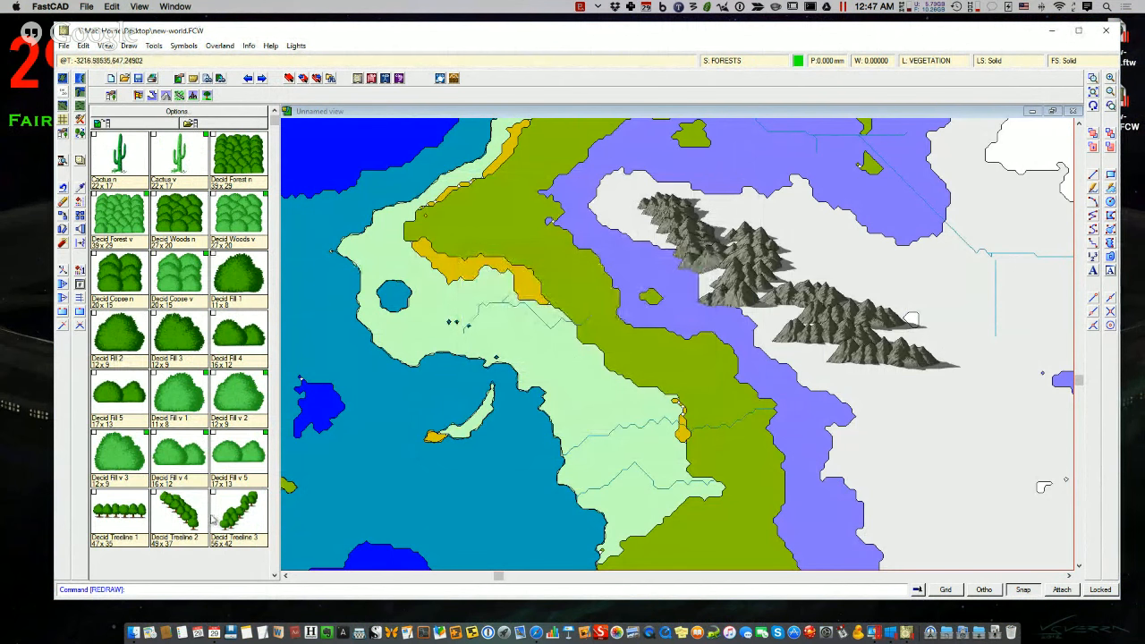
pyautogui.click(274, 576)
pyautogui.click(275, 575)
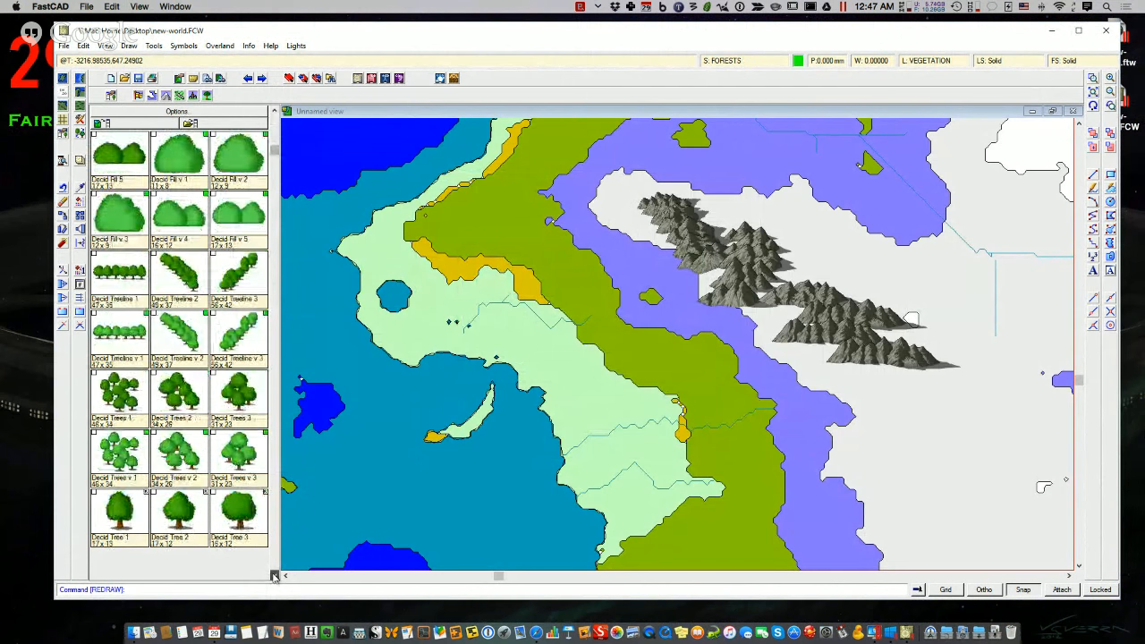
pyautogui.click(275, 576)
pyautogui.click(275, 576)
pyautogui.click(275, 576)
pyautogui.click(274, 576)
pyautogui.click(274, 576)
pyautogui.click(275, 576)
pyautogui.click(274, 576)
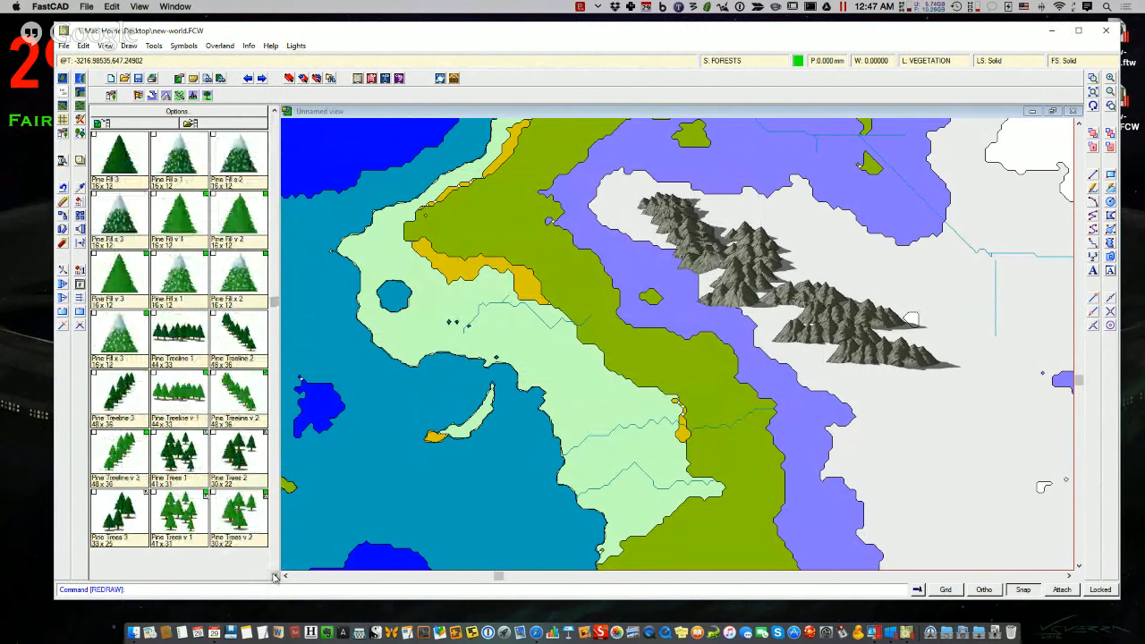
pyautogui.click(274, 576)
pyautogui.click(274, 576)
pyautogui.click(275, 576)
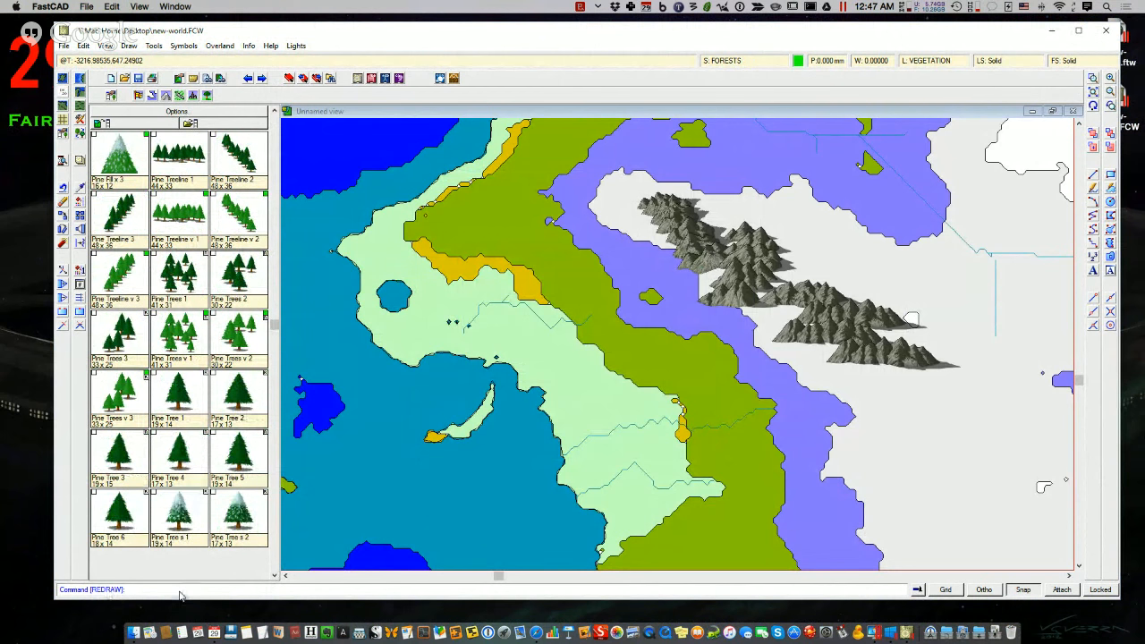
# - Switch to Safari and examine the ProFantasy store's add-ons, symbol sets, and Source Maps and Tome products, including Tome of Ultimate Mapping v3
pyautogui.rightClick(537, 629)
pyautogui.click(608, 488)
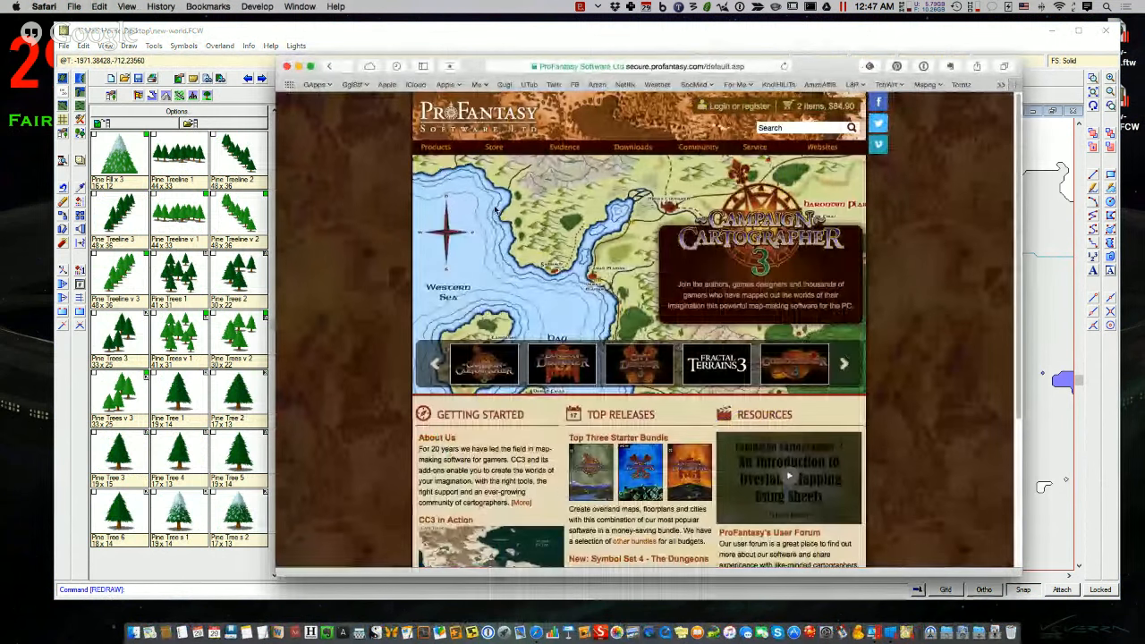
pyautogui.click(497, 150)
pyautogui.scroll(-10, 378, 358)
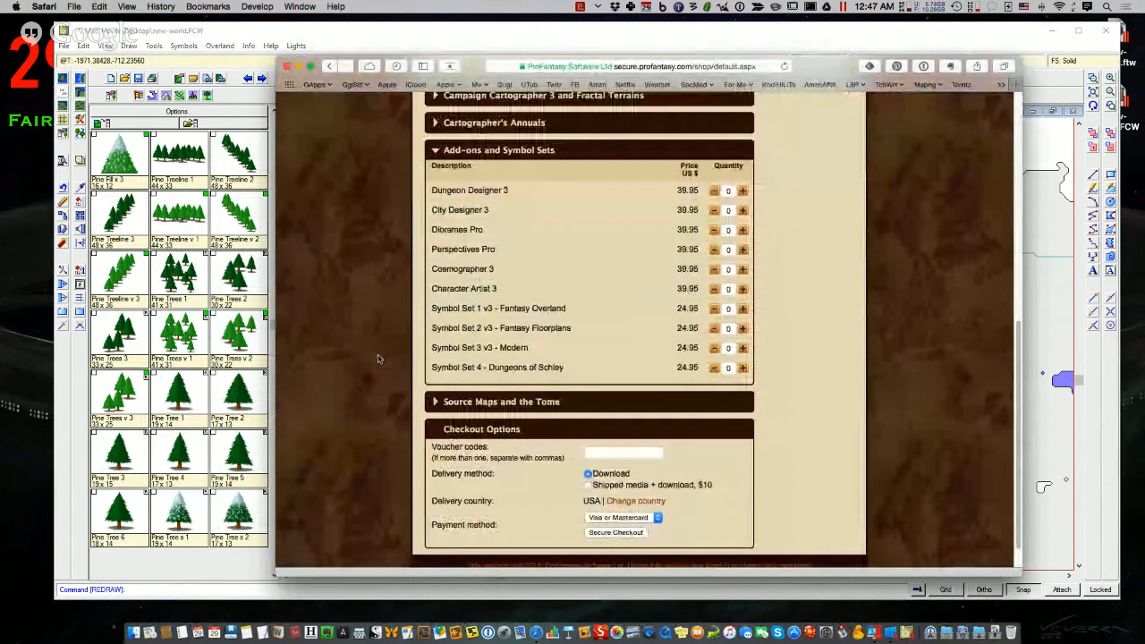
pyautogui.click(431, 369)
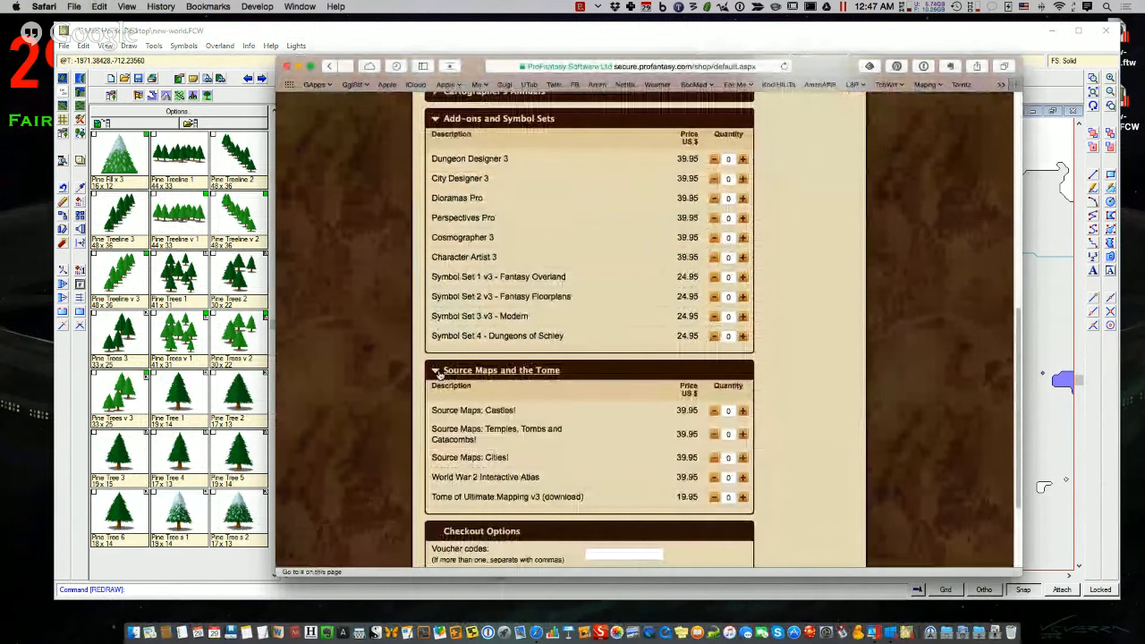
pyautogui.moveTo(433, 496); pyautogui.dragTo(609, 496)
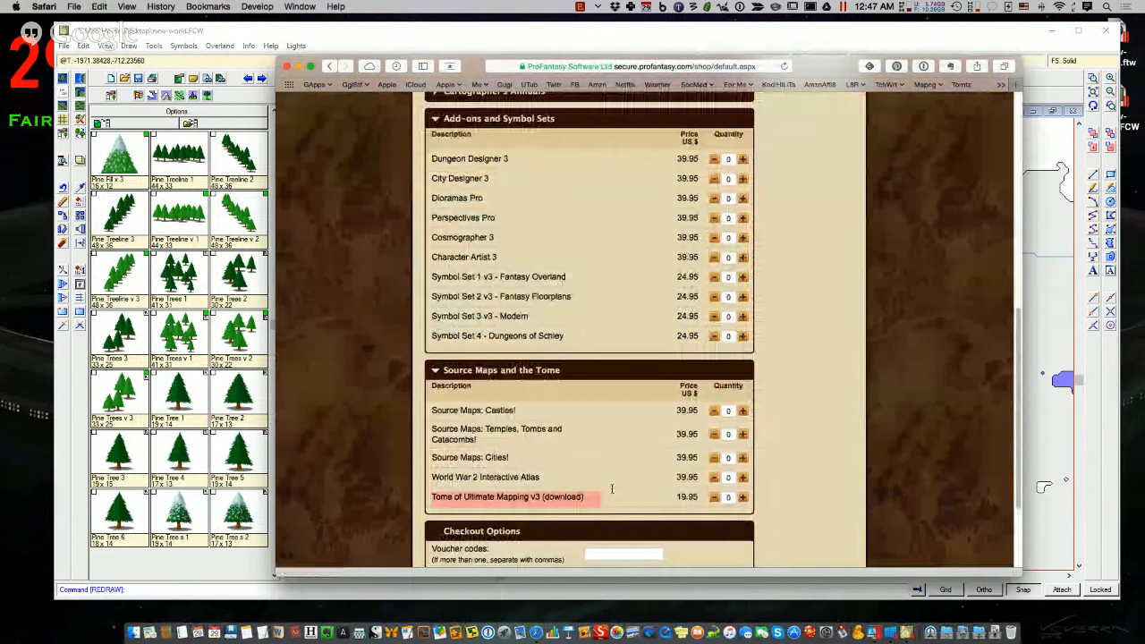
pyautogui.click(380, 500)
pyautogui.scroll(10, 380, 501)
pyautogui.scroll(-6, 379, 500)
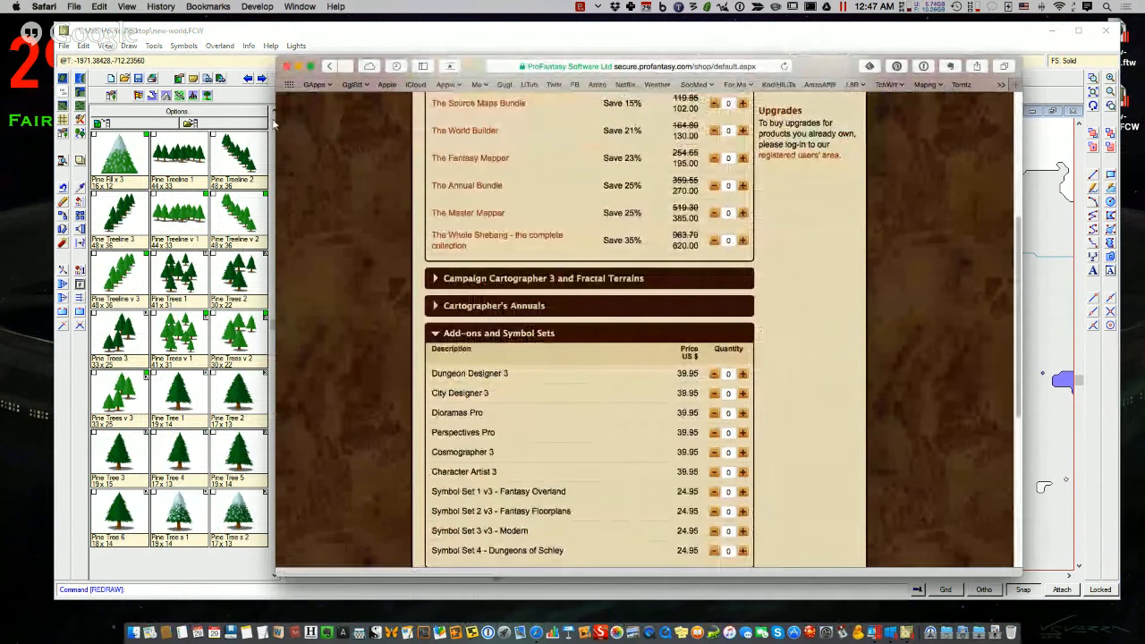
pyautogui.click(298, 68)
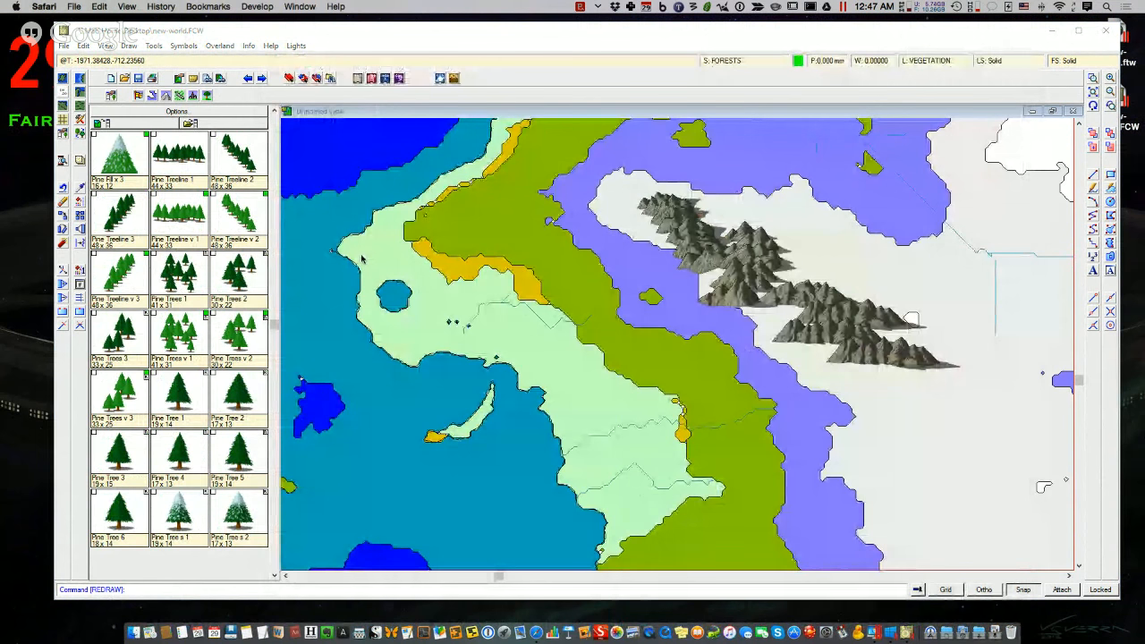
# - Return to Campaign Cartographer and place overlapping Pine Trees 1 symbols along the western and northern flanks of the mountain chain's northwestern end
pyautogui.click(182, 276)
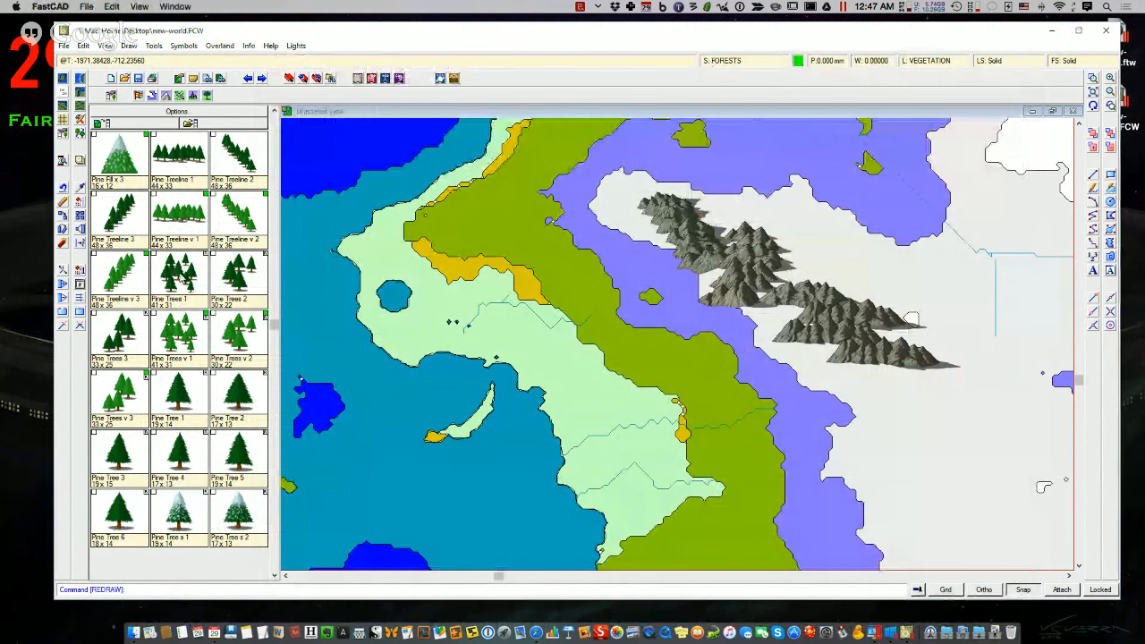
pyautogui.click(183, 276)
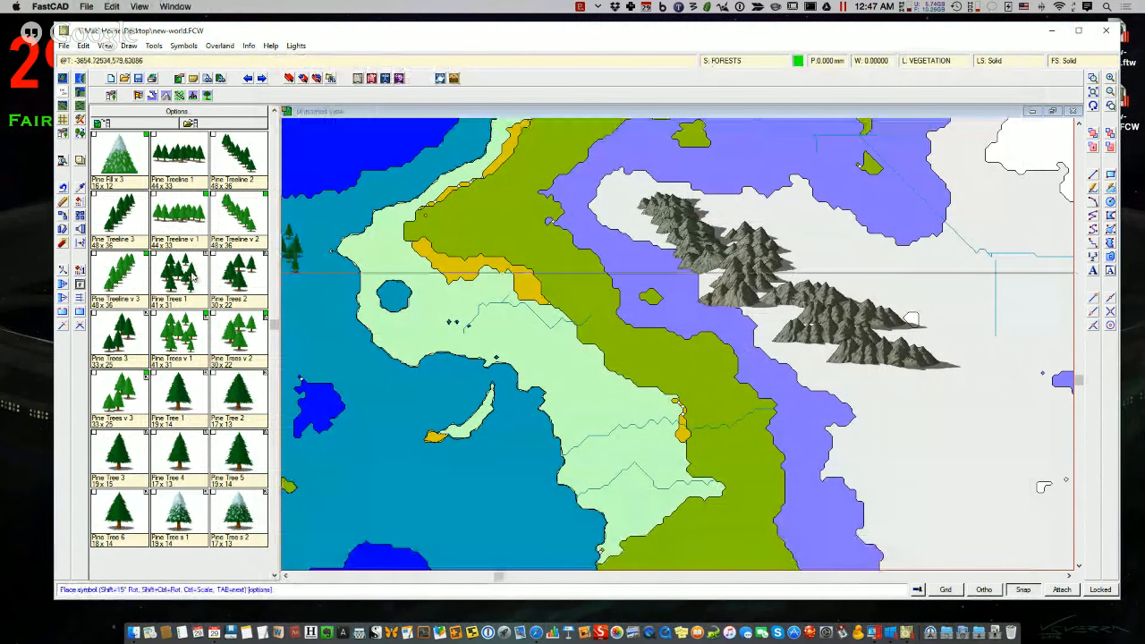
pyautogui.click(643, 265)
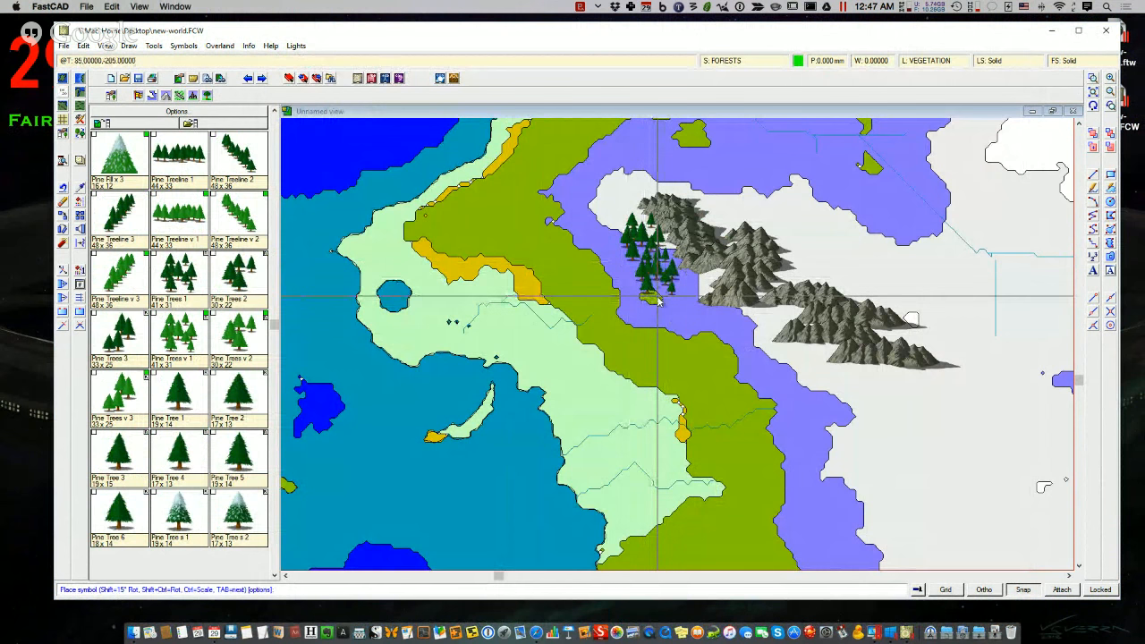
pyautogui.click(622, 206)
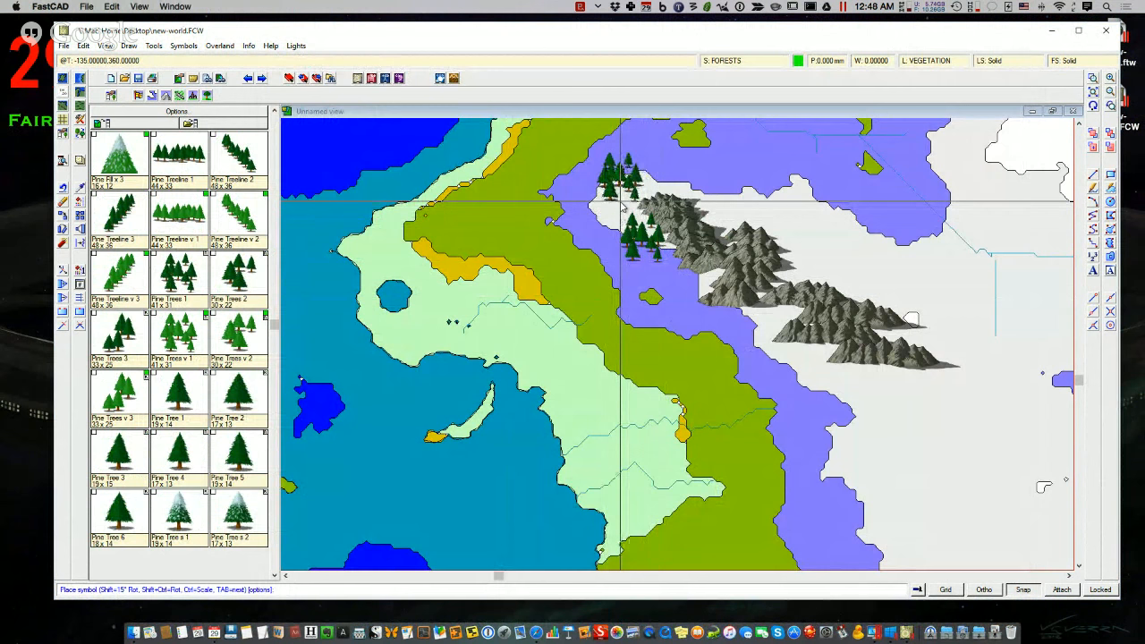
pyautogui.click(605, 245)
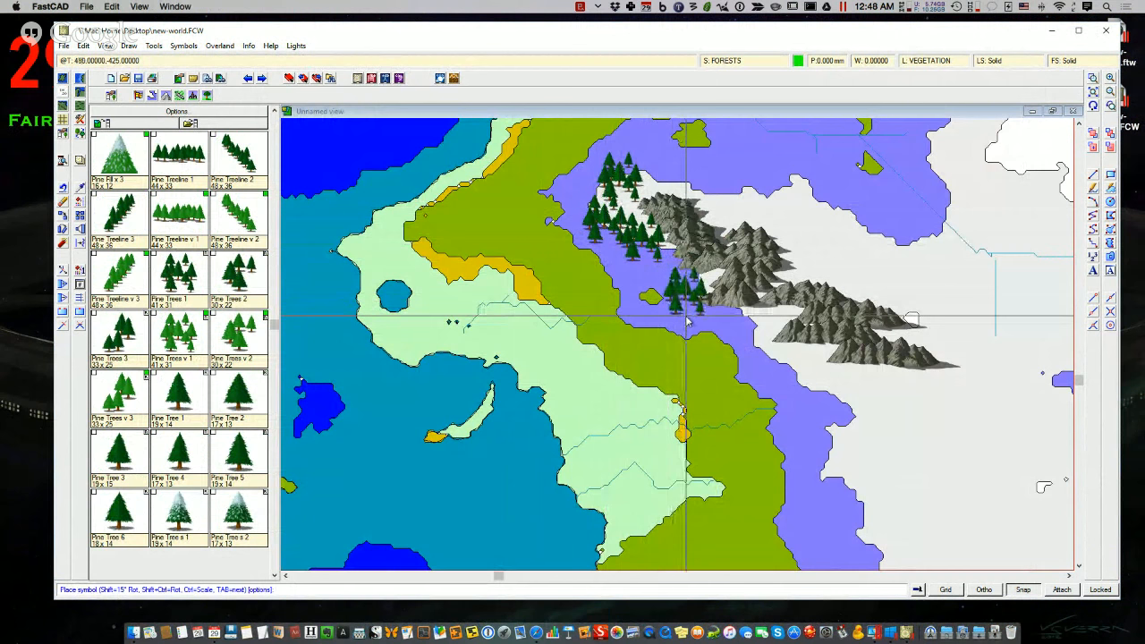
pyautogui.click(686, 317)
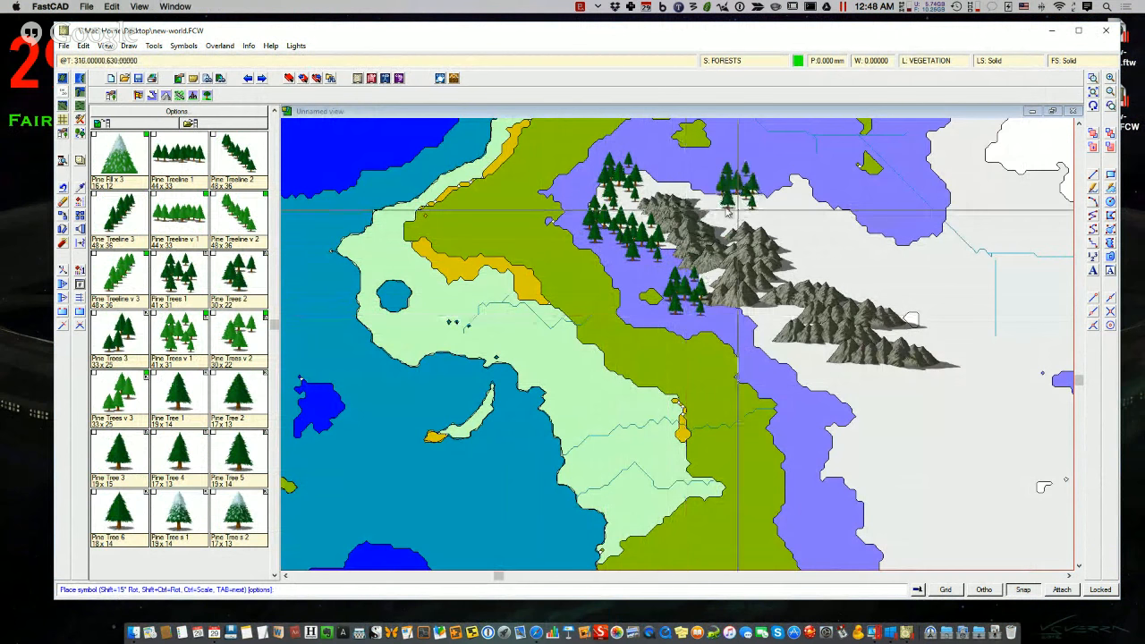
pyautogui.click(671, 187)
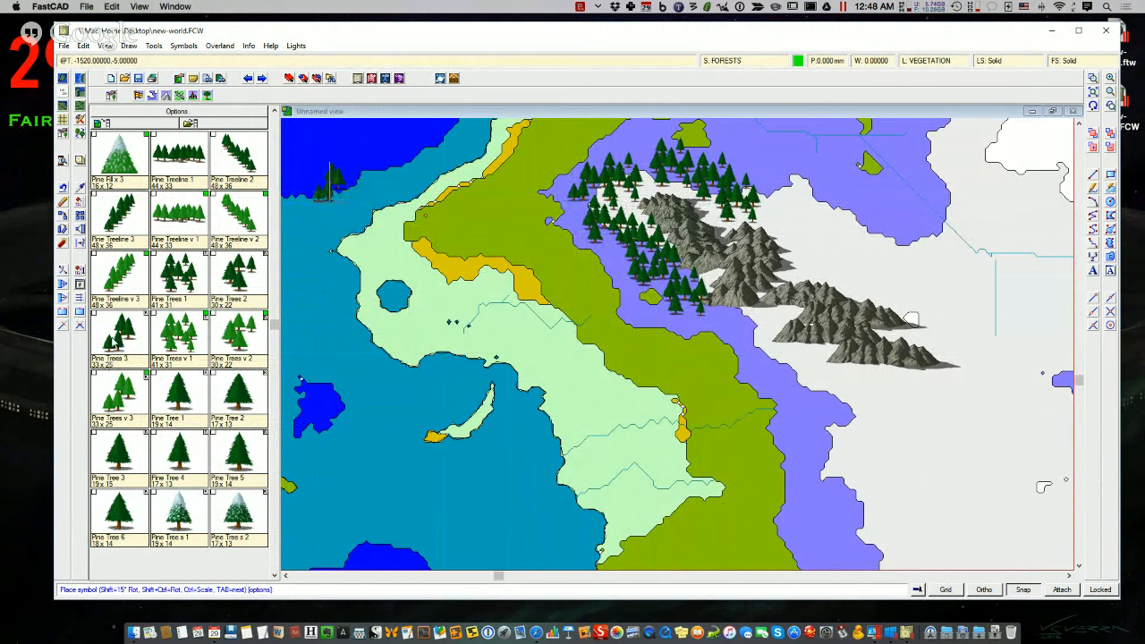
# - Extend the pine forest along both flanks of the mountain chain's northwestern end with Pine Trees 2 clusters and single Pine Tree 1 symbols
pyautogui.click(235, 271)
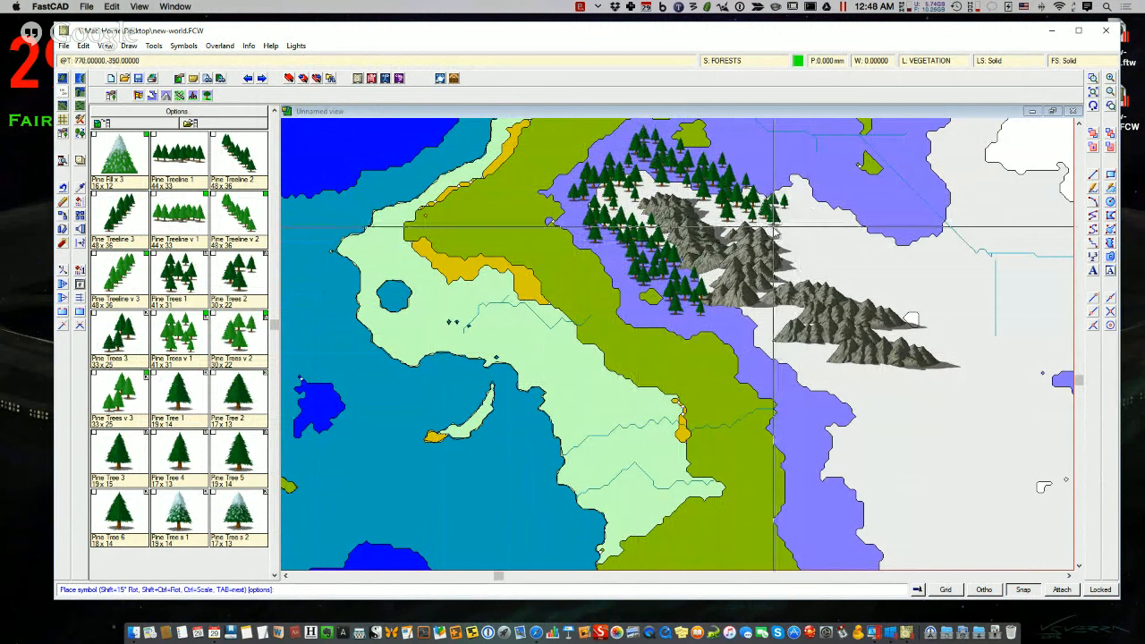
pyautogui.click(772, 341)
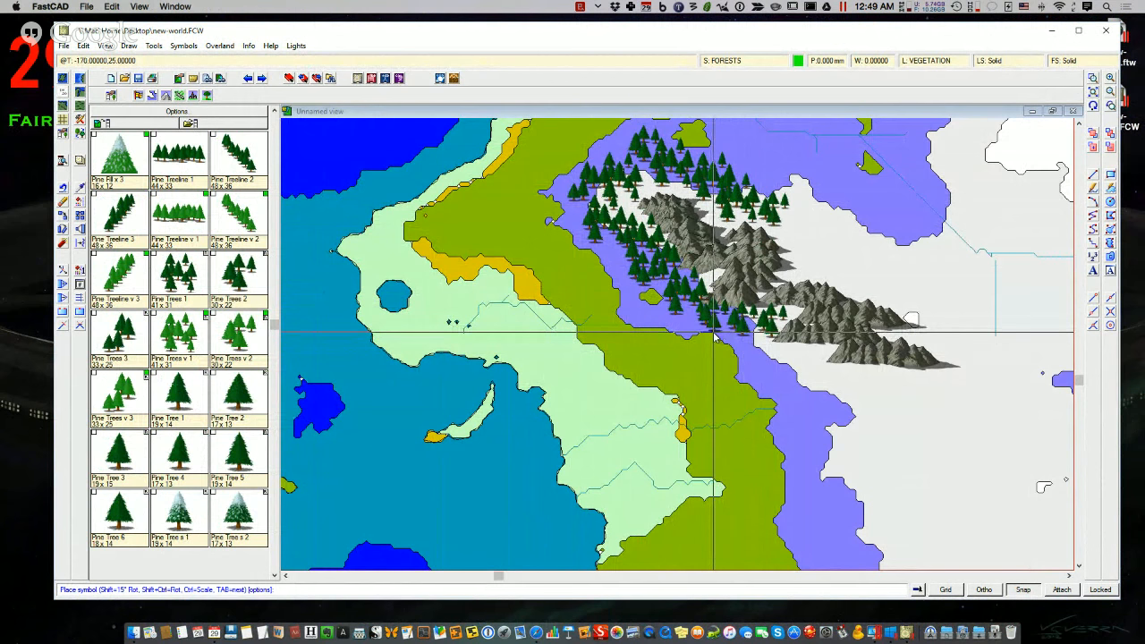
pyautogui.click(182, 410)
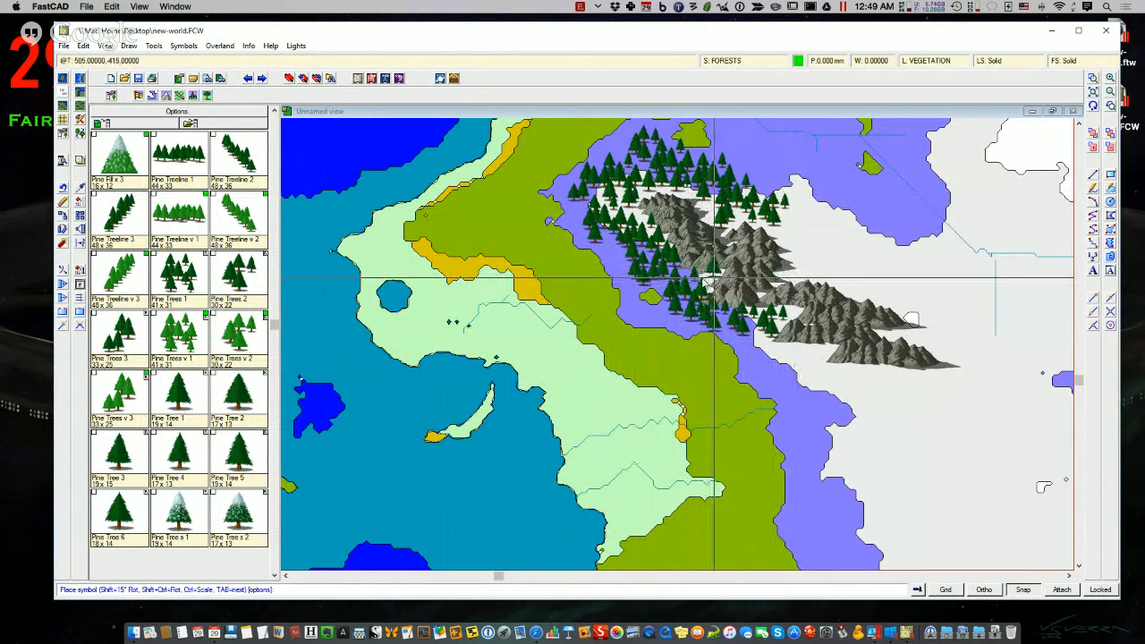
pyautogui.press('Escape')
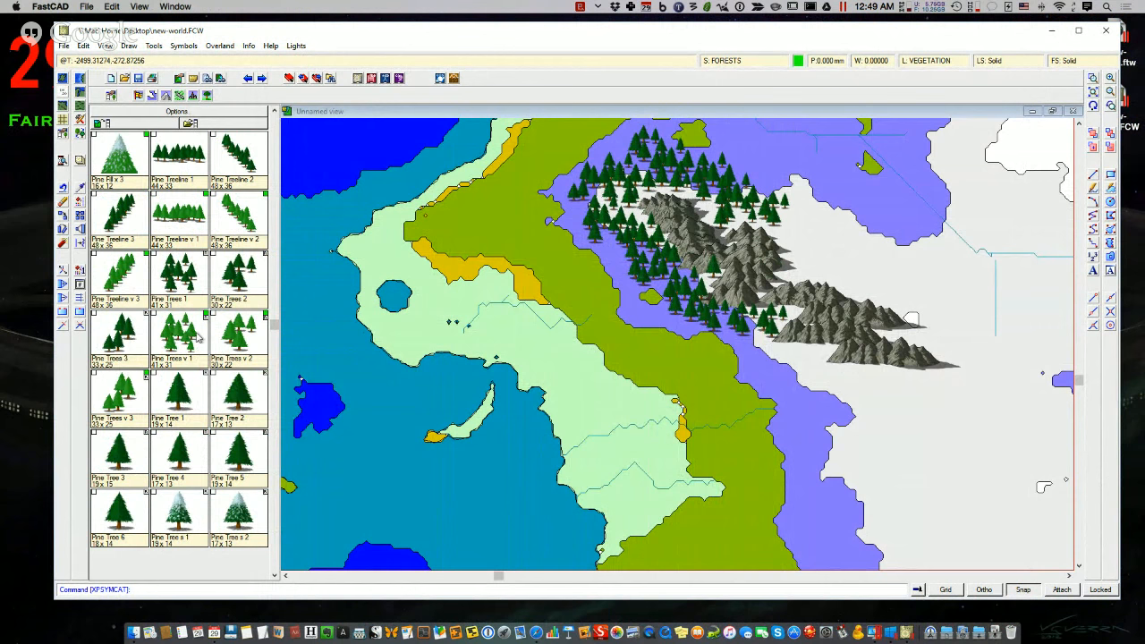
# - Set the current color to dark purple (228) and place a Pine Trees v 1 cluster just east of the mountain chain's northwestern end
pyautogui.click(799, 62)
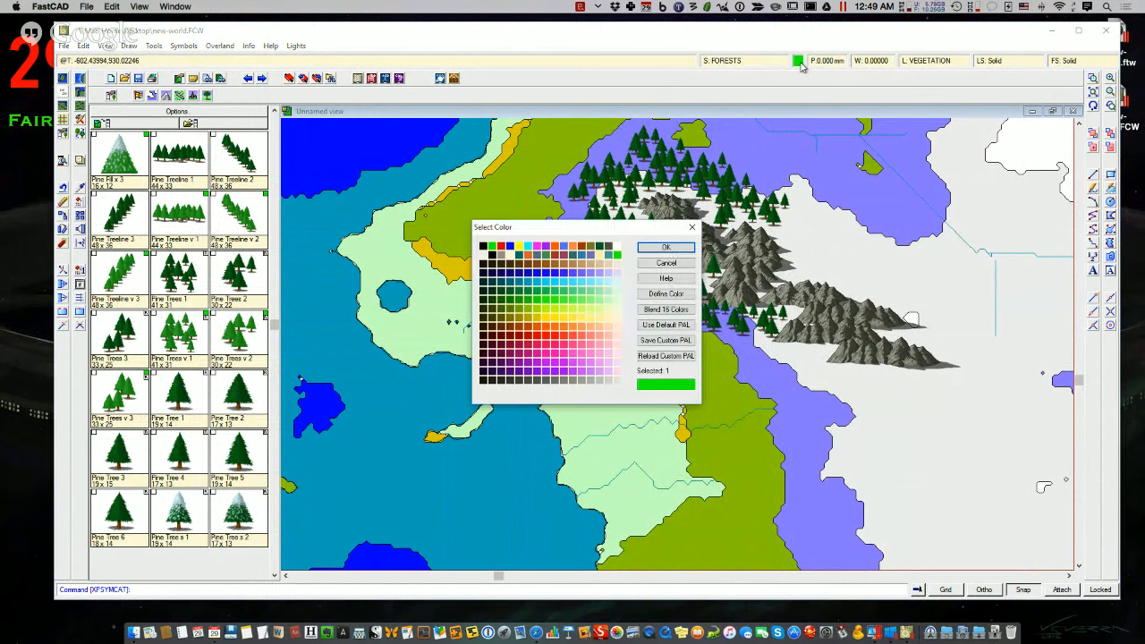
pyautogui.click(519, 377)
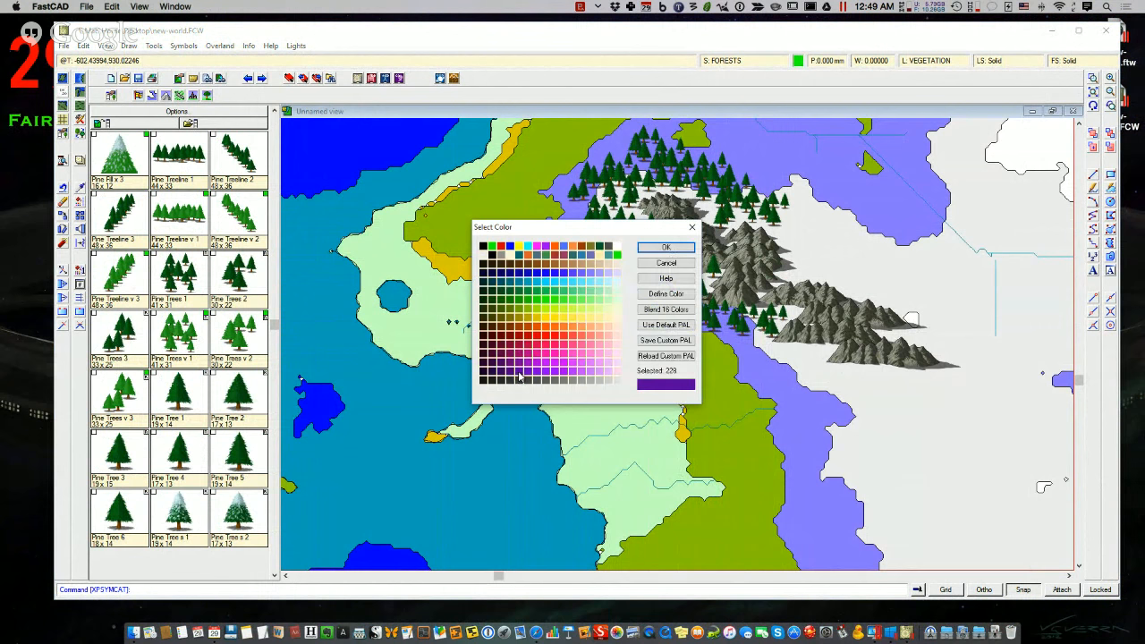
pyautogui.click(665, 248)
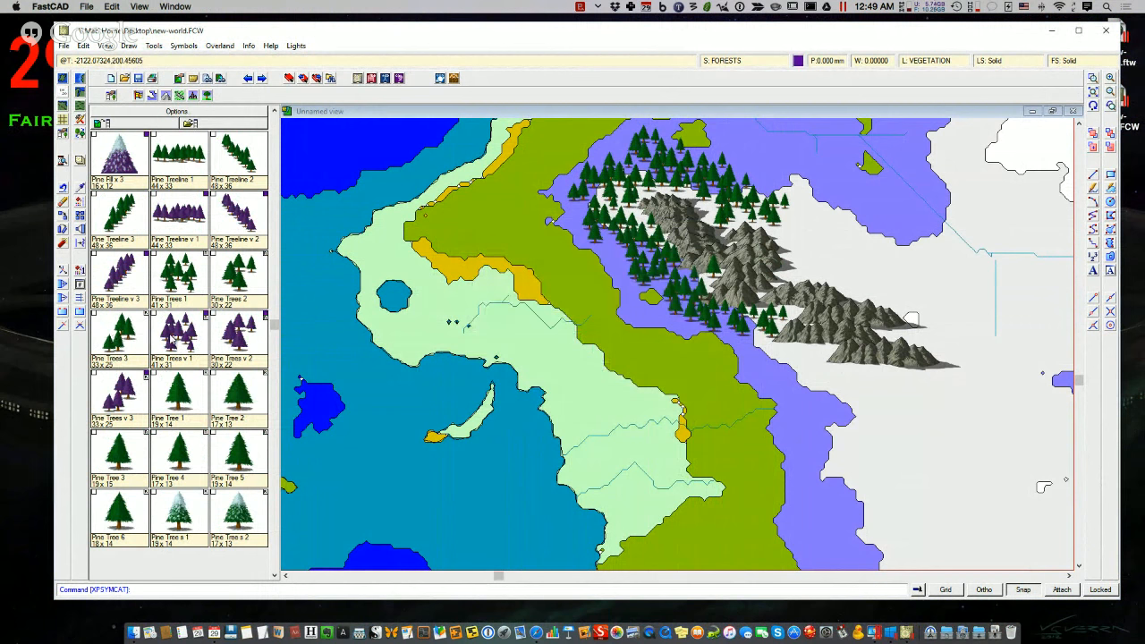
pyautogui.click(170, 342)
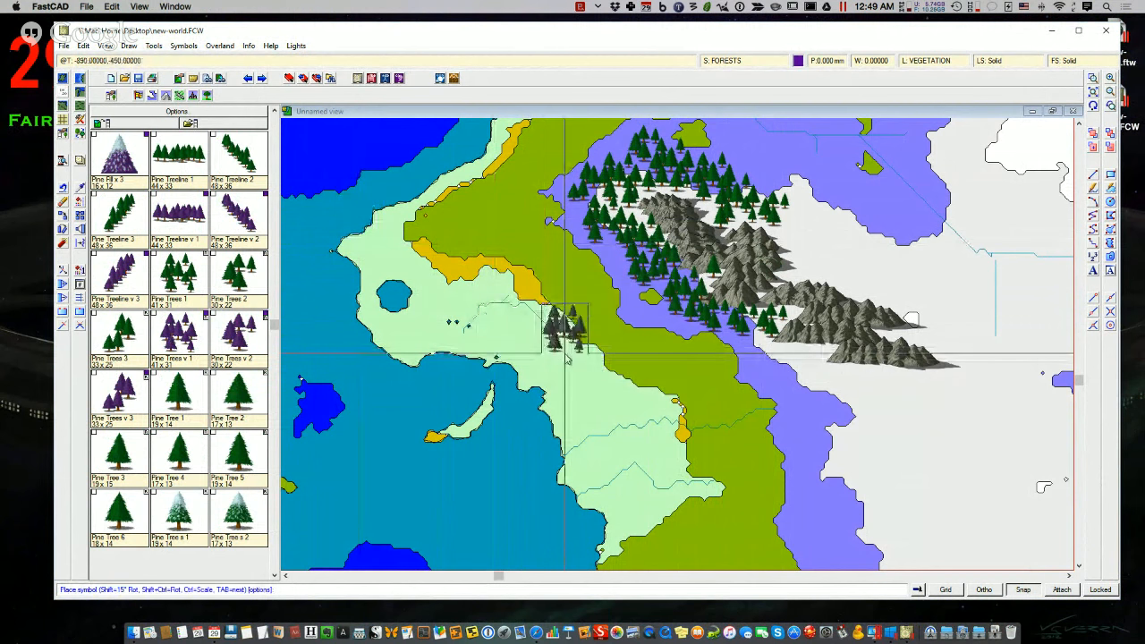
pyautogui.click(824, 264)
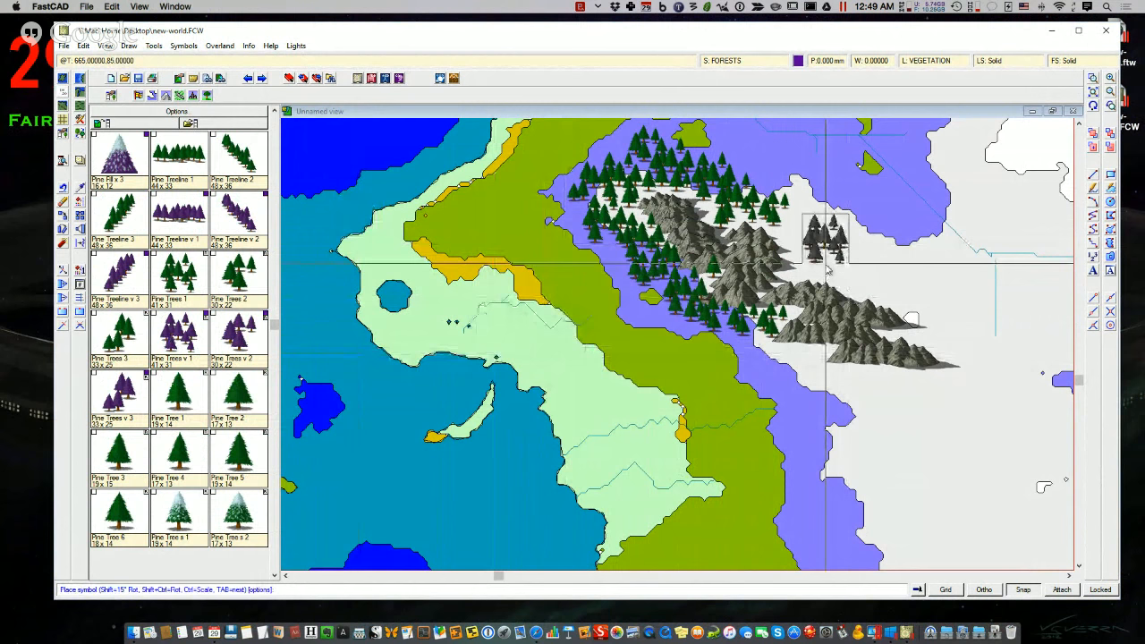
pyautogui.click(874, 284)
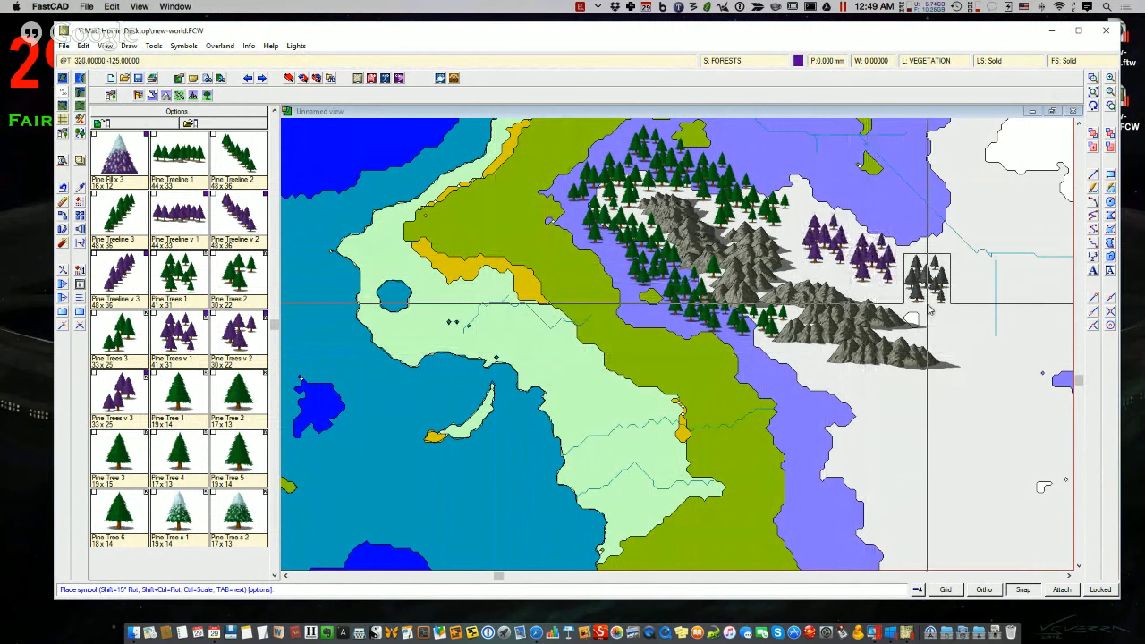
pyautogui.click(929, 307)
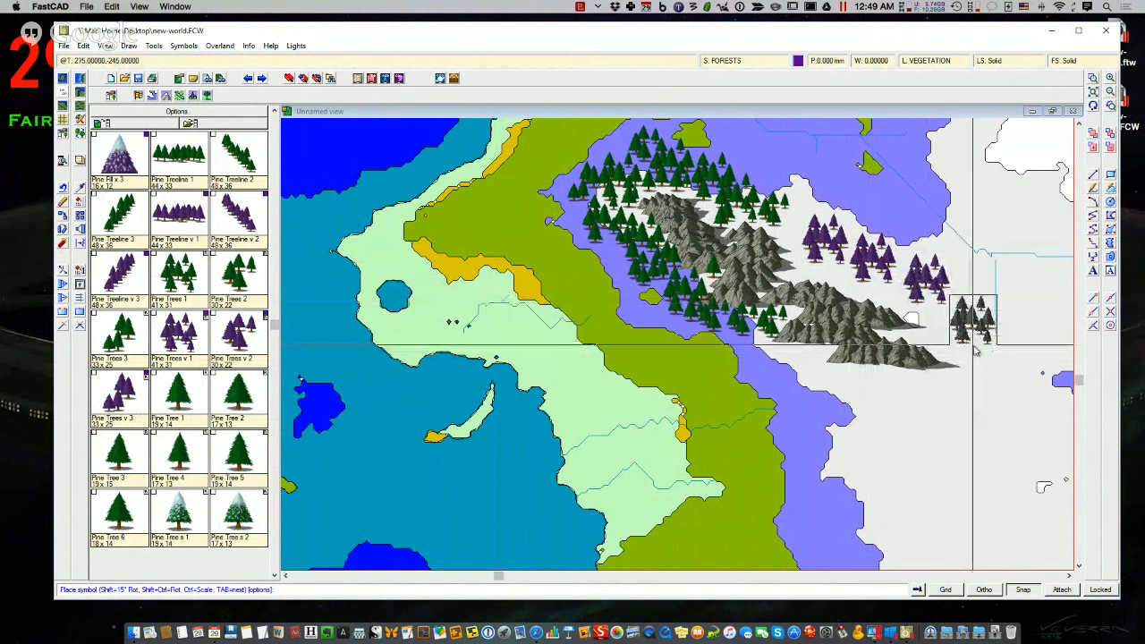
pyautogui.press('Escape')
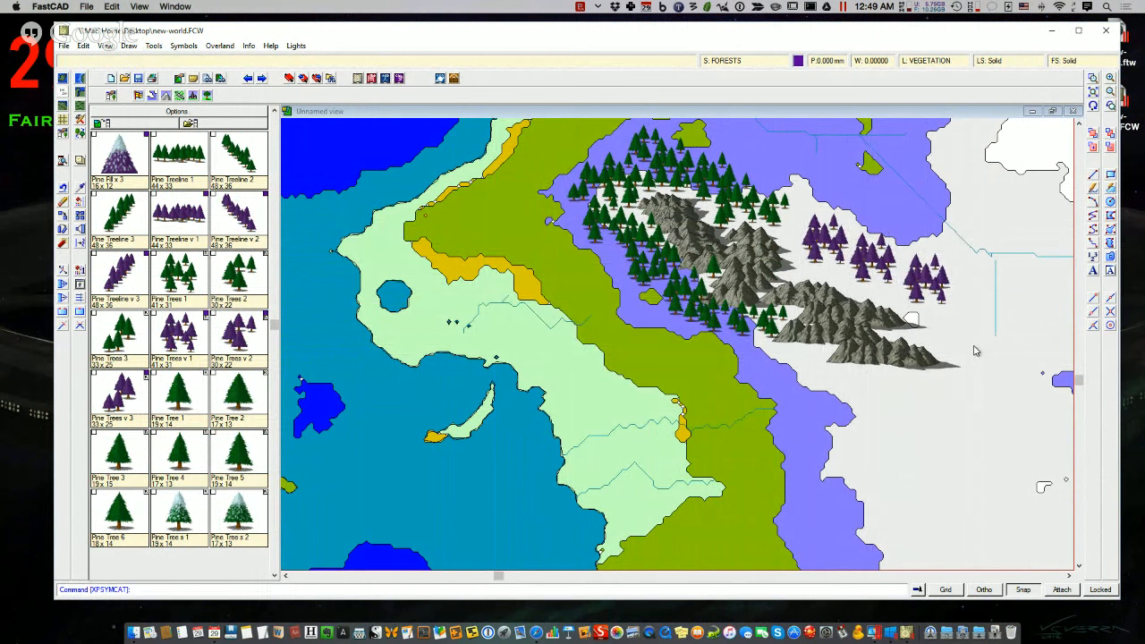
pyautogui.hotkey('ctrl', 'z')
pyautogui.hotkey('ctrl', 'z')
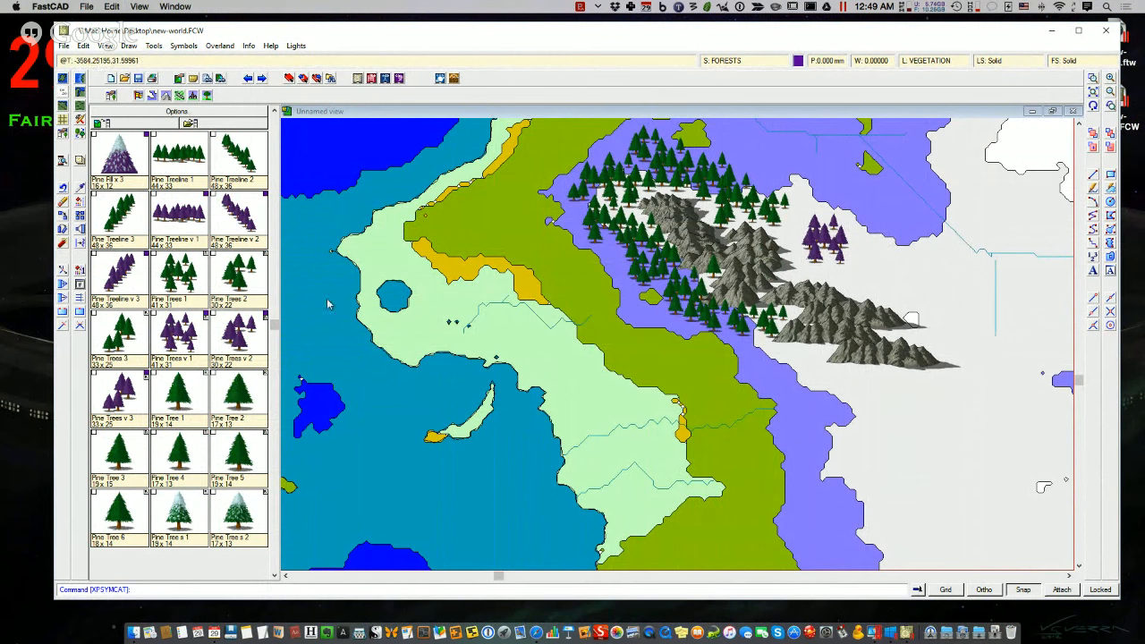
# - Place Pine Trees v 2 clusters beside and below the purple pines east of the mountains to thicken that forest
pyautogui.click(251, 322)
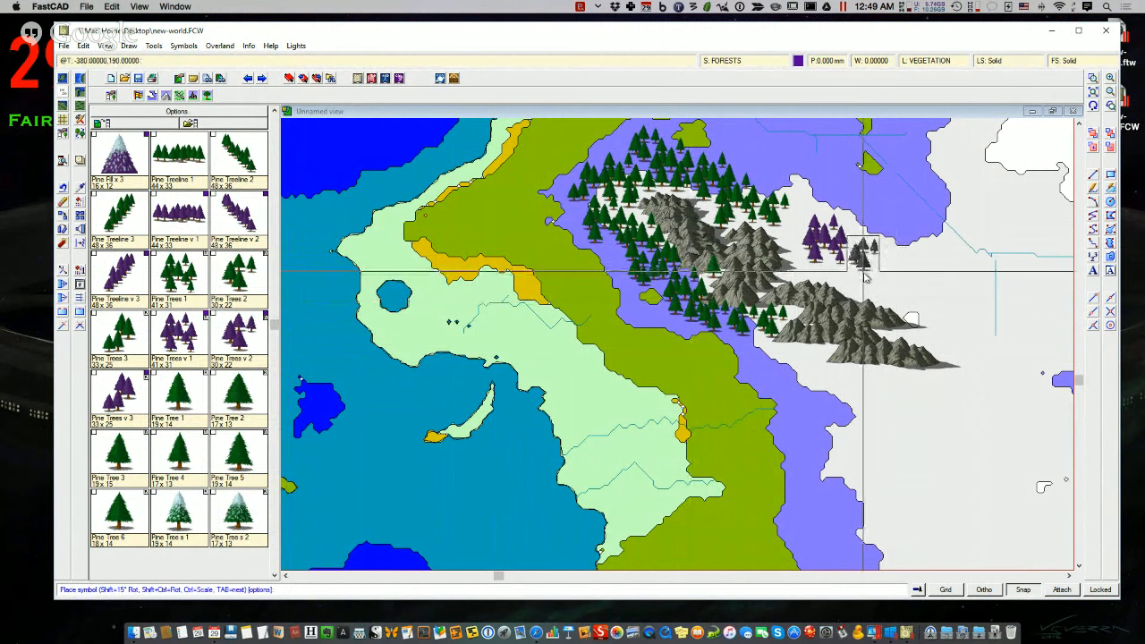
pyautogui.click(818, 281)
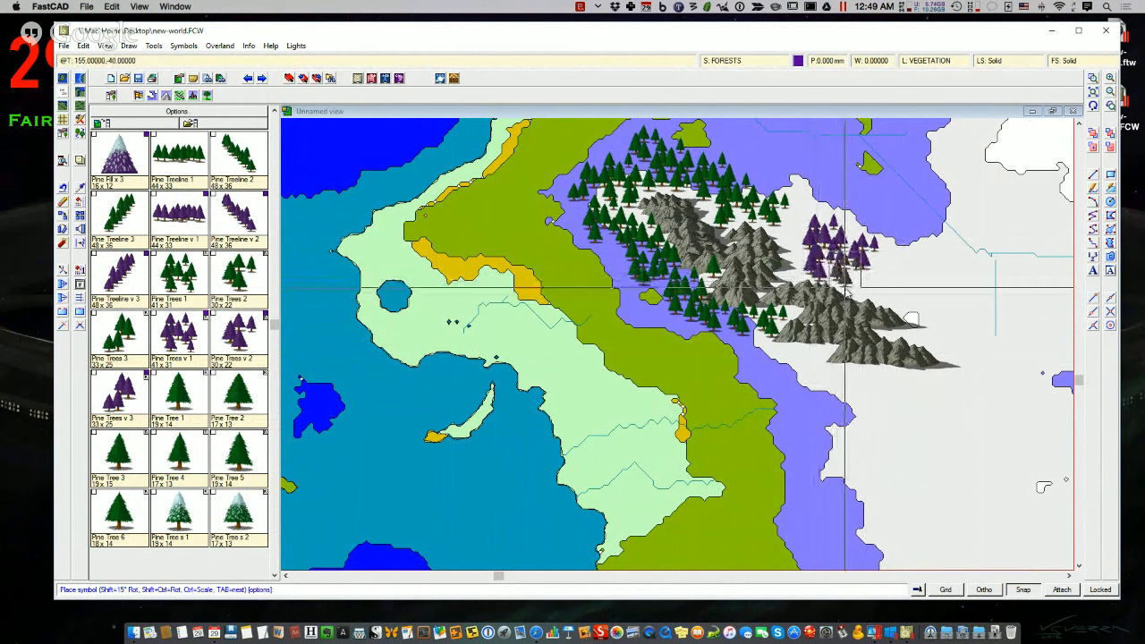
pyautogui.press('Escape')
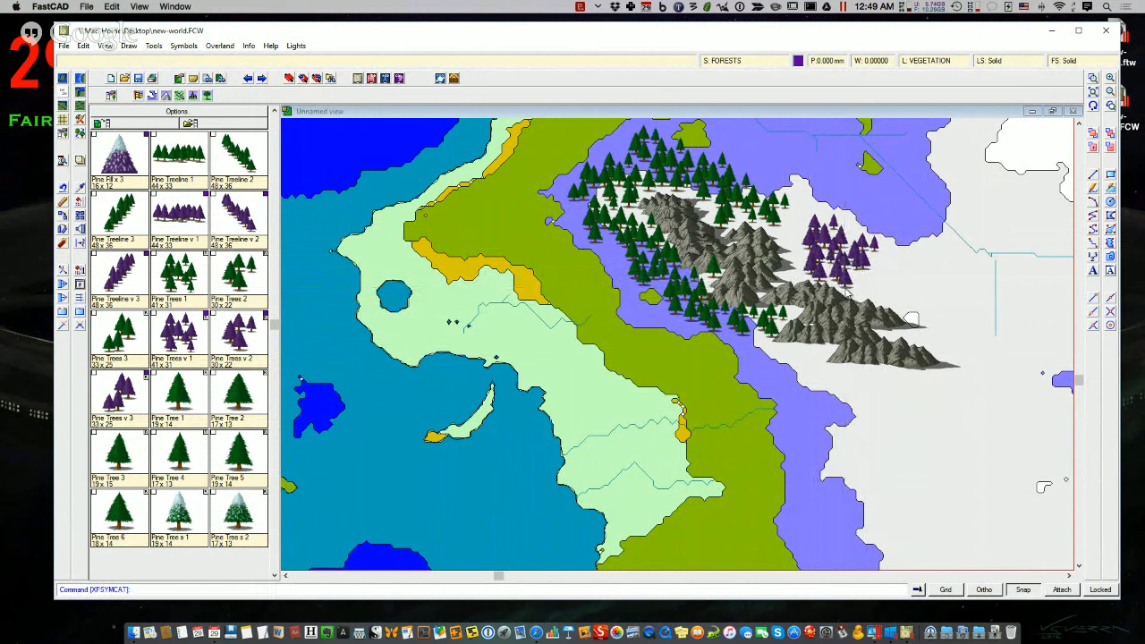
# - Load the CC3 Filled Structures symbol catalog and add a new current sheet named CITIES
pyautogui.click(192, 97)
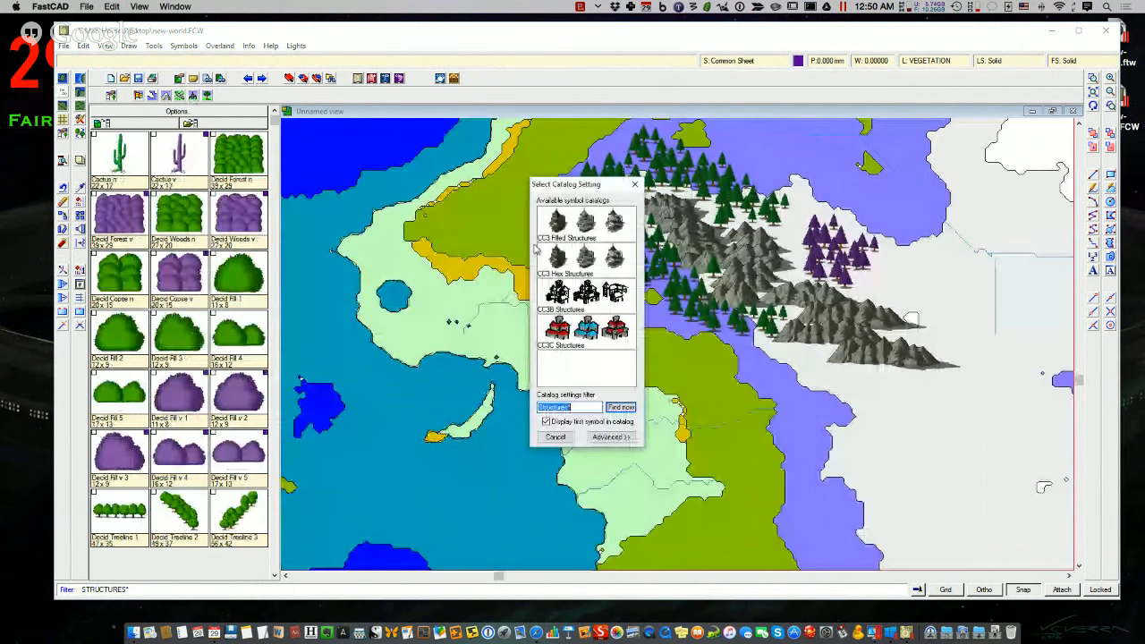
pyautogui.click(586, 233)
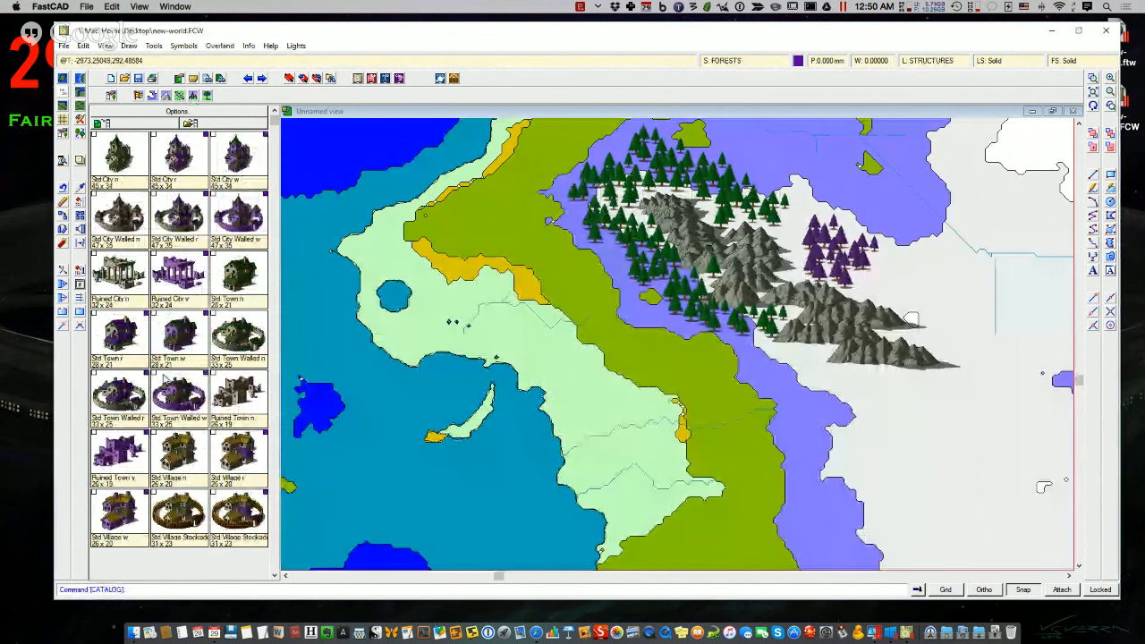
pyautogui.click(729, 61)
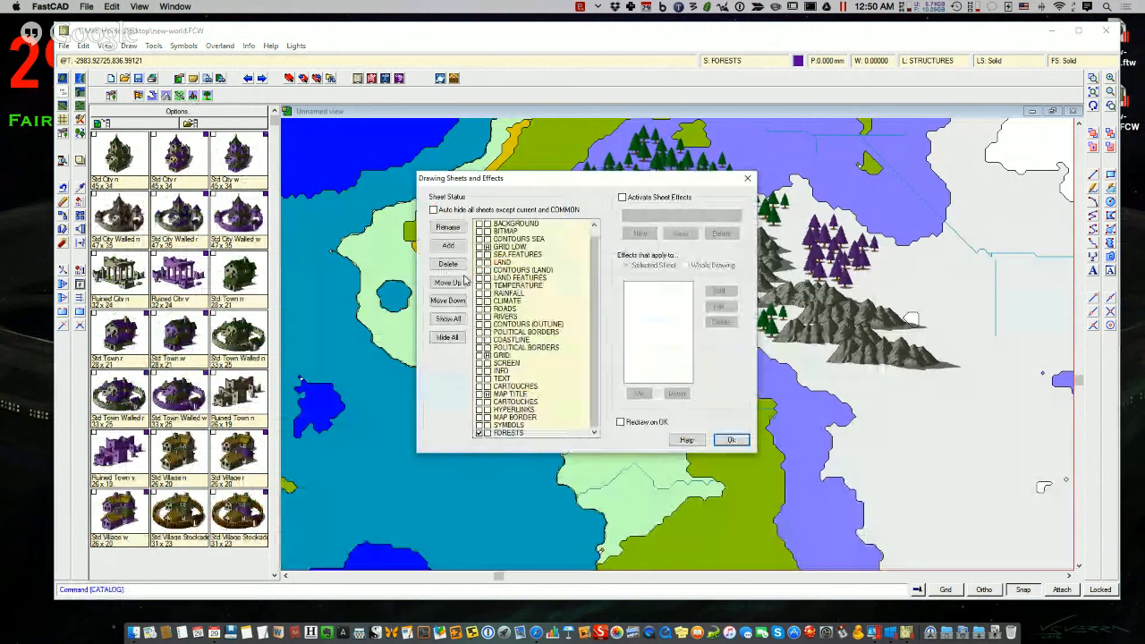
pyautogui.click(449, 244)
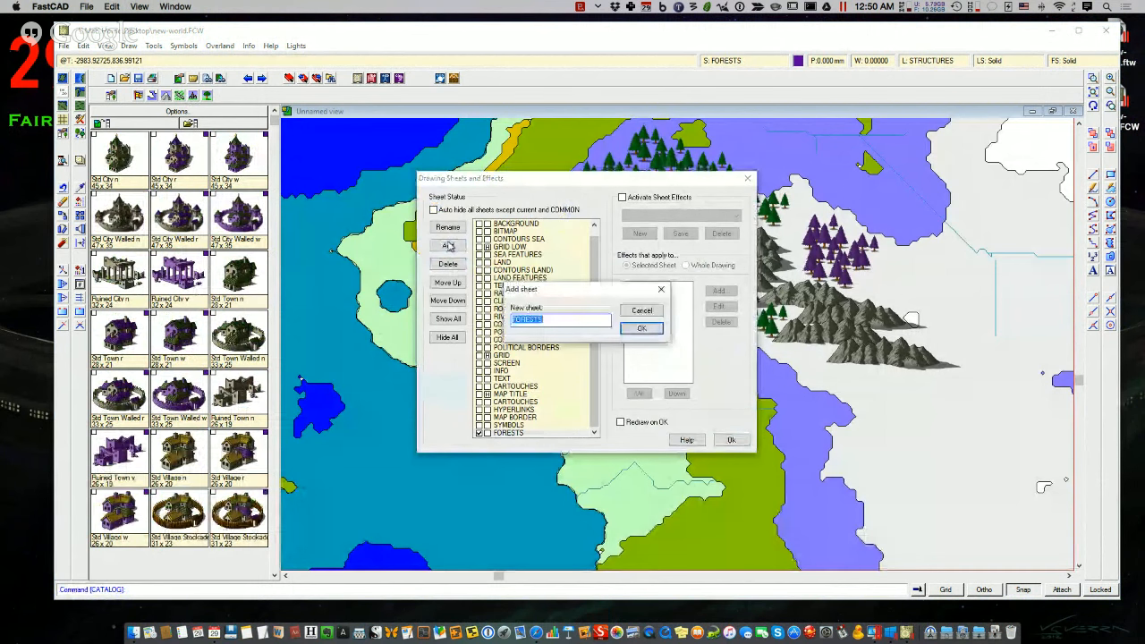
pyautogui.write('CITIES')
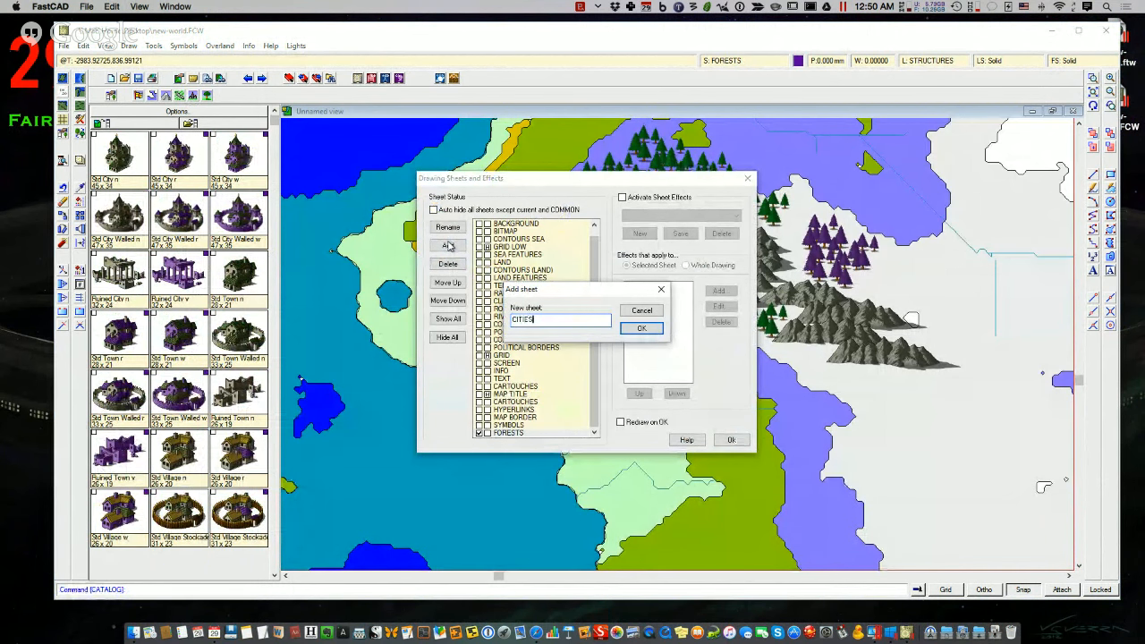
pyautogui.click(640, 328)
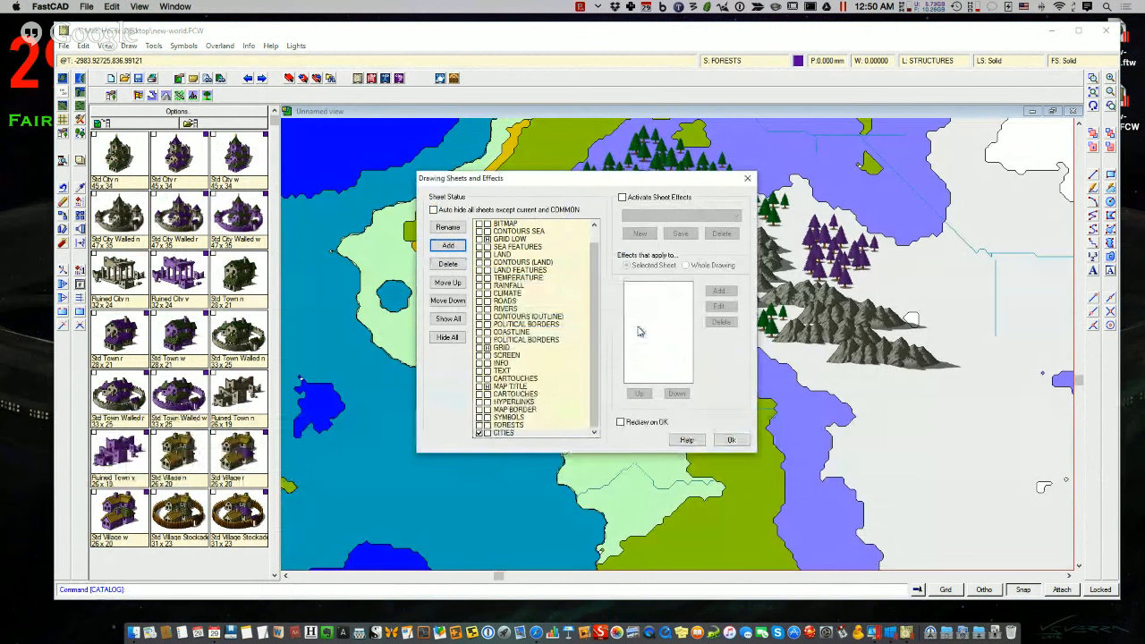
pyautogui.click(731, 439)
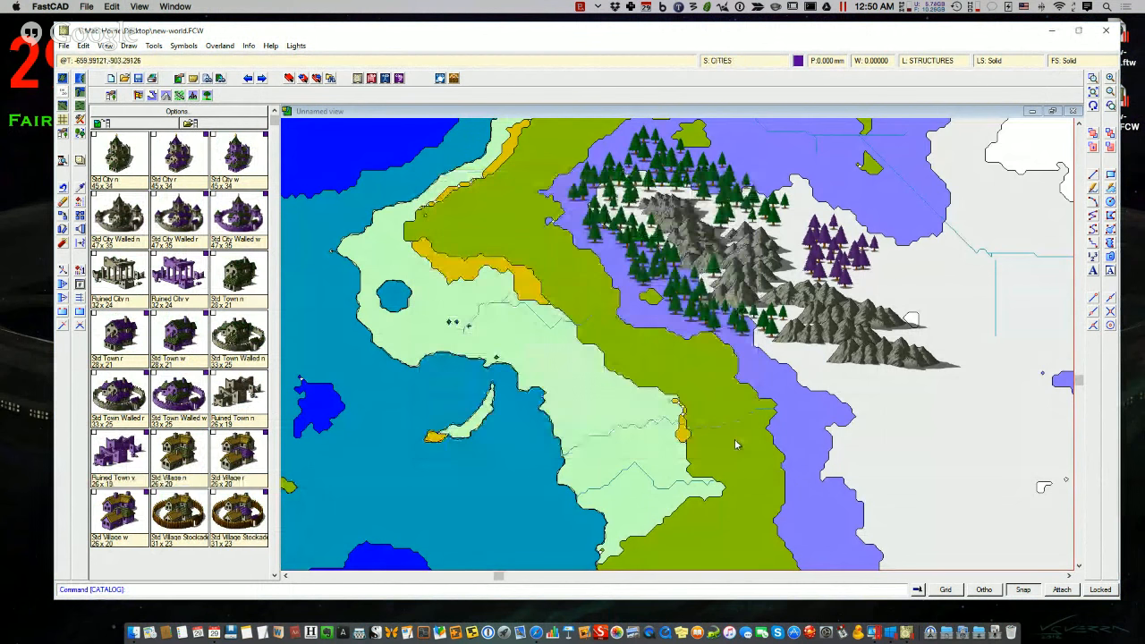
# - Set the current color to dark red (164) and place Std City Walled n south of the western lake, with Std City r to its east
pyautogui.click(797, 61)
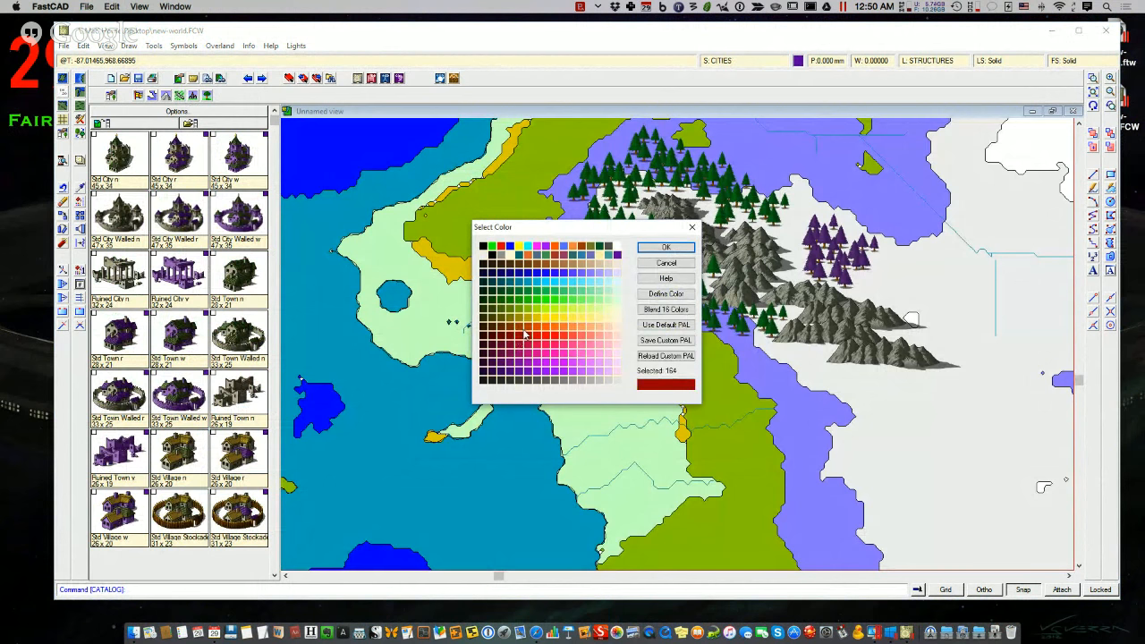
pyautogui.click(646, 251)
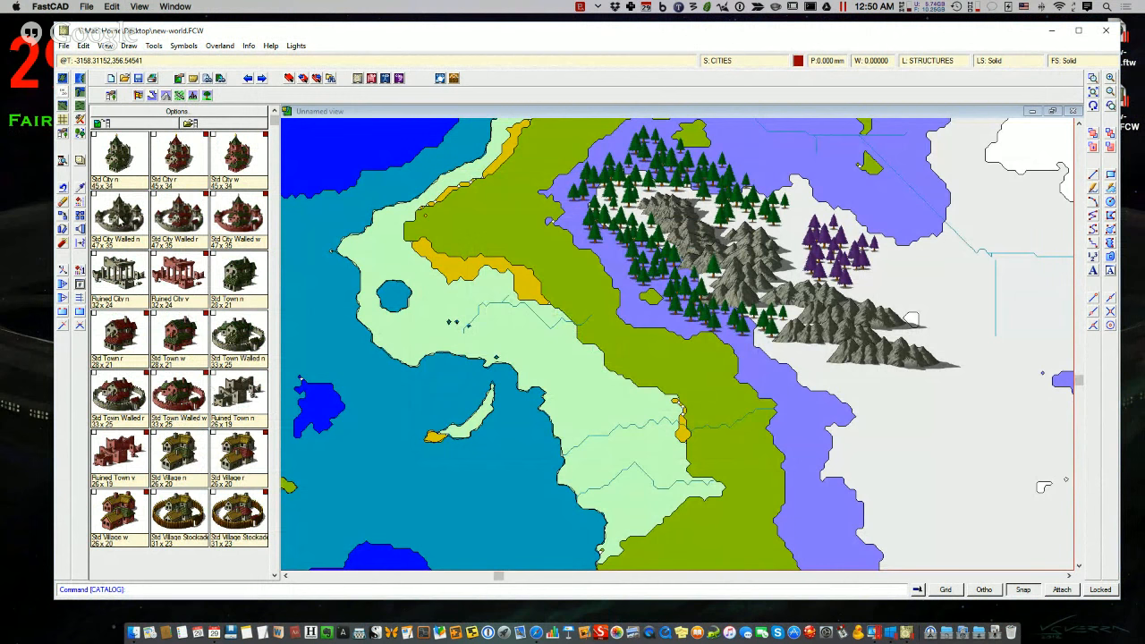
pyautogui.click(123, 219)
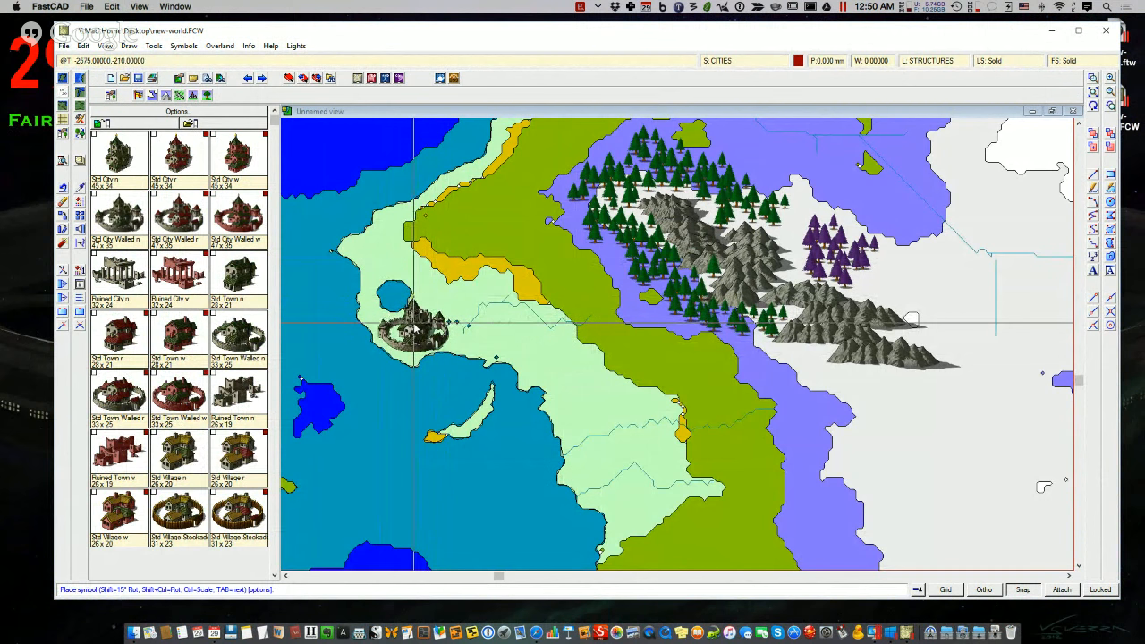
pyautogui.click(413, 322)
pyautogui.press('Escape')
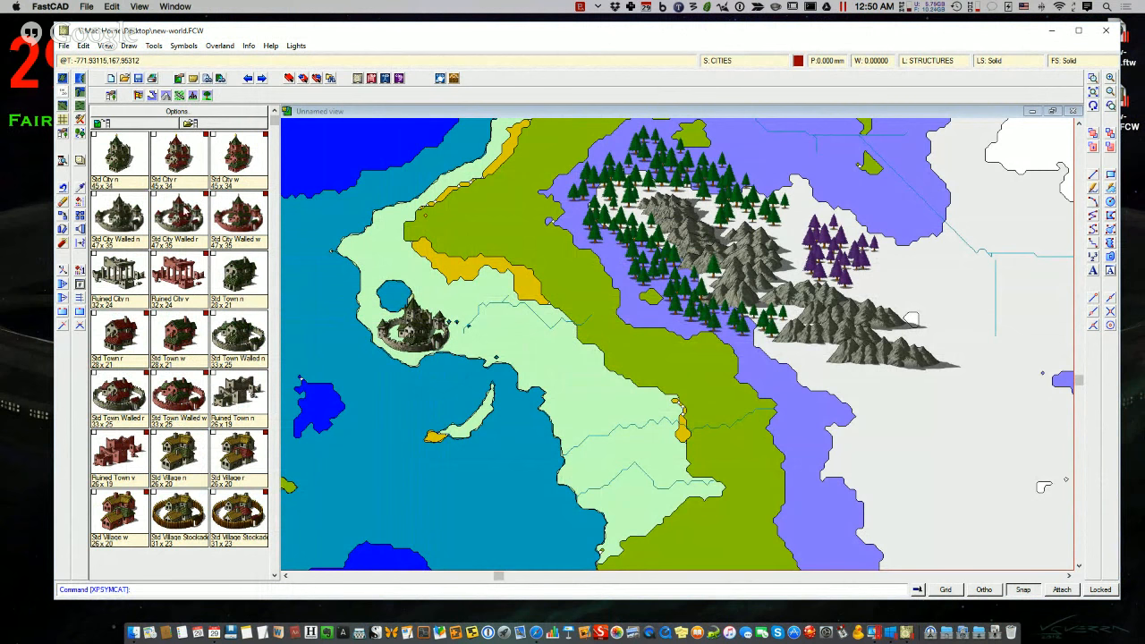
pyautogui.click(174, 172)
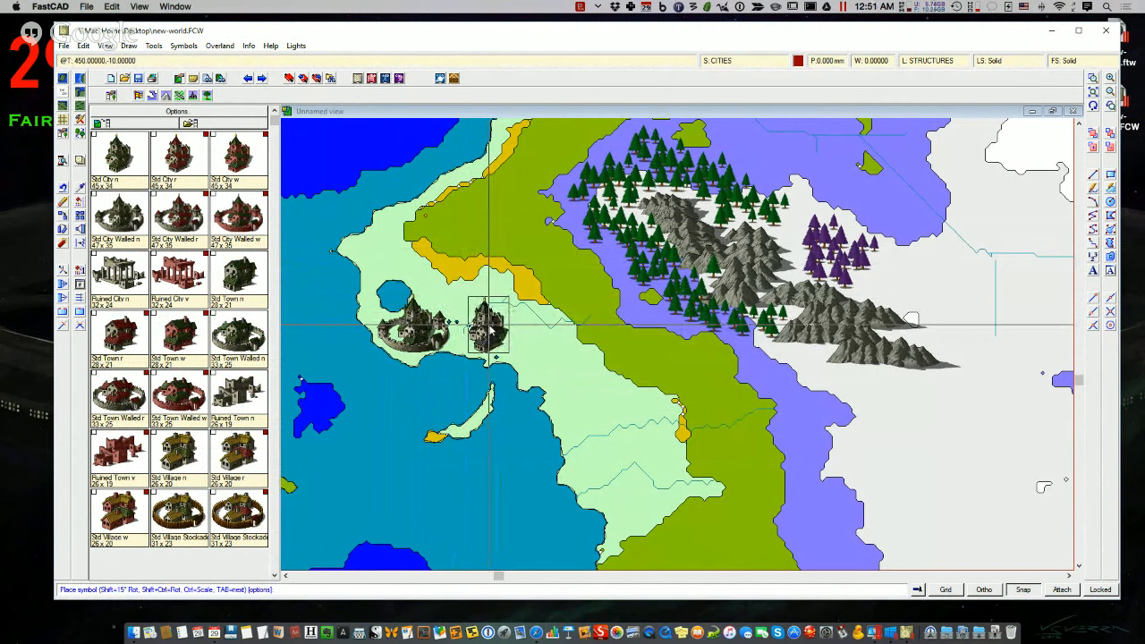
pyautogui.click(488, 326)
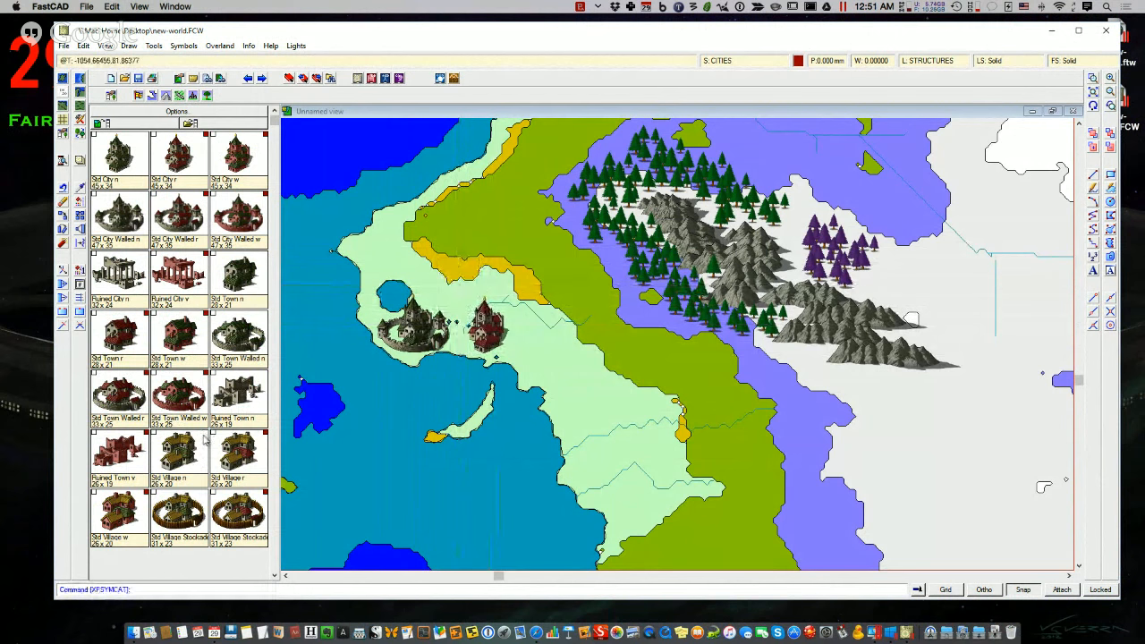
# - Place Ruined City n just southeast of the purple forest and Std Village r at the southern edge of the green pine forest
pyautogui.click(119, 276)
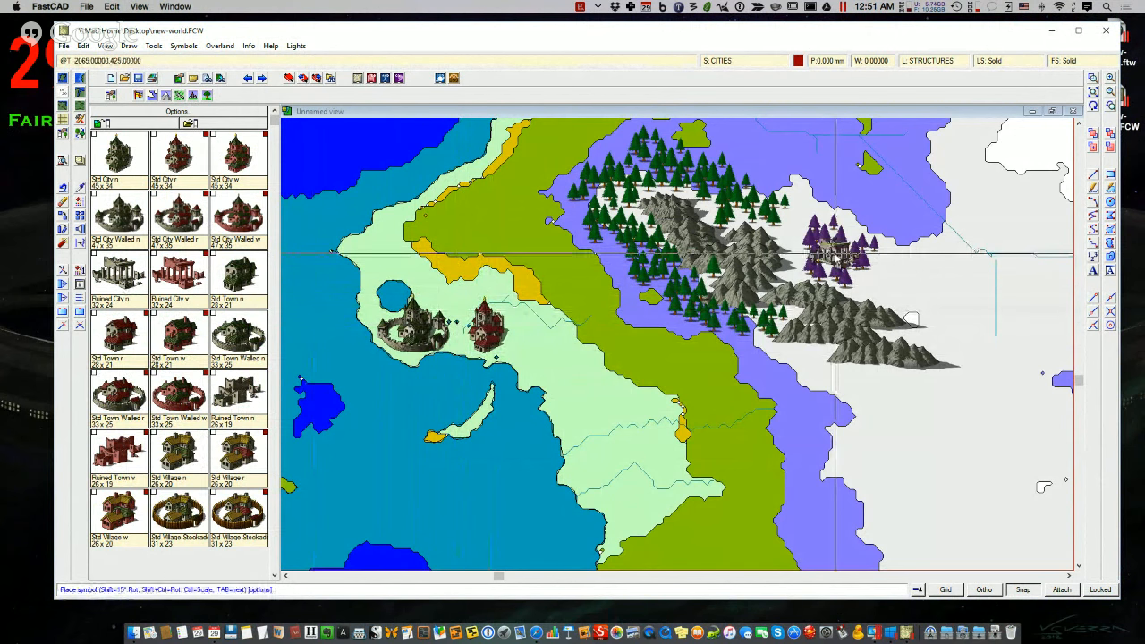
pyautogui.click(795, 237)
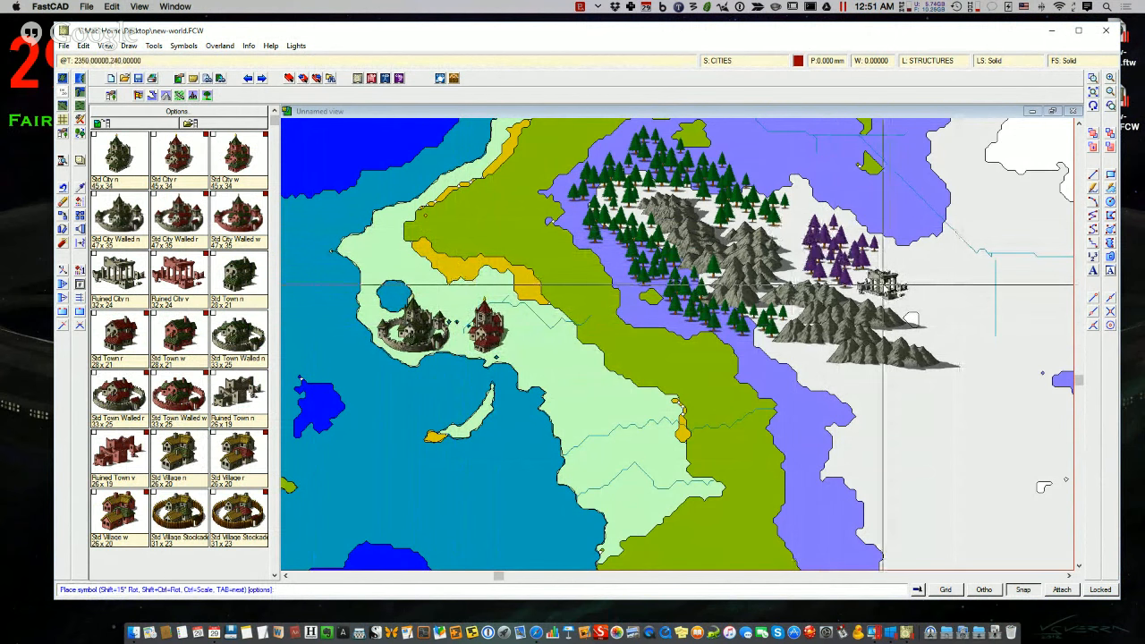
pyautogui.click(883, 284)
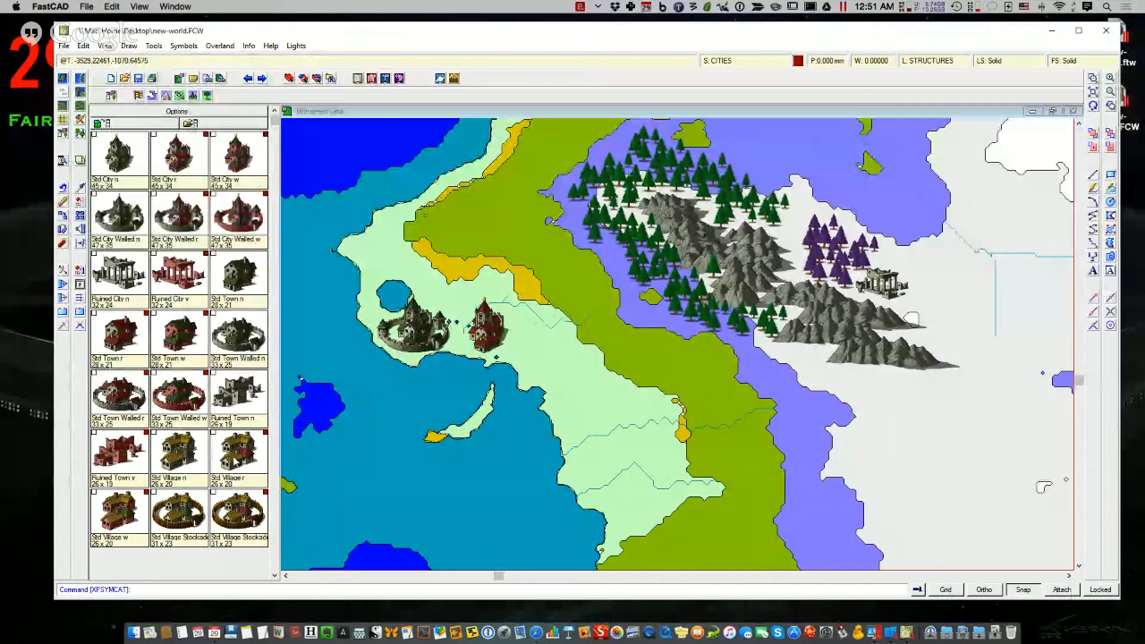
pyautogui.click(237, 460)
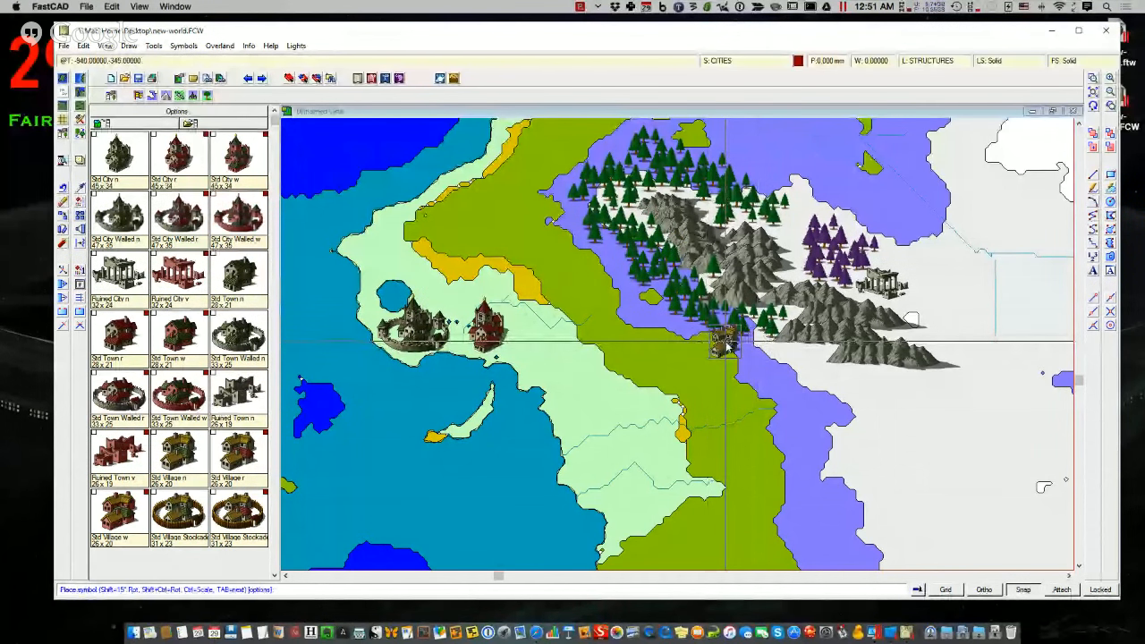
pyautogui.click(728, 347)
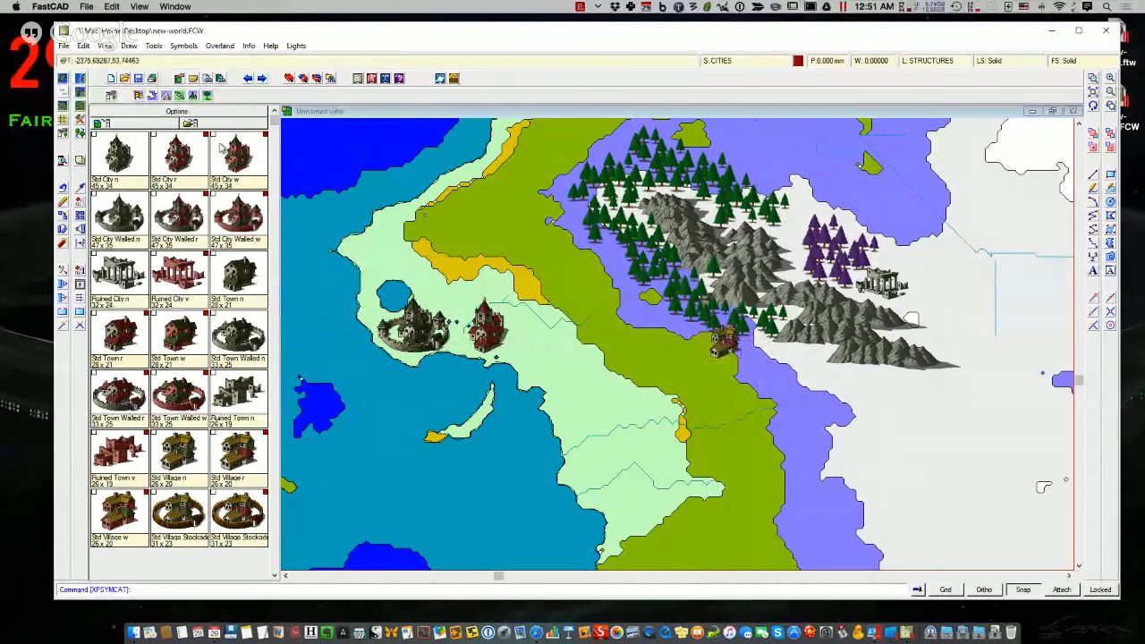
# - Load the CC3 Filled Vegetation symbol catalog, find the deciduous tree clusters and make FORESTS the current sheet
pyautogui.click(208, 96)
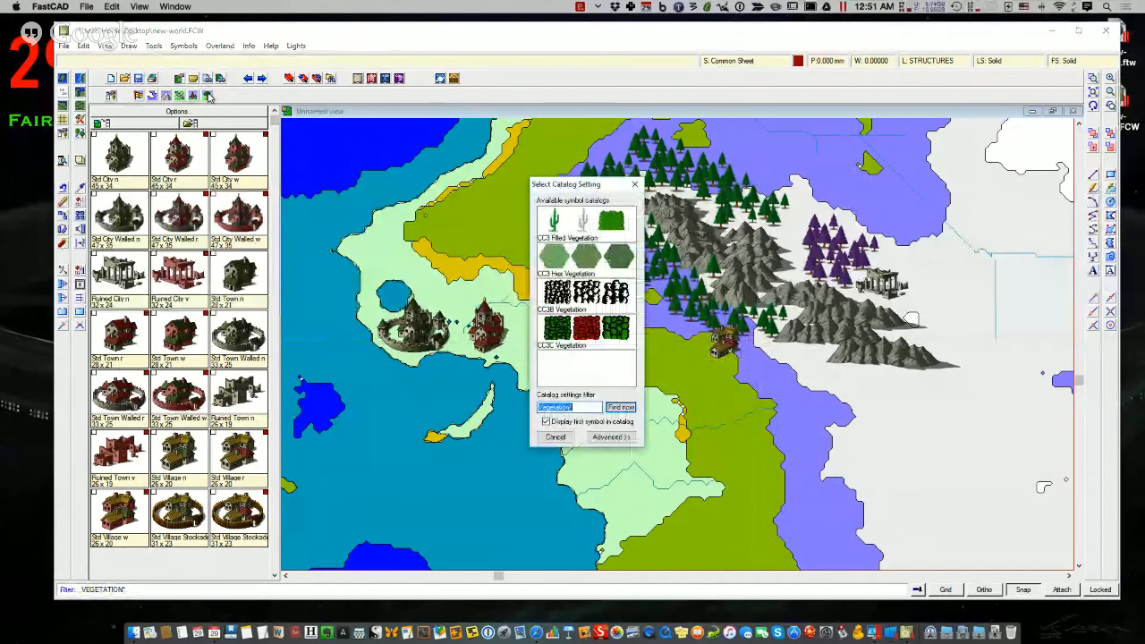
pyautogui.doubleClick(582, 224)
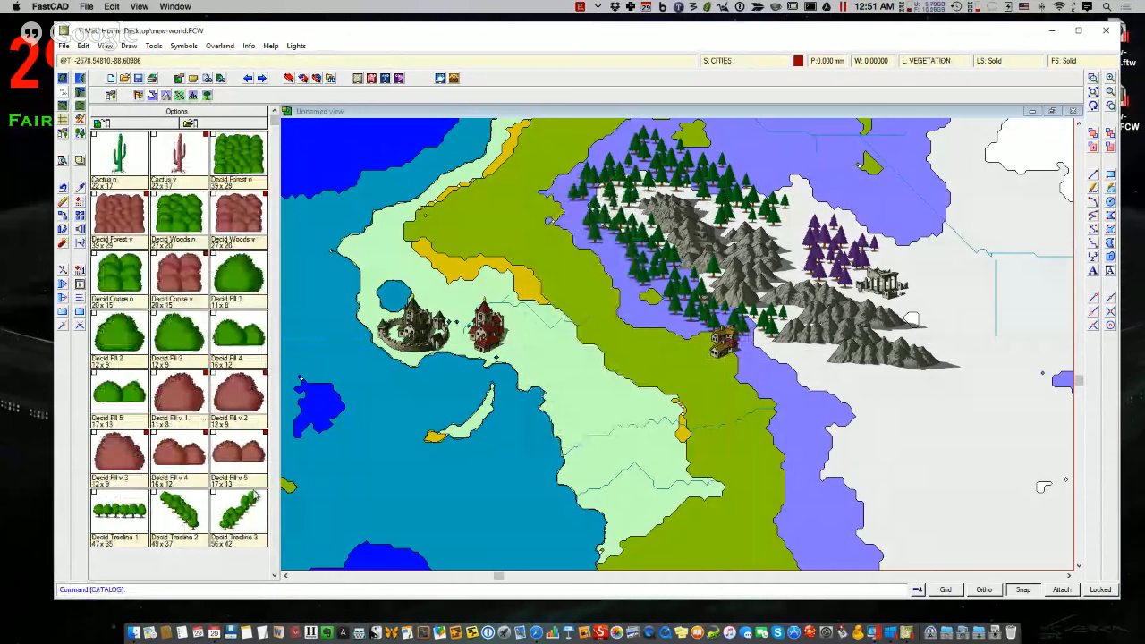
pyautogui.click(274, 576)
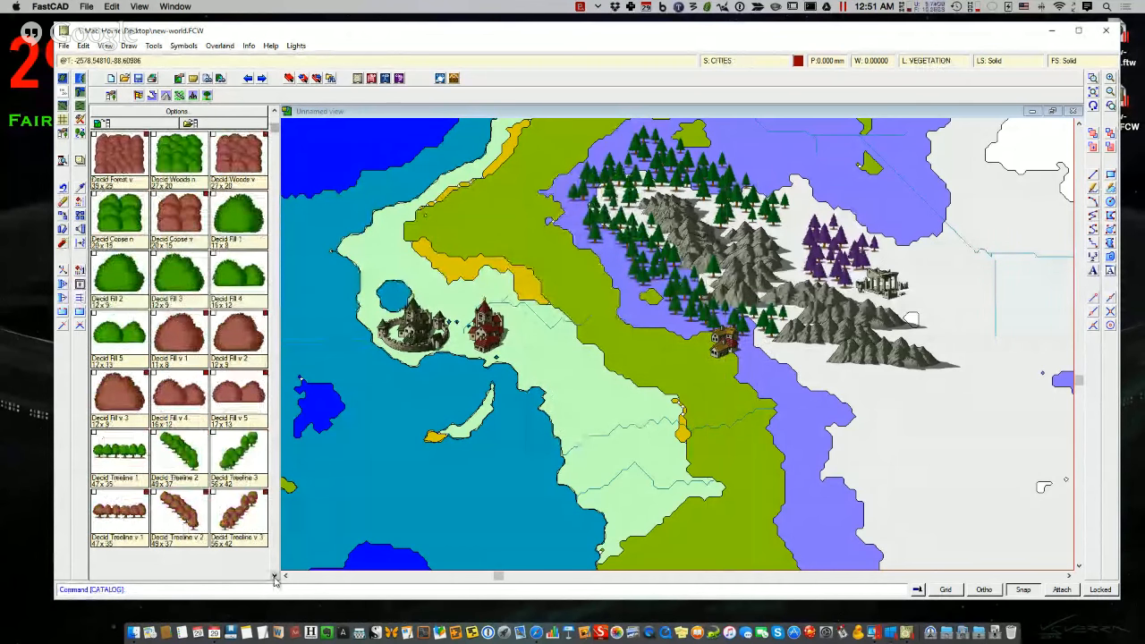
pyautogui.click(274, 576)
pyautogui.click(275, 576)
pyautogui.click(275, 576)
pyautogui.click(731, 60)
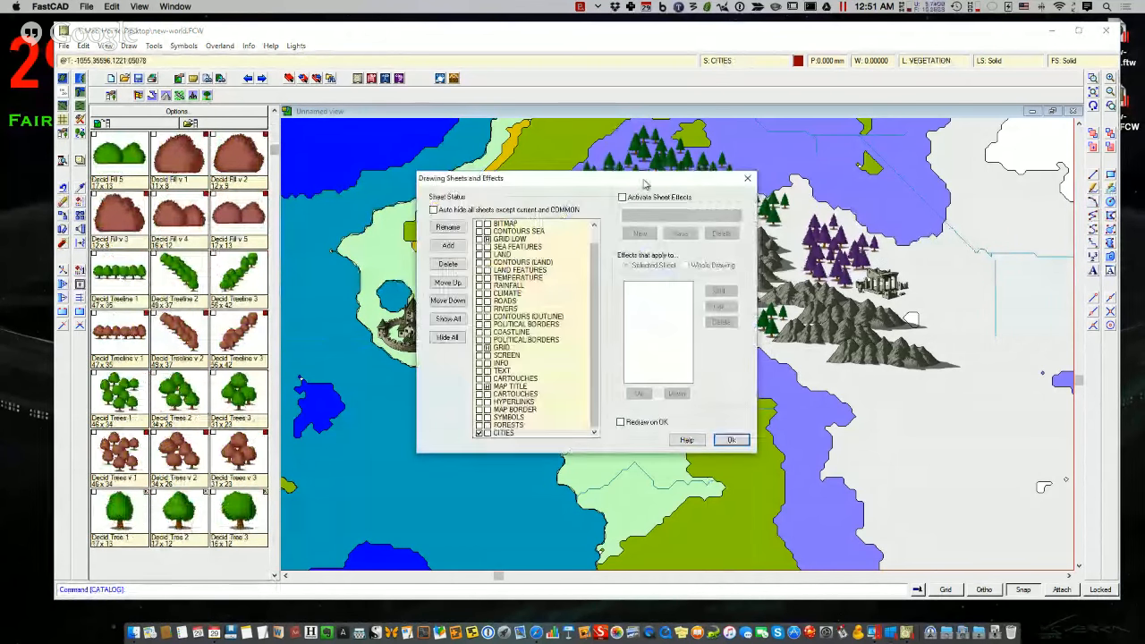
pyautogui.click(731, 440)
# - Place overlapping Decid Trees 1 clusters between the red city and the village to form a deciduous forest south of the pines
pyautogui.click(117, 394)
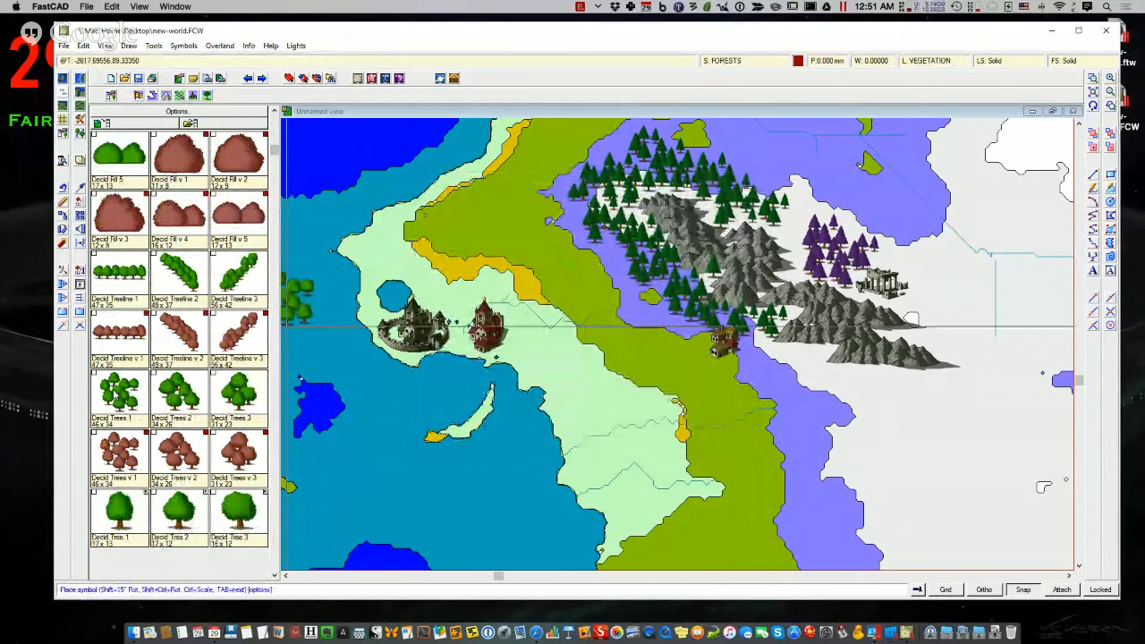
pyautogui.click(577, 308)
pyautogui.click(573, 359)
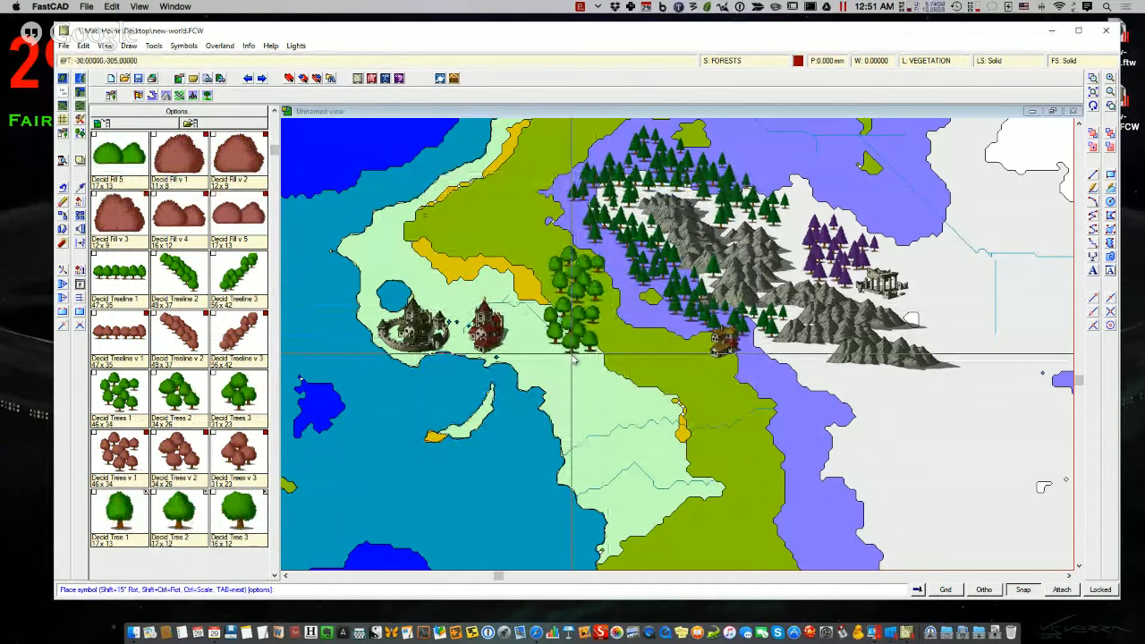
pyautogui.click(582, 400)
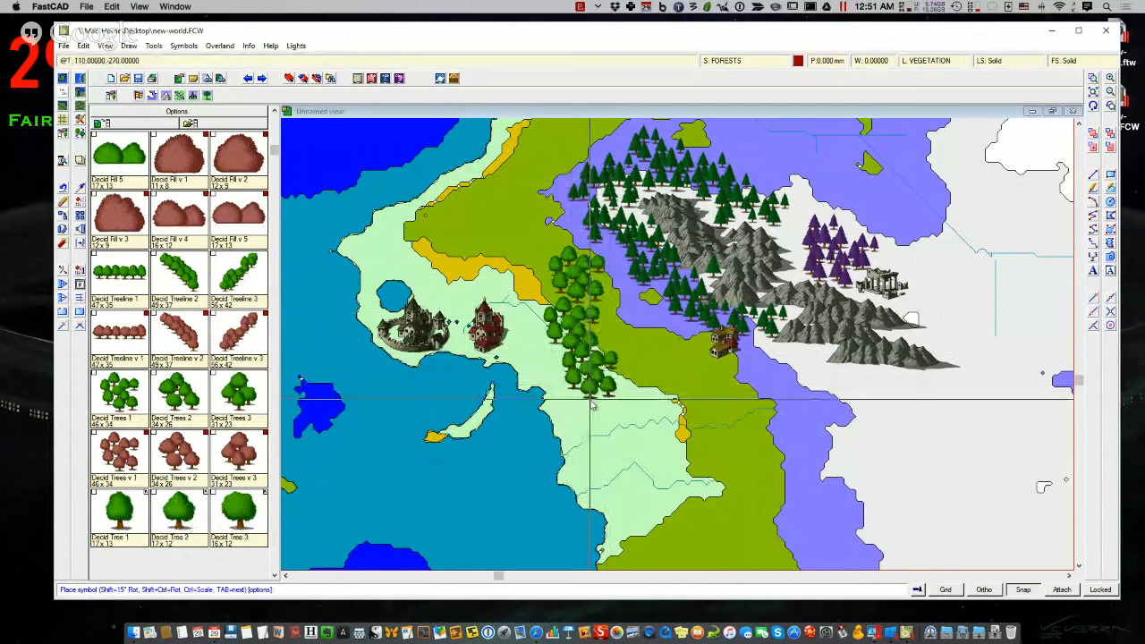
pyautogui.click(646, 407)
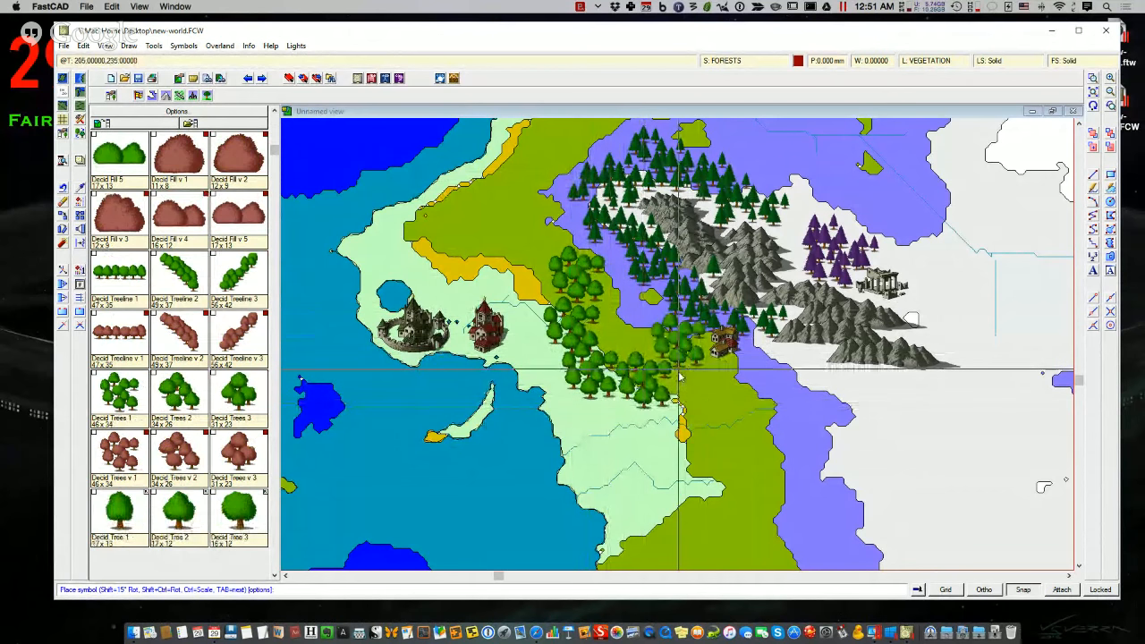
pyautogui.click(691, 398)
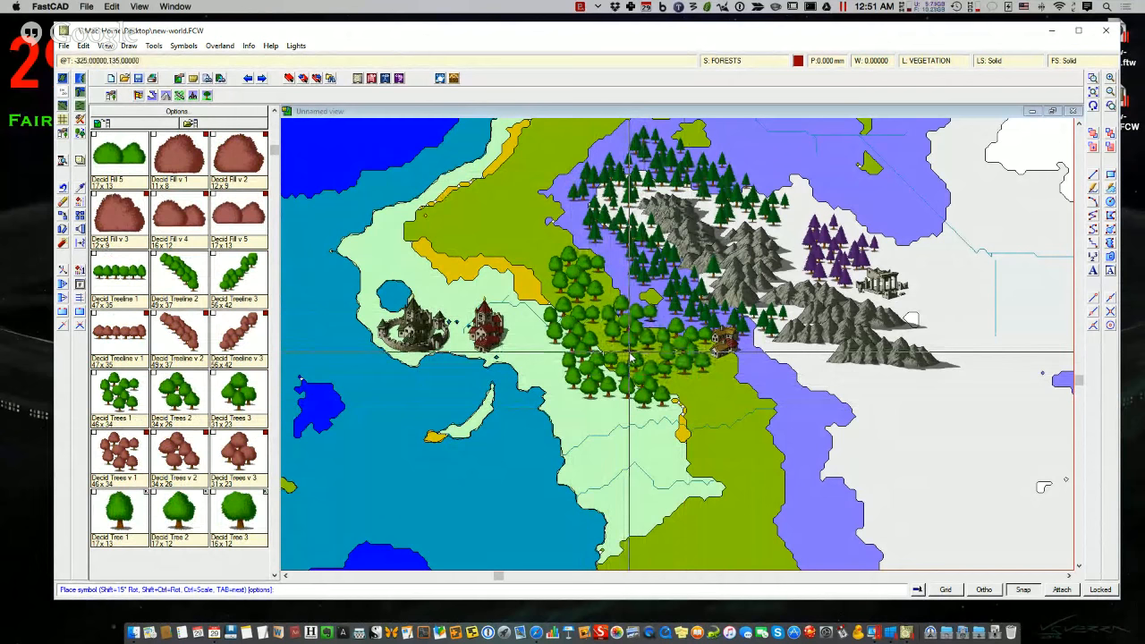
pyautogui.click(629, 354)
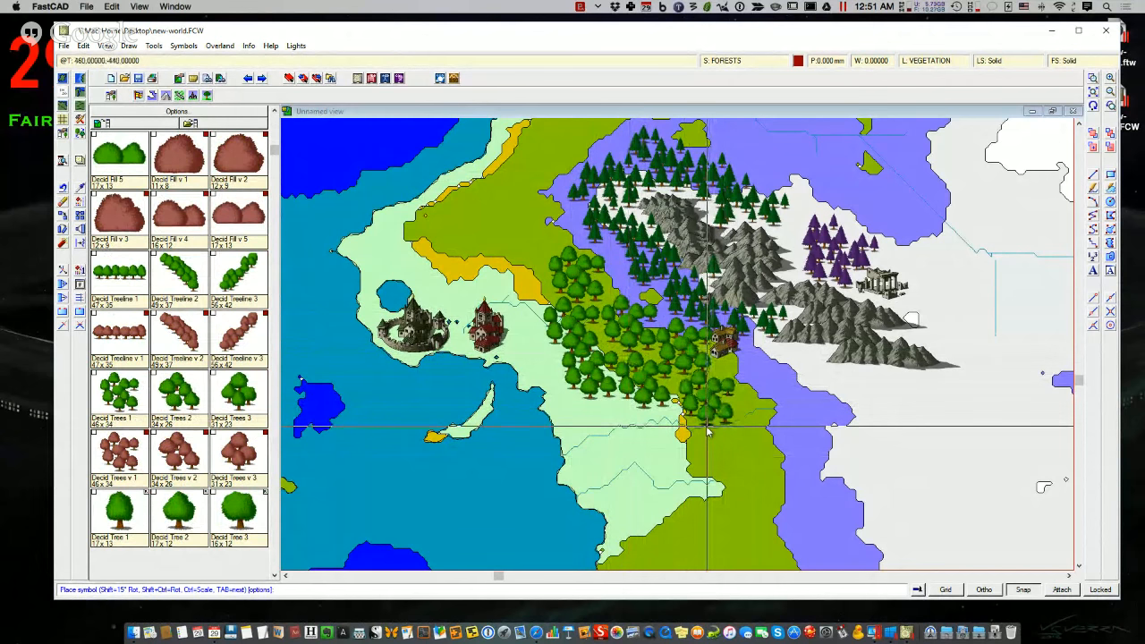
pyautogui.click(706, 427)
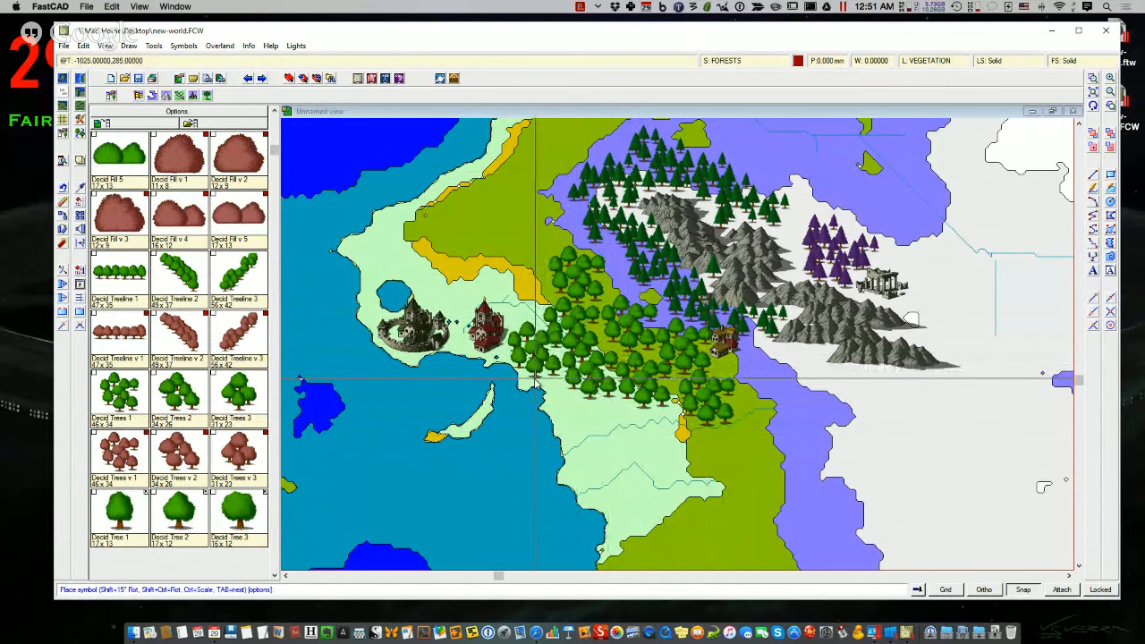
pyautogui.click(534, 379)
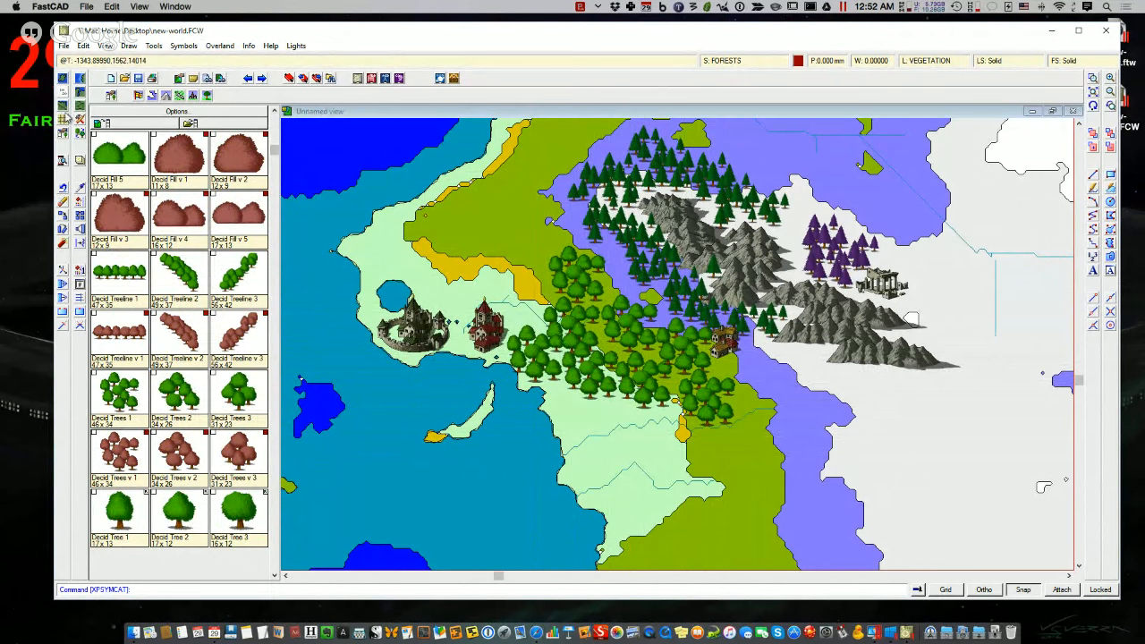
# - Draw a short solid brown road between the walled city and the red city with a road drawing tool
pyautogui.click(62, 106)
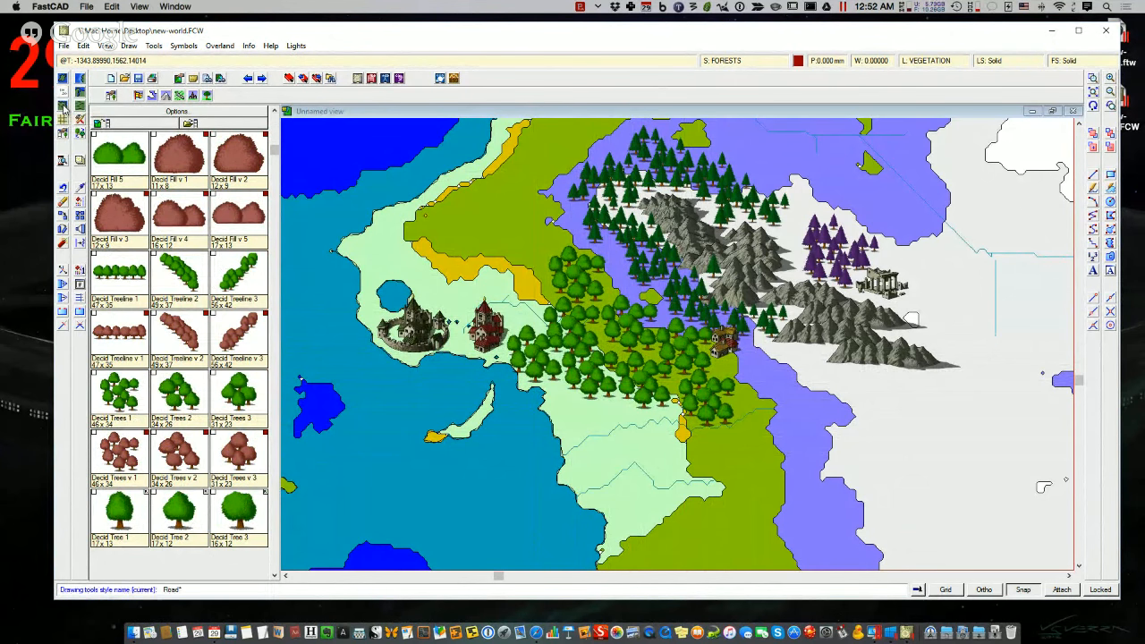
pyautogui.doubleClick(520, 273)
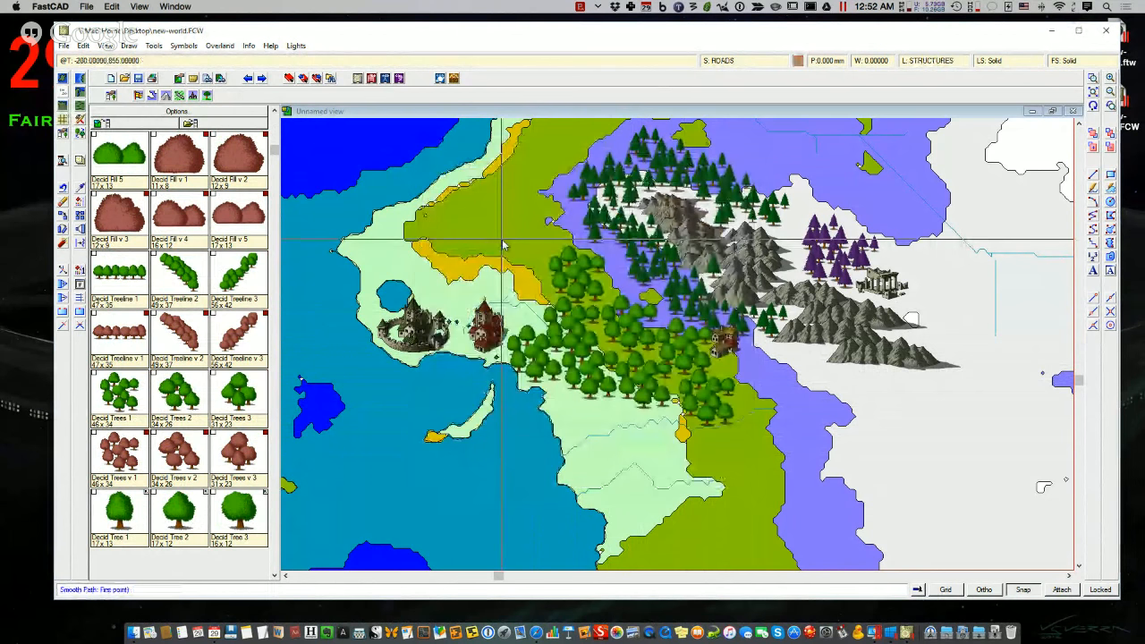
pyautogui.click(445, 343)
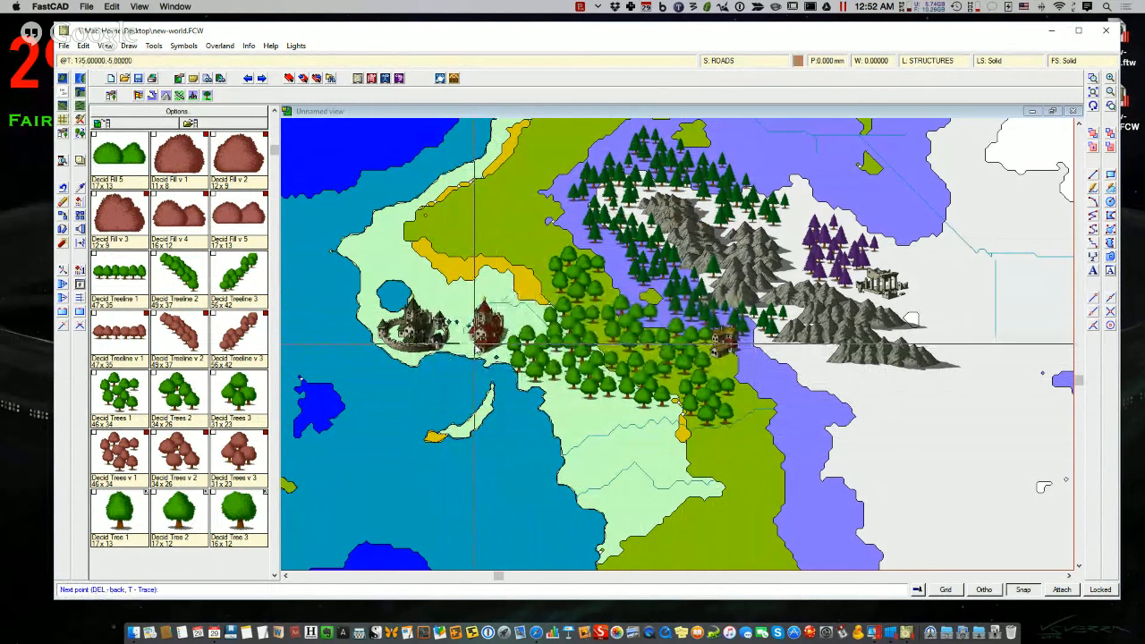
pyautogui.click(474, 344)
pyautogui.rightClick(474, 344)
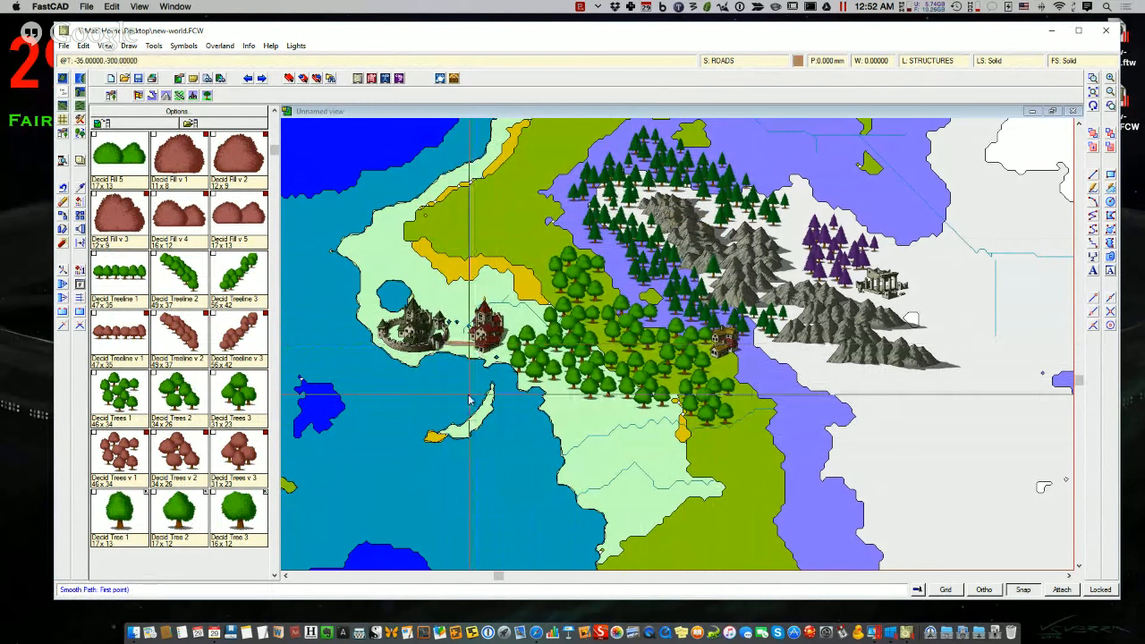
# - Draw a curved road from the village through the deciduous forest to the red city, and redraw the map
pyautogui.click(717, 375)
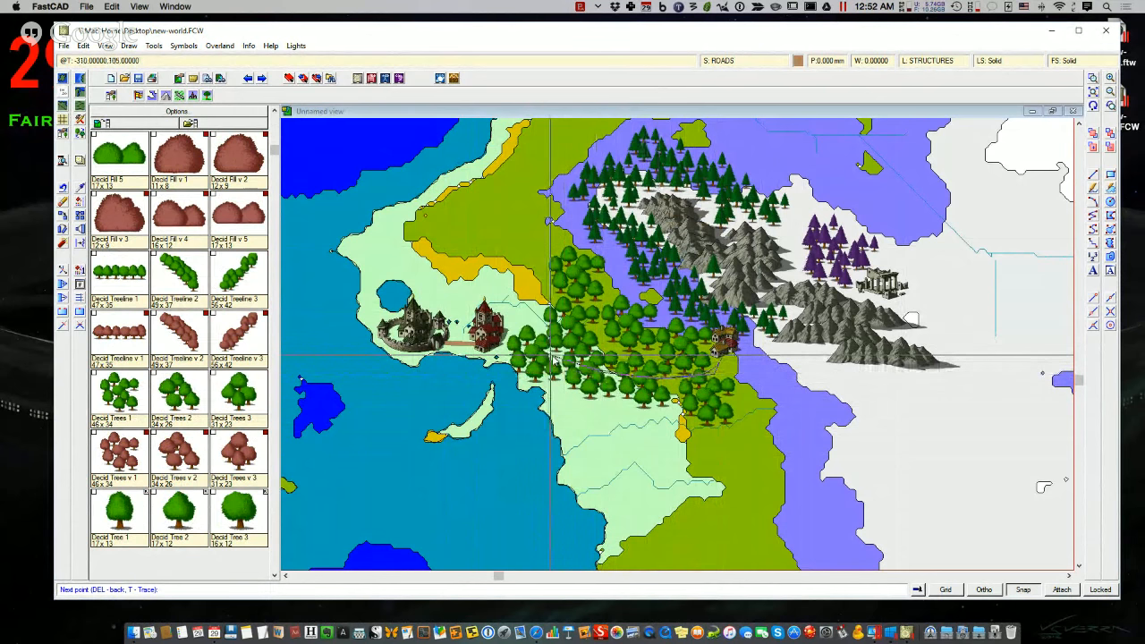
pyautogui.rightClick(491, 342)
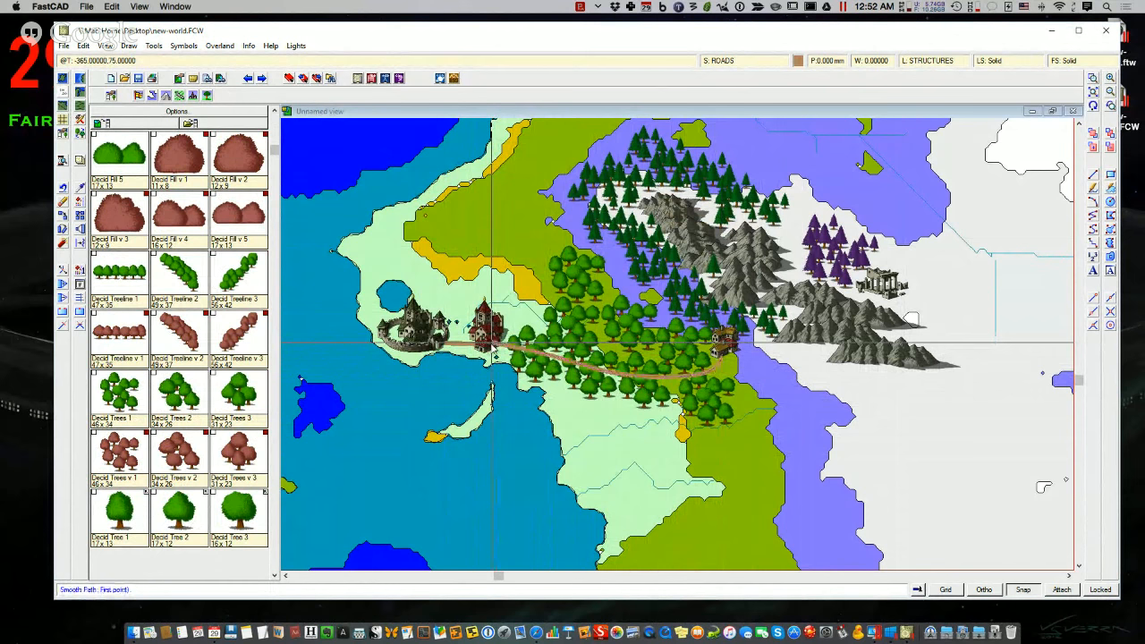
pyautogui.rightClick(497, 391)
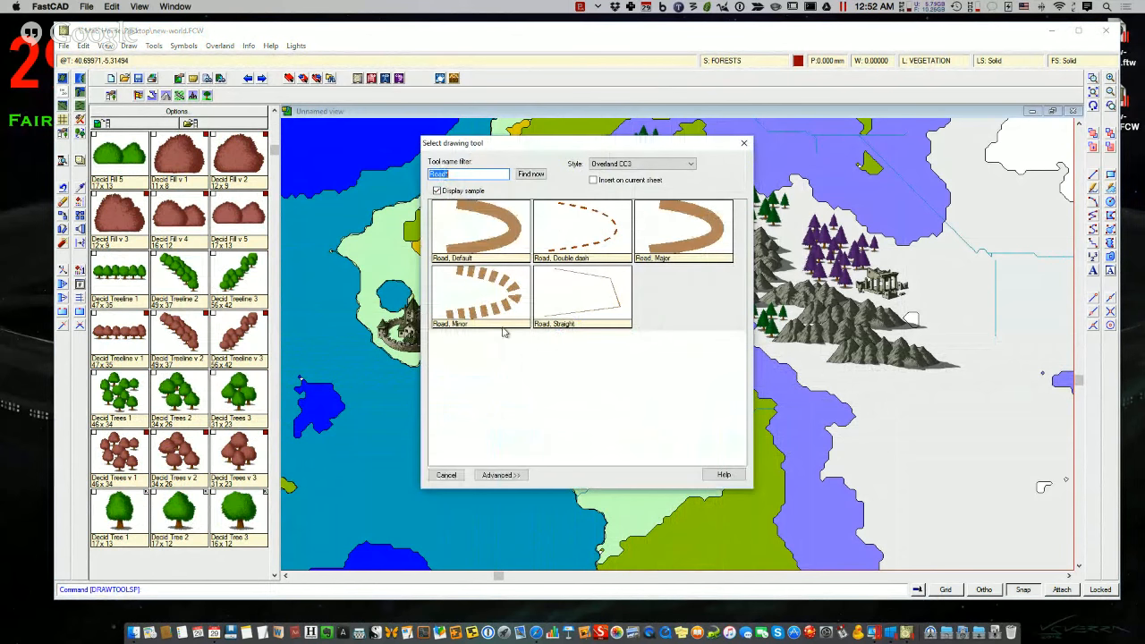
pyautogui.click(743, 146)
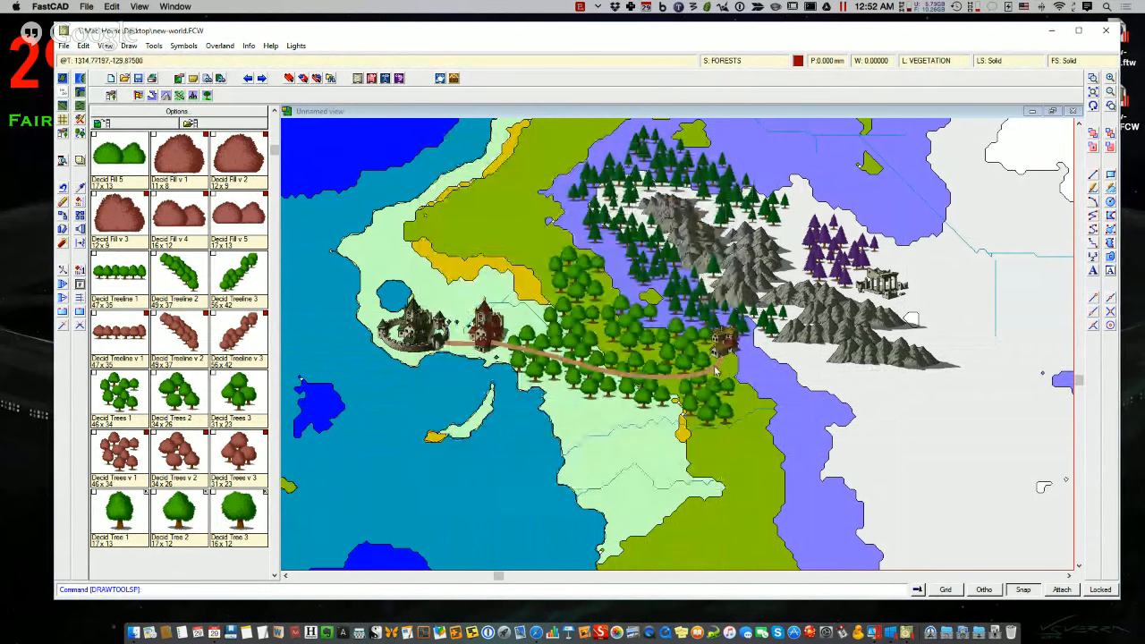
pyautogui.rightClick(715, 372)
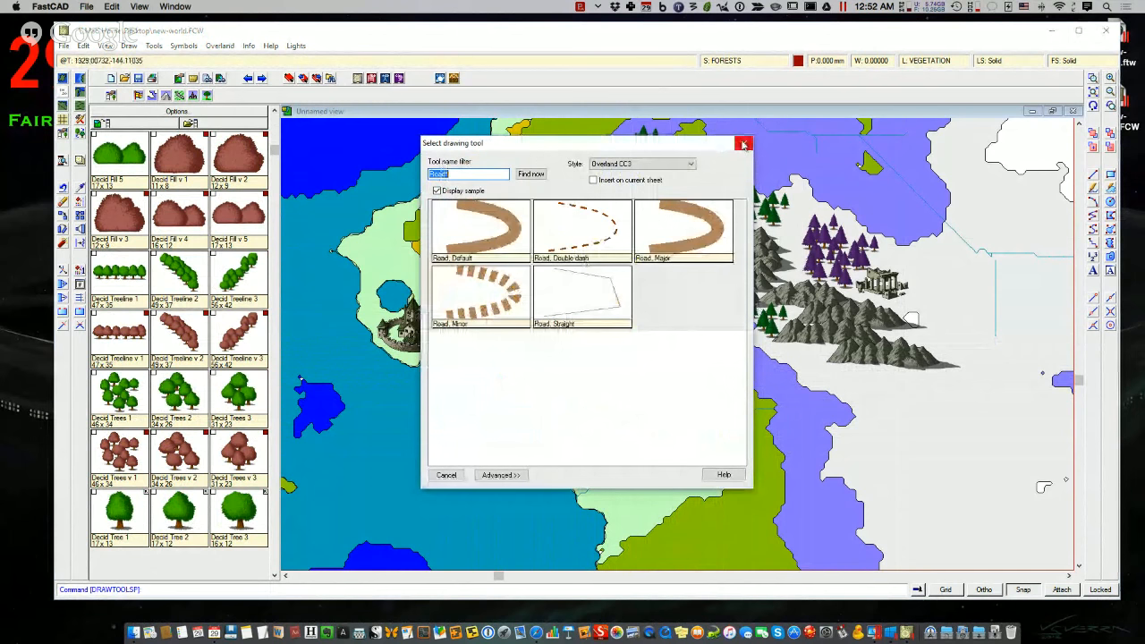
pyautogui.click(744, 144)
pyautogui.click(1093, 105)
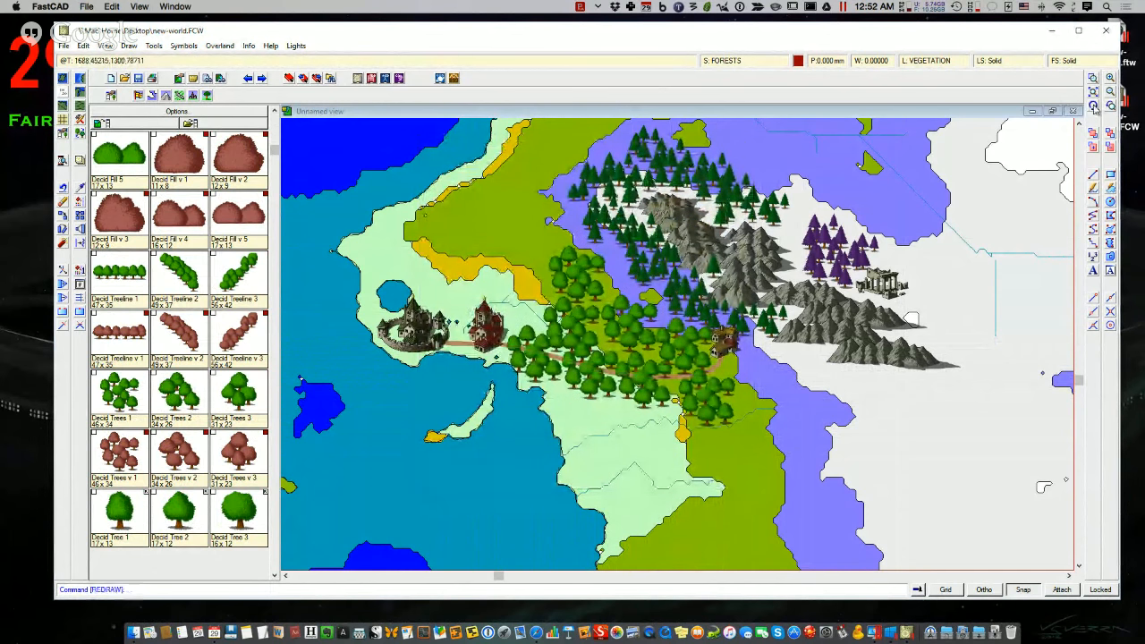
# - Hide the ROADS sheet and show it again to compare the map without and with the roads
pyautogui.click(746, 61)
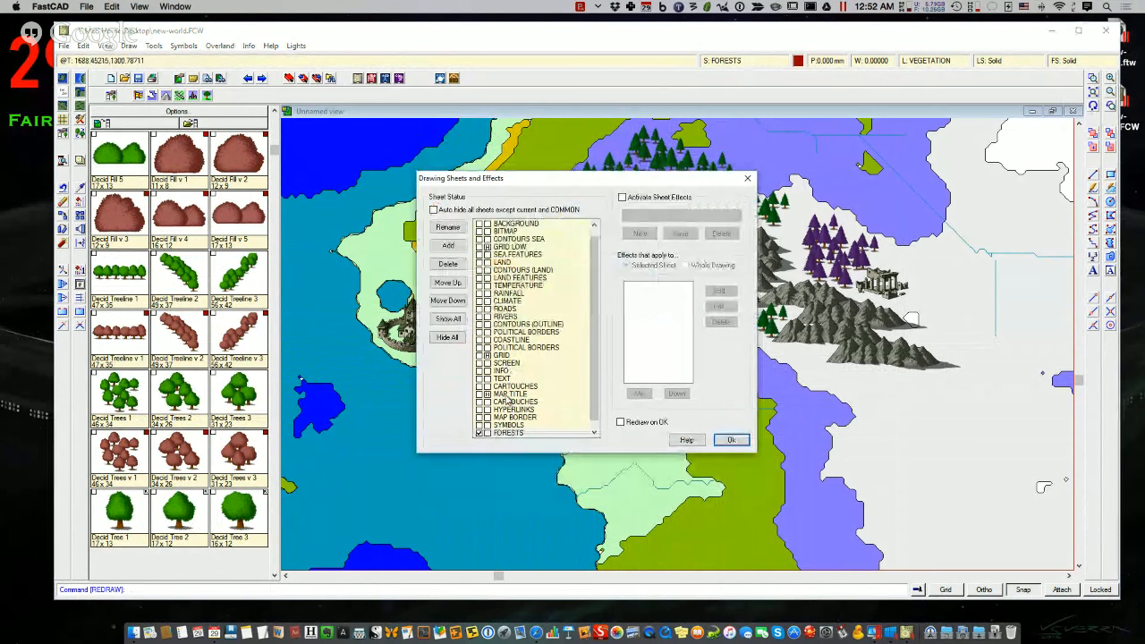
pyautogui.click(503, 309)
pyautogui.click(730, 440)
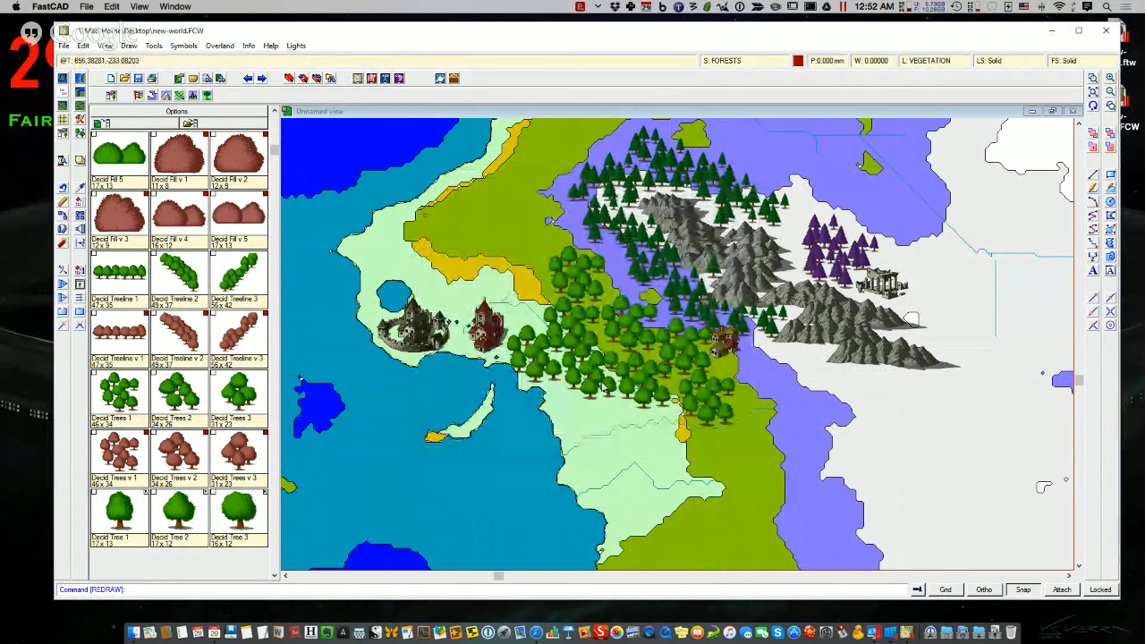
pyautogui.click(735, 61)
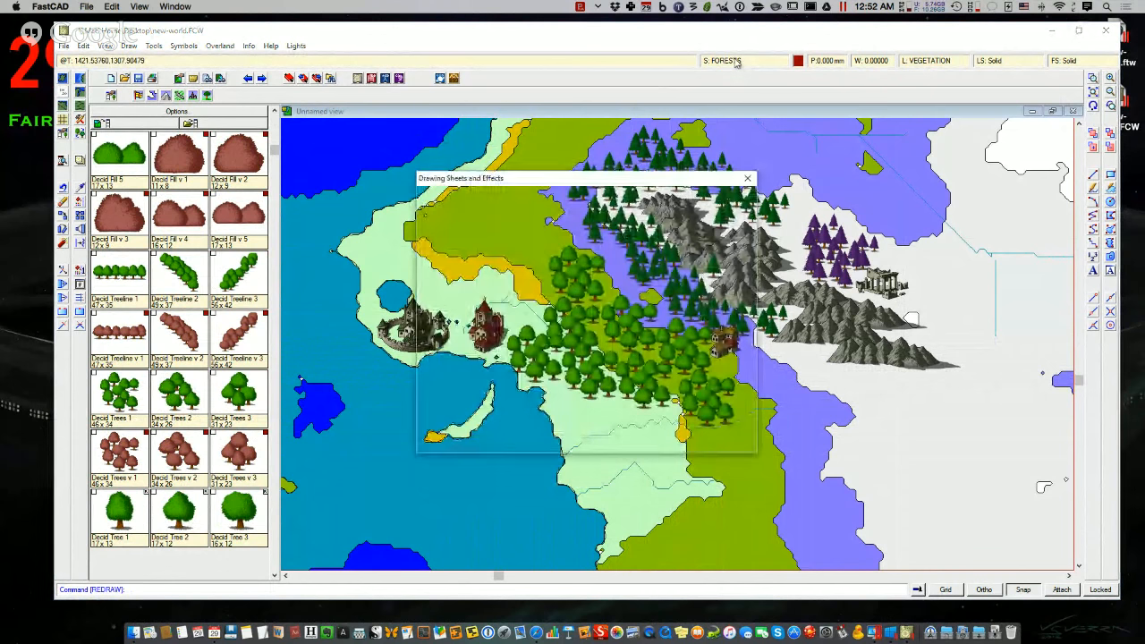
pyautogui.click(731, 441)
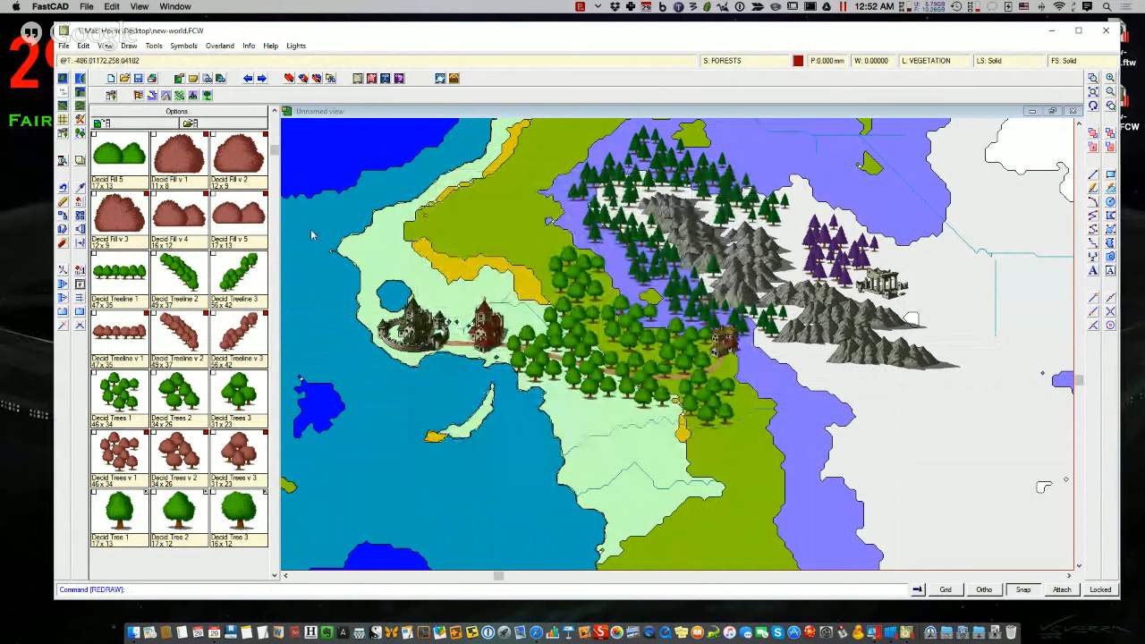
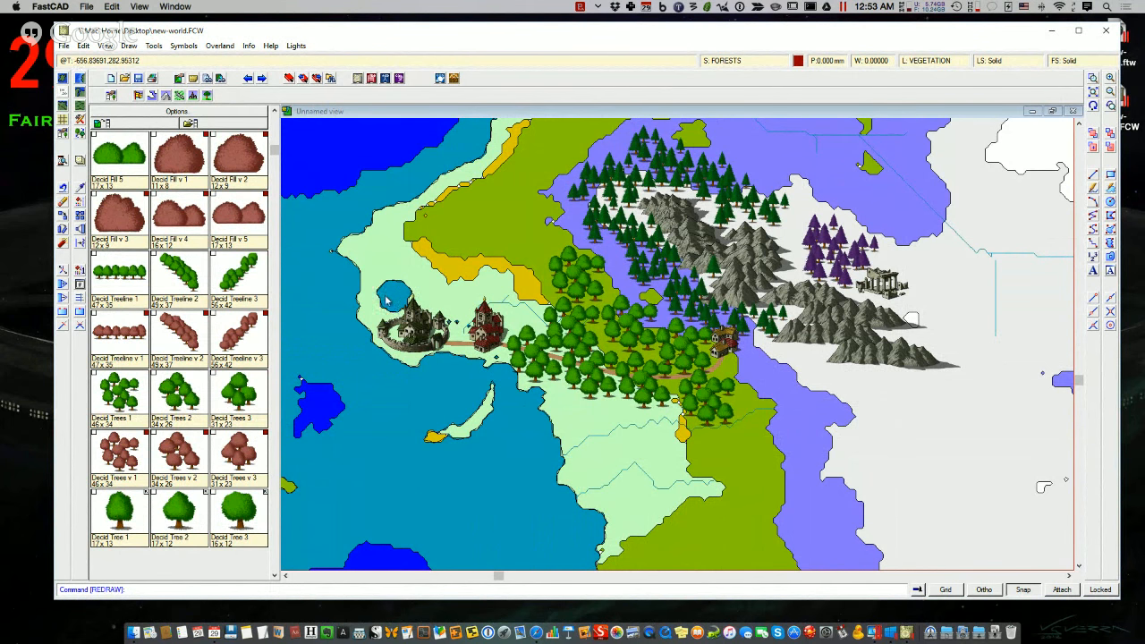
# - Load the CC3 Filled Borders symbol catalog and browse its symbols
pyautogui.click(138, 97)
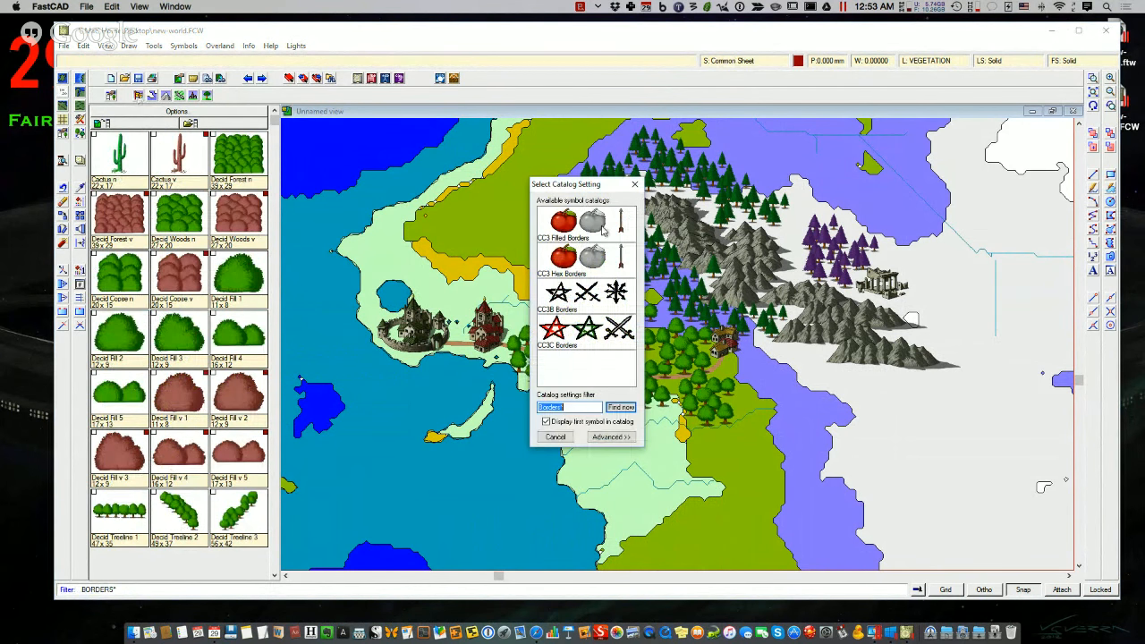
pyautogui.doubleClick(604, 231)
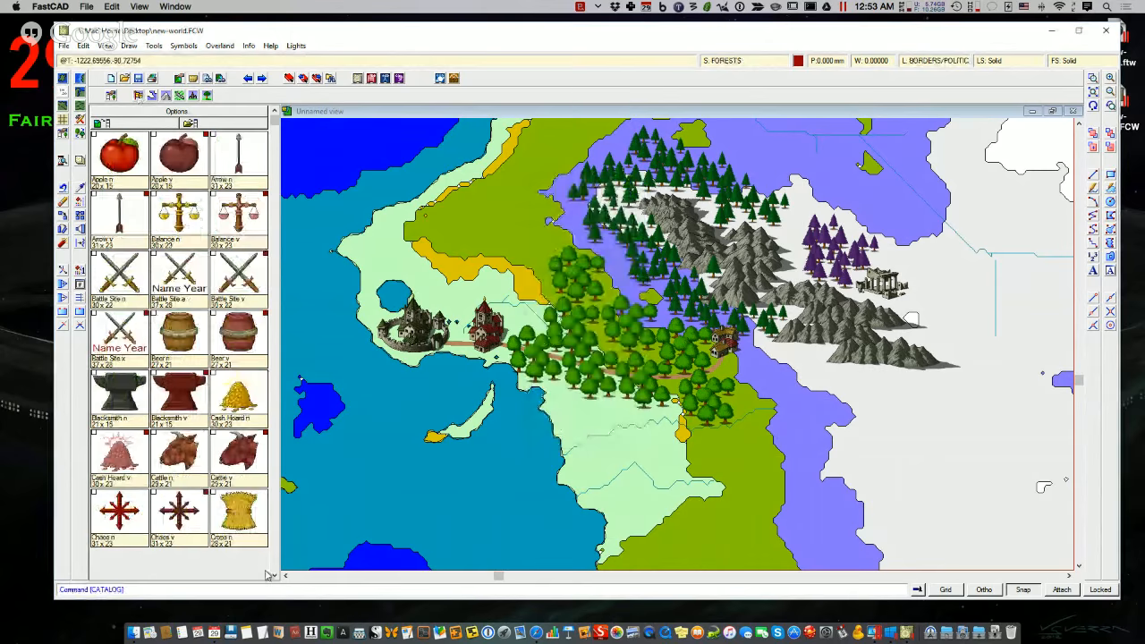
pyautogui.moveTo(275, 575); pyautogui.dragTo(275, 578)
# - Load the filled coast and sea symbol catalog and place one Trade Ship n in the sea just west of the walled city
pyautogui.click(152, 96)
pyautogui.click(575, 224)
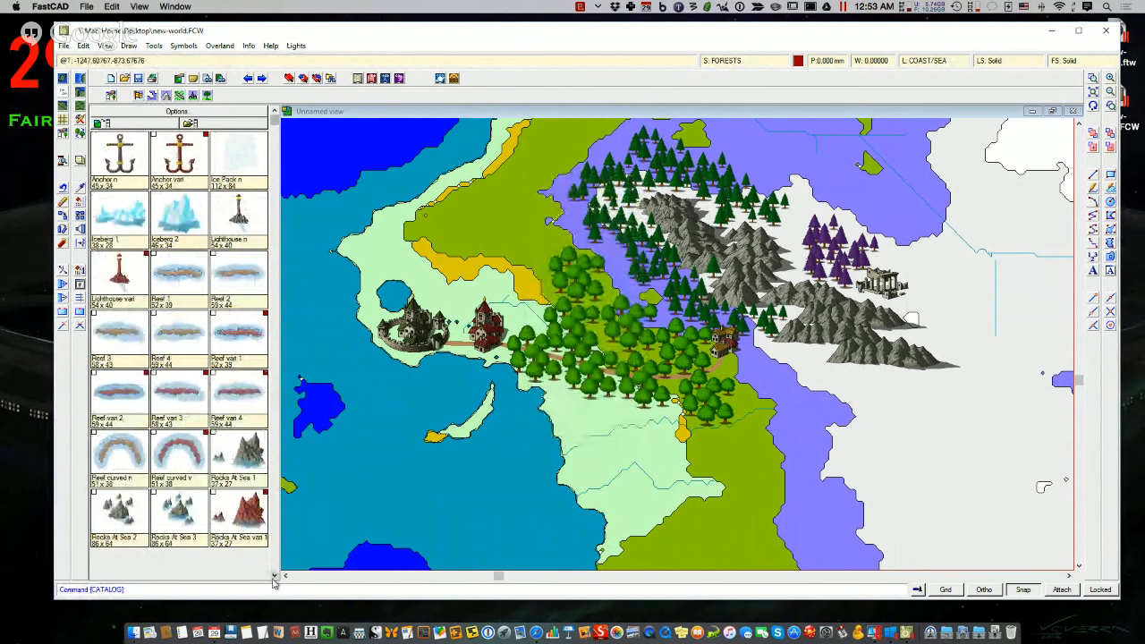
pyautogui.moveTo(274, 578); pyautogui.dragTo(275, 578)
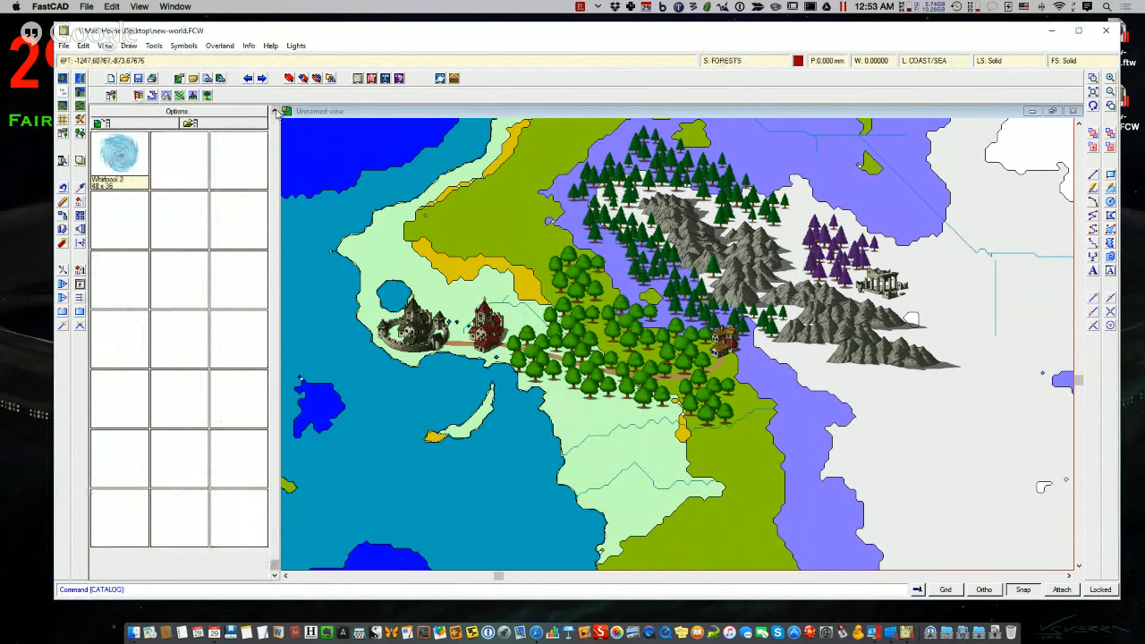
pyautogui.moveTo(275, 112); pyautogui.dragTo(275, 112)
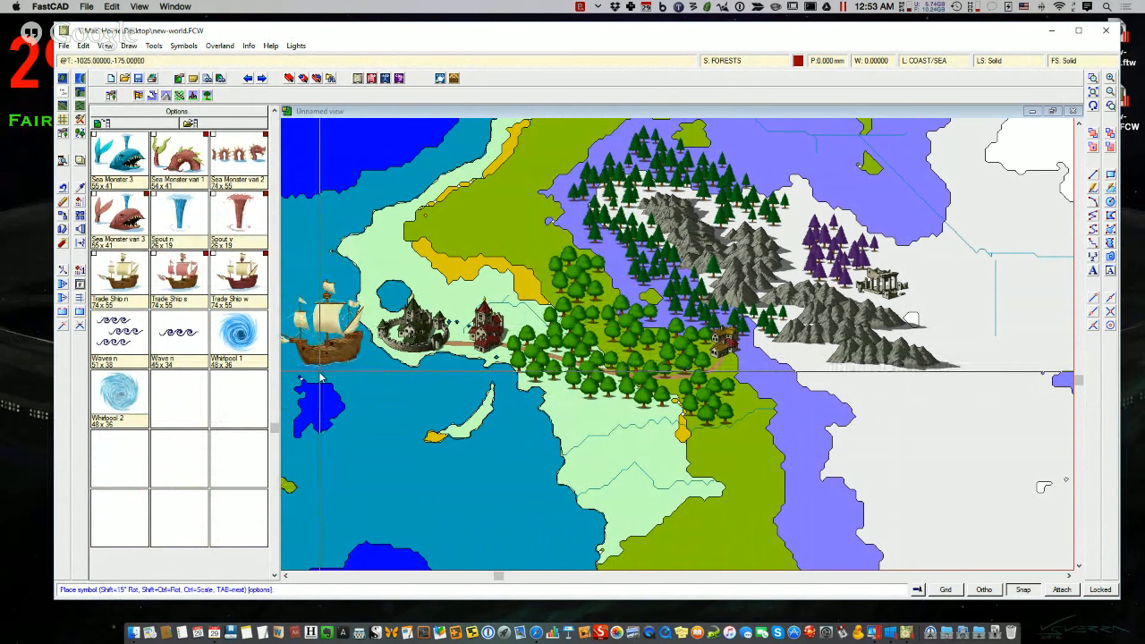
pyautogui.click(319, 377)
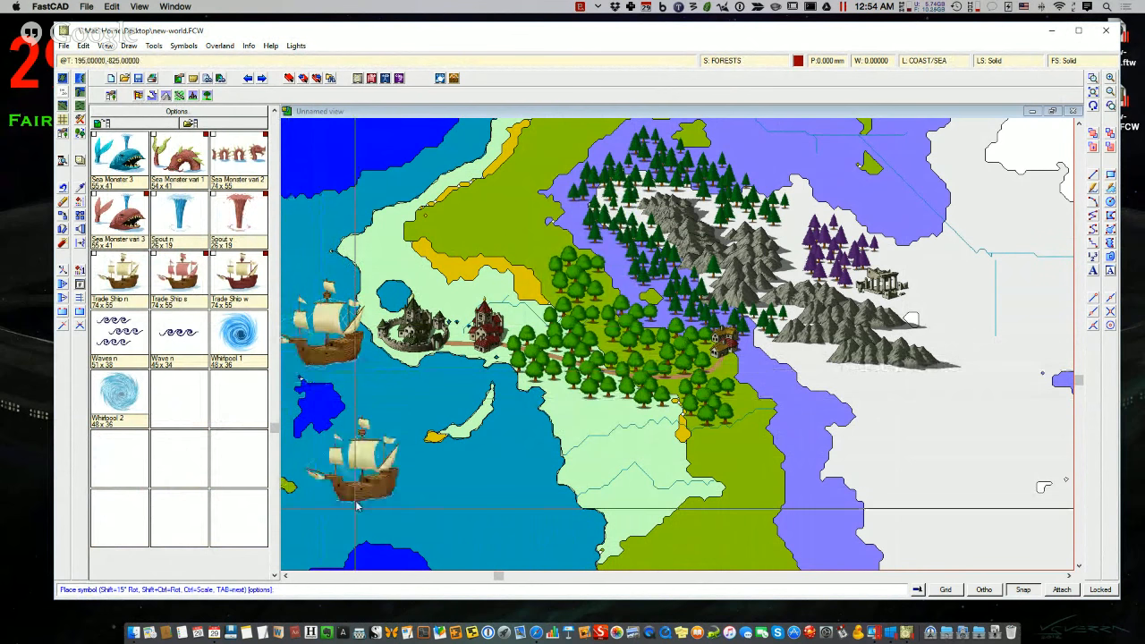
pyautogui.press('Escape')
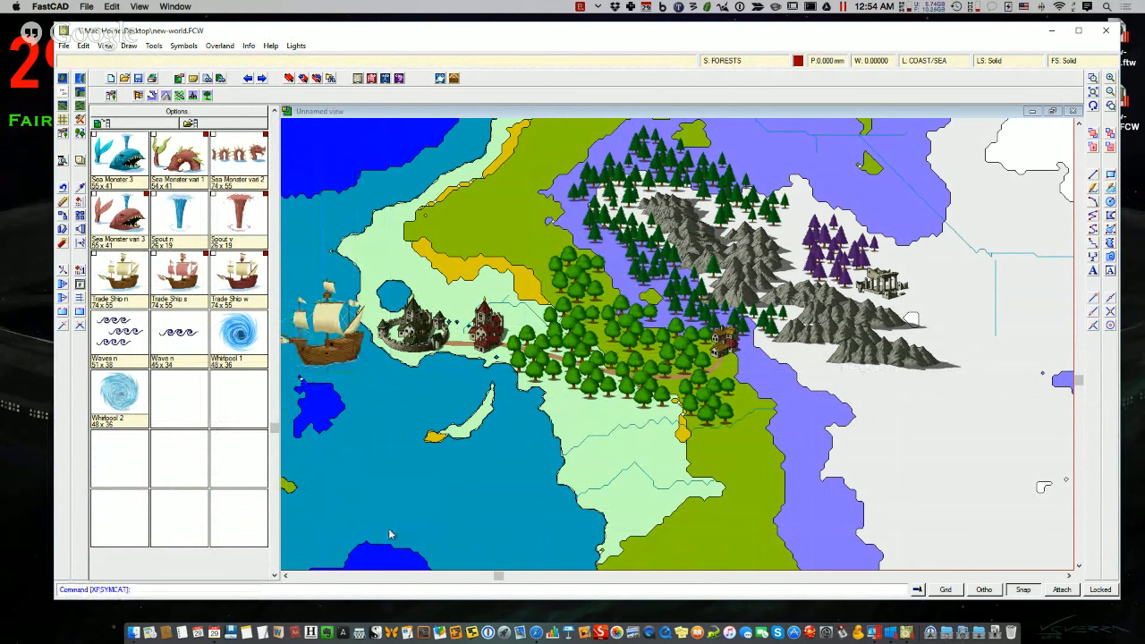
pyautogui.click(285, 575)
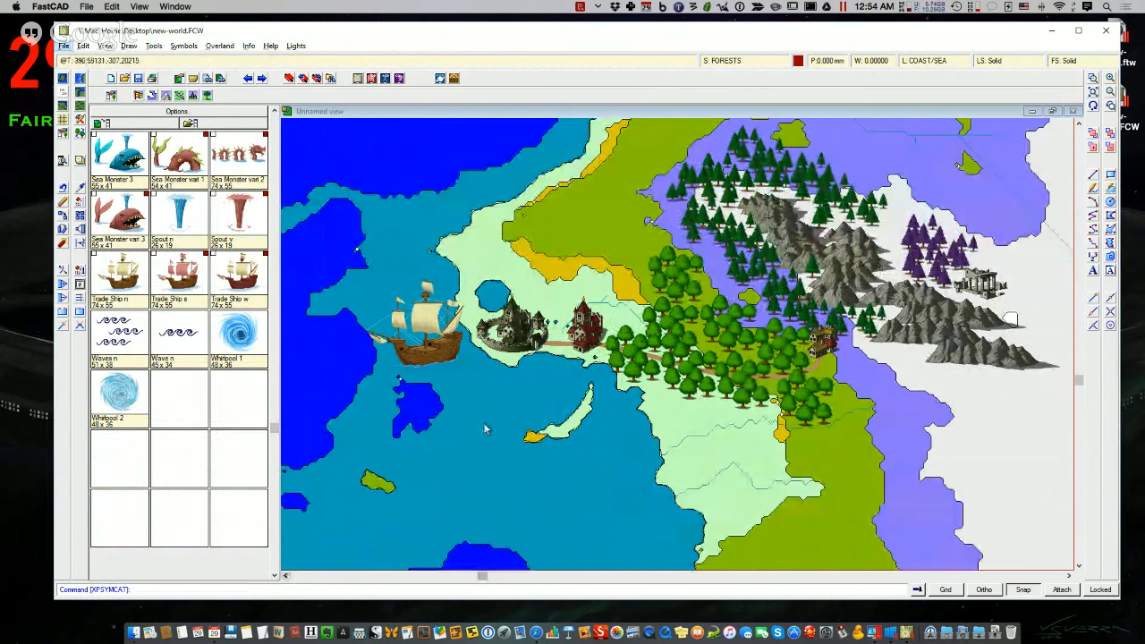
# - Undo the oversized trade ship and place Trade Ship n again at scale 7 in the sea just west of the walled city
pyautogui.rightClick(441, 352)
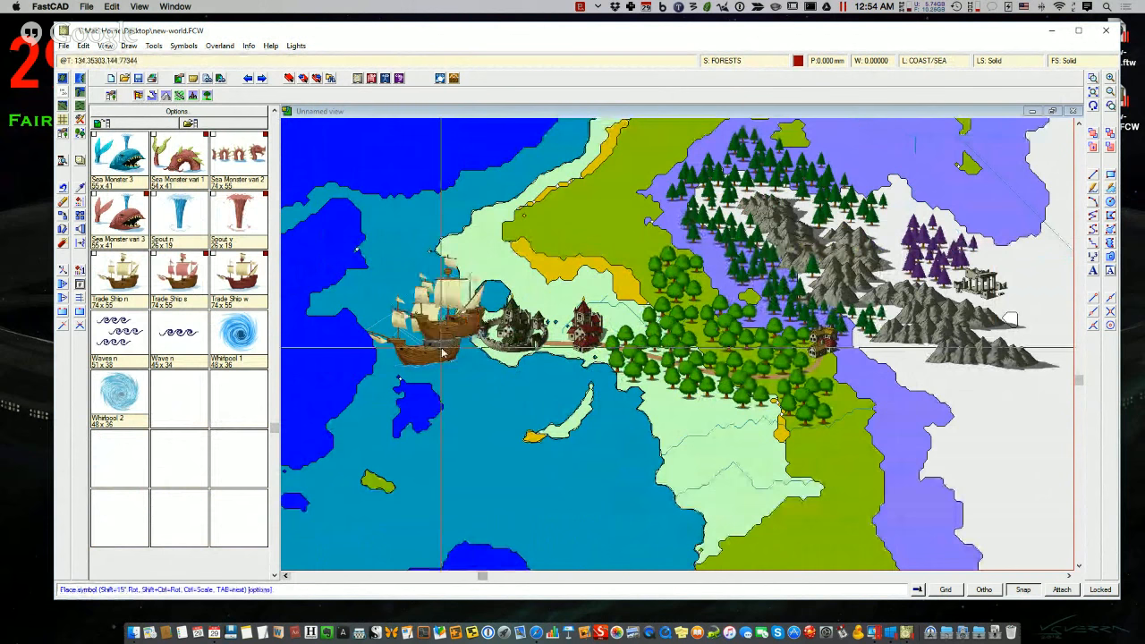
pyautogui.press('Escape')
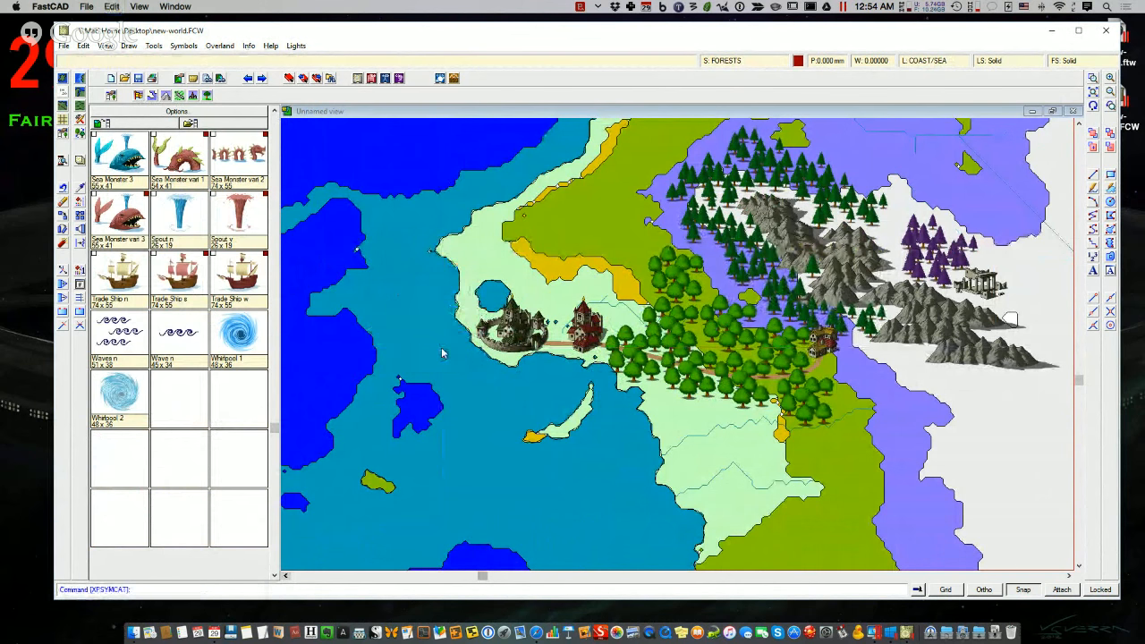
pyautogui.rightClick(441, 352)
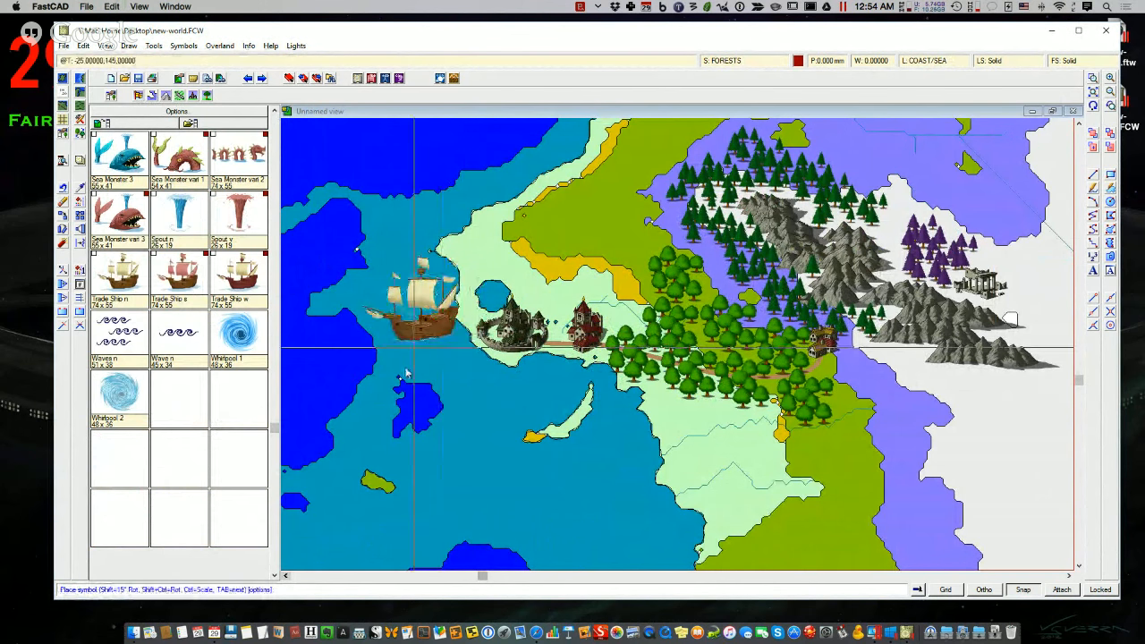
pyautogui.rightClick(426, 385)
pyautogui.press('Left')
pyautogui.press('Left')
pyautogui.press('Left')
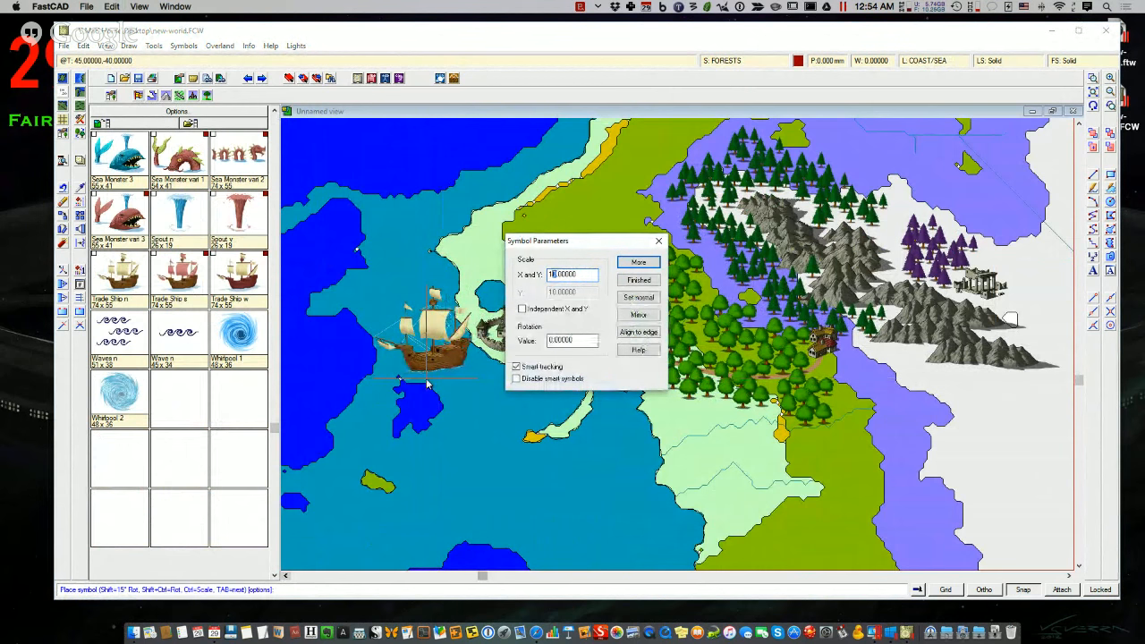
pyautogui.write('7')
pyautogui.press('Tab')
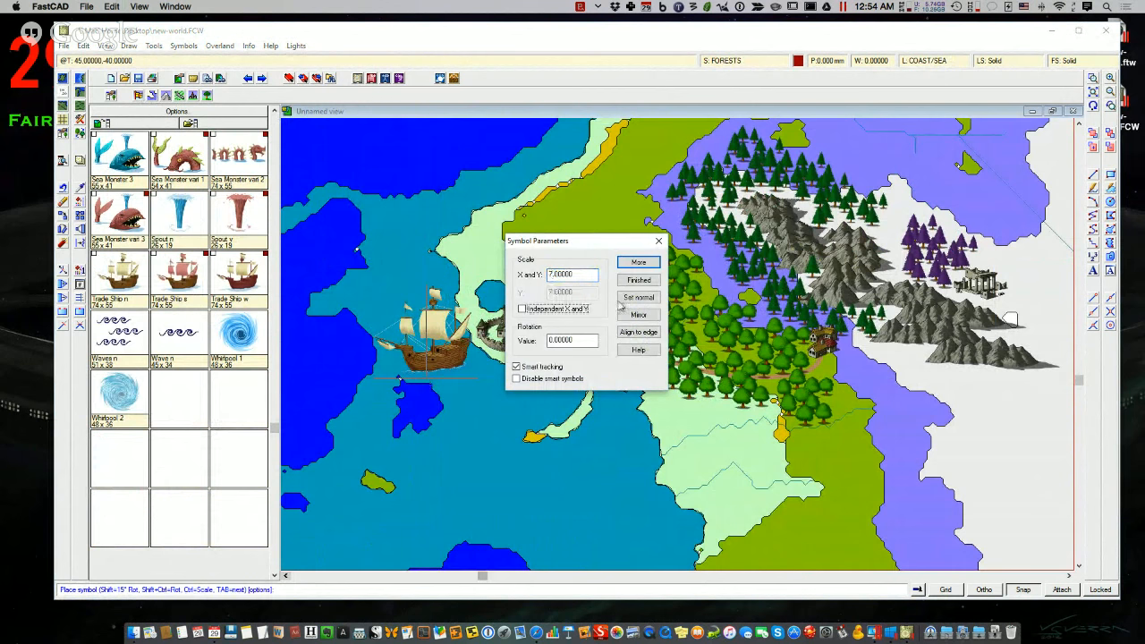
pyautogui.click(637, 261)
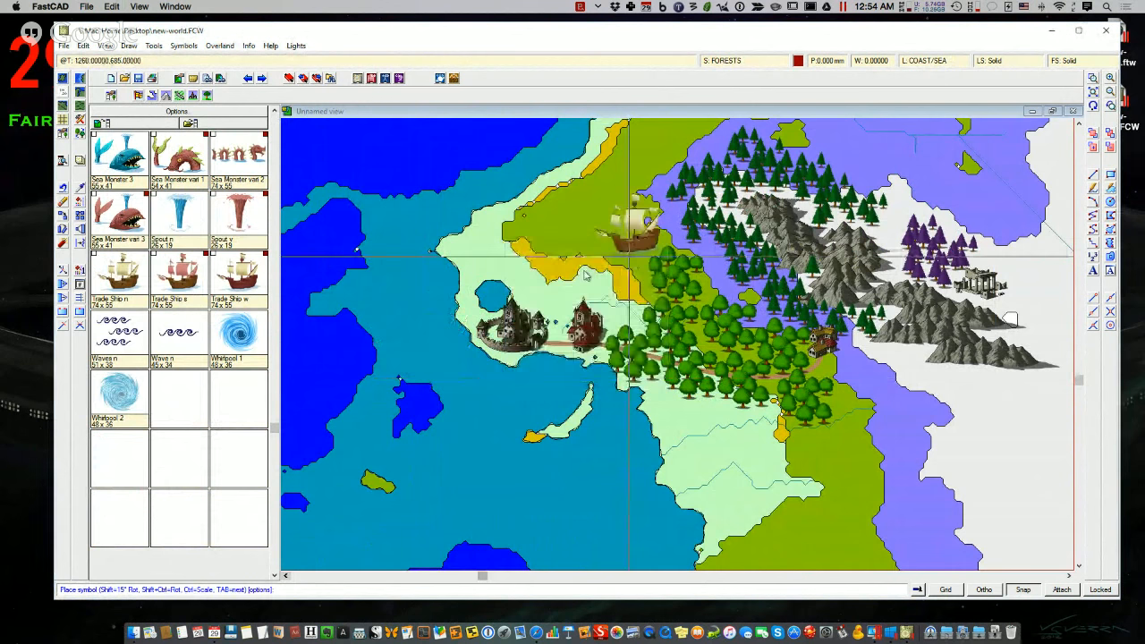
pyautogui.click(439, 372)
pyautogui.press('Escape')
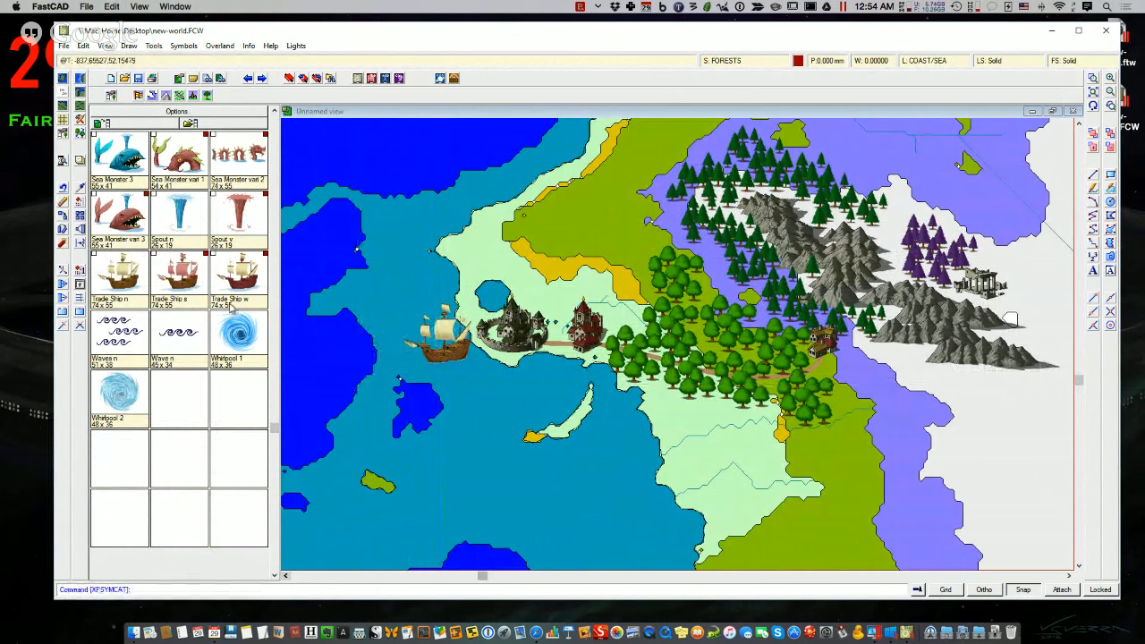
# - Place one Lighthouse n symbol at scale 7 on the coast just south of the walled city
pyautogui.click(275, 112)
pyautogui.click(274, 112)
pyautogui.click(274, 112)
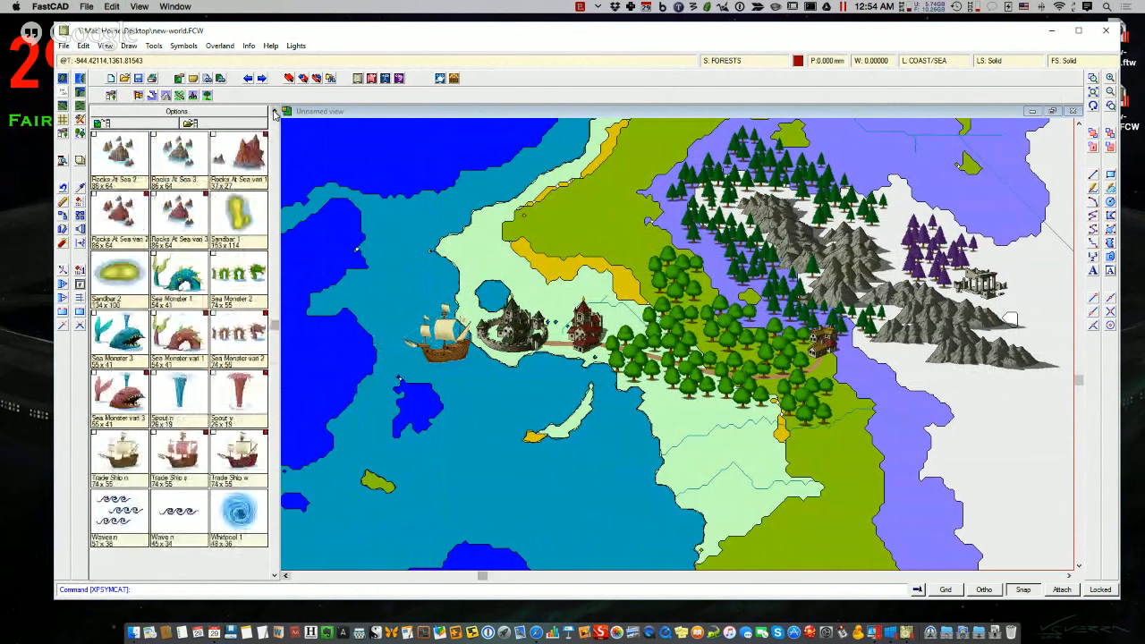
pyautogui.click(274, 111)
pyautogui.click(274, 111)
pyautogui.click(275, 112)
pyautogui.click(274, 111)
pyautogui.click(275, 112)
pyautogui.click(275, 112)
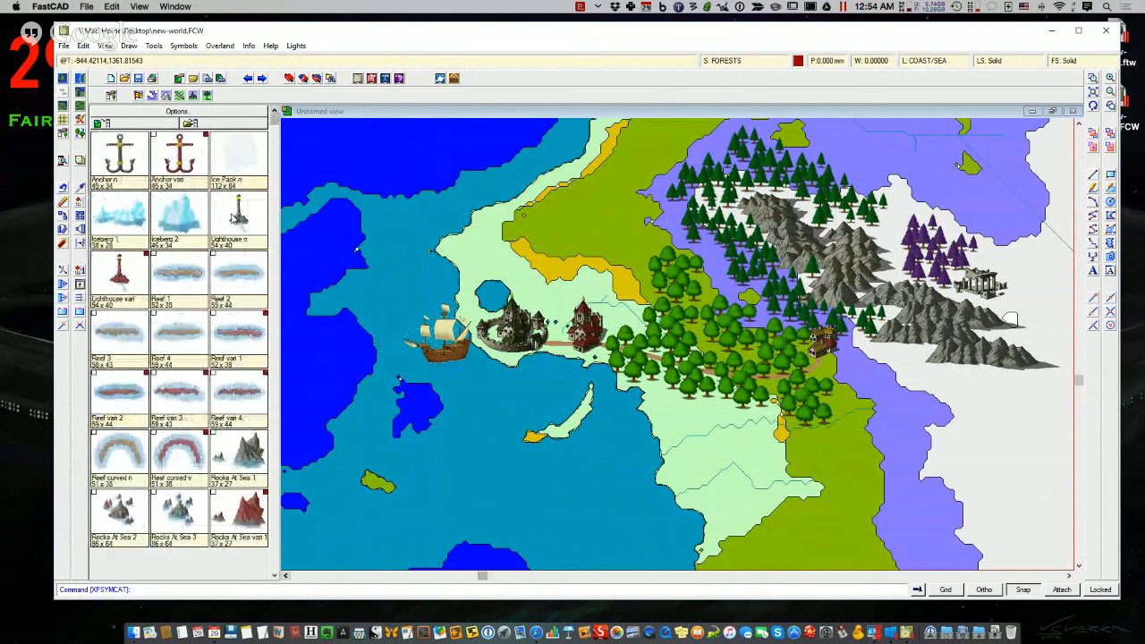
pyautogui.click(239, 219)
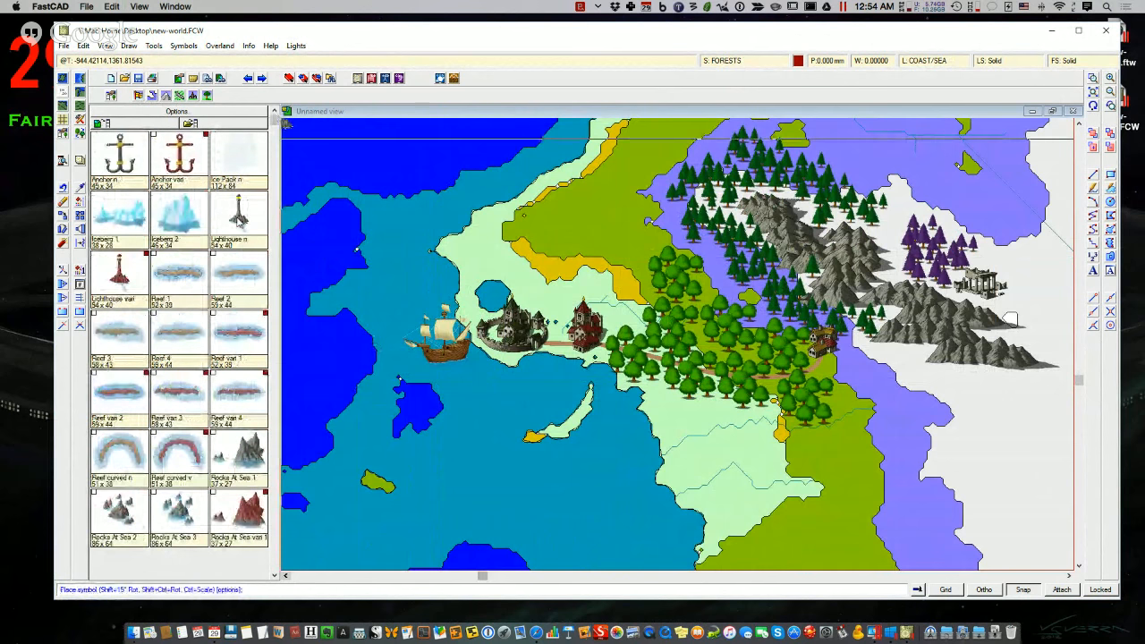
pyautogui.rightClick(475, 377)
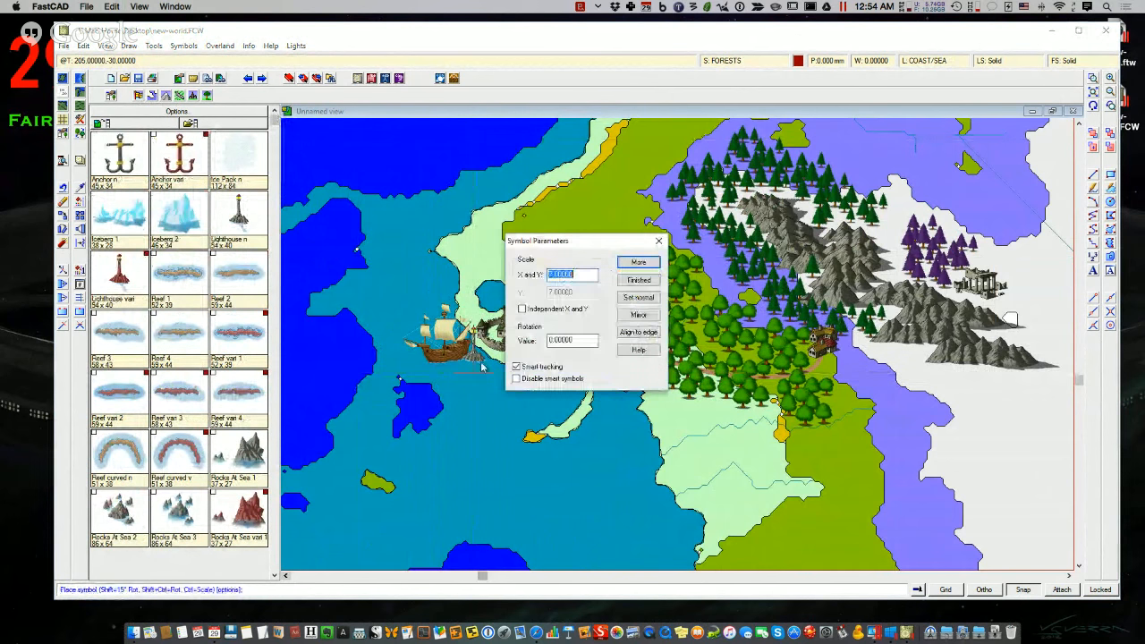
pyautogui.click(645, 263)
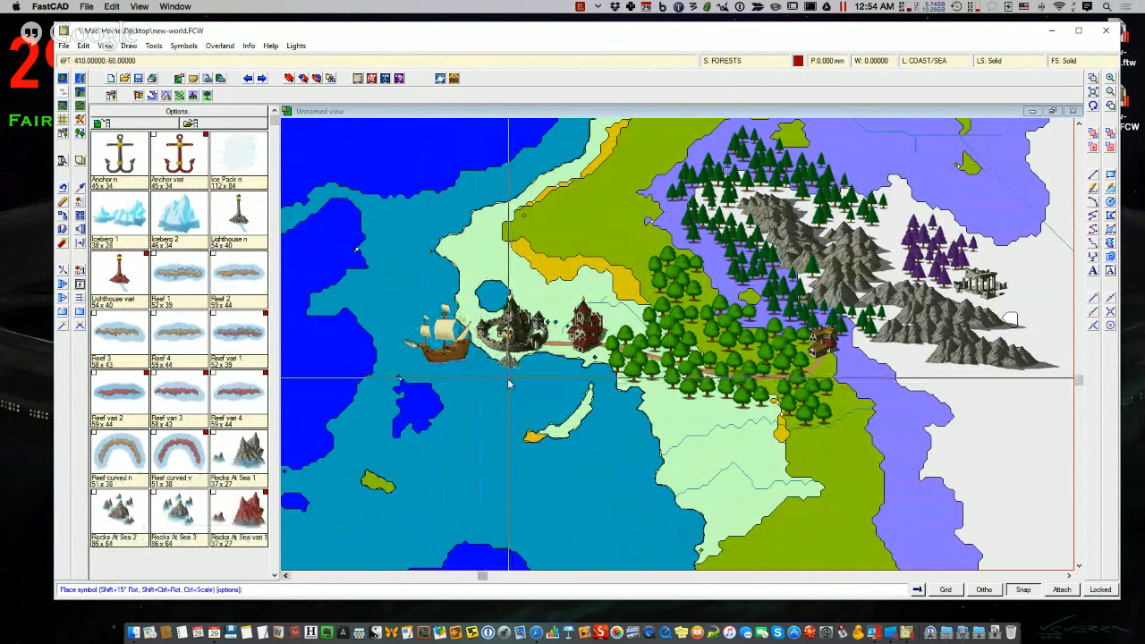
pyautogui.press('Escape')
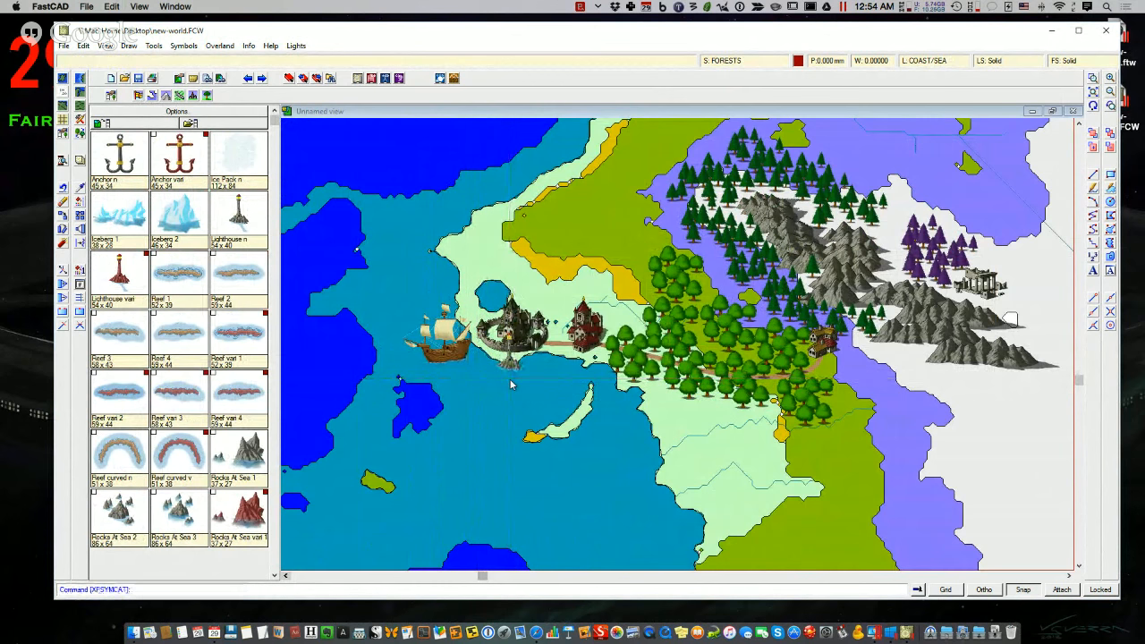
# - Show the whole map in its altitude colouring and make TEXT the current sheet
pyautogui.click(1093, 91)
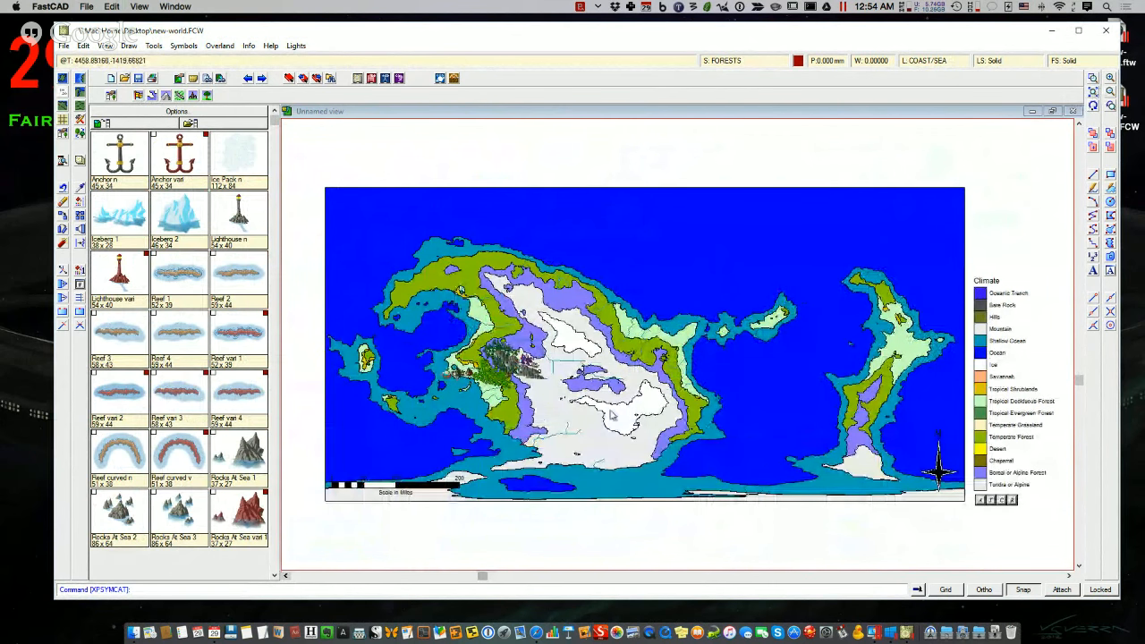
pyautogui.click(979, 500)
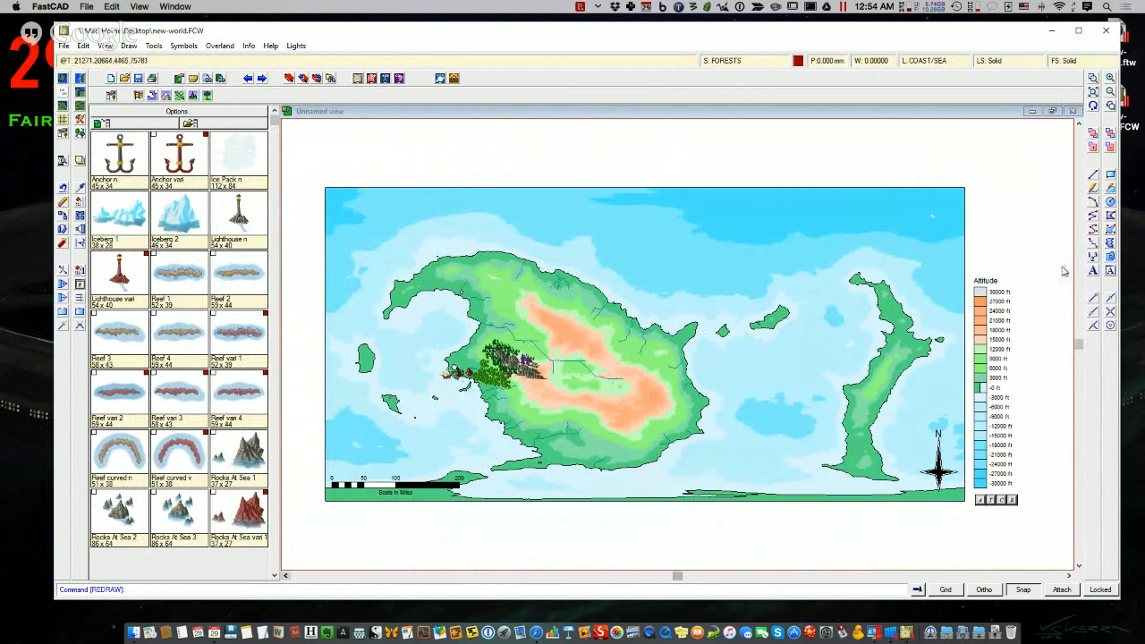
pyautogui.click(754, 69)
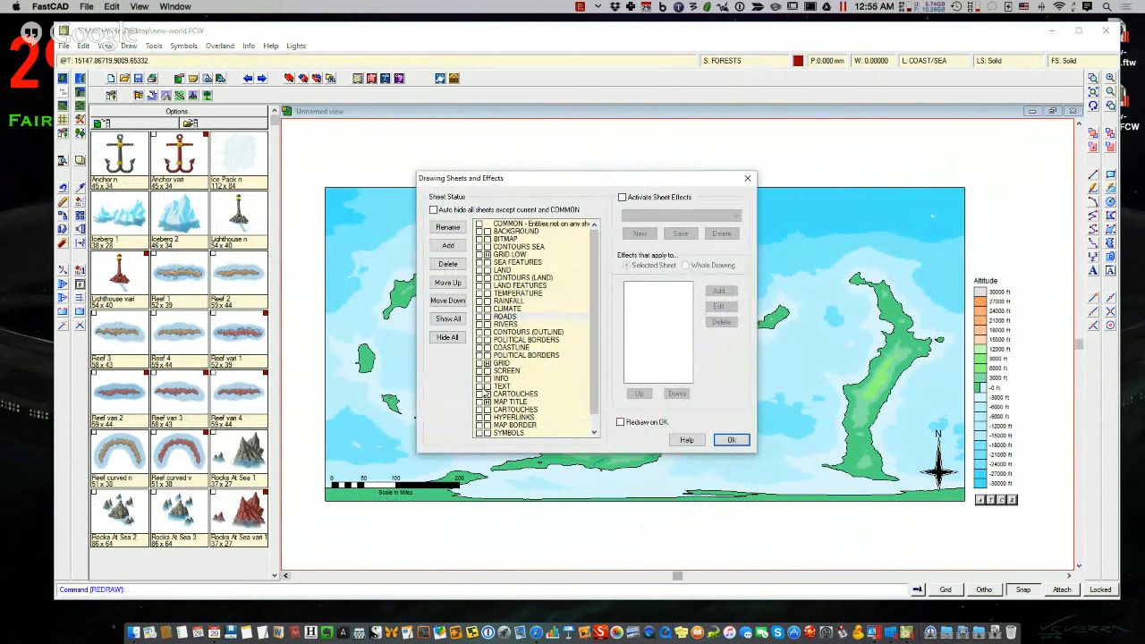
pyautogui.click(480, 386)
pyautogui.click(729, 440)
# - Start a multi-line text label reading CAPITAL on the first line and CITY on the second
pyautogui.click(1092, 272)
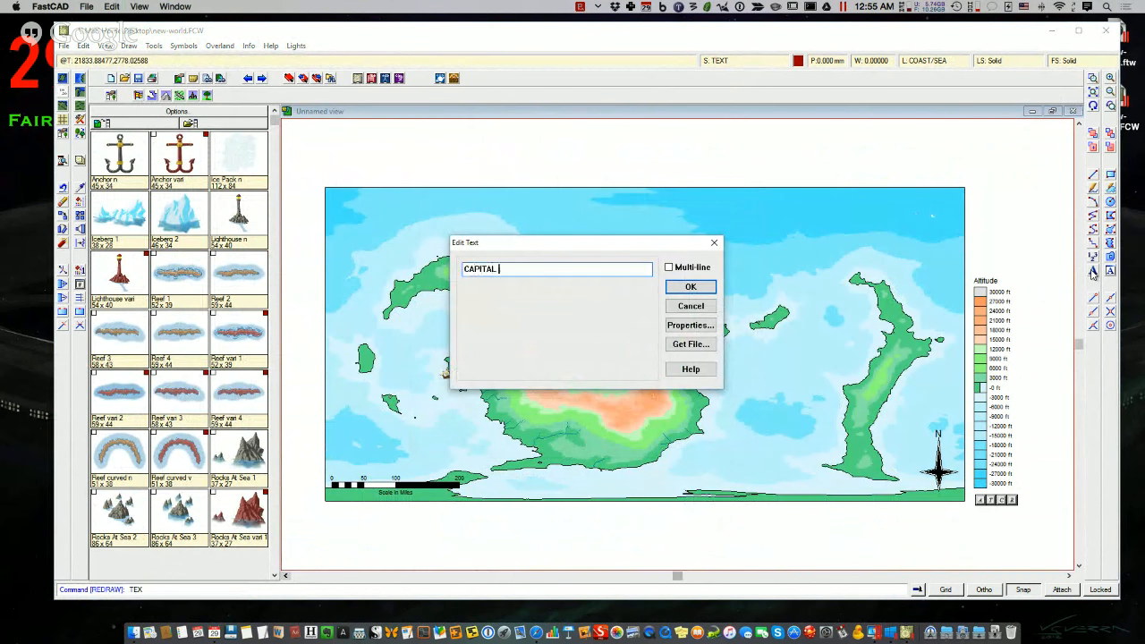
pyautogui.click(669, 267)
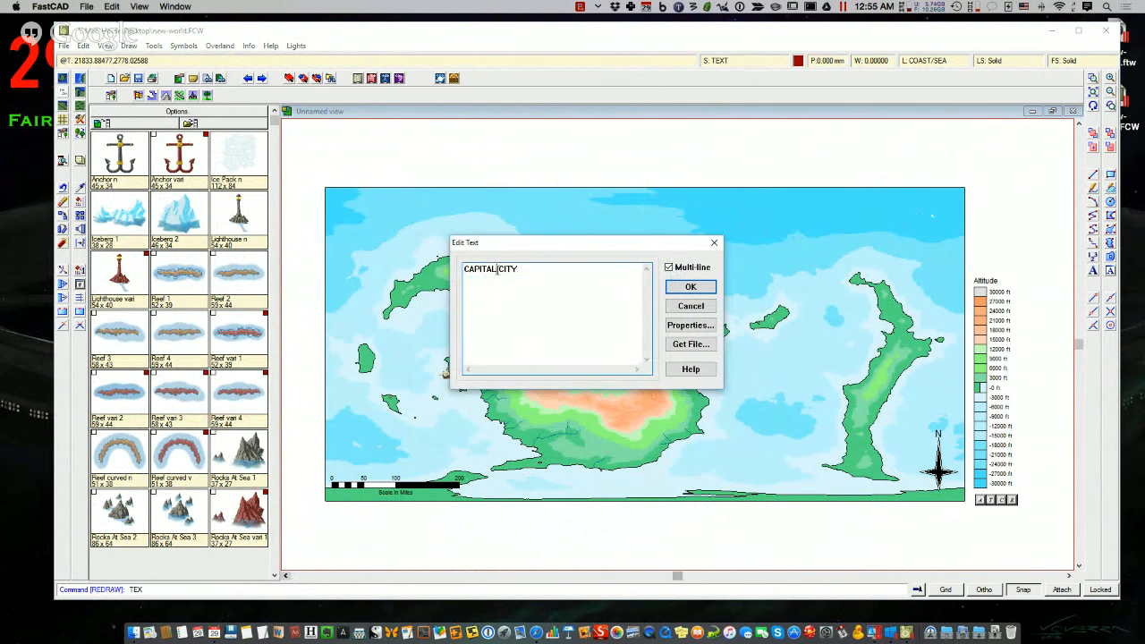
pyautogui.click(498, 269)
pyautogui.press('Return')
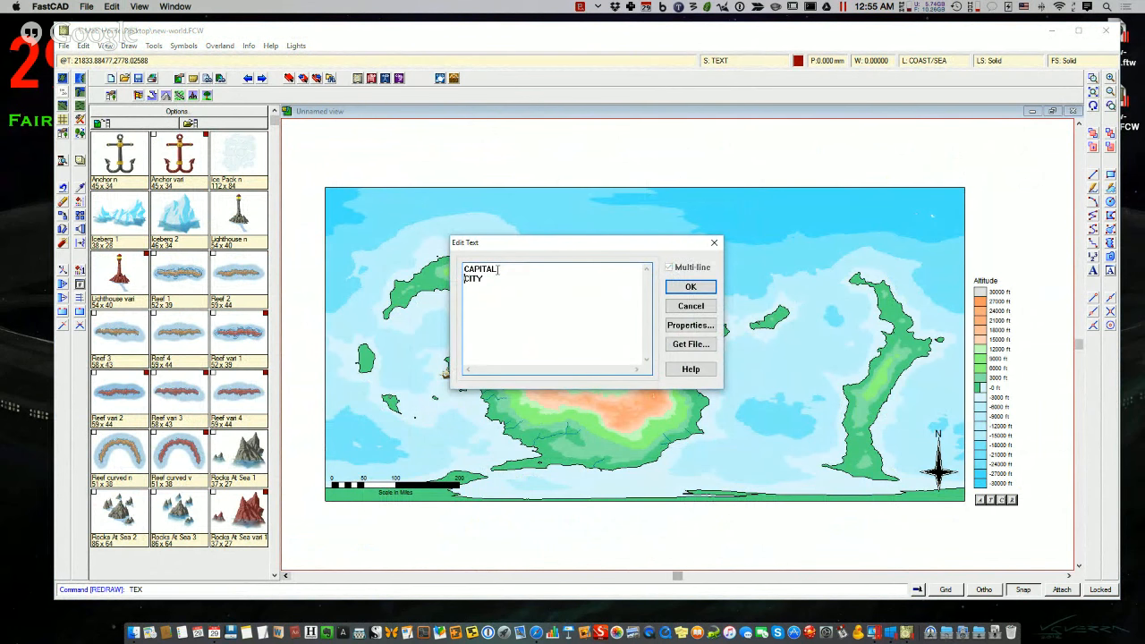
# - Justify the CAPITAL CITY label Mid Right and place it in the sea just west of the walled city
pyautogui.click(697, 327)
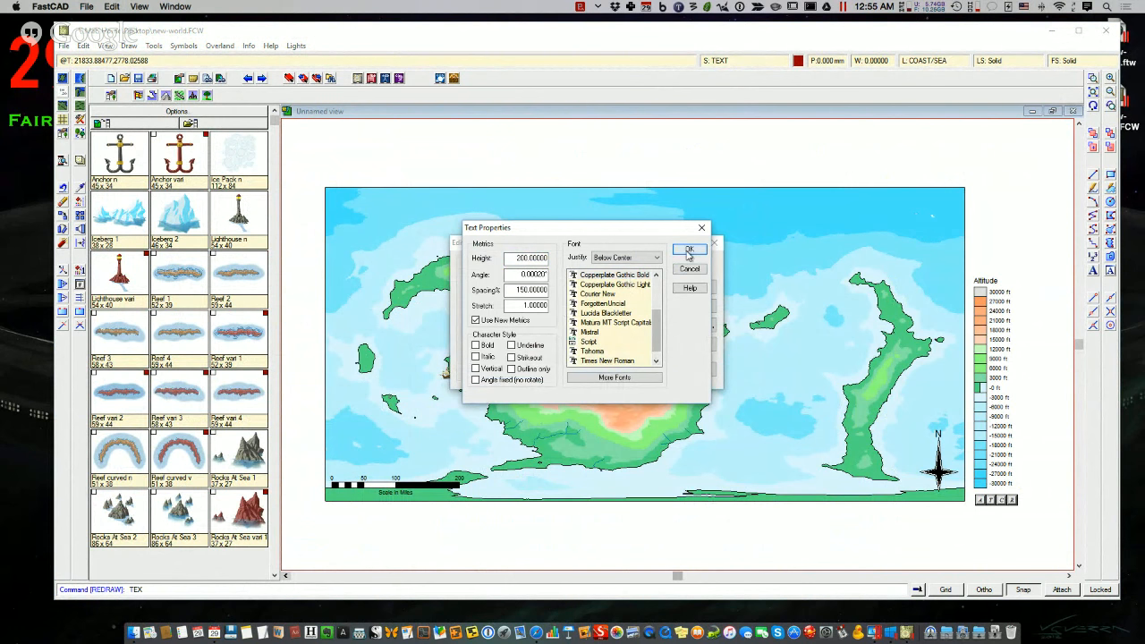
pyautogui.click(656, 257)
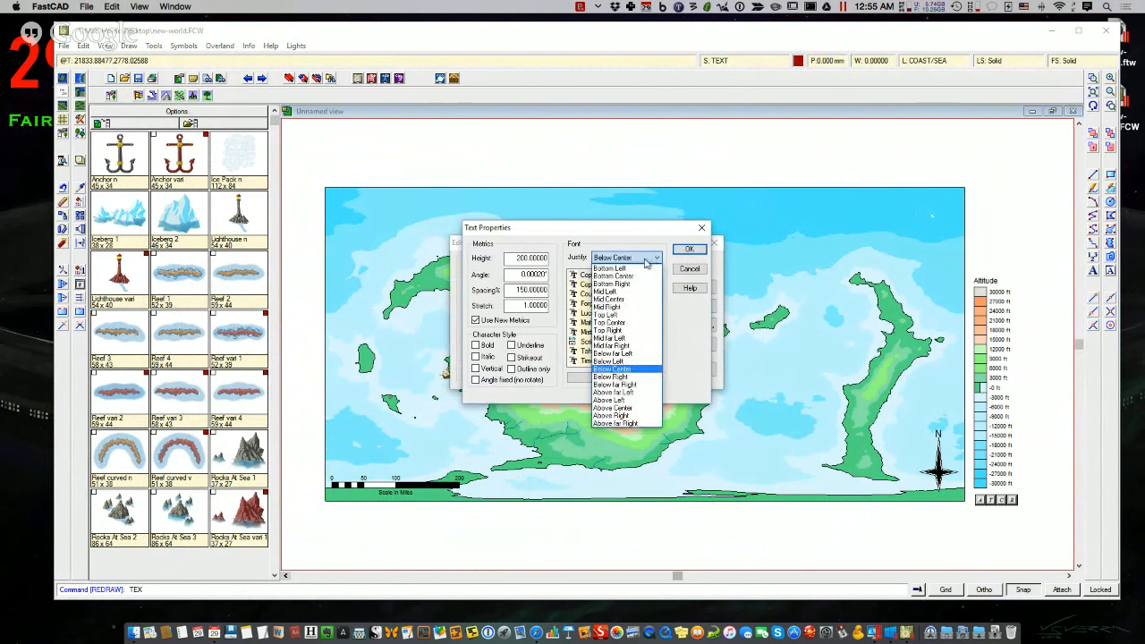
pyautogui.click(615, 307)
pyautogui.click(689, 249)
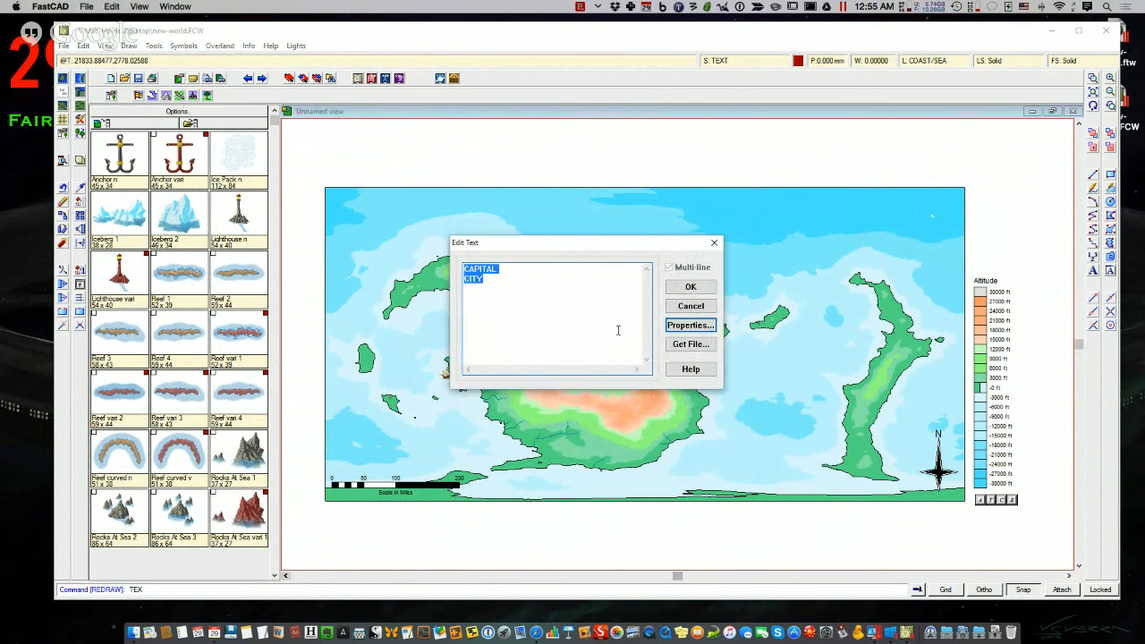
pyautogui.click(691, 287)
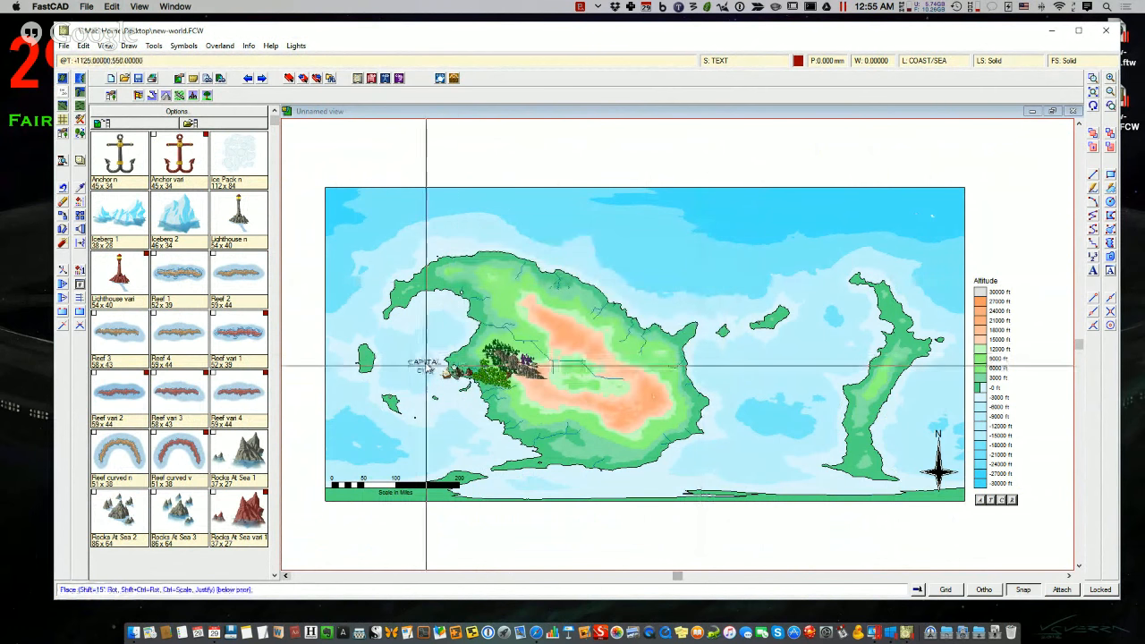
pyautogui.click(430, 366)
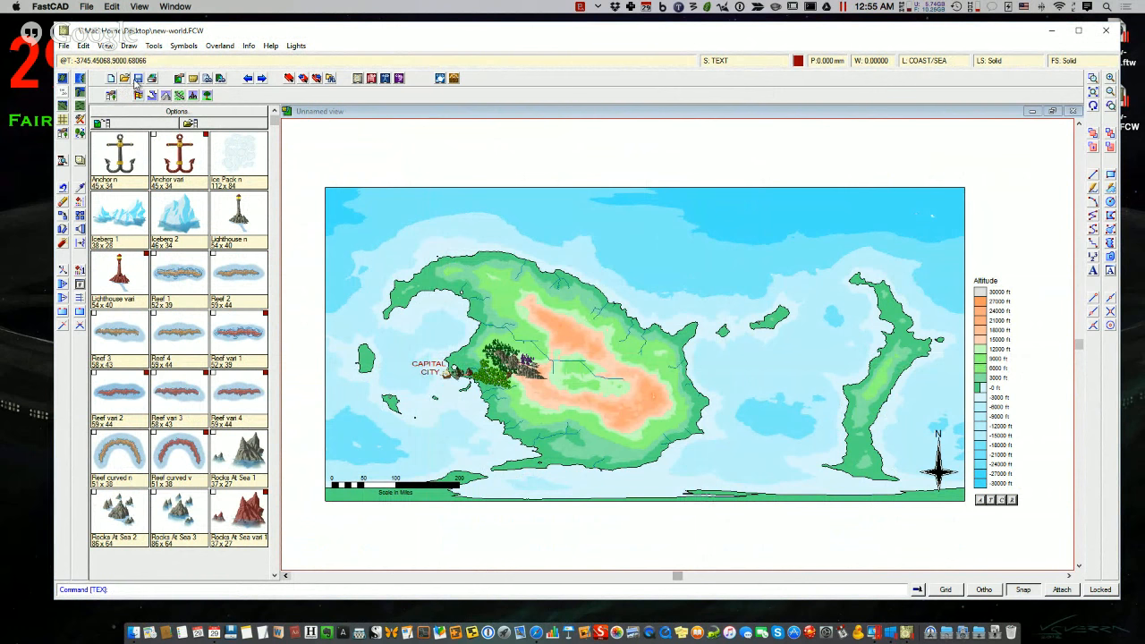
# - Save the drawing, then start saving a copy to the Desktop as a Rectangular section PNG
pyautogui.click(139, 79)
pyautogui.click(64, 46)
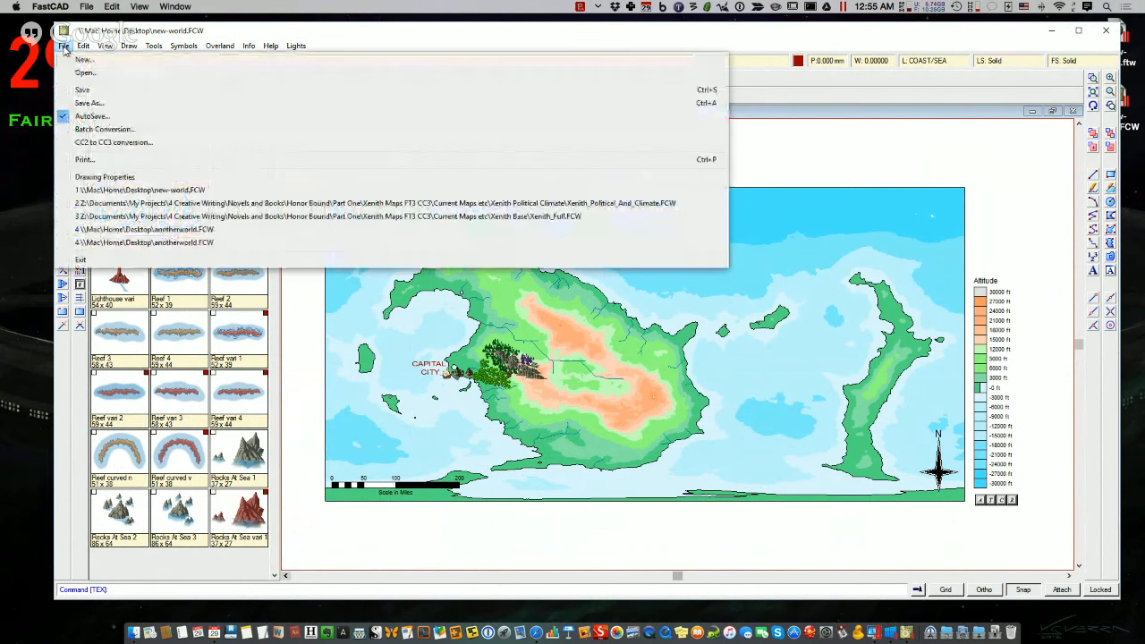
pyautogui.click(114, 103)
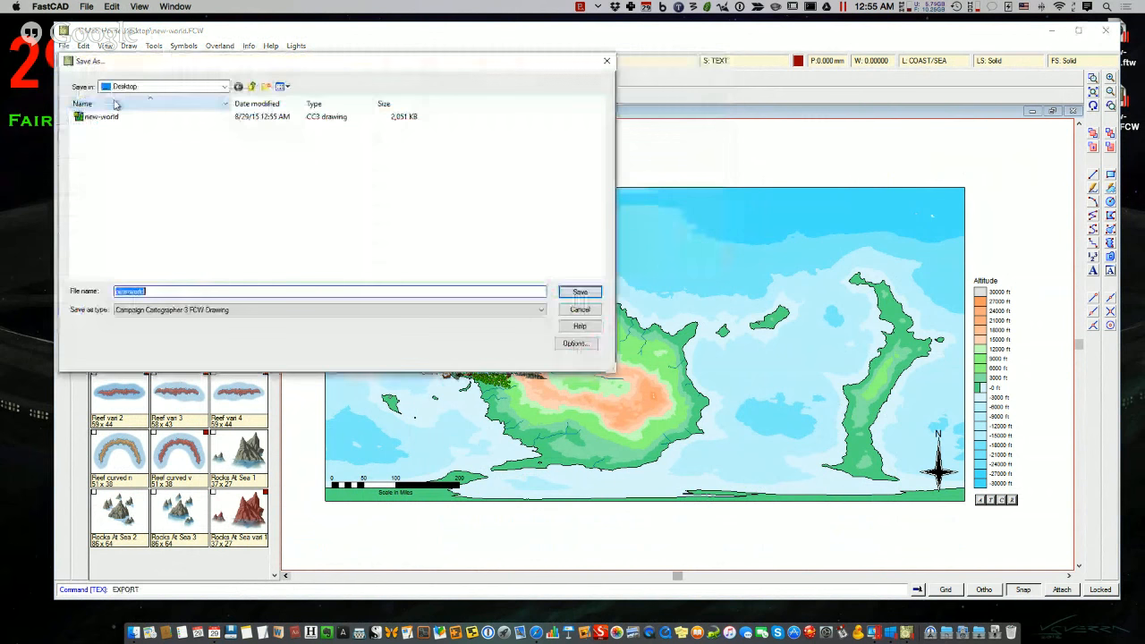
pyautogui.click(309, 310)
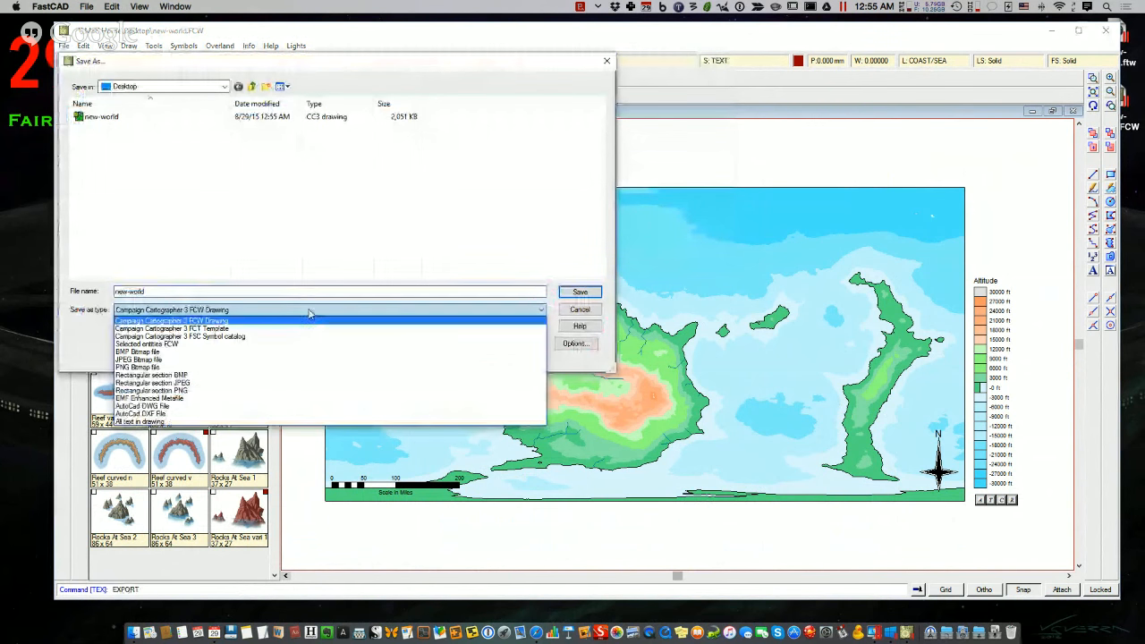
pyautogui.click(269, 393)
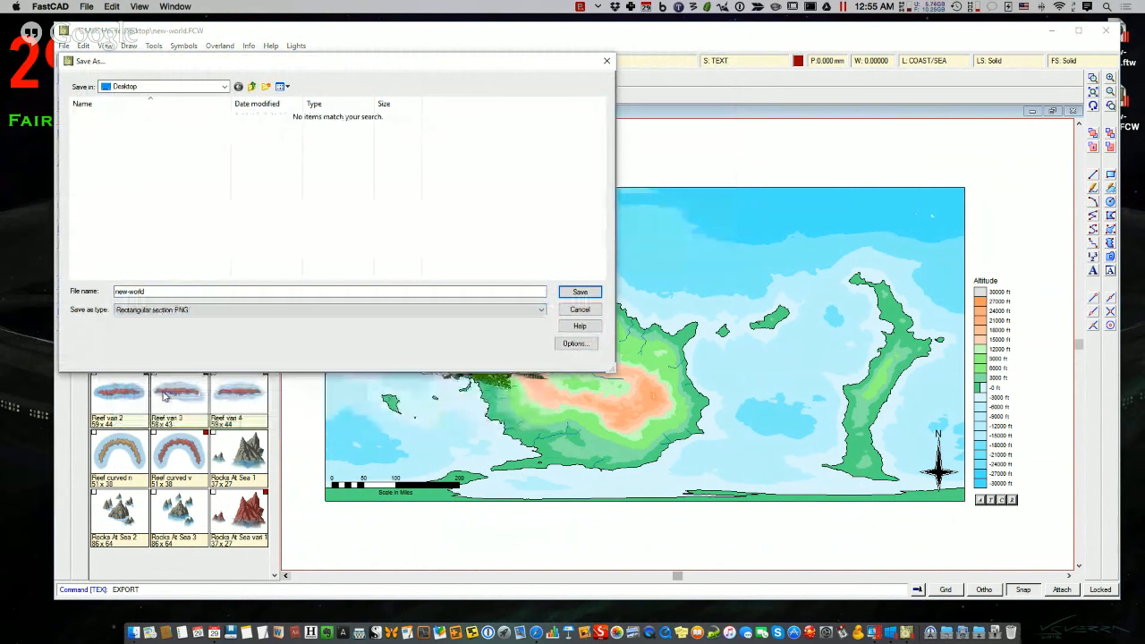
# - Set the export's bitmap options to the 1500x1200_Alias50 preset
pyautogui.click(573, 345)
pyautogui.click(605, 223)
pyautogui.click(548, 234)
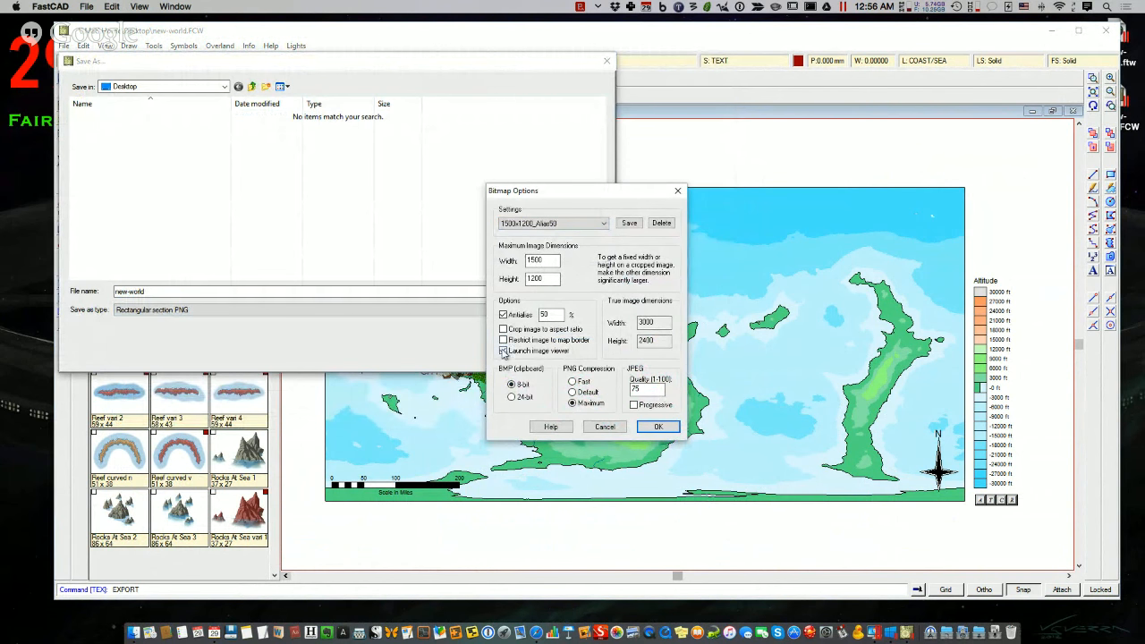
pyautogui.click(656, 426)
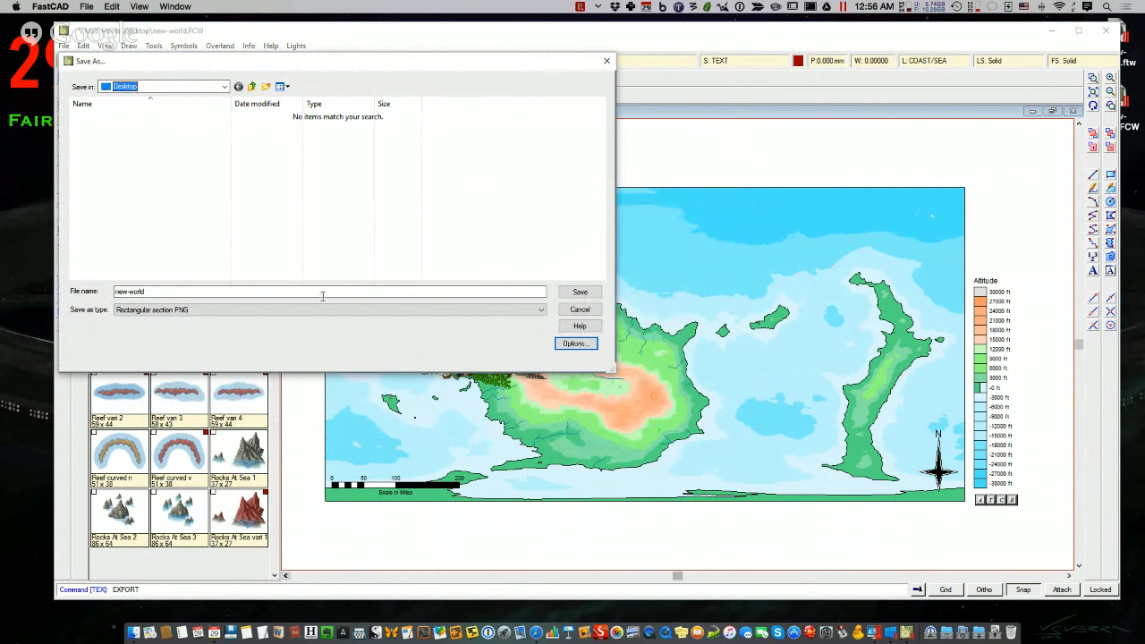
# - Export the rectangular area around the capital city, forests and mountains as new-world-section
pyautogui.click(213, 289)
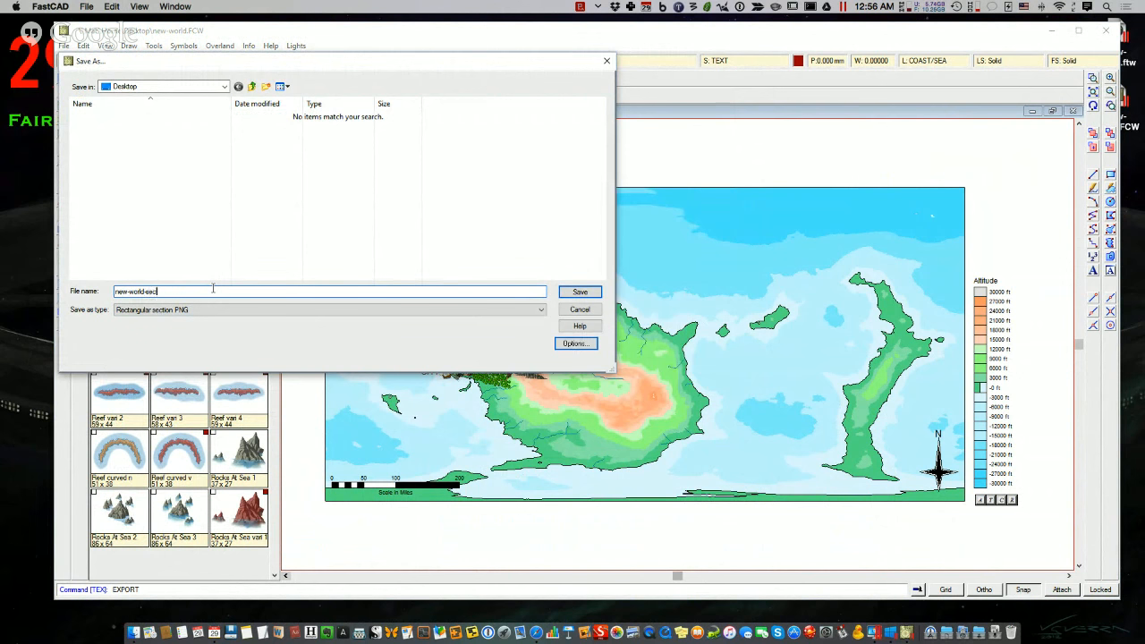
pyautogui.click(595, 296)
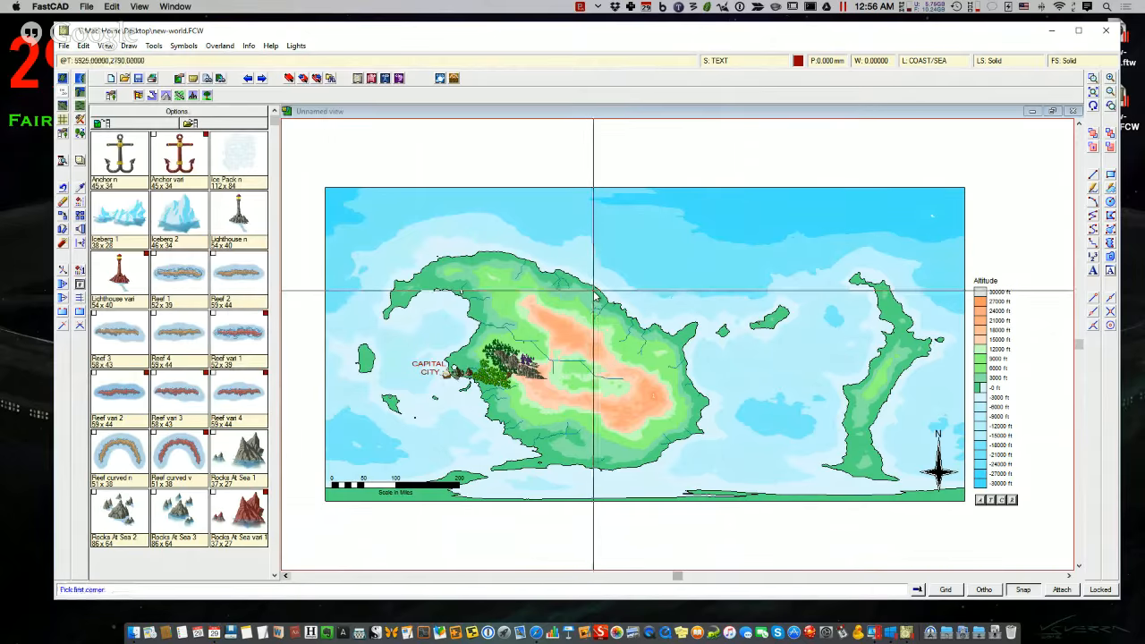
pyautogui.click(406, 325)
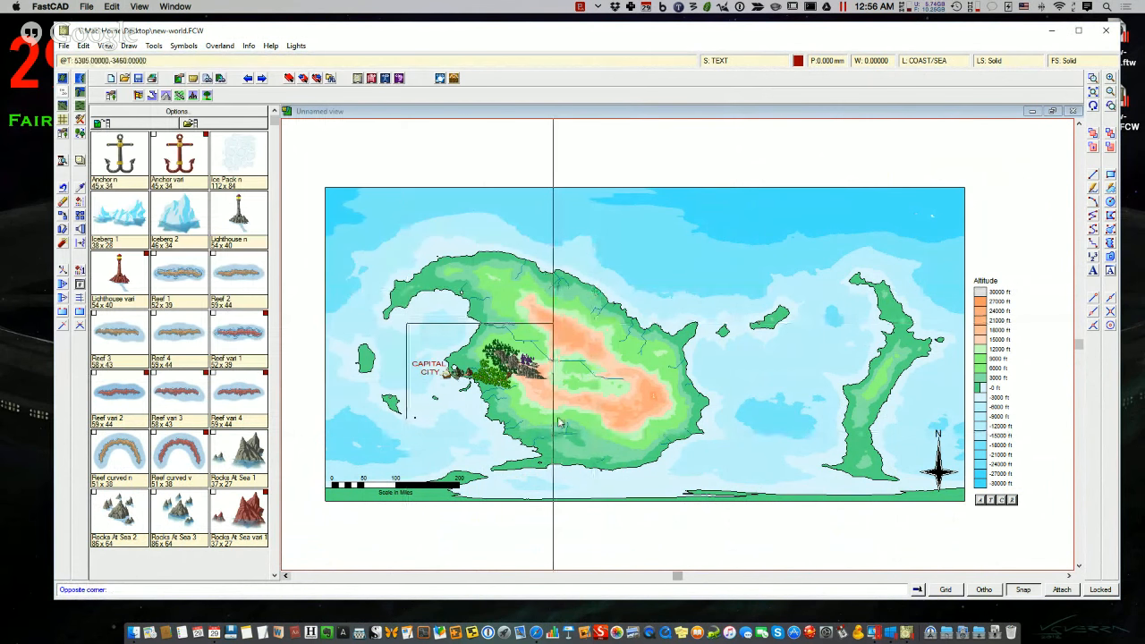
pyautogui.click(565, 414)
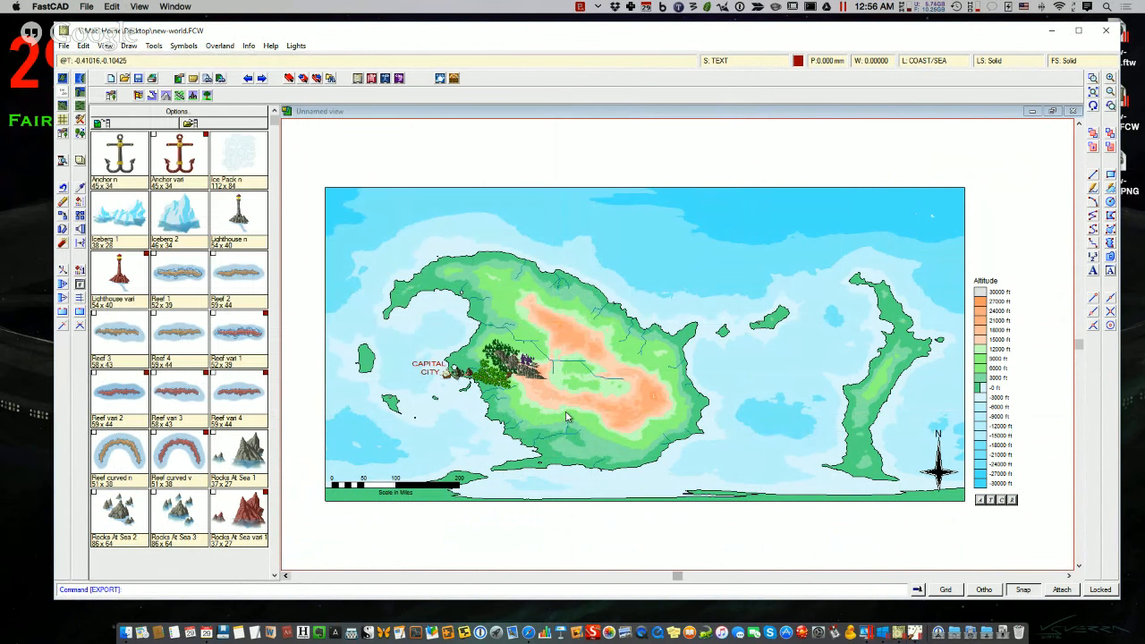
# - Minimize the map program and open the exported new-world-section.PNG from the desktop in Preview
pyautogui.click(1053, 31)
pyautogui.click(1116, 164)
pyautogui.doubleClick(1117, 164)
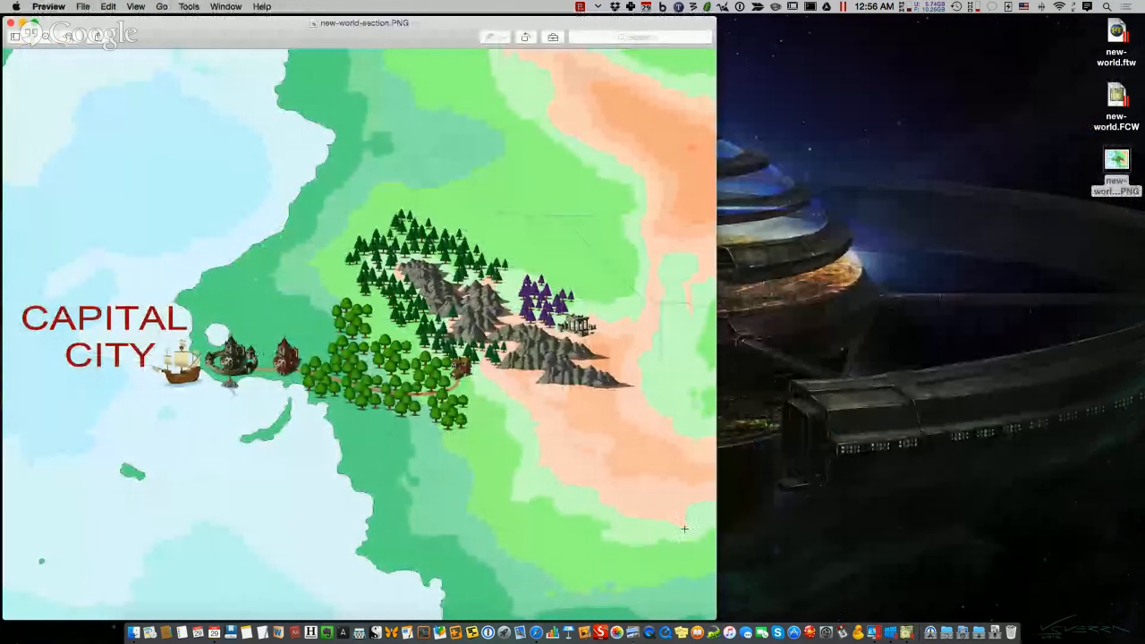
# - Examine the exported map section at full width and up close, checking the capital city, road, forests and mountains
pyautogui.moveTo(716, 619); pyautogui.dragTo(1143, 622)
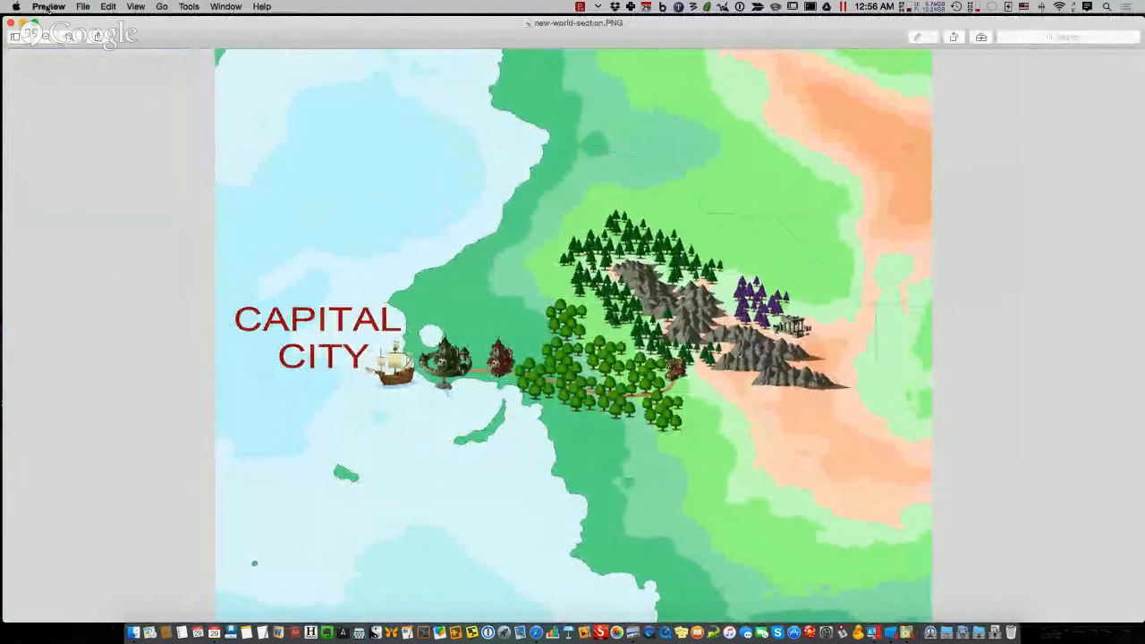
pyautogui.press('super+equal')
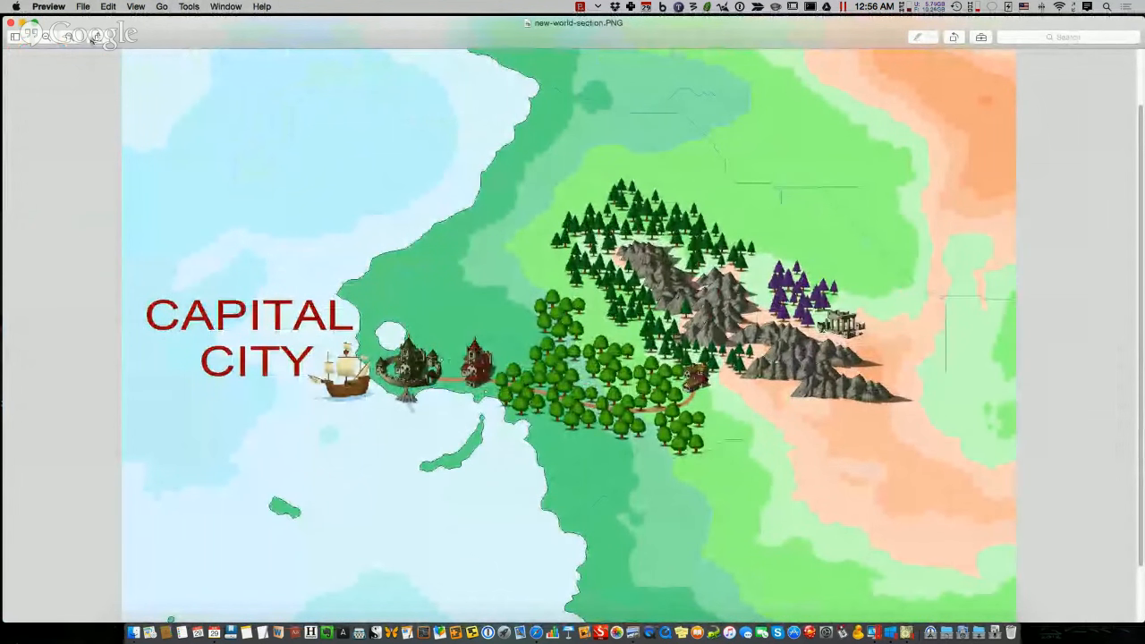
pyautogui.press('super+equal')
pyautogui.press('super+equal')
pyautogui.press('super+equal')
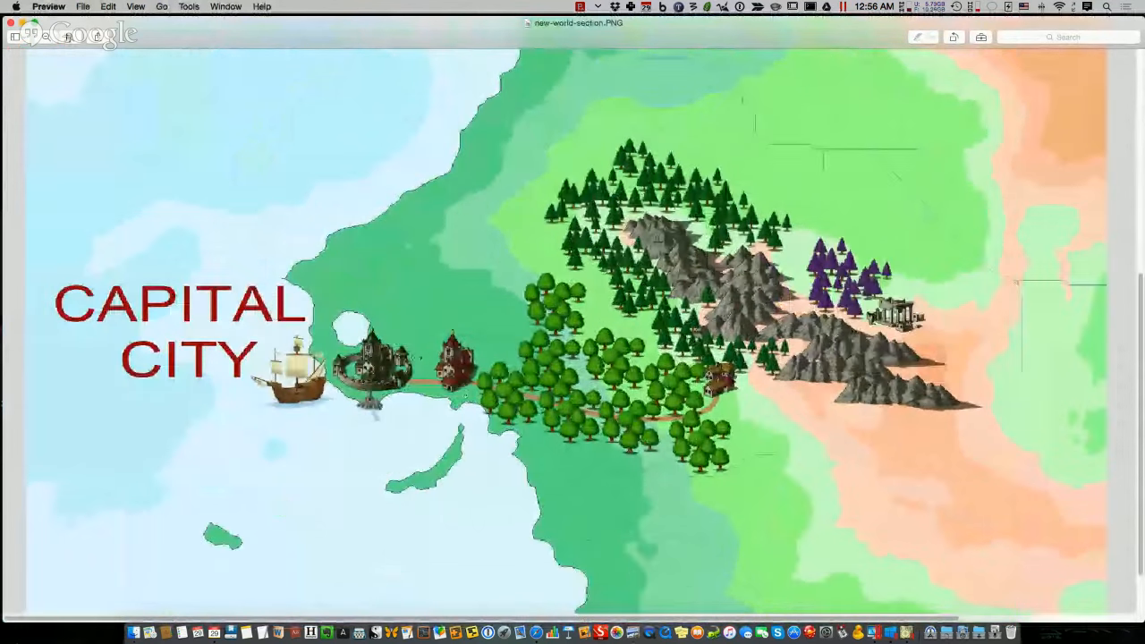
pyautogui.press('super+equal')
pyautogui.press('super+equal')
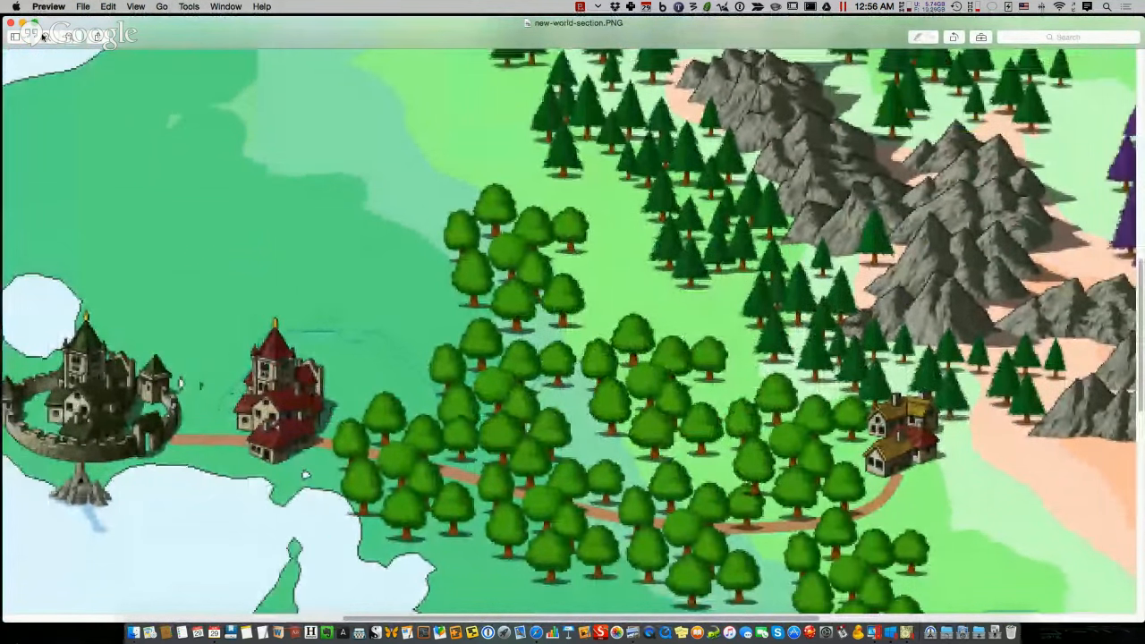
pyautogui.click(44, 37)
pyautogui.click(44, 37)
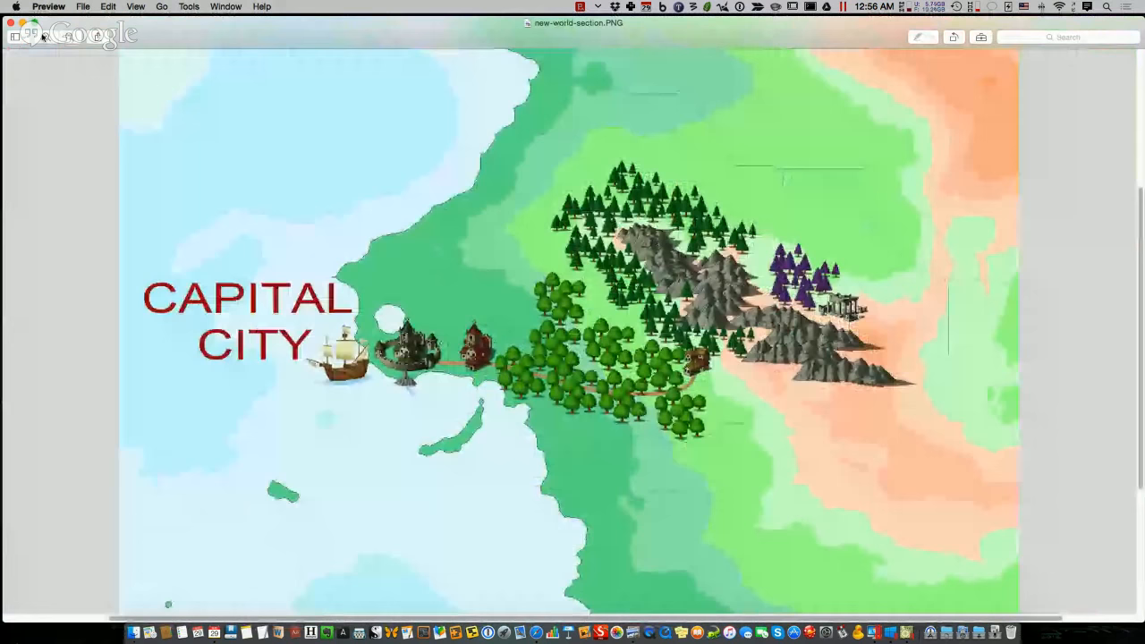
pyautogui.click(44, 37)
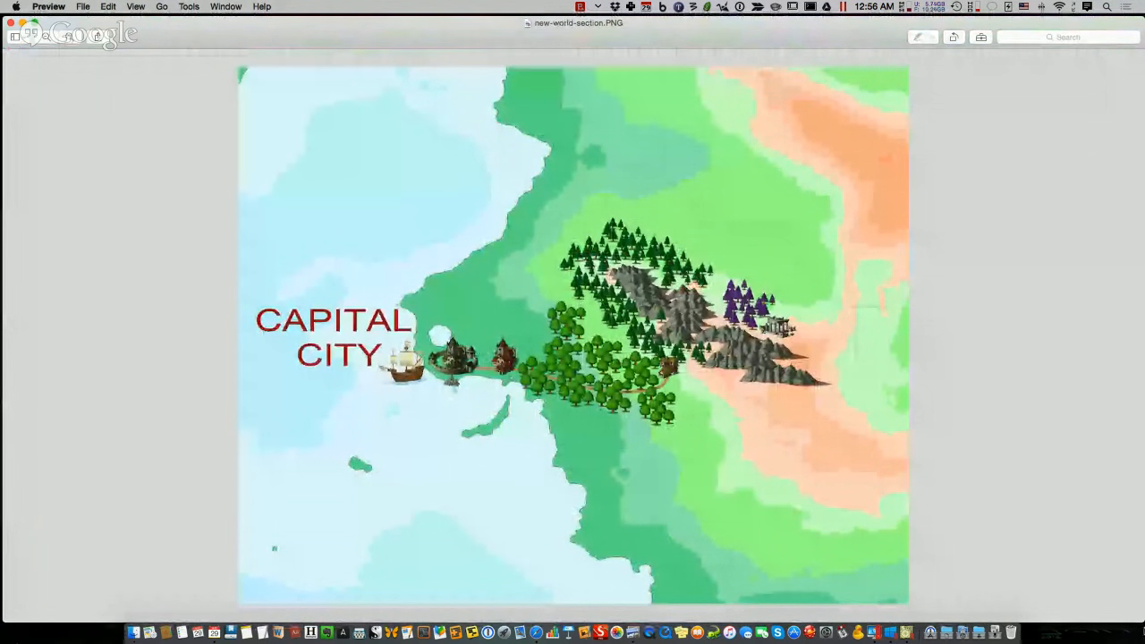
# - Shrink the new-world-section.PNG window, move it away from the screen corner and close it
pyautogui.moveTo(1140, 619); pyautogui.dragTo(639, 465)
pyautogui.moveTo(179, 25); pyautogui.dragTo(395, 121)
pyautogui.click(226, 119)
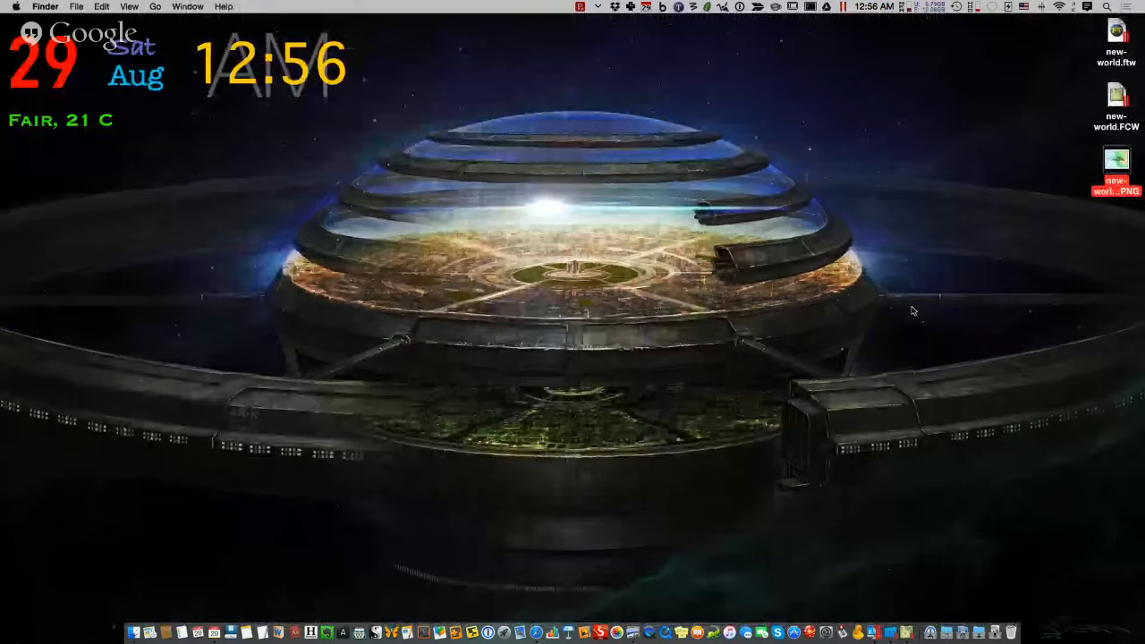
# - Switch to the Google+ Hangouts window in Safari and stop the screen sharing
pyautogui.rightClick(537, 631)
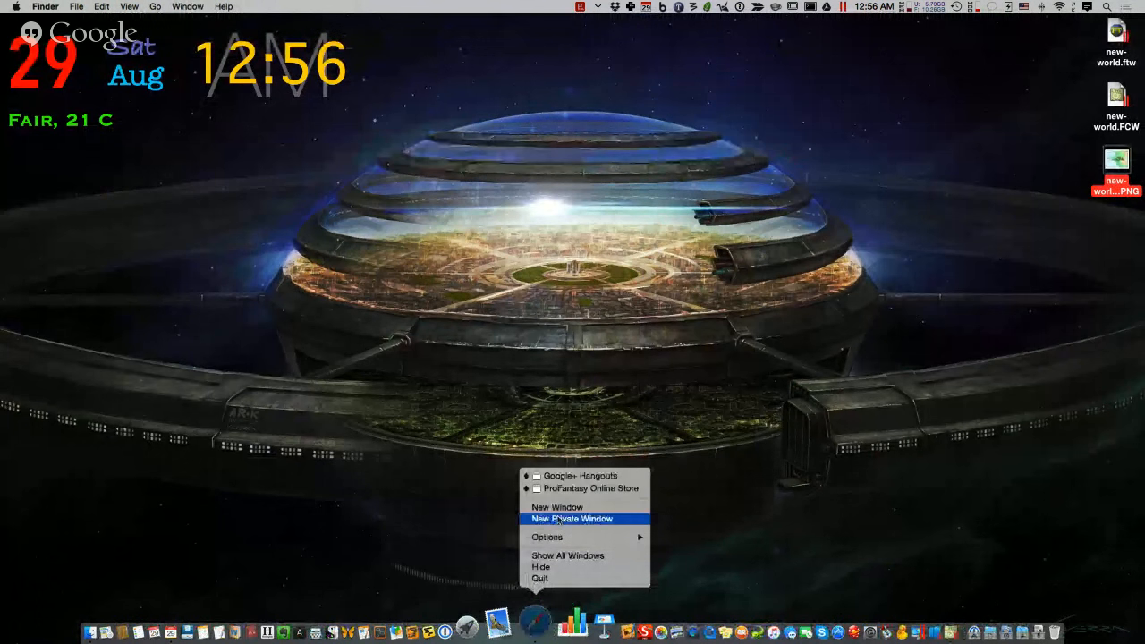
pyautogui.click(567, 476)
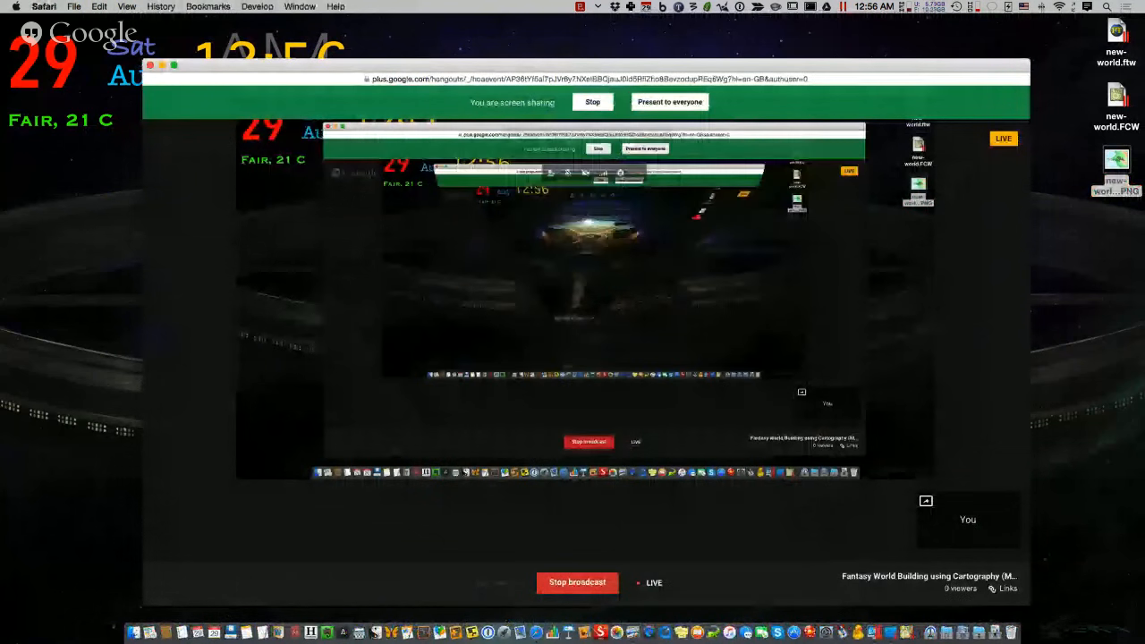
pyautogui.click(592, 102)
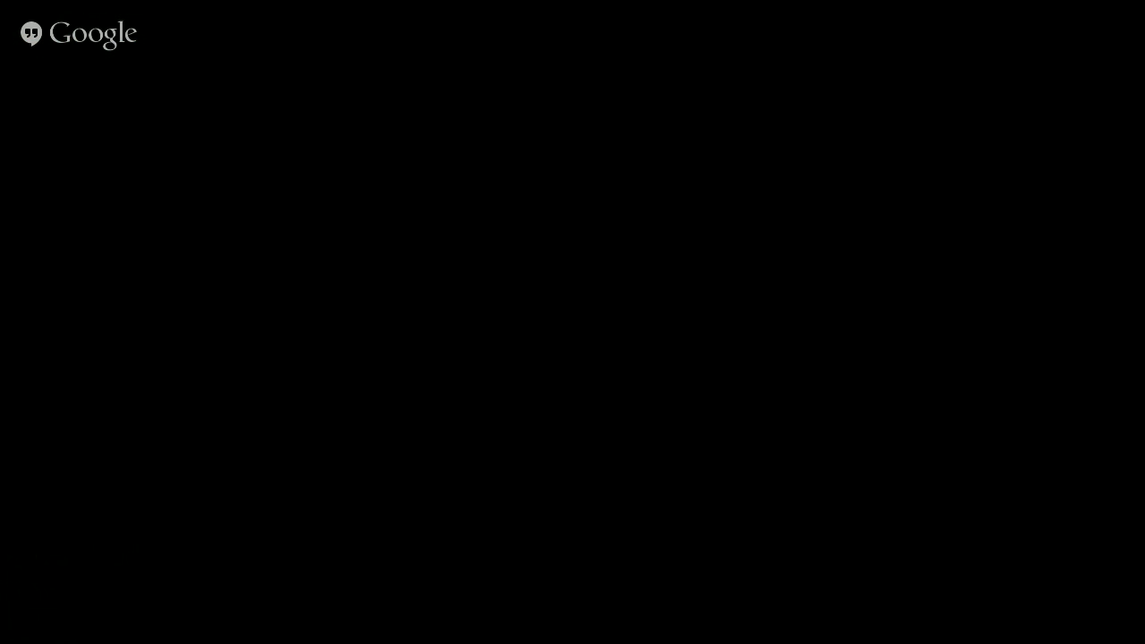